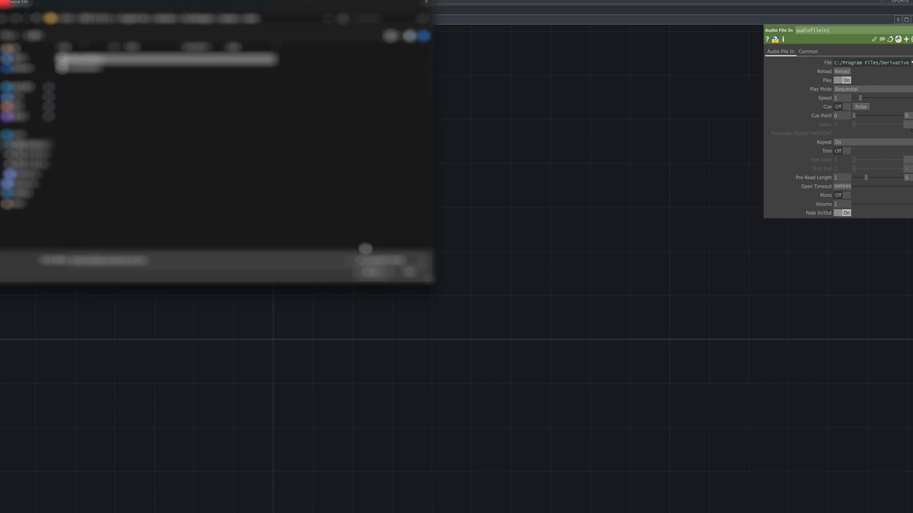
- Confirm the audio file choice and connect a Rename CHOP to the output of the Audio File In operator
{"action": "left_click", "coordinate": [377, 273]}
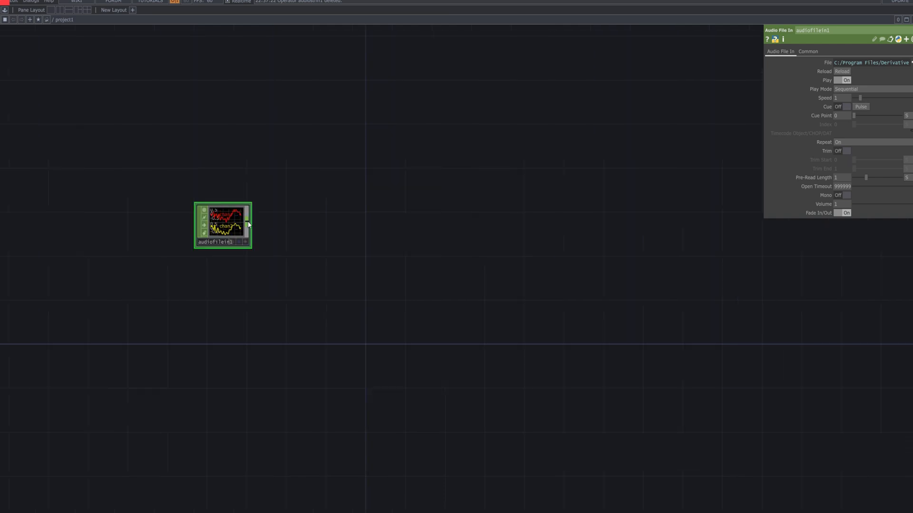
{"action": "right_click", "coordinate": [248, 221]}
{"action": "type", "text": "re"}
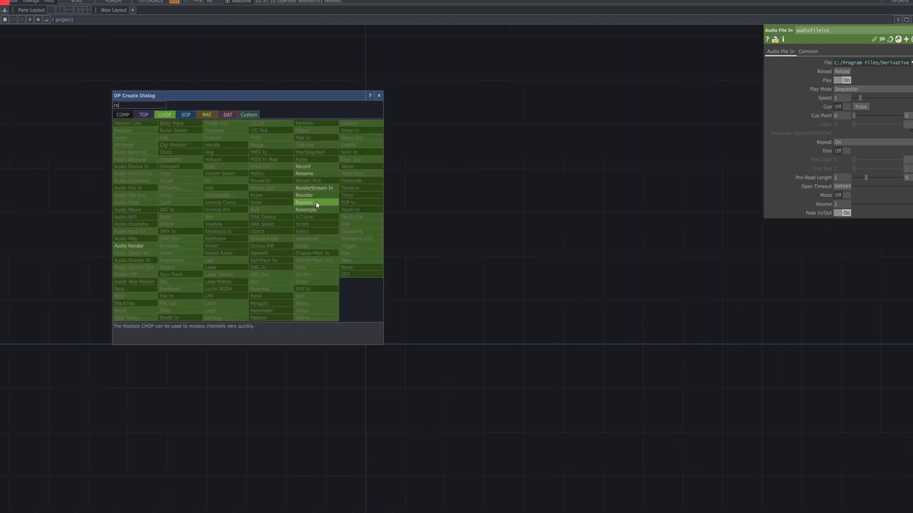
{"action": "left_click", "coordinate": [317, 173]}
{"action": "left_click", "coordinate": [315, 230]}
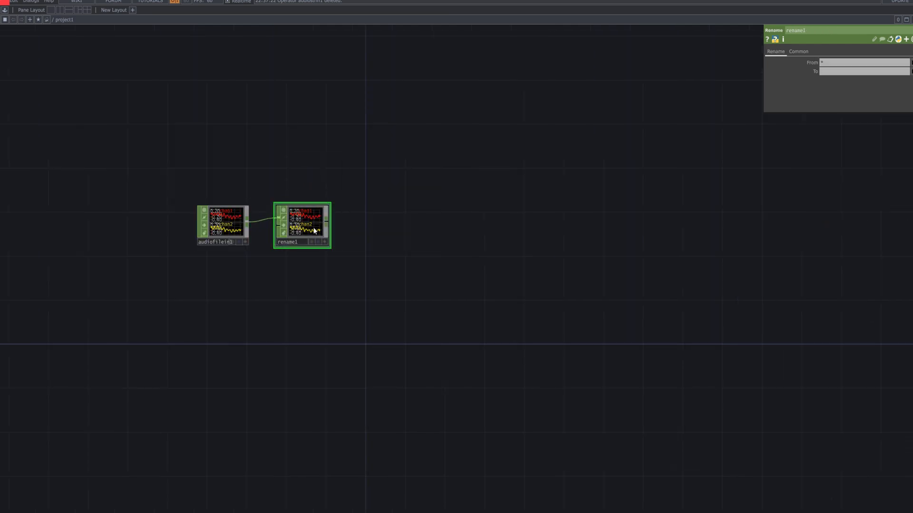
- Rename the two audio channels to chan1 and chanr in the Rename CHOP
{"action": "left_click", "coordinate": [860, 74]}
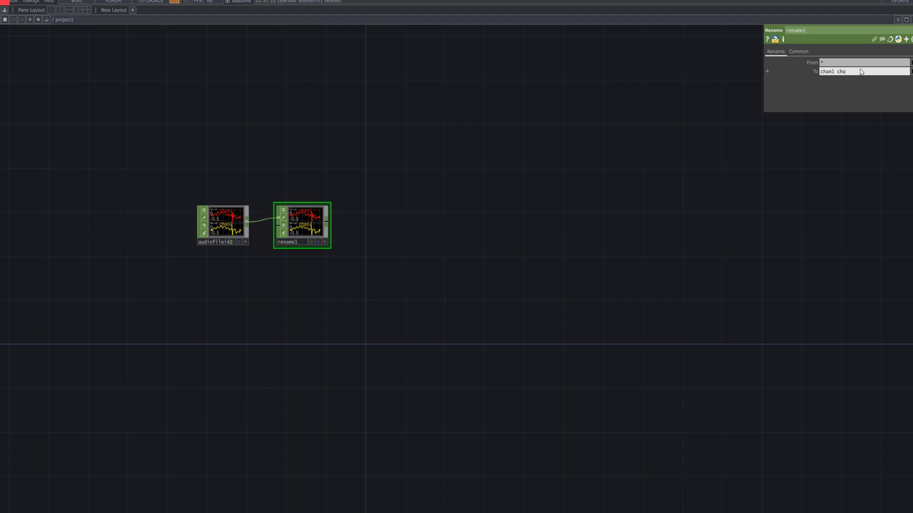
{"action": "type", "text": "chanr"}
{"action": "left_click", "coordinate": [744, 167]}
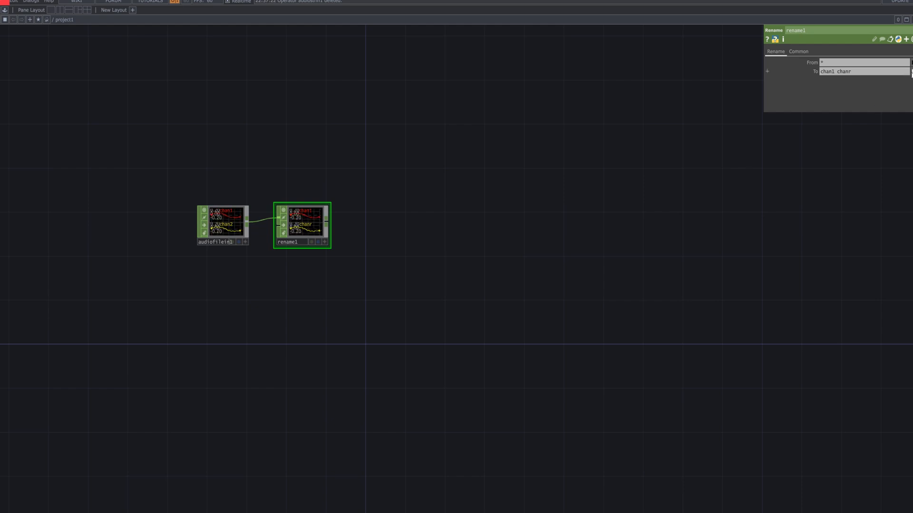
{"action": "left_click", "coordinate": [912, 72]}
{"action": "left_click", "coordinate": [600, 201]}
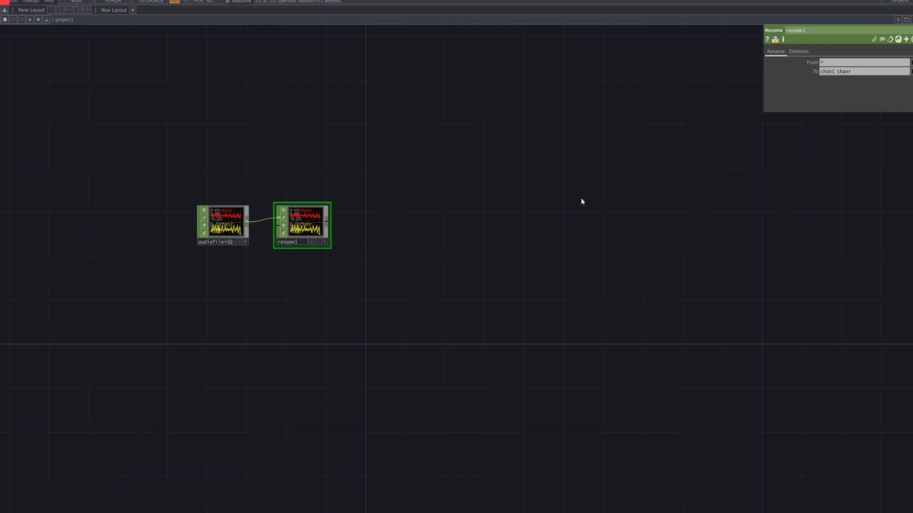
- Add a Delay CHOP after the Rename operator, connected to its output
{"action": "key", "text": "Tab"}
{"action": "type", "text": "de"}
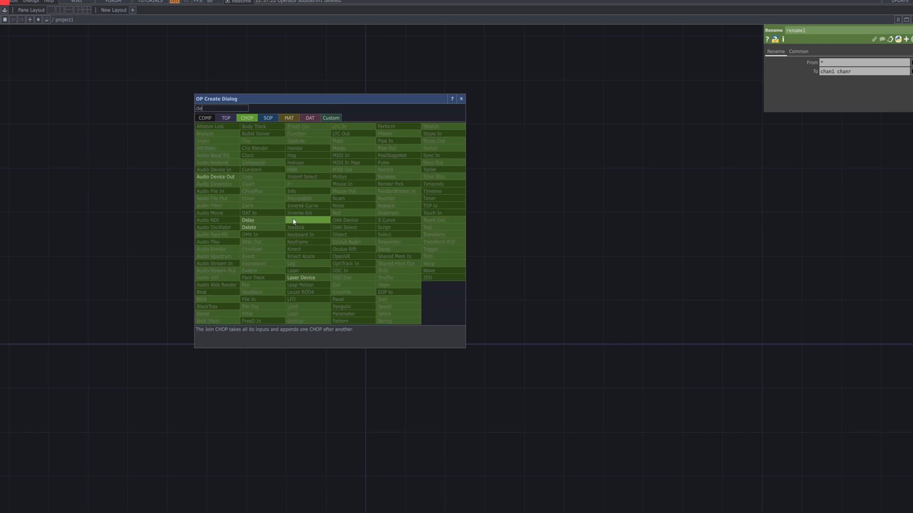
{"action": "left_click", "coordinate": [267, 220]}
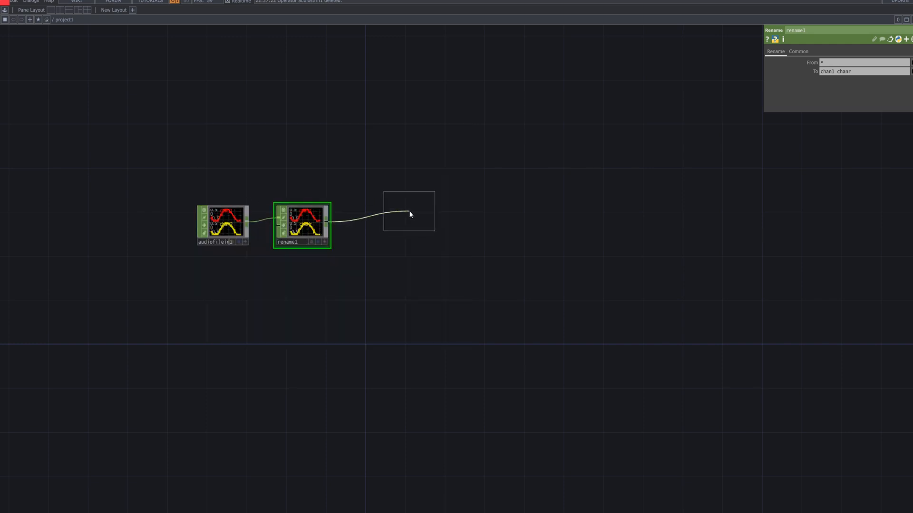
{"action": "left_click", "coordinate": [411, 213]}
{"action": "mouse_move", "coordinate": [411, 214]}
{"action": "left_mouse_down"}
{"action": "mouse_move", "coordinate": [406, 191]}
{"action": "mouse_move", "coordinate": [405, 228]}
{"action": "left_mouse_up"}
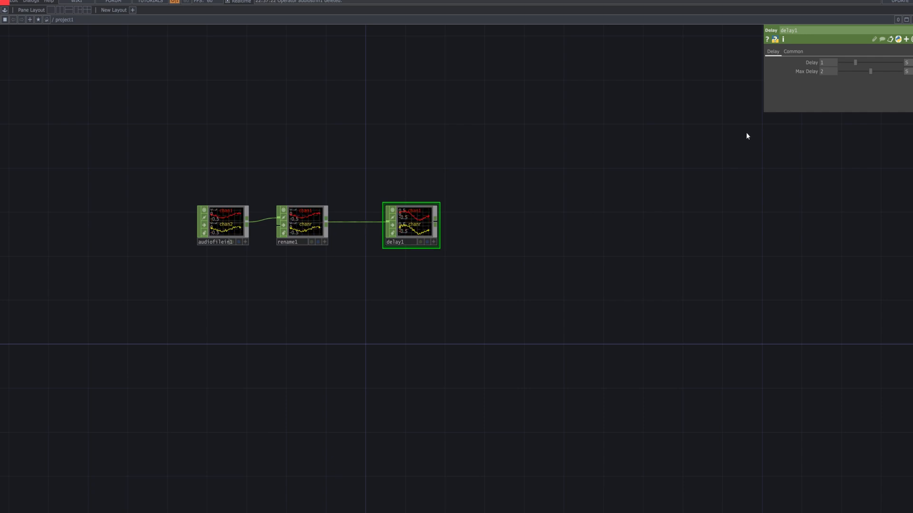
- Restrict the Delay operator's scope to chan1 and set its Max Delay to 1
{"action": "left_click", "coordinate": [792, 51]}
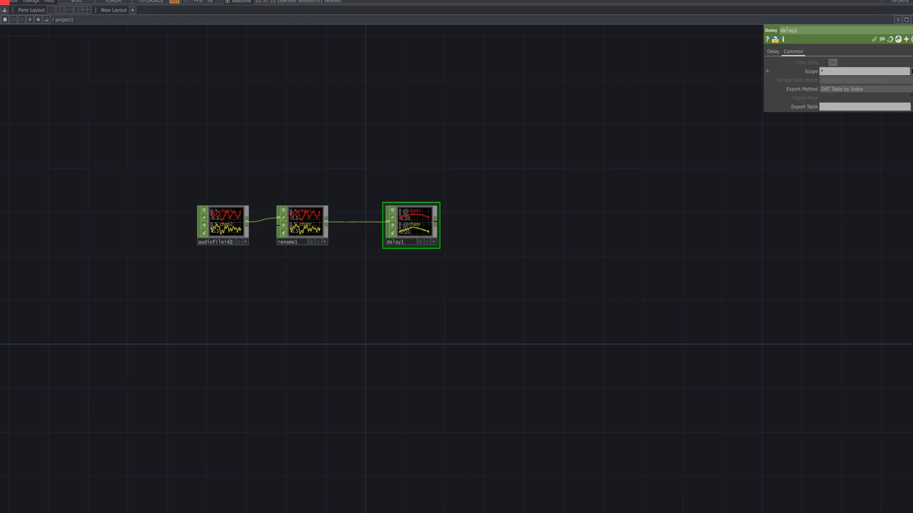
{"action": "left_click", "coordinate": [911, 71]}
{"action": "left_click", "coordinate": [908, 88]}
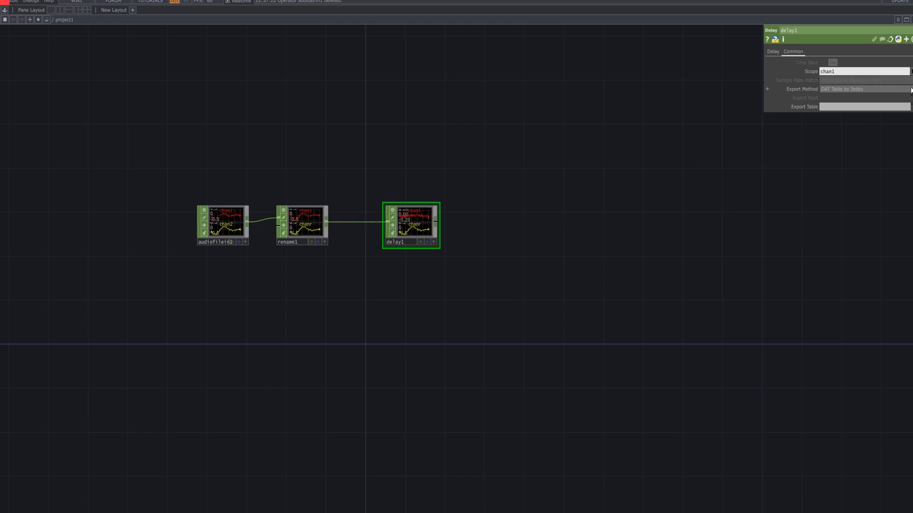
{"action": "left_click", "coordinate": [773, 51]}
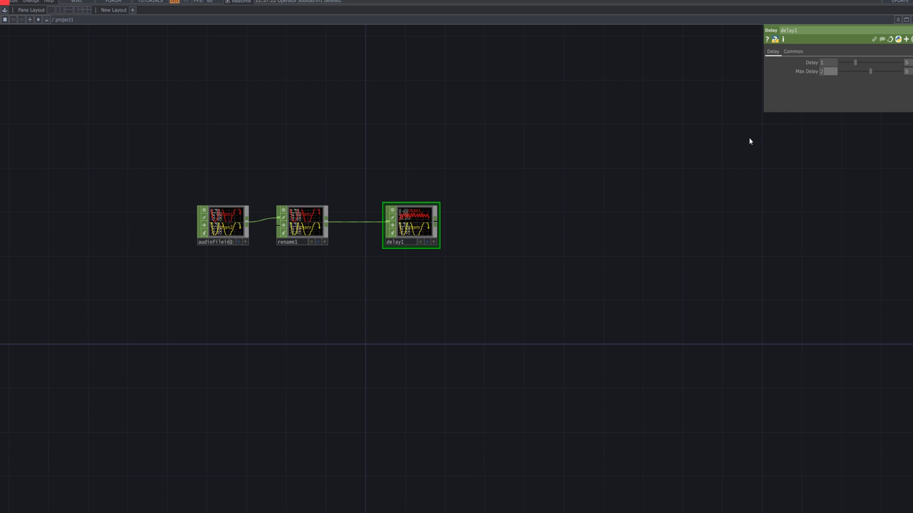
{"action": "type", "text": "1"}
{"action": "key", "text": "Return"}
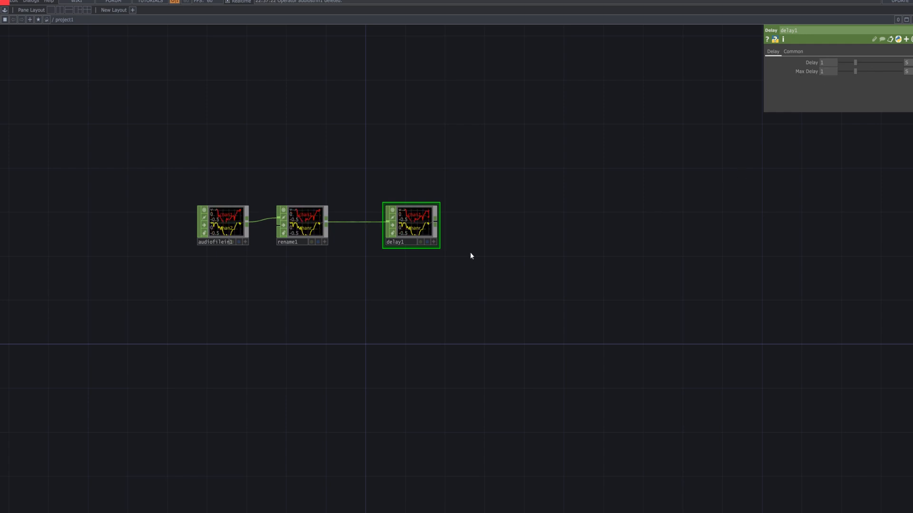
- Add an Audio Filter CHOP above and beyond the Delay operator, without wiring it in
{"action": "left_click", "coordinate": [441, 217]}
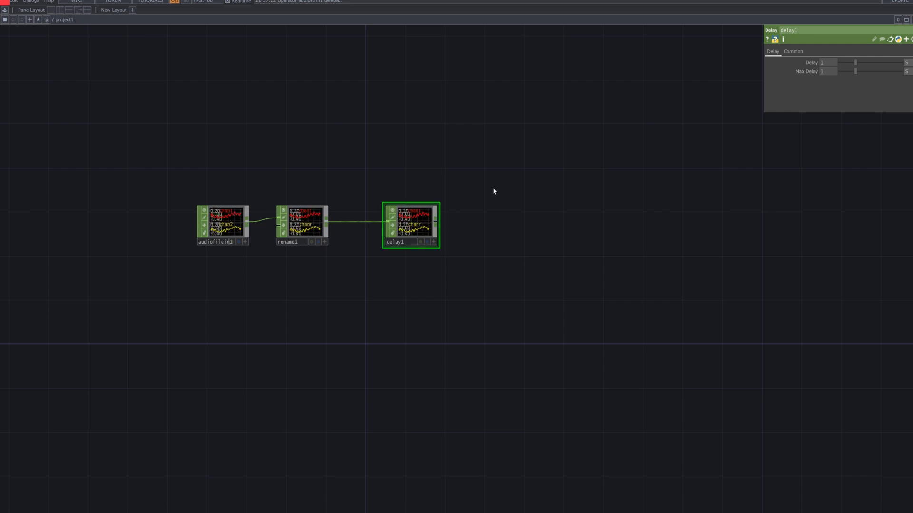
{"action": "left_click", "coordinate": [492, 187]}
{"action": "type", "text": "ad"}
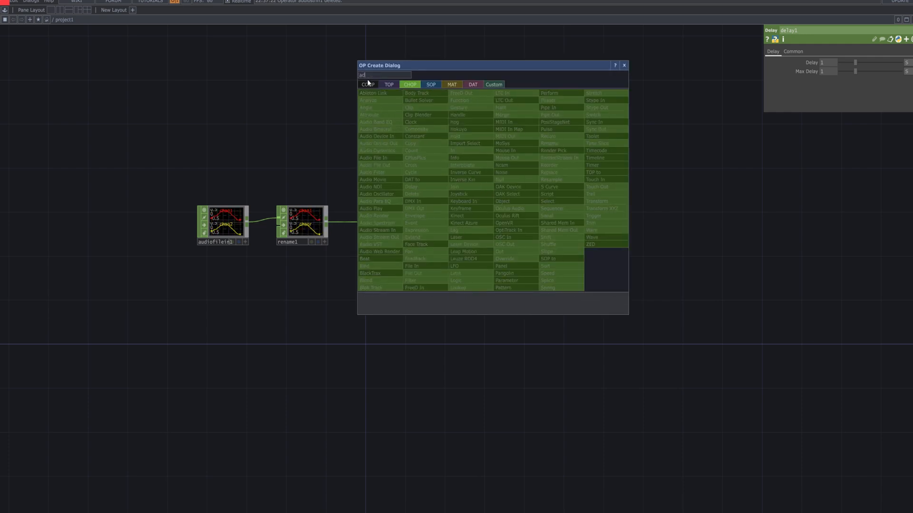
{"action": "key", "text": "BackSpace"}
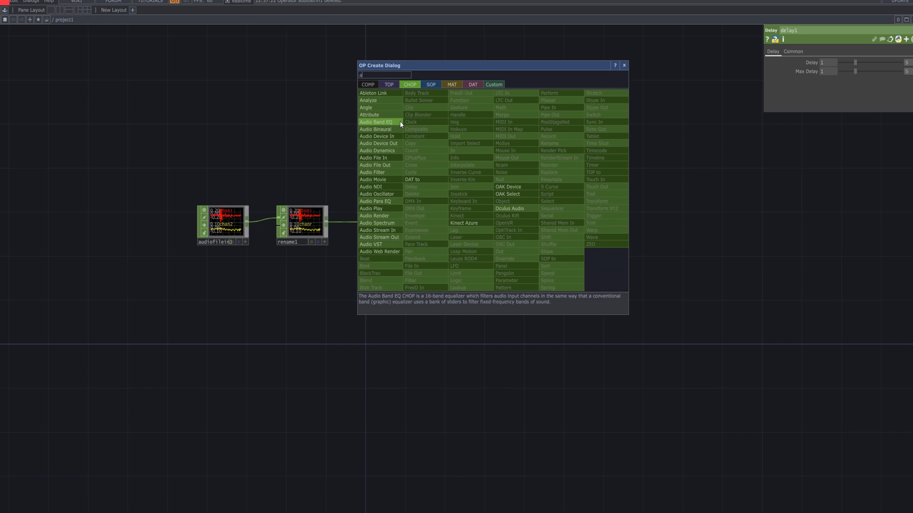
{"action": "type", "text": "u"}
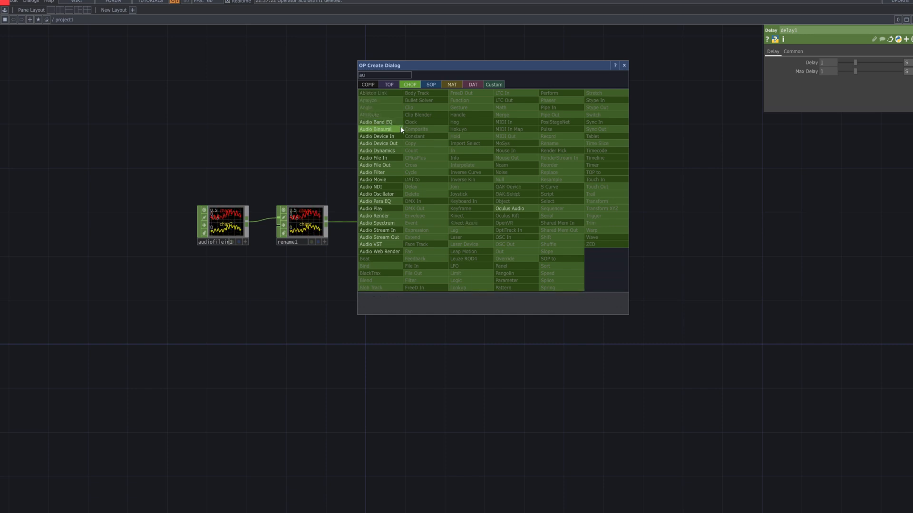
{"action": "left_click", "coordinate": [392, 177]}
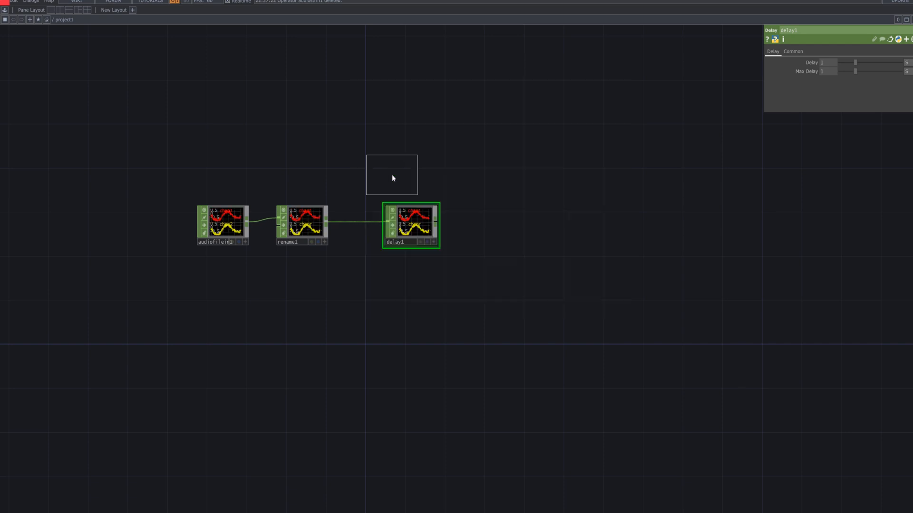
{"action": "left_click", "coordinate": [510, 171]}
{"action": "scroll", "coordinate": [492, 220], "scroll_direction": "right", "scroll_amount": 3}
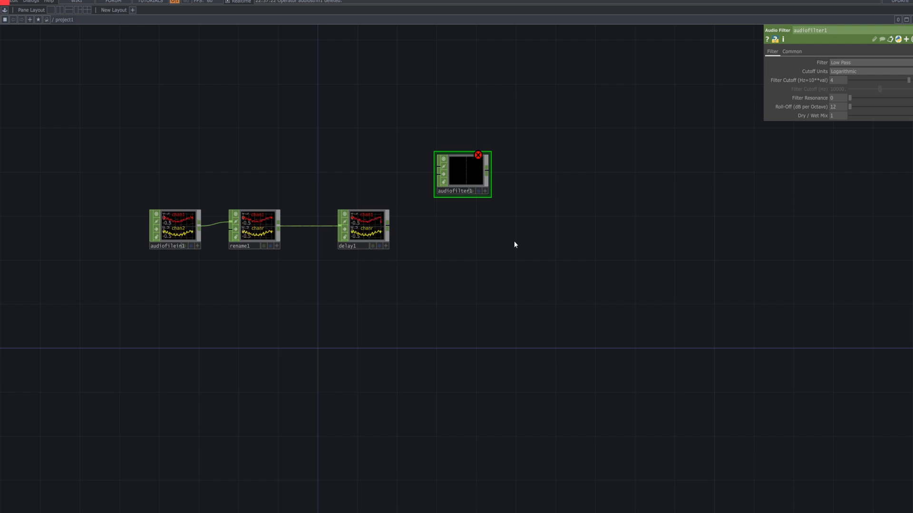
- Switch the audio filter's cutoff units to Frequency and set the filter cutoff to 40 Hz
{"action": "left_click", "coordinate": [854, 71]}
{"action": "left_click", "coordinate": [848, 87]}
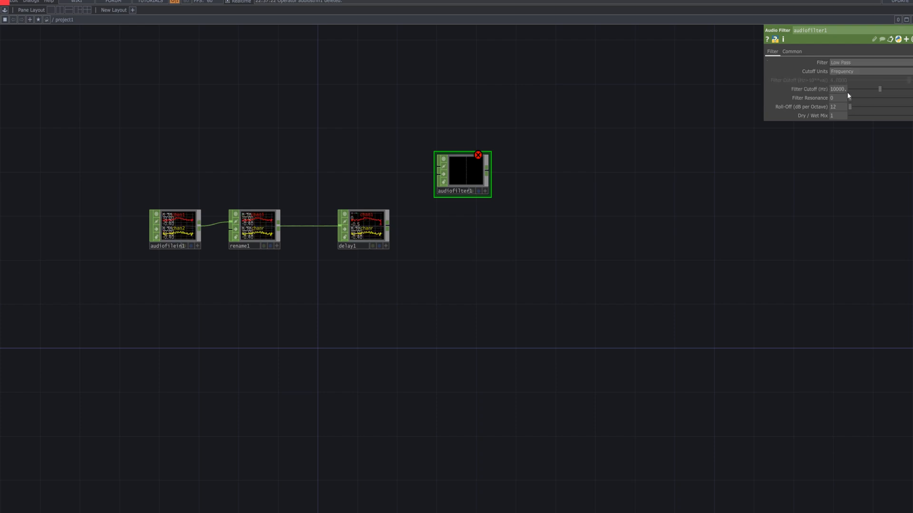
{"action": "left_click", "coordinate": [829, 91]}
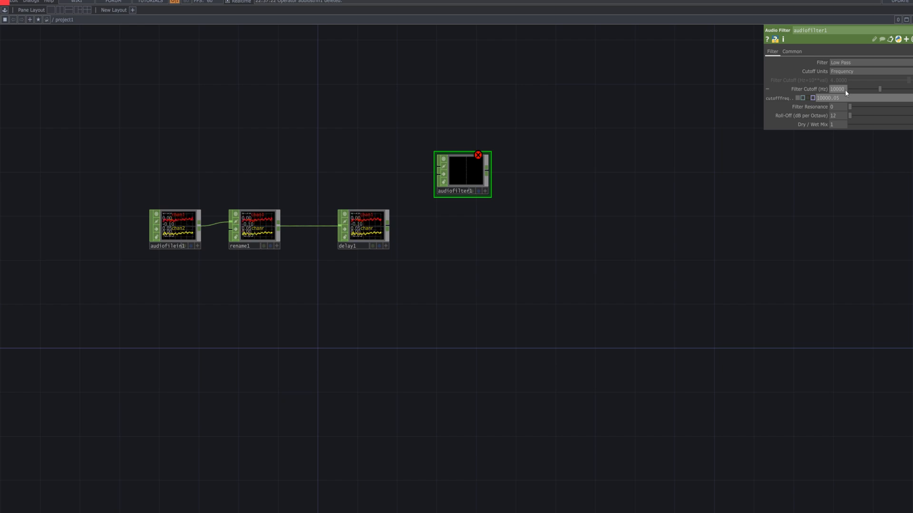
{"action": "type", "text": "40"}
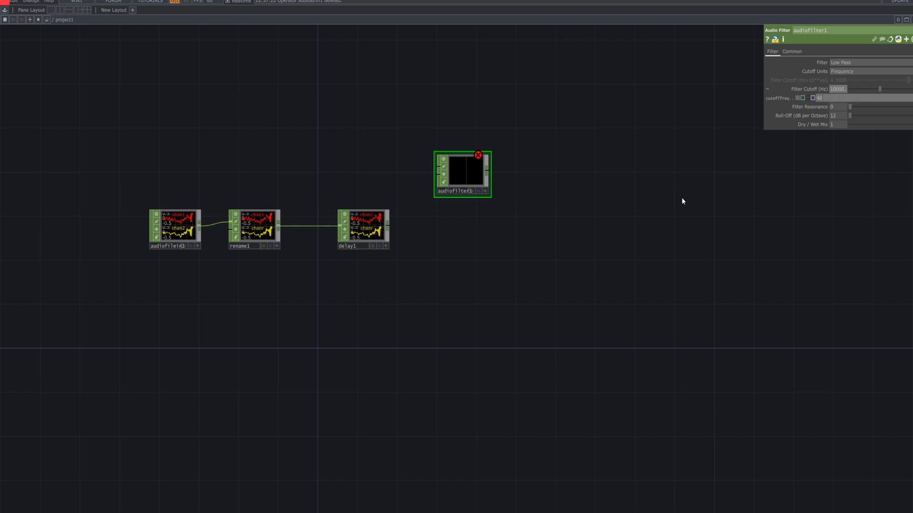
{"action": "key", "text": "Return"}
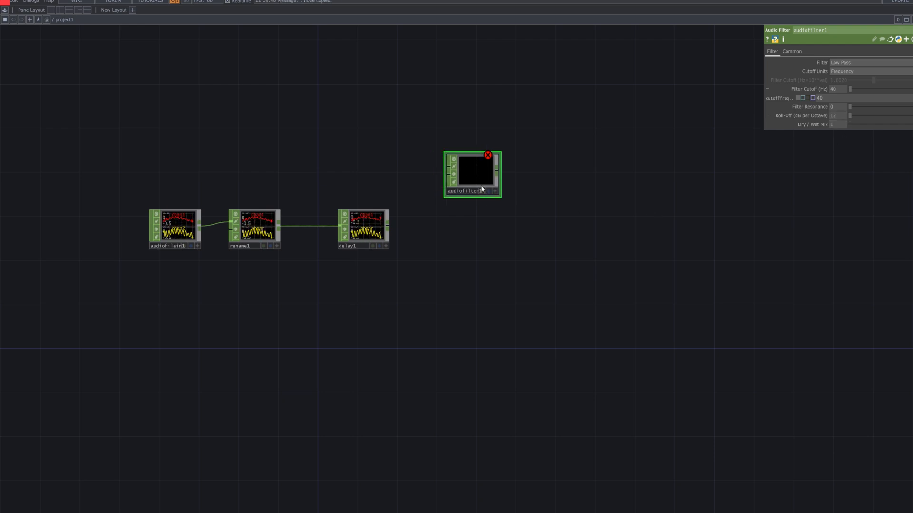
- Duplicate the audio filter below the original and set the copy's filter cutoff to 120 Hz
{"action": "key", "text": "ctrl+v"}
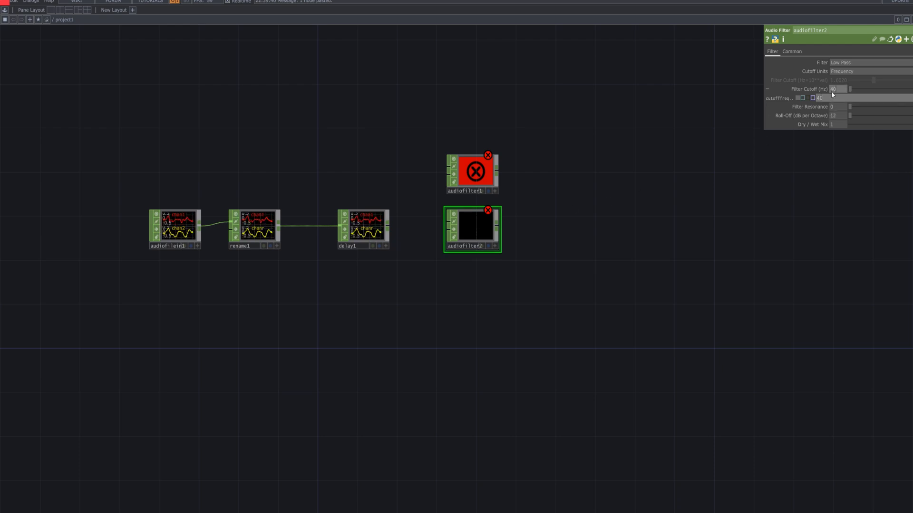
{"action": "type", "text": "120"}
{"action": "key", "text": "Return"}
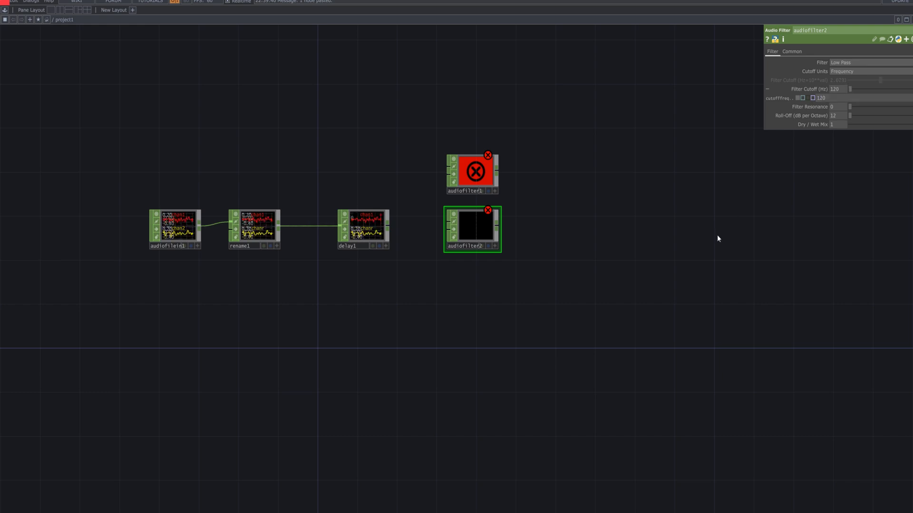
- Connect the Delay output to both audio filters and place a wired copy of the 120 Hz filter below them
{"action": "left_click_drag", "start_coordinate": [389, 226], "coordinate": [445, 168]}
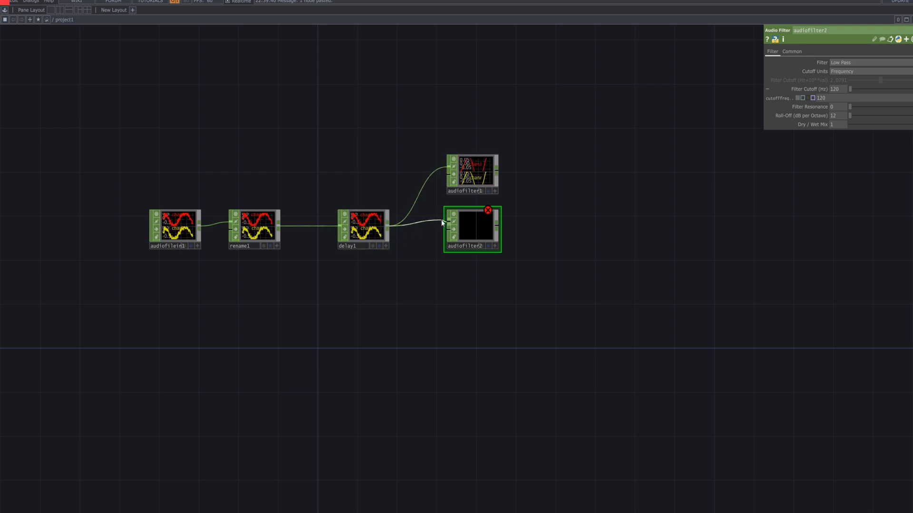
{"action": "left_click_drag", "start_coordinate": [442, 220], "coordinate": [482, 289]}
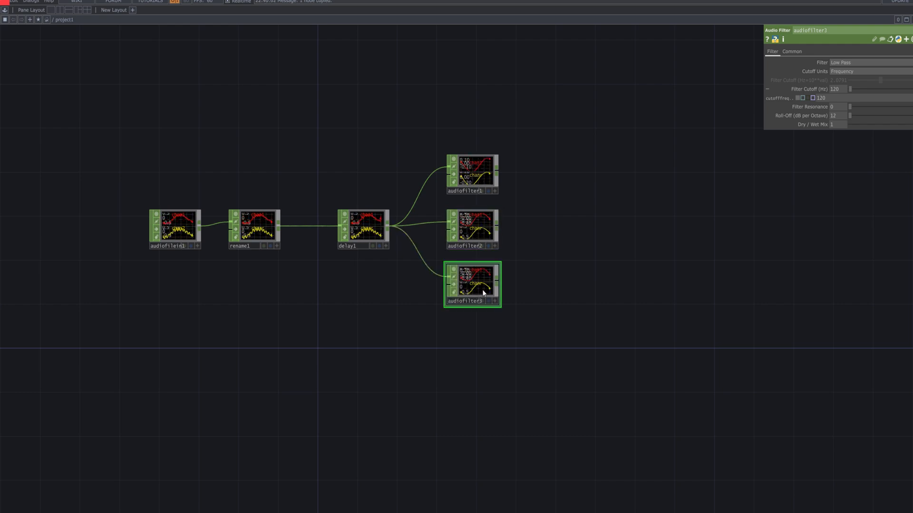
- Duplicate the third audio filter four more times in a column, making seven filters fed by the Delay operator
{"action": "key", "text": "ctrl+c"}
{"action": "key", "text": "ctrl+v"}
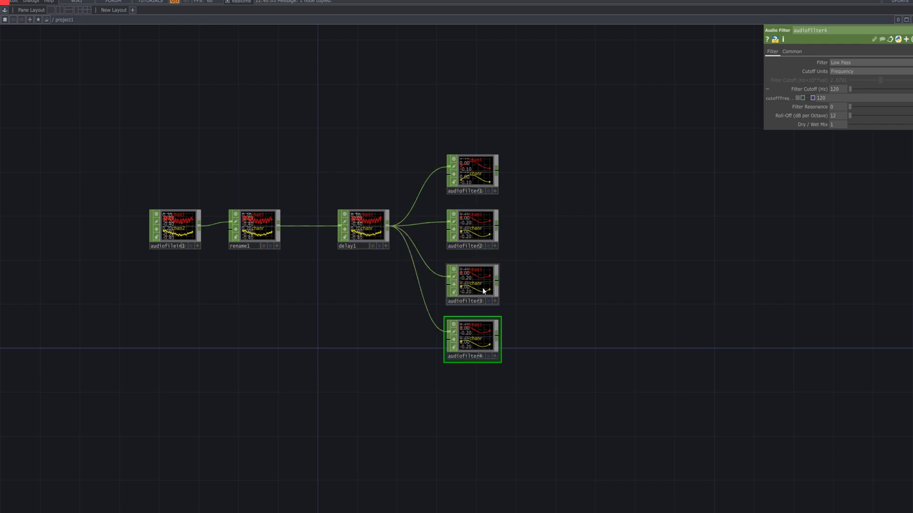
{"action": "key", "text": "ctrl+c"}
{"action": "key", "text": "ctrl+v"}
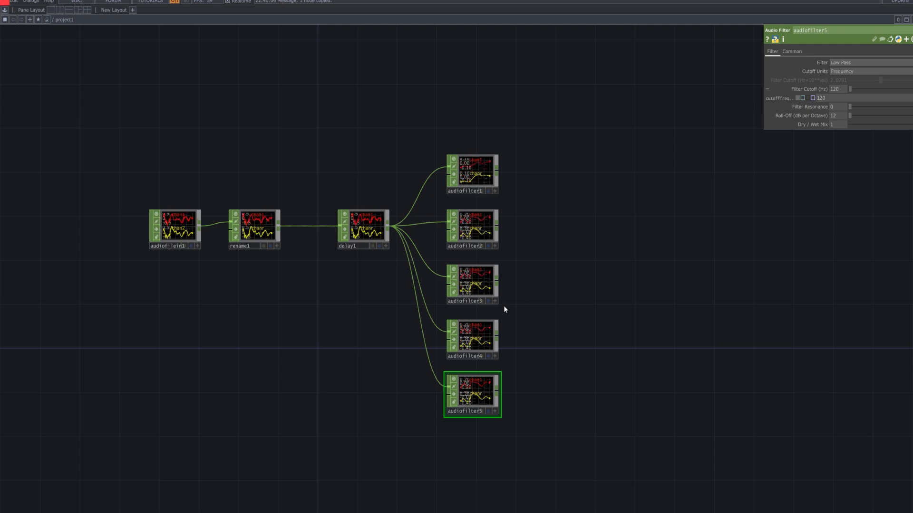
{"action": "key", "text": "ctrl+v"}
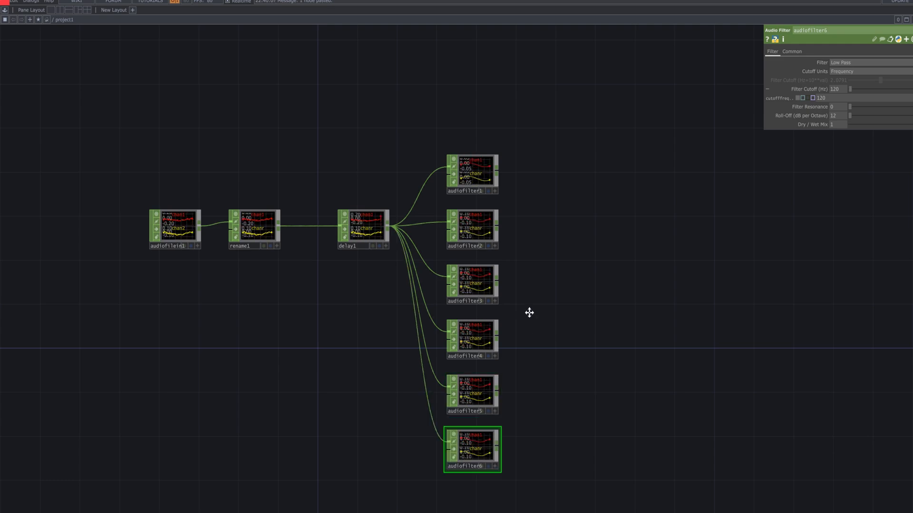
{"action": "middle_click_drag", "start_coordinate": [530, 312], "coordinate": [532, 290]}
{"action": "key", "text": "ctrl+v"}
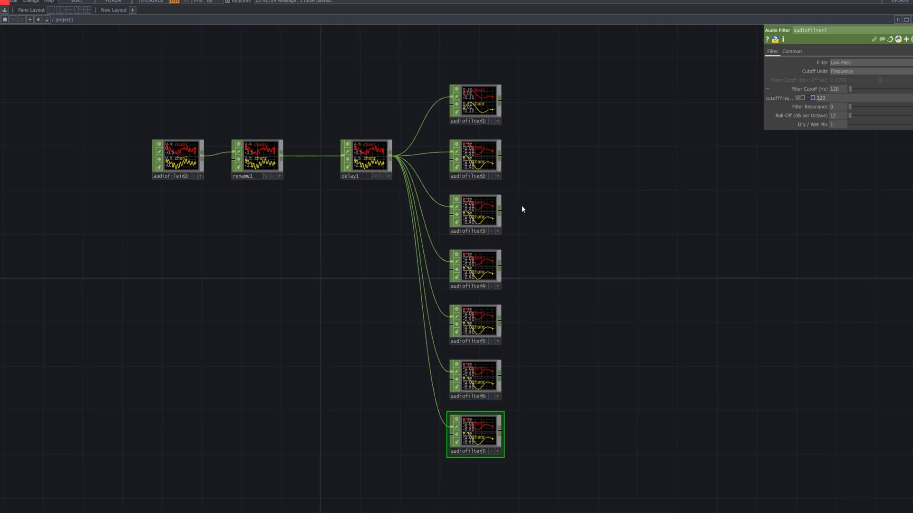
- Move the seven audio filters up their column one by one, leaving a wider gap between the fifth and sixth
{"action": "left_click_drag", "start_coordinate": [473, 103], "coordinate": [472, 70]}
{"action": "left_click_drag", "start_coordinate": [481, 157], "coordinate": [481, 123]}
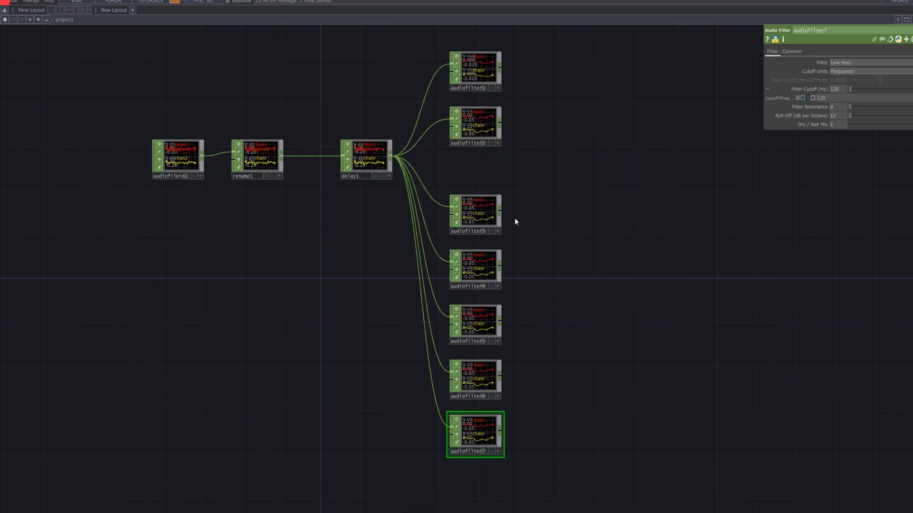
{"action": "middle_click_drag", "start_coordinate": [514, 222], "coordinate": [517, 217]}
{"action": "left_click_drag", "start_coordinate": [483, 204], "coordinate": [478, 175]}
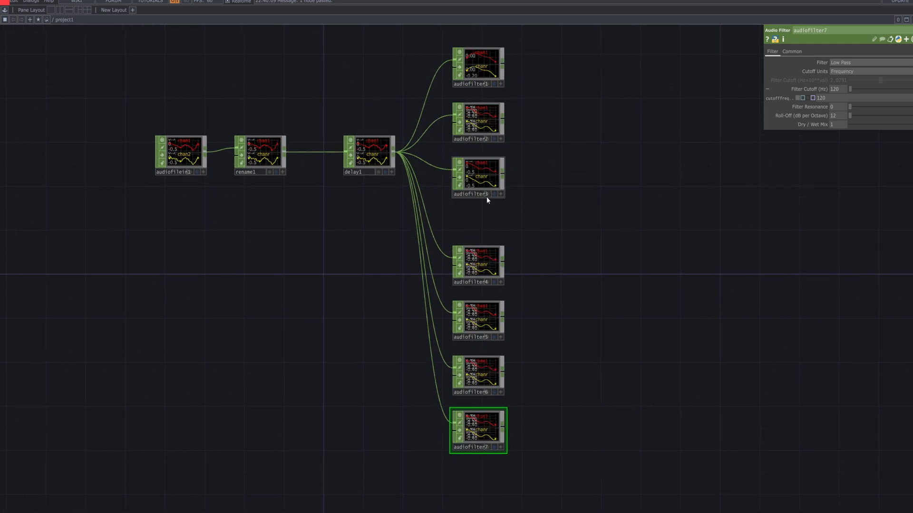
{"action": "left_click_drag", "start_coordinate": [484, 258], "coordinate": [484, 226]}
{"action": "left_click_drag", "start_coordinate": [480, 322], "coordinate": [480, 288]}
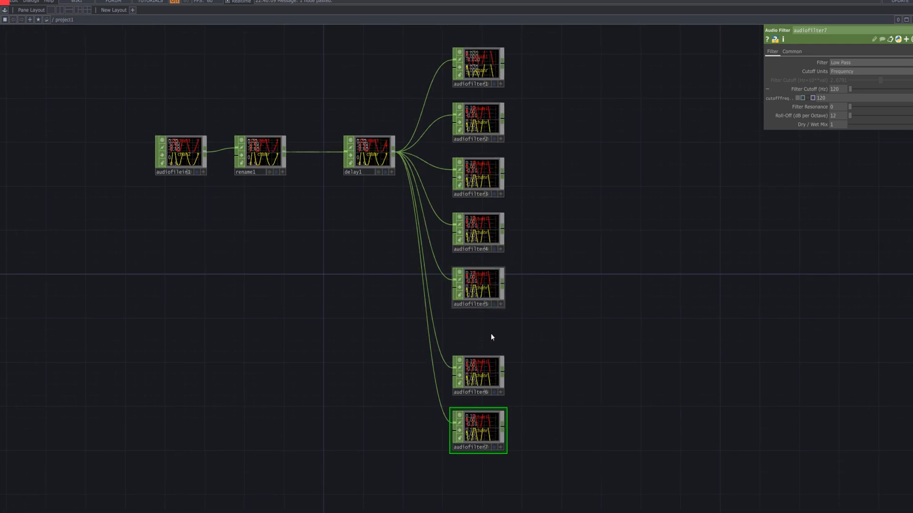
{"action": "left_click_drag", "start_coordinate": [481, 378], "coordinate": [481, 356]}
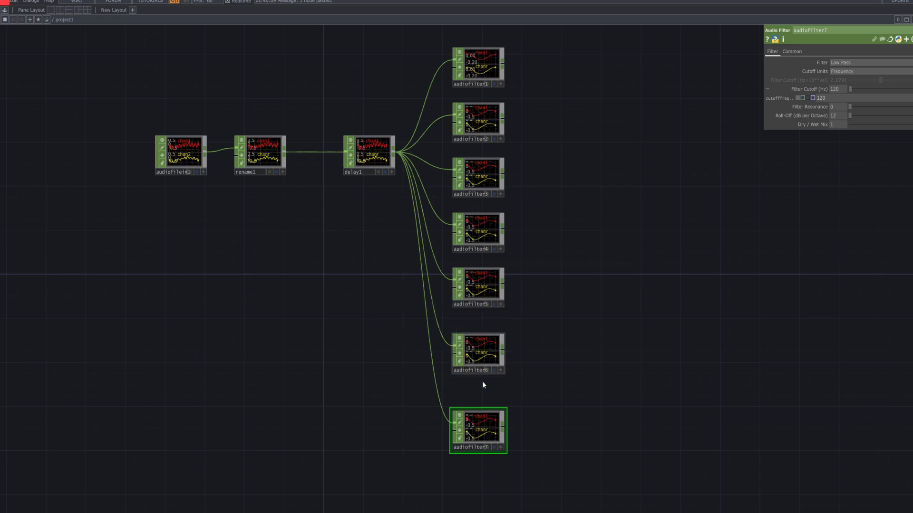
{"action": "left_click_drag", "start_coordinate": [482, 430], "coordinate": [481, 408]}
- Set the filter cutoff of audiofilter3 to 1200 Hz and of audiofilter4 to 2000 Hz
{"action": "left_click", "coordinate": [493, 112]}
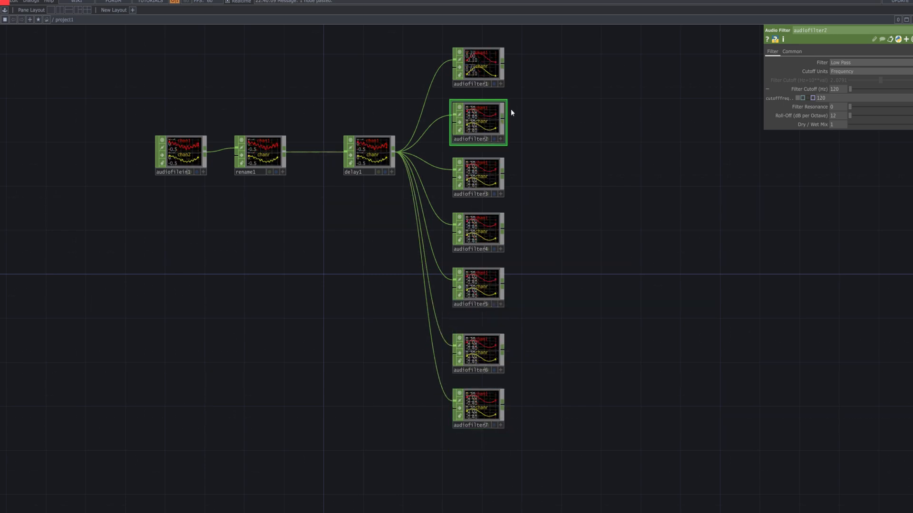
{"action": "left_click", "coordinate": [478, 179]}
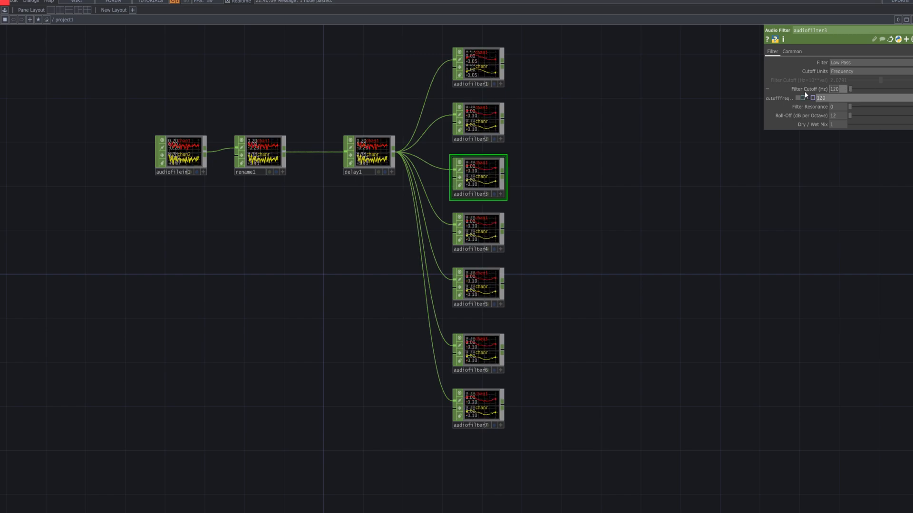
{"action": "type", "text": "0"}
{"action": "key", "text": "Return"}
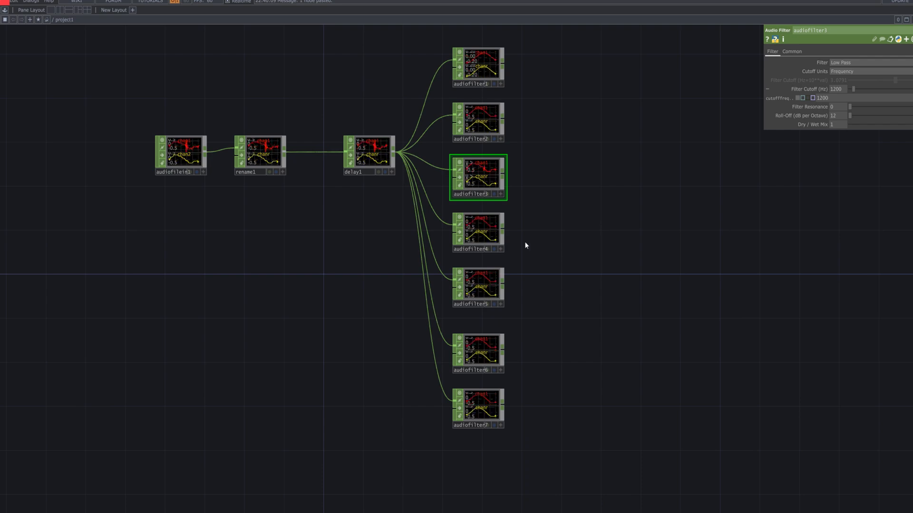
{"action": "left_click", "coordinate": [485, 237]}
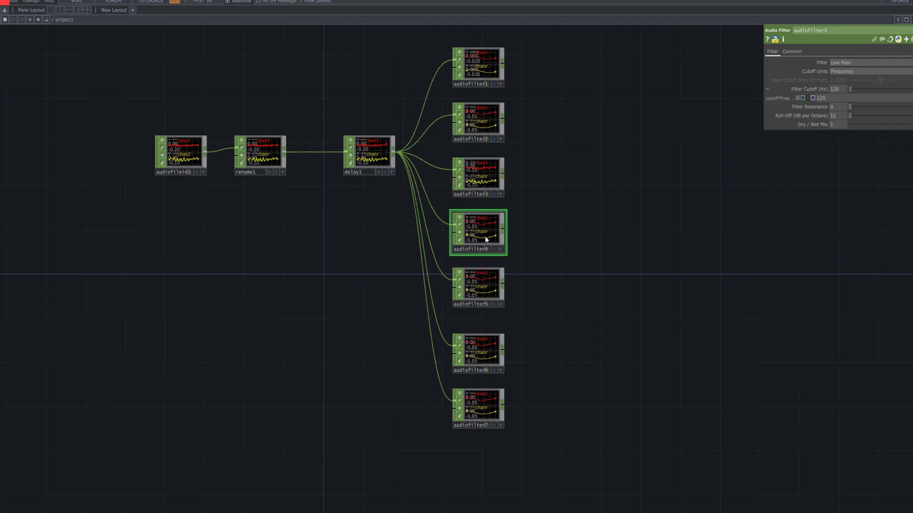
{"action": "left_click", "coordinate": [839, 89]}
{"action": "type", "text": "2"}
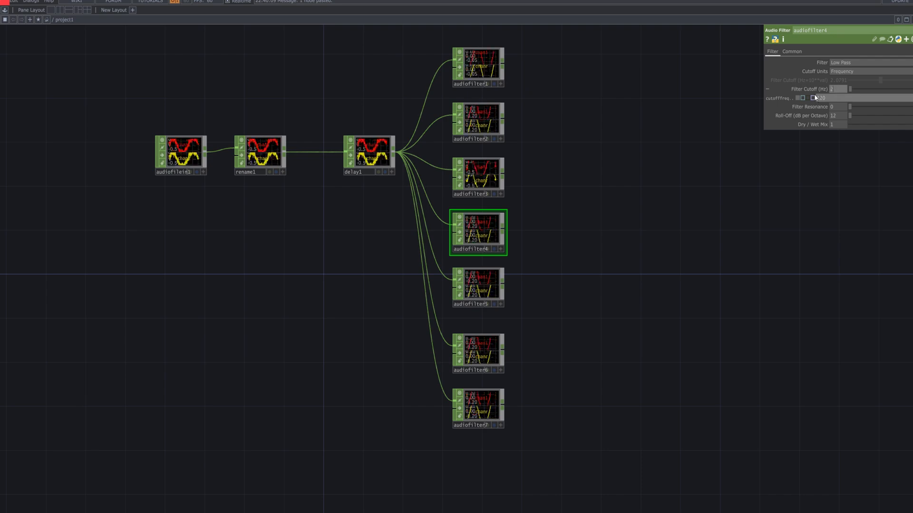
{"action": "type", "text": "000"}
{"action": "key", "text": "Return"}
- Set the filter cutoff of audiofilter5 to 3200 Hz
{"action": "left_click", "coordinate": [490, 284]}
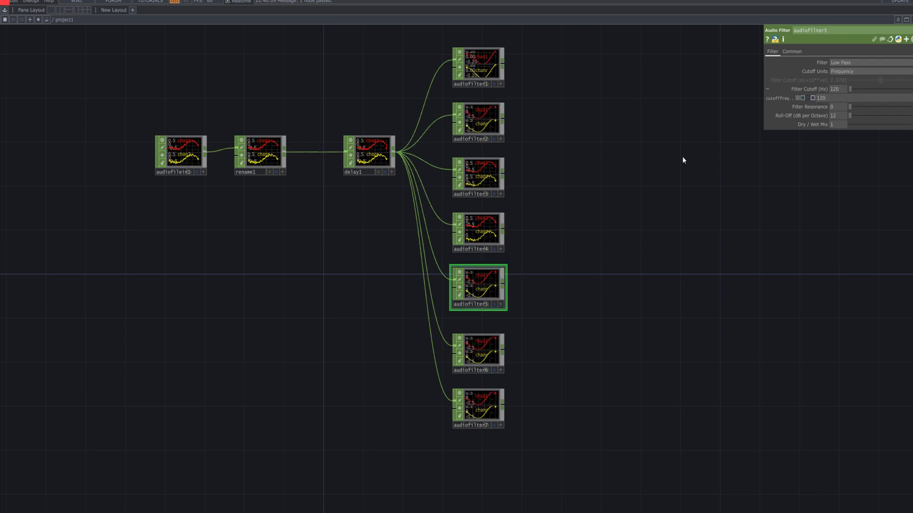
{"action": "left_click", "coordinate": [838, 89]}
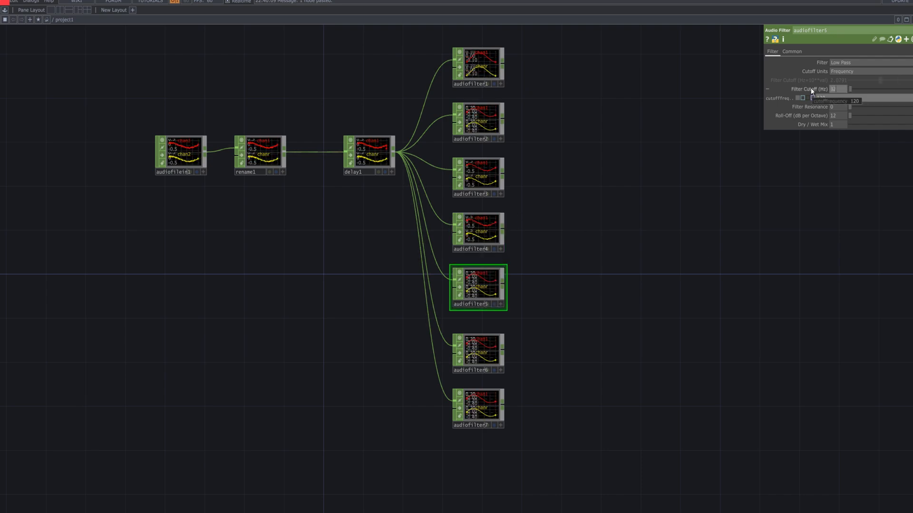
{"action": "type", "text": "3200"}
{"action": "key", "text": "Return"}
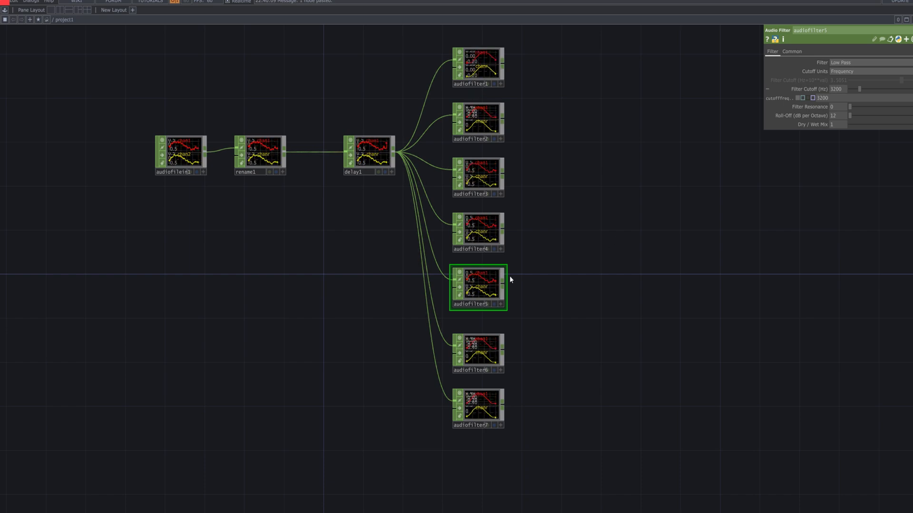
- Enter a higher filter cutoff for audiofilter6 and set the cutoff of audiofilter7 to 5200 Hz
{"action": "left_click", "coordinate": [483, 354]}
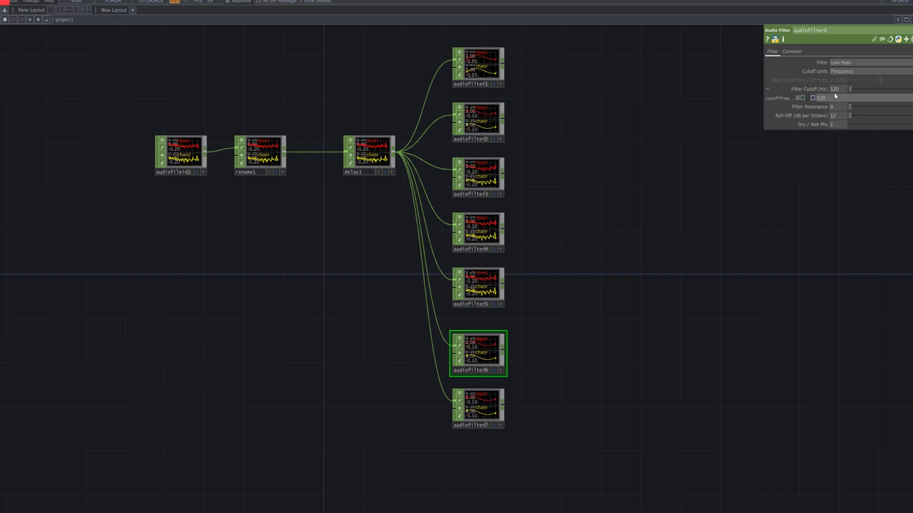
{"action": "left_click_drag", "start_coordinate": [834, 93], "coordinate": [807, 93]}
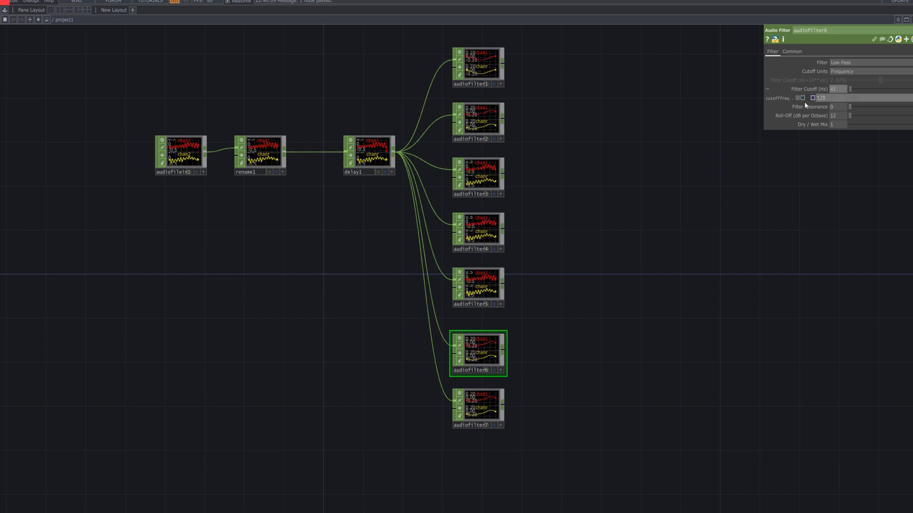
{"action": "left_click", "coordinate": [480, 404]}
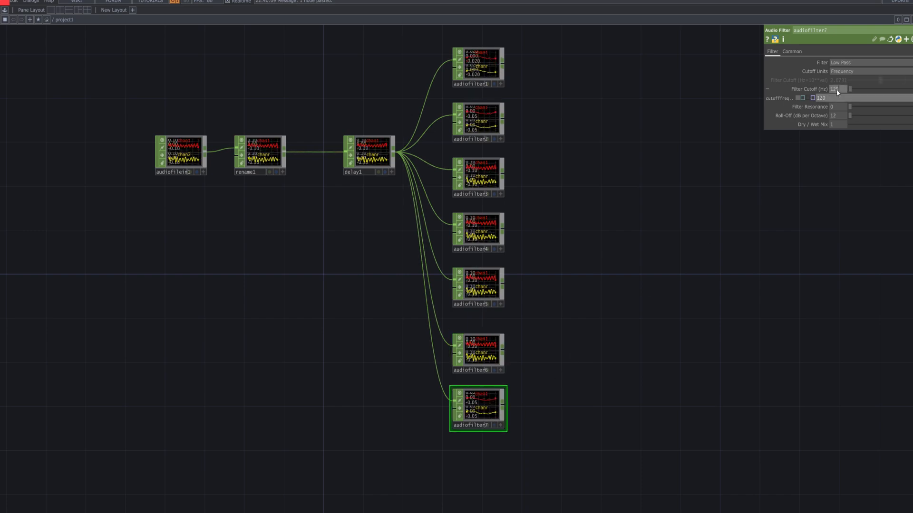
{"action": "left_click_drag", "start_coordinate": [836, 89], "coordinate": [815, 93]}
{"action": "type", "text": "5200"}
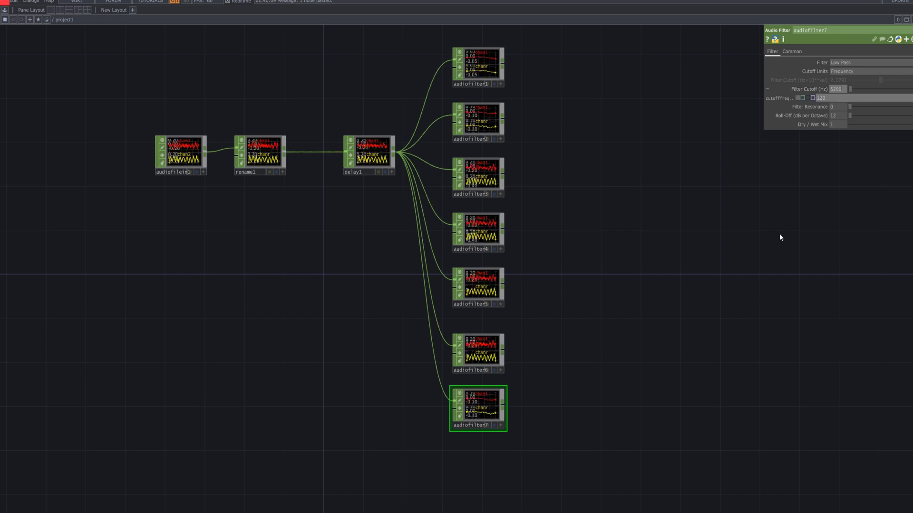
{"action": "left_click", "coordinate": [806, 88]}
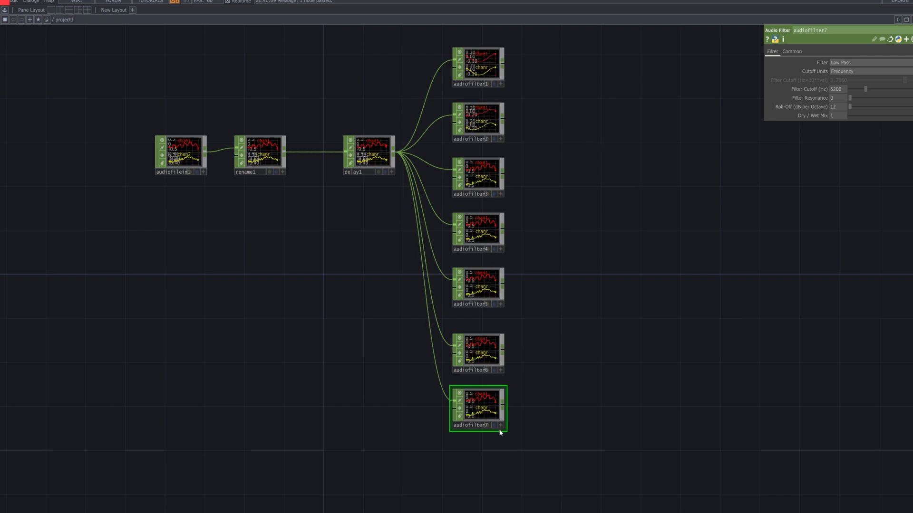
- Duplicate audiofilter7 below the original and set the copy's filter cutoff to 12000 Hz
{"action": "key", "text": "ctrl+c"}
{"action": "key", "text": "ctrl+v"}
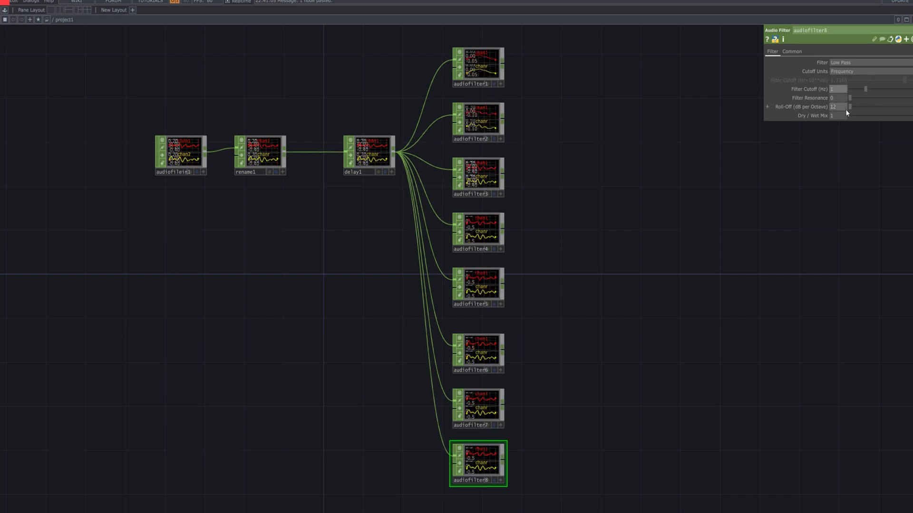
{"action": "type", "text": "12000"}
{"action": "key", "text": "Return"}
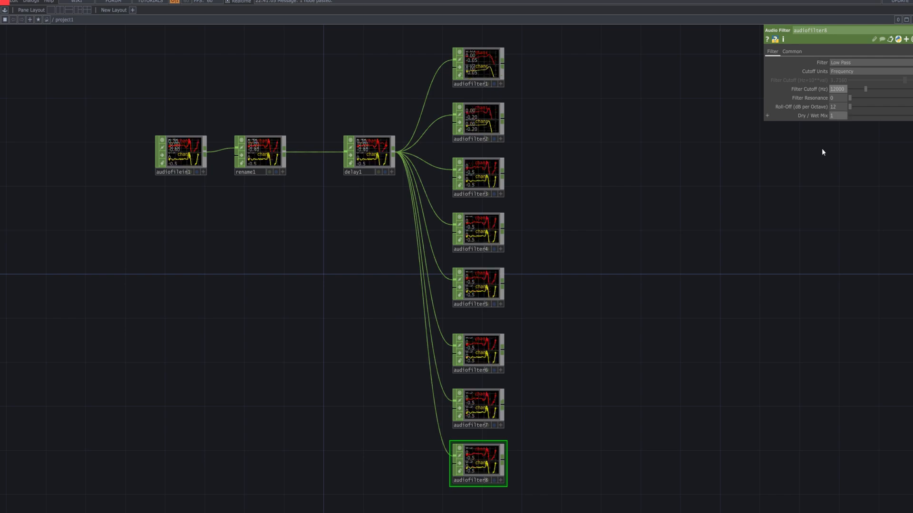
- Select all eight audio filters and move the column up to centre it on the Delay operator
{"action": "scroll", "coordinate": [687, 242], "scroll_direction": "down", "scroll_amount": 2}
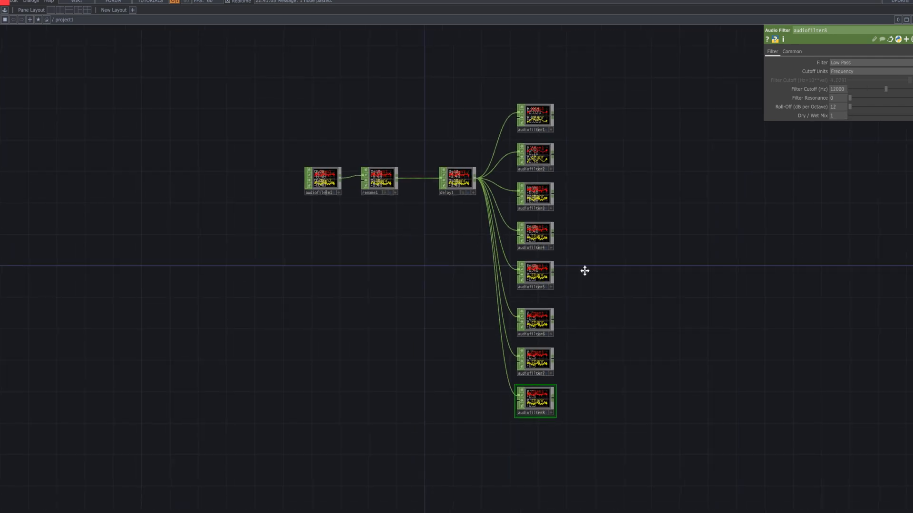
{"action": "left_click_drag", "start_coordinate": [585, 269], "coordinate": [560, 270]}
{"action": "right_click_drag", "start_coordinate": [550, 440], "coordinate": [518, 91]}
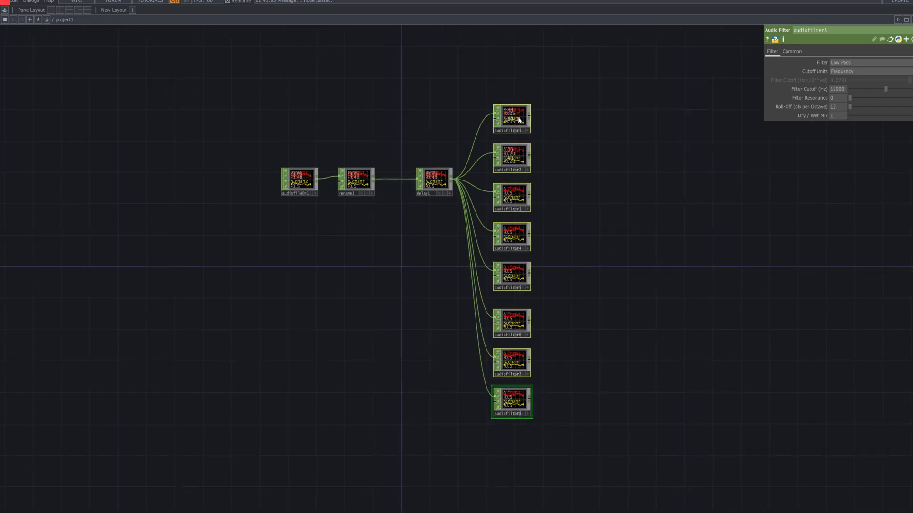
{"action": "left_click_drag", "start_coordinate": [513, 116], "coordinate": [521, 63]}
{"action": "left_click_drag", "start_coordinate": [569, 156], "coordinate": [496, 202]}
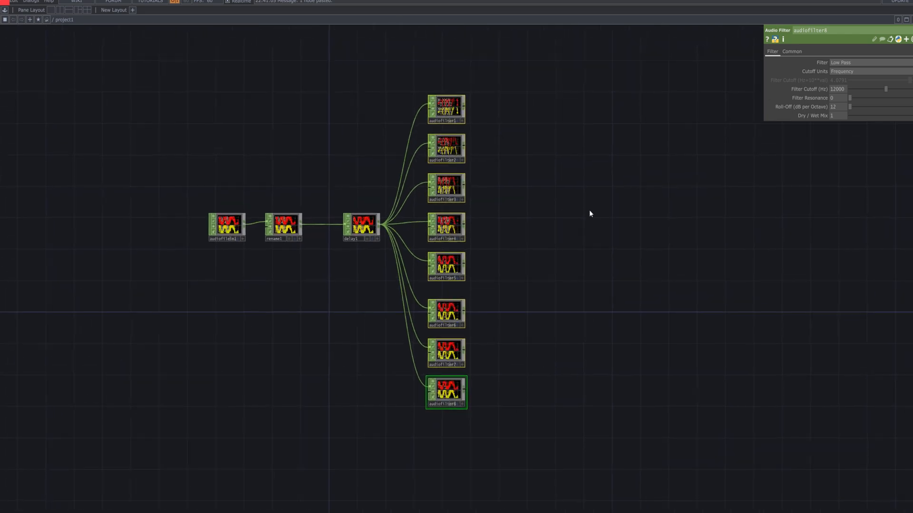
{"action": "left_click_drag", "start_coordinate": [592, 220], "coordinate": [564, 222]}
{"action": "left_click", "coordinate": [562, 222]}
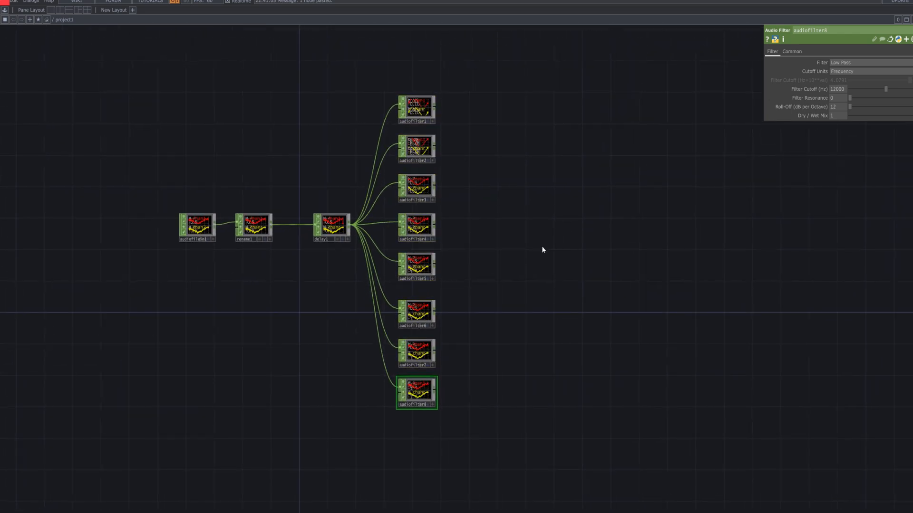
{"action": "key", "text": "Tab"}
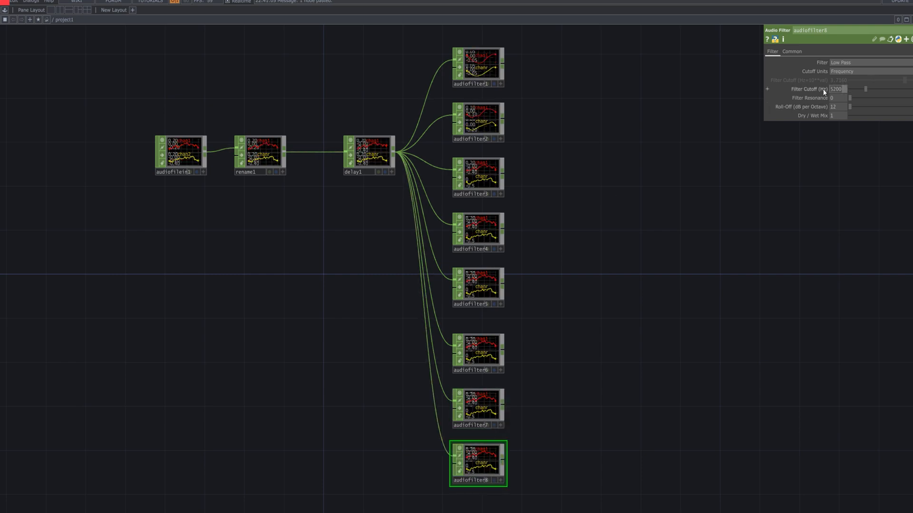
- Set the filter cutoff of audiofilter8 to 12000 Hz
{"action": "type", "text": "12"}
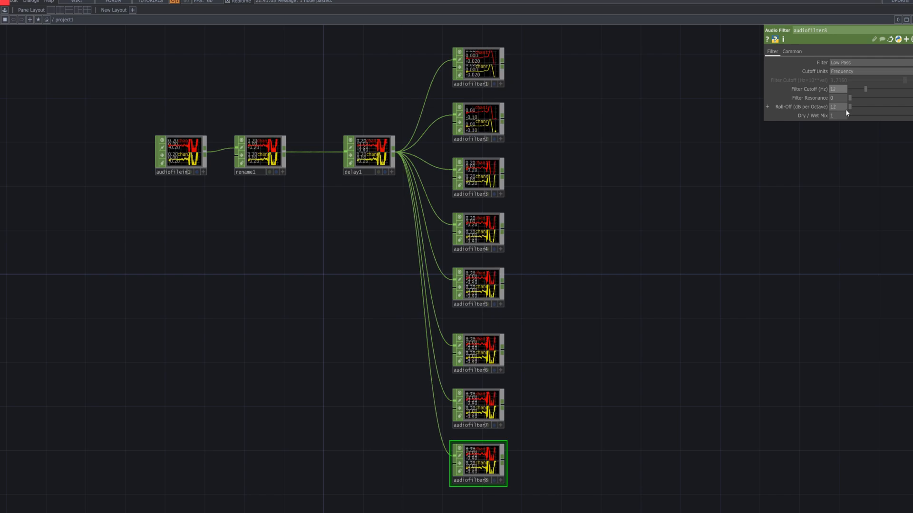
{"action": "type", "text": "0000"}
{"action": "key", "text": "Return"}
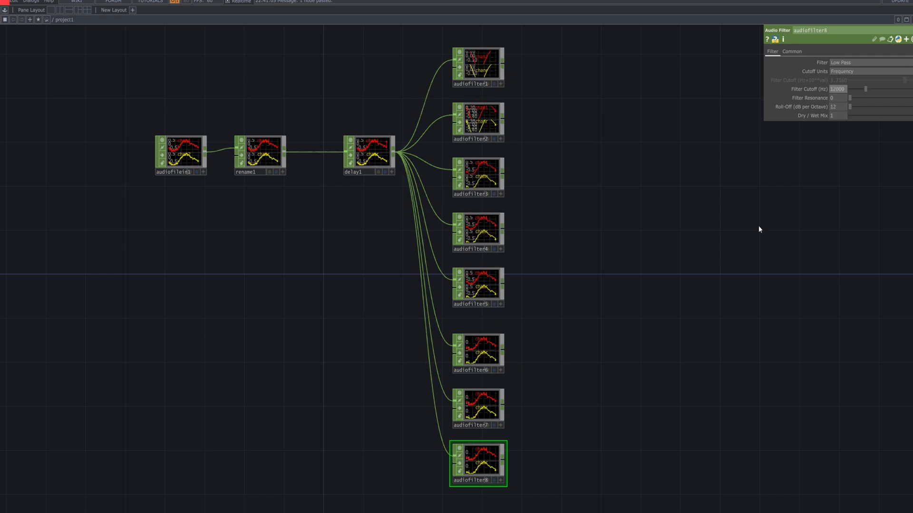
- Move the whole column of eight audio filters up so it is roughly centred beside the Delay operator
{"action": "scroll", "coordinate": [684, 243], "scroll_direction": "down", "scroll_amount": 3}
{"action": "left_click_drag", "start_coordinate": [593, 331], "coordinate": [569, 333]}
{"action": "mouse_move", "coordinate": [550, 441]}
{"action": "right_mouse_down"}
{"action": "mouse_move", "coordinate": [531, 115]}
{"action": "mouse_move", "coordinate": [518, 105]}
{"action": "right_mouse_up"}
{"action": "left_click_drag", "start_coordinate": [518, 108], "coordinate": [524, 54]}
{"action": "left_click_drag", "start_coordinate": [597, 125], "coordinate": [525, 172]}
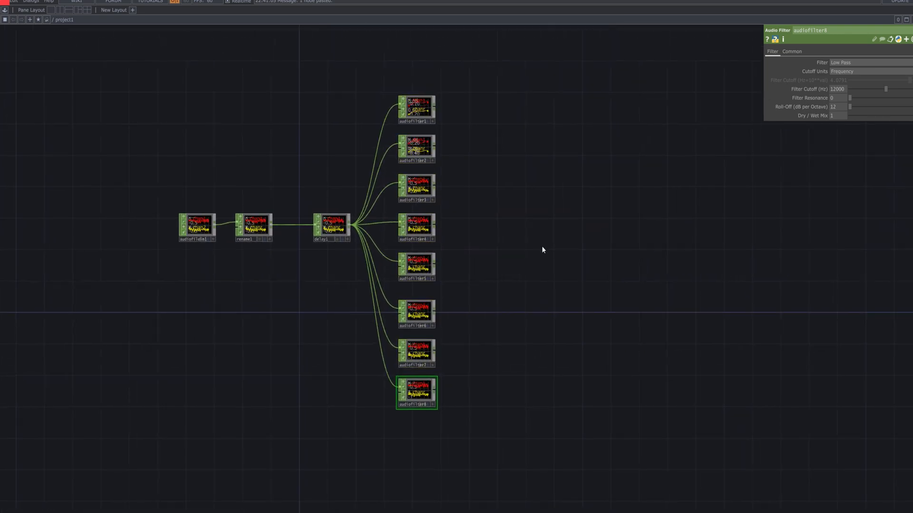
- Add a Merge CHOP in the empty space beyond the column of audio filters
{"action": "key", "text": "Tab"}
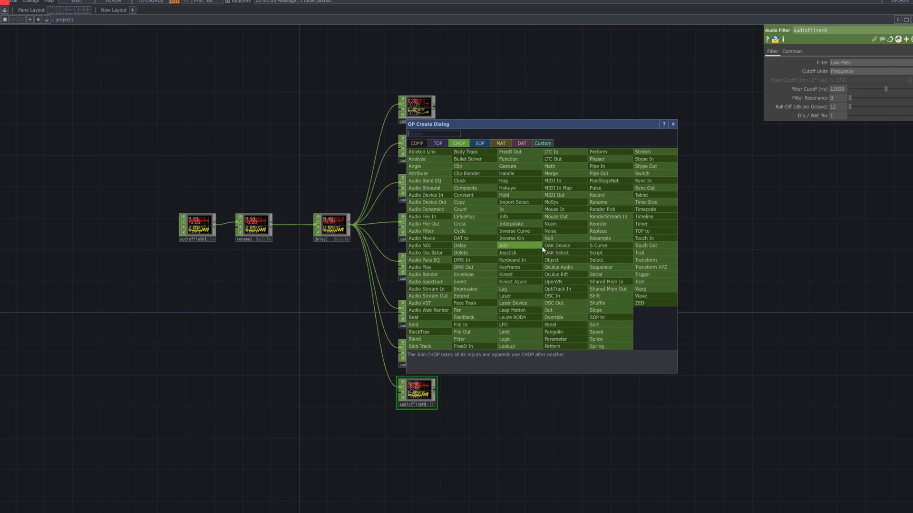
{"action": "type", "text": "me"}
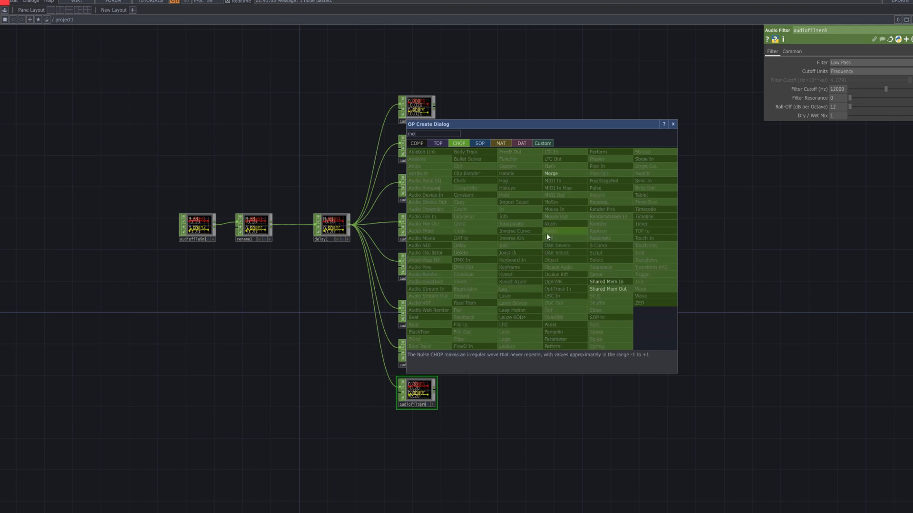
{"action": "type", "text": "rg"}
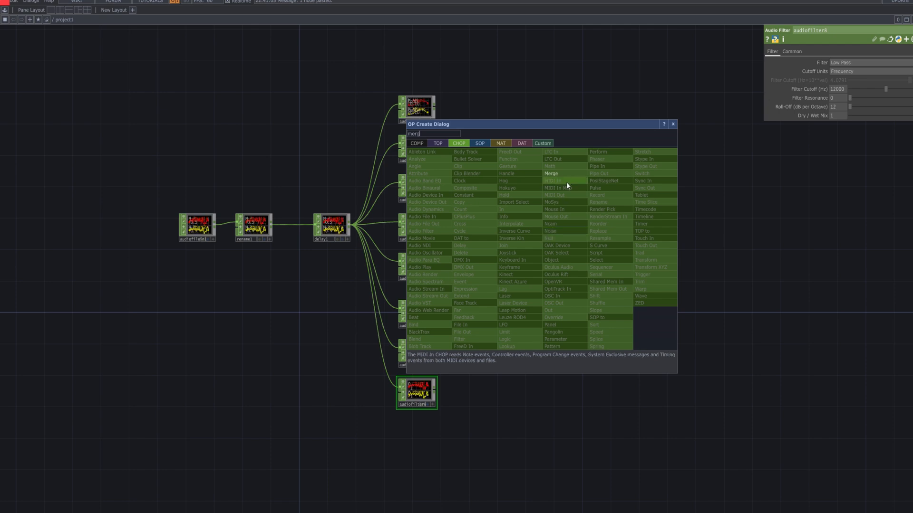
{"action": "left_click", "coordinate": [566, 174]}
{"action": "left_click", "coordinate": [530, 247]}
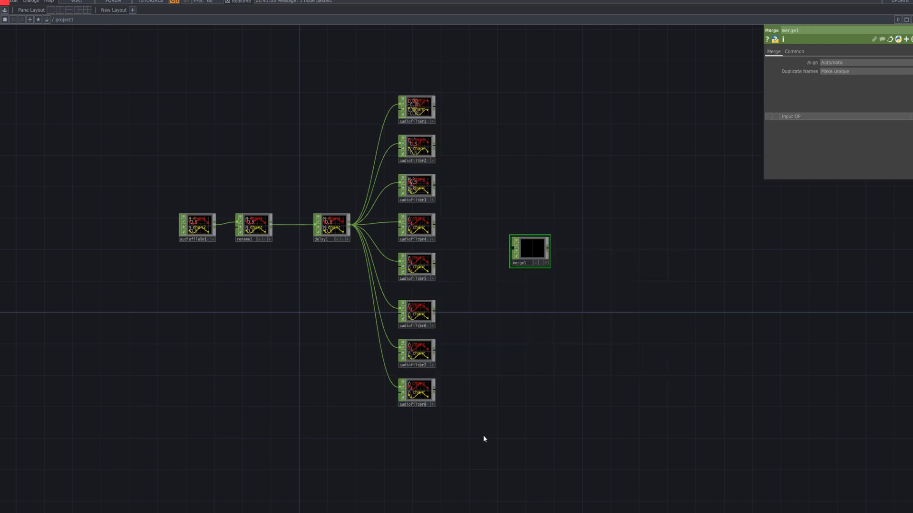
- Wire all eight audio filters into the Merge operator and add a Shuffle operator after it
{"action": "left_click_drag", "start_coordinate": [478, 420], "coordinate": [418, 70]}
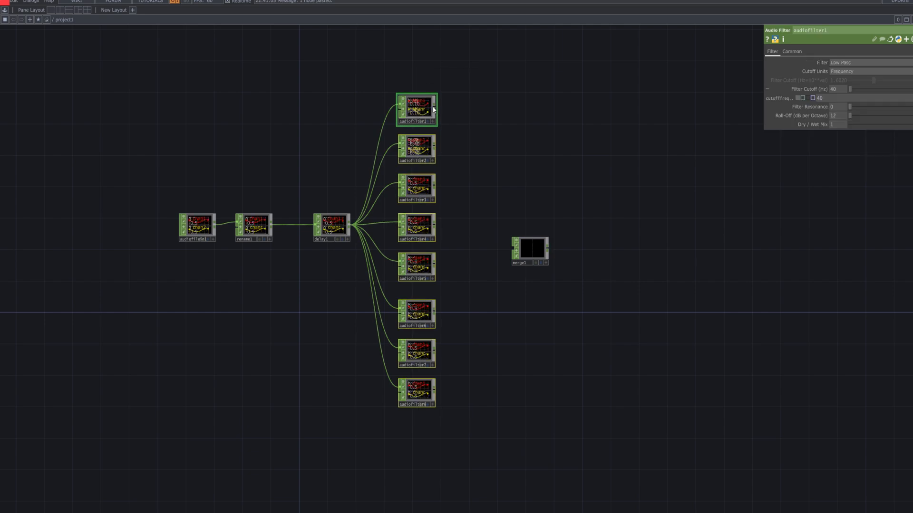
{"action": "left_click", "coordinate": [434, 109]}
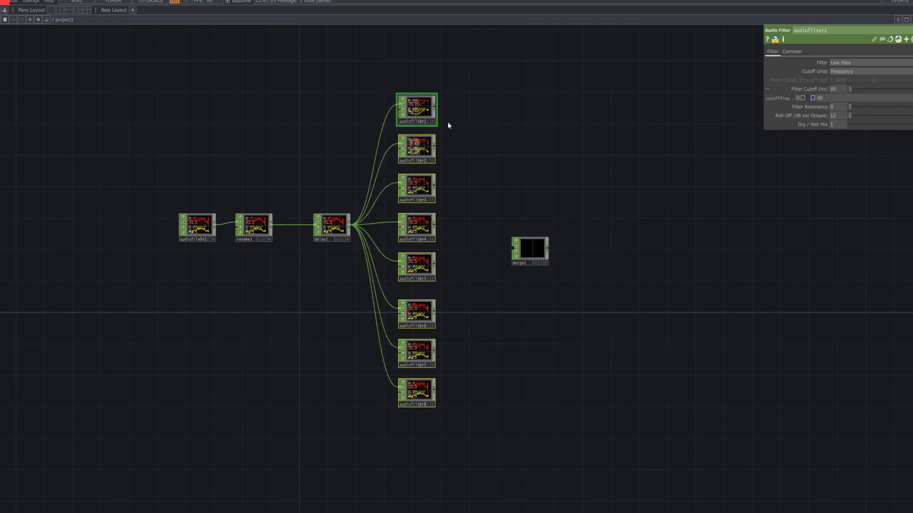
{"action": "left_click", "coordinate": [515, 248]}
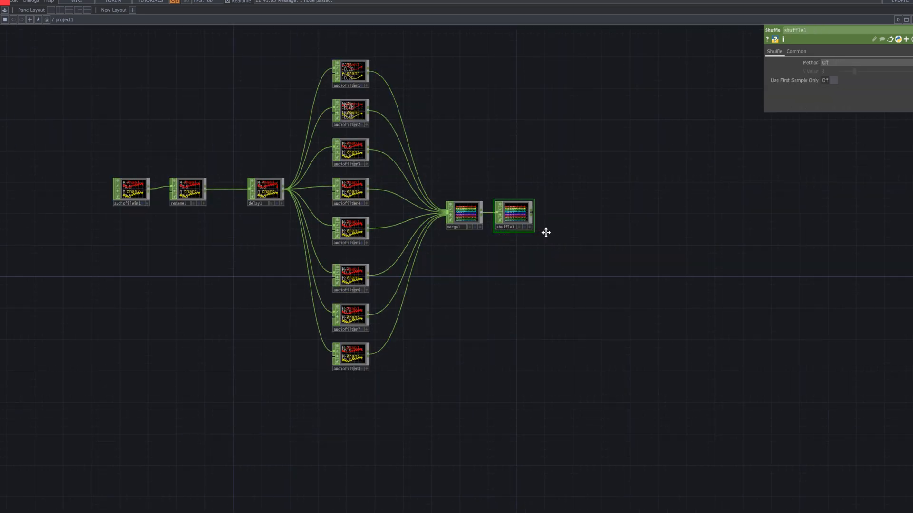
{"action": "left_click_drag", "start_coordinate": [546, 232], "coordinate": [491, 258]}
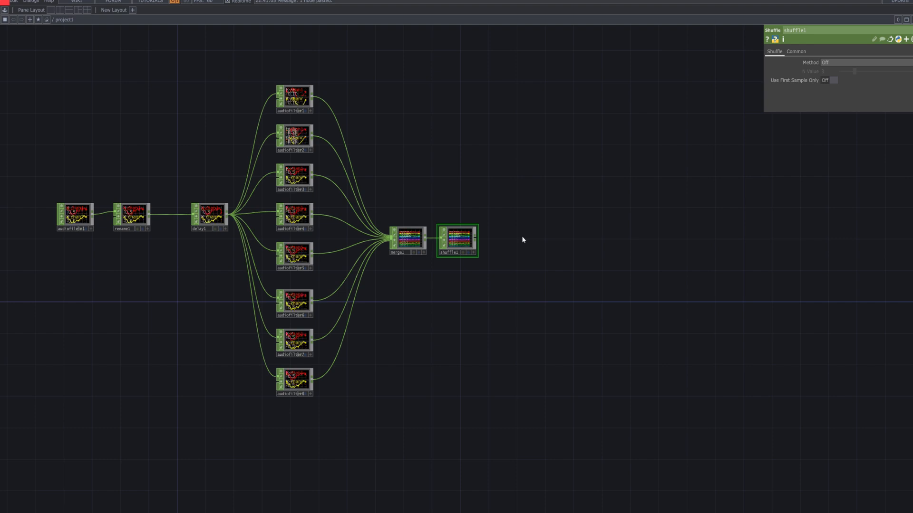
- Set the Shuffle operator's method to Sequence Channels by Name and open its common parameters
{"action": "left_click", "coordinate": [858, 63]}
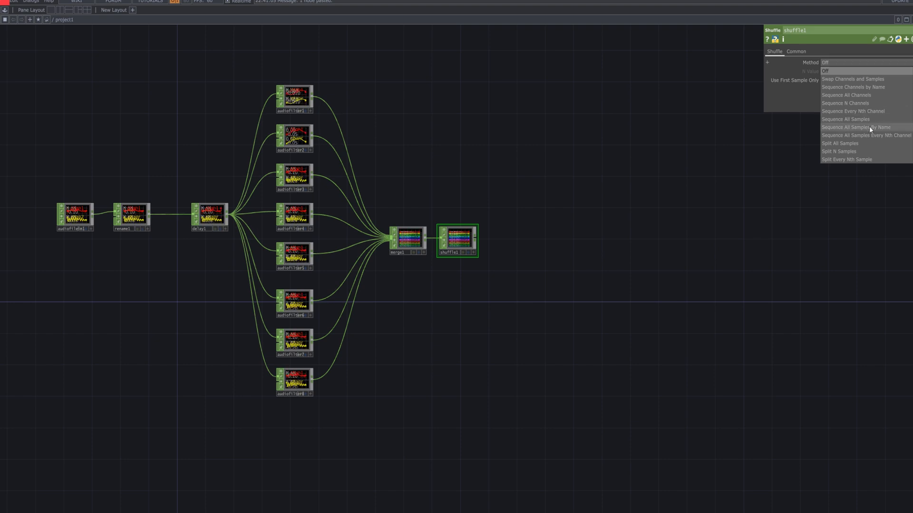
{"action": "left_click", "coordinate": [870, 87]}
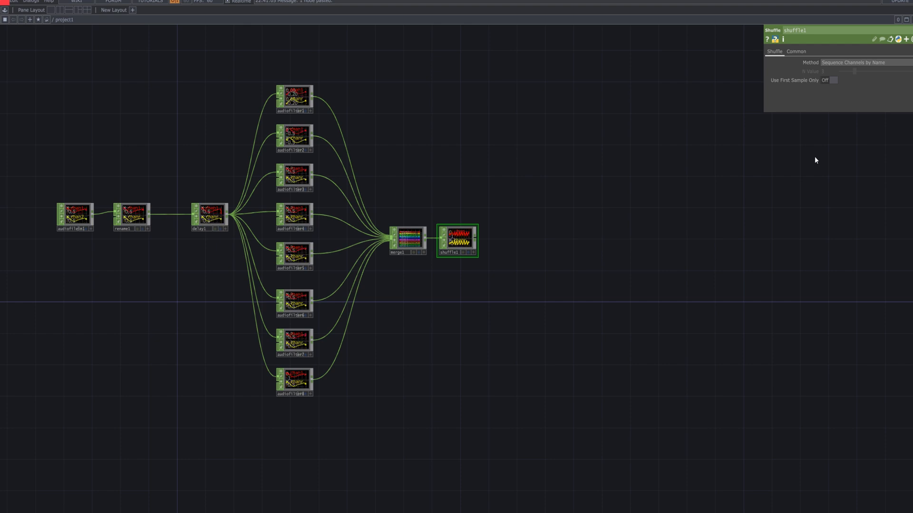
{"action": "left_click", "coordinate": [801, 54]}
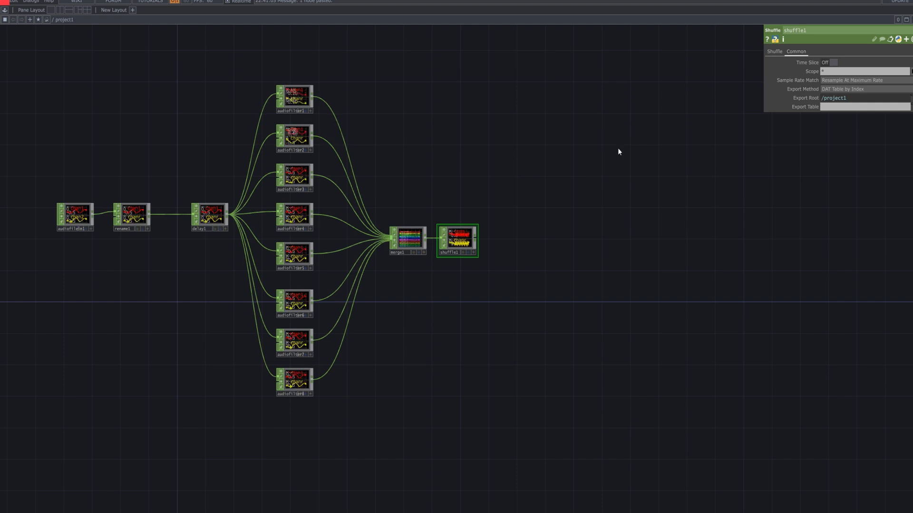
- Add a Null CHOP connected to the output of the Shuffle operator
{"action": "right_click", "coordinate": [477, 242]}
{"action": "left_click", "coordinate": [495, 249]}
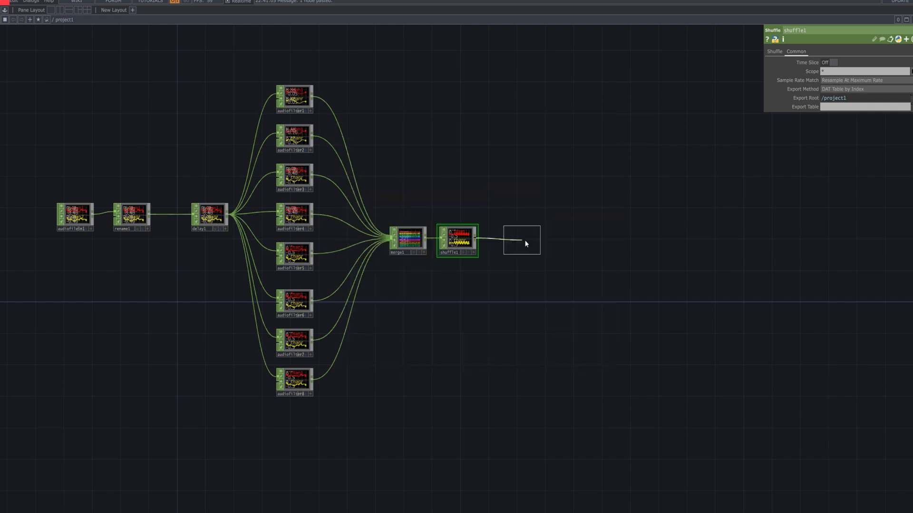
{"action": "left_click", "coordinate": [508, 240]}
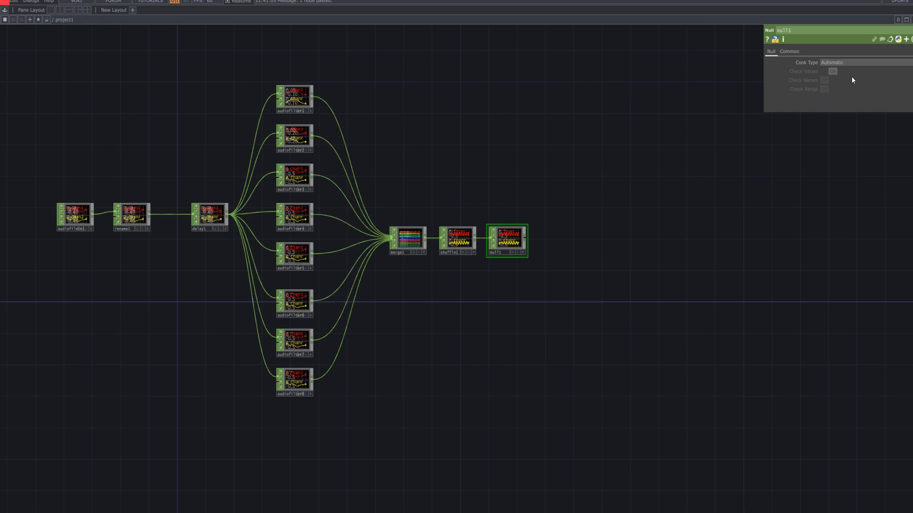
- Add a CHOP to SOP above and beyond the Null operator and assign null1 as its source CHOP
{"action": "left_click_drag", "start_coordinate": [797, 169], "coordinate": [612, 188]}
{"action": "key", "text": "Tab"}
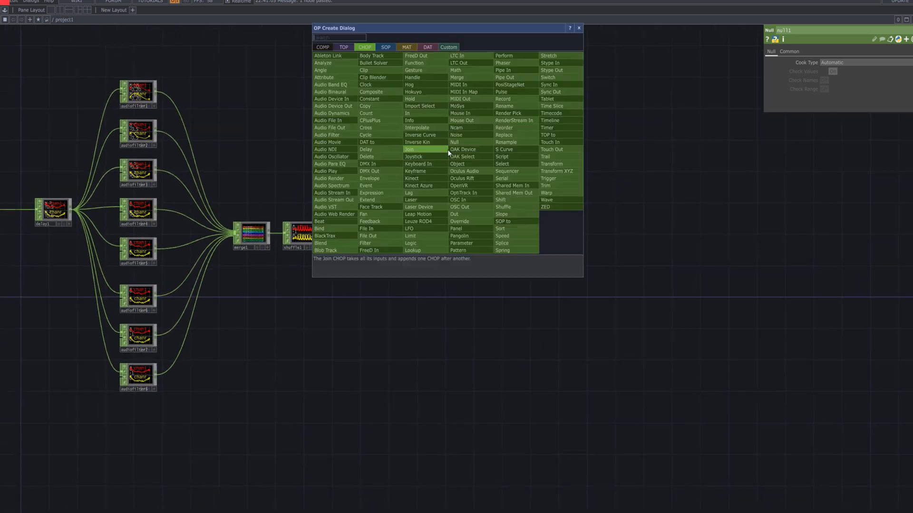
{"action": "left_click", "coordinate": [385, 47]}
{"action": "left_click", "coordinate": [341, 179]}
{"action": "left_click", "coordinate": [438, 191]}
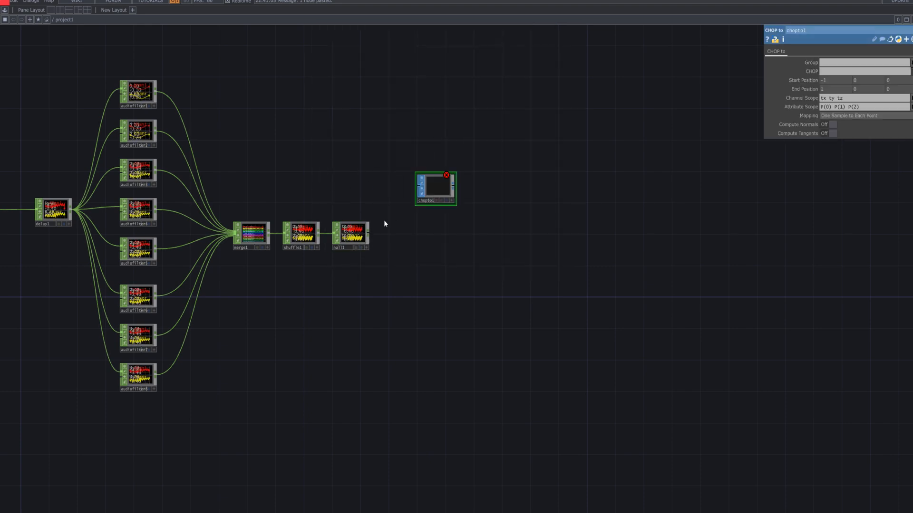
{"action": "left_click_drag", "start_coordinate": [367, 247], "coordinate": [446, 197]}
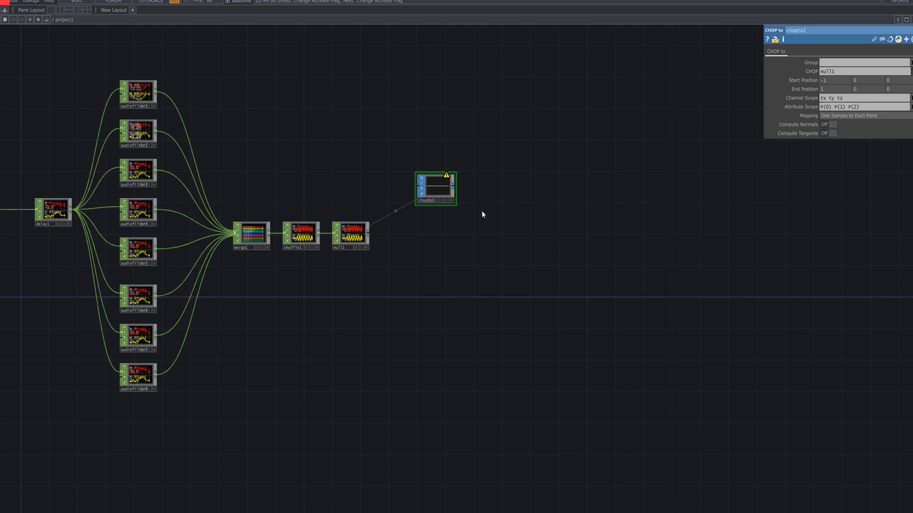
- Set the start position of the CHOP to operator to -2, -2, -2
{"action": "middle_click_drag", "start_coordinate": [831, 84], "coordinate": [784, 85]}
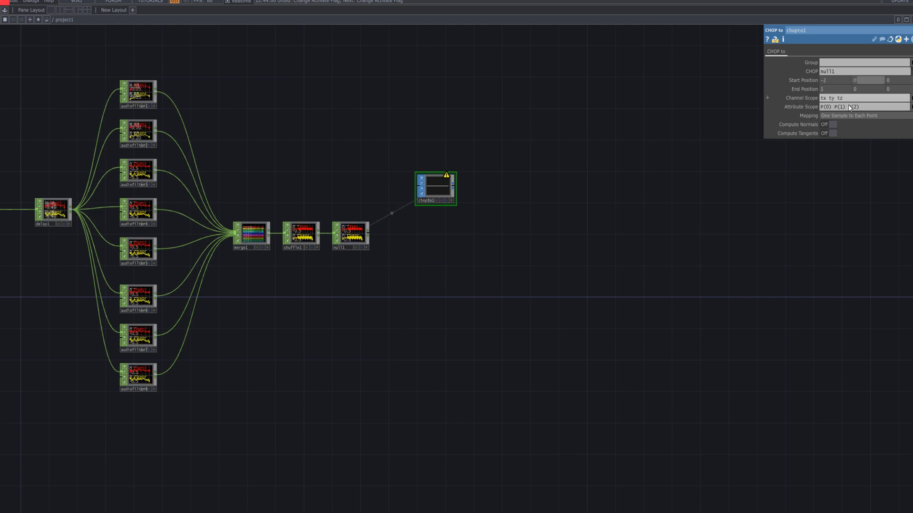
{"action": "left_click", "coordinate": [866, 80]}
{"action": "type", "text": "-2"}
{"action": "left_click", "coordinate": [894, 81]}
{"action": "type", "text": "-2"}
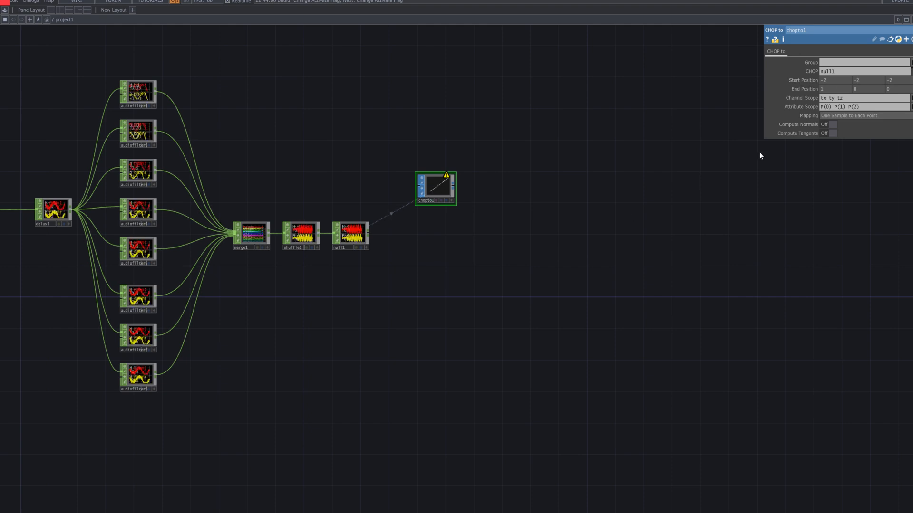
- Set the end position of the CHOP to operator to 2, 2, 2
{"action": "type", "text": "2"}
{"action": "key", "text": "Tab"}
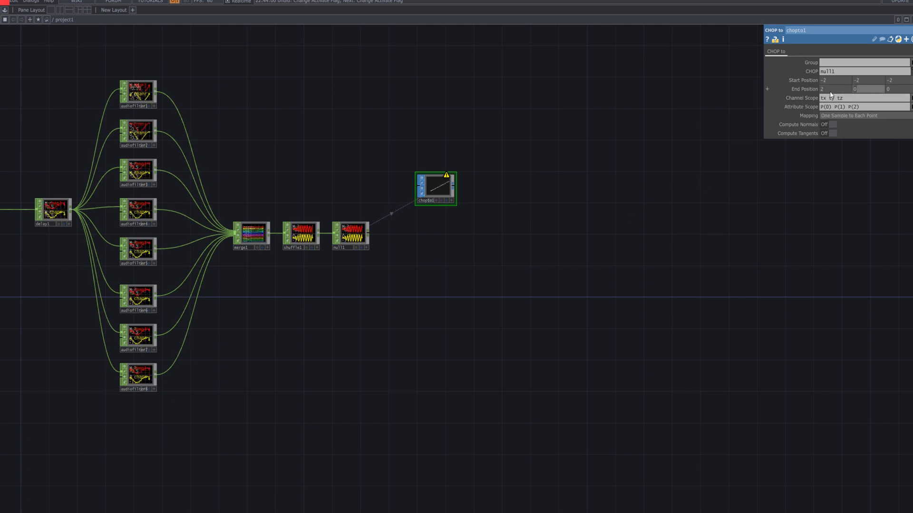
{"action": "type", "text": "2"}
{"action": "key", "text": "Tab"}
{"action": "type", "text": "2"}
{"action": "key", "text": "Return"}
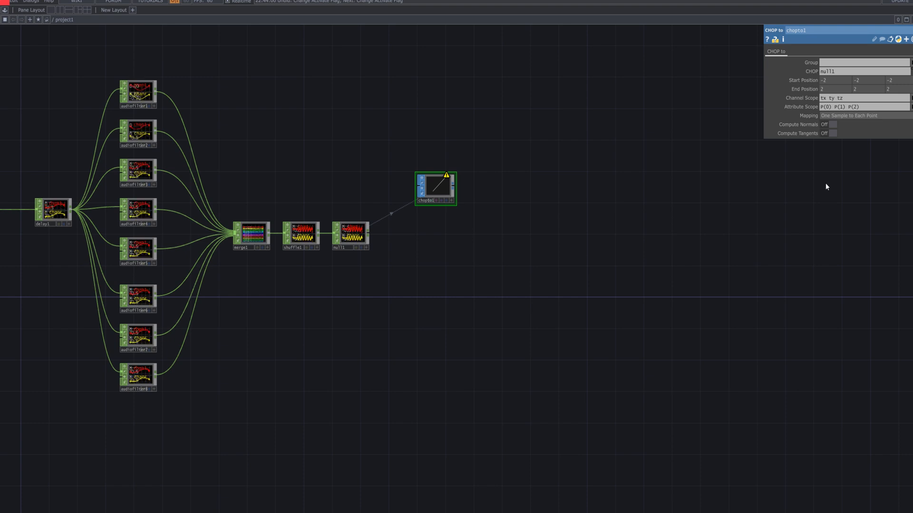
- Replace the channel scope of the CHOP to operator with chan1 chanr chanl
{"action": "left_click", "coordinate": [846, 97]}
{"action": "type", "text": "chan1"}
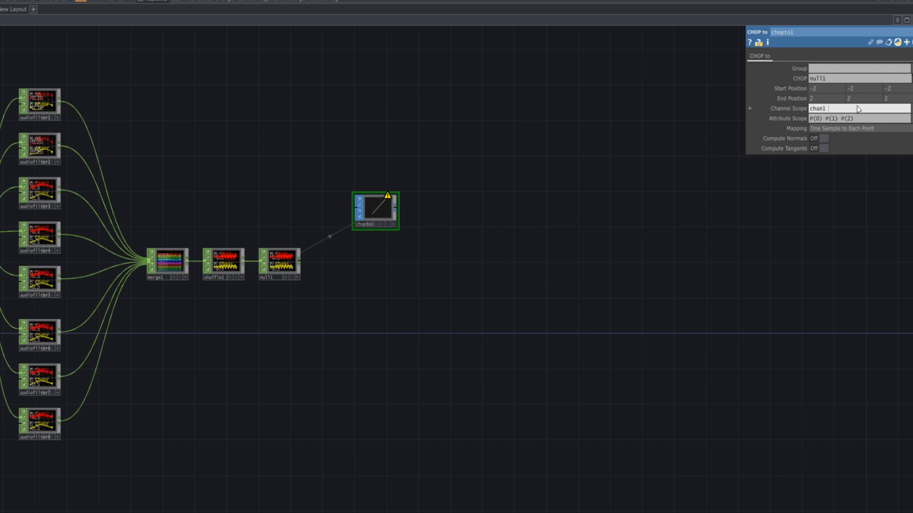
{"action": "type", "text": "2"}
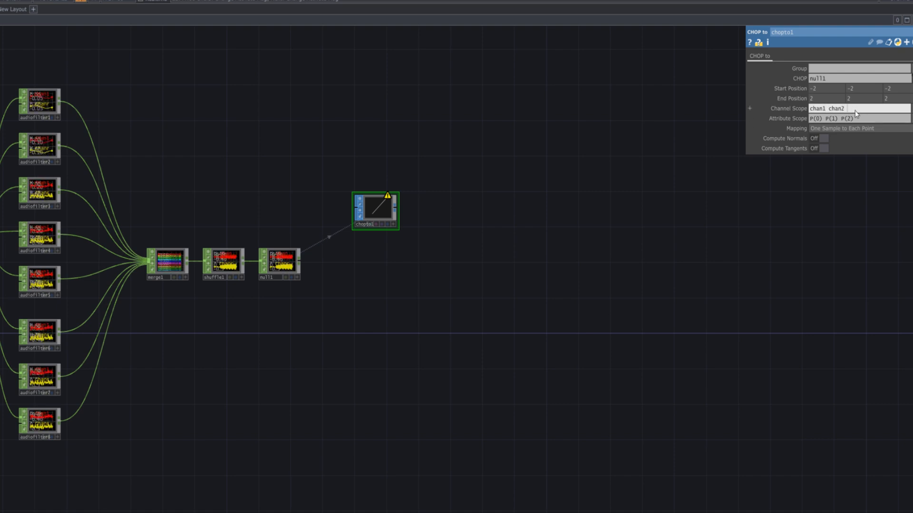
{"action": "type", "text": " chan1"}
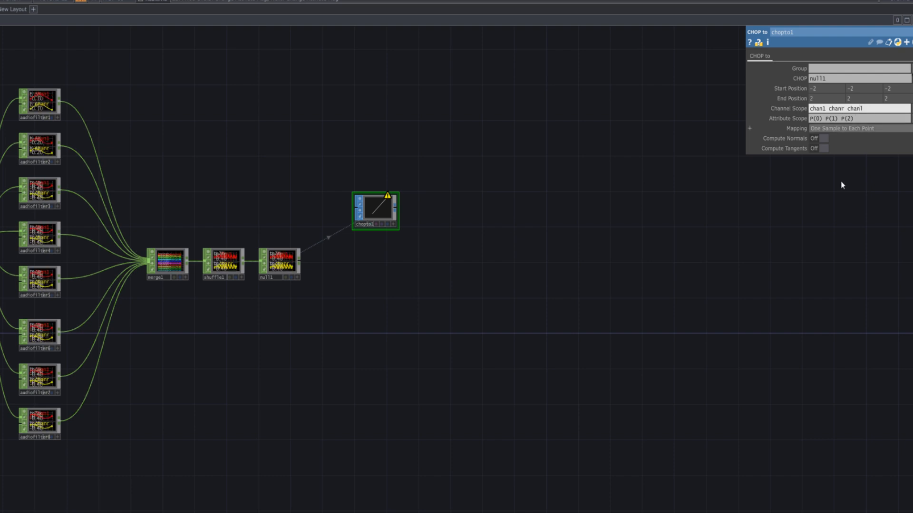
{"action": "type", "text": "l"}
{"action": "key", "text": "Return"}
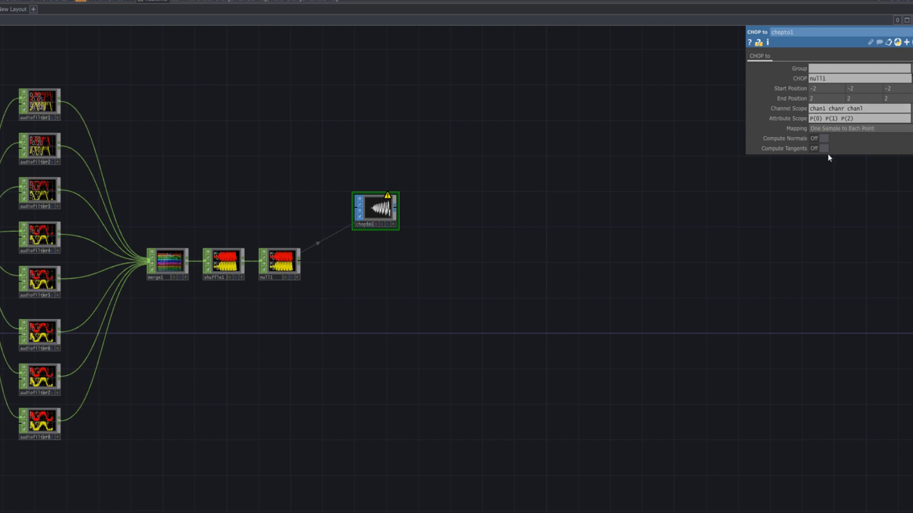
- Change the attribute scope of the CHOP to operator to P(0) P(1) N(0) N(1)
{"action": "left_click", "coordinate": [868, 121]}
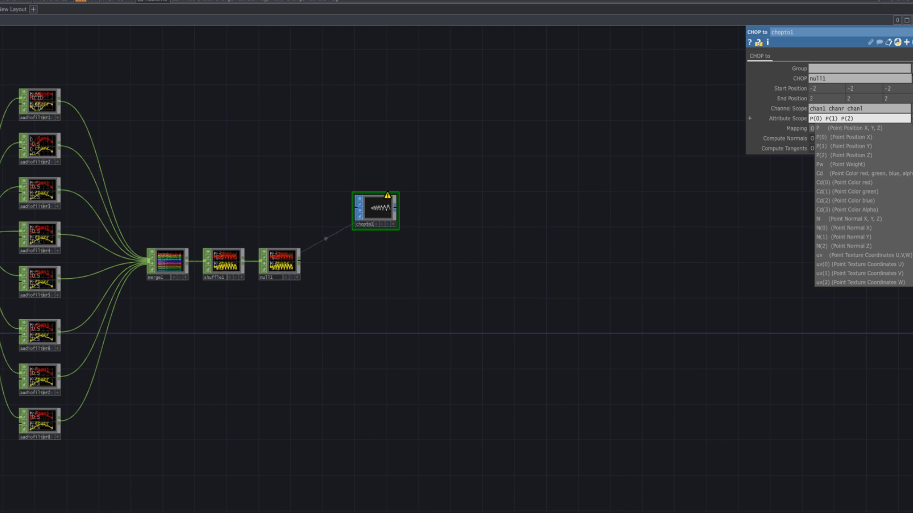
{"action": "double_click", "coordinate": [855, 118]}
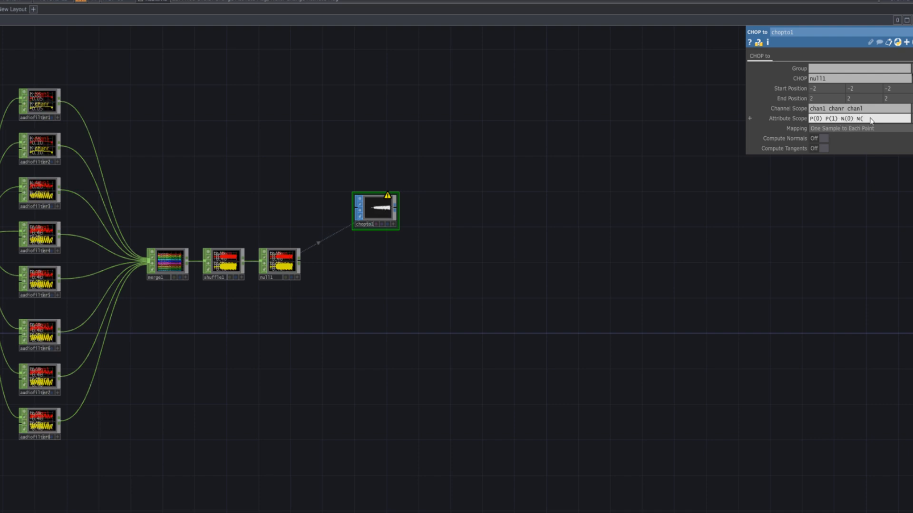
{"action": "type", "text": ")"}
{"action": "key", "text": "Return"}
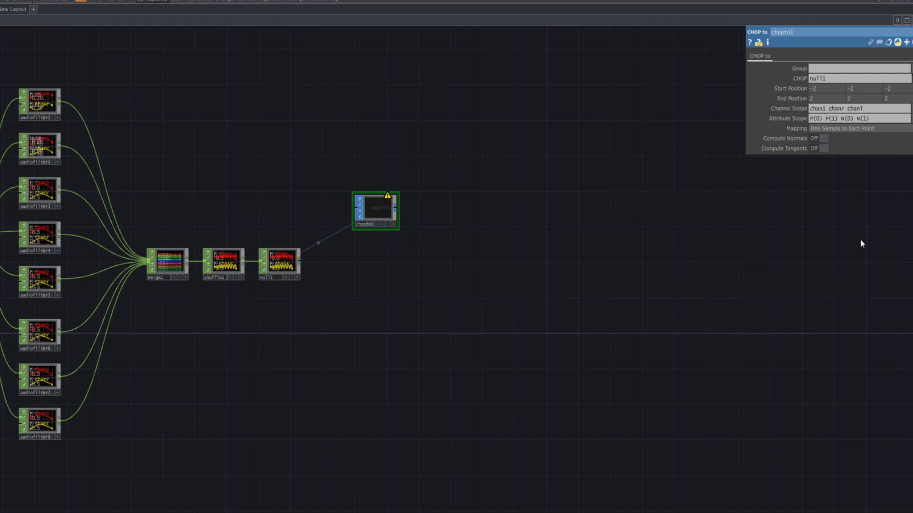
- Turn on Compute Normals and Compute Tangents for the CHOP to operator
{"action": "left_click", "coordinate": [841, 133]}
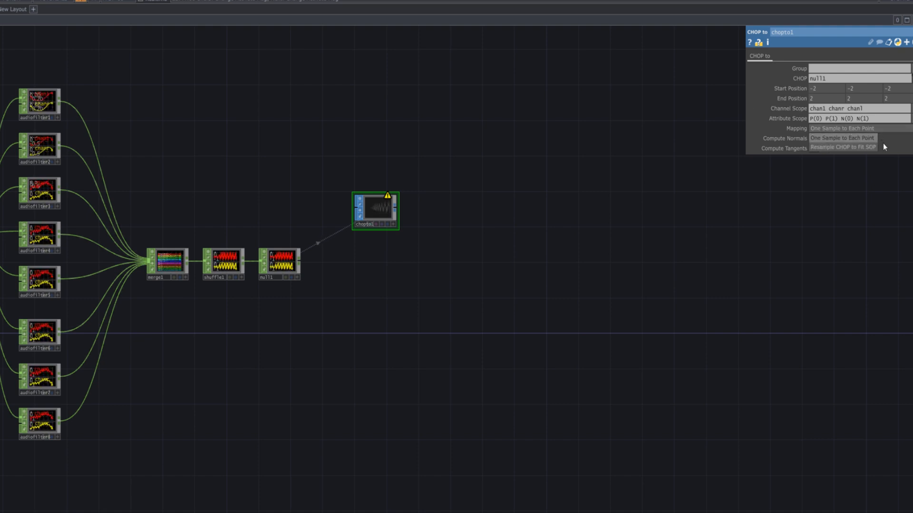
{"action": "left_click", "coordinate": [876, 153]}
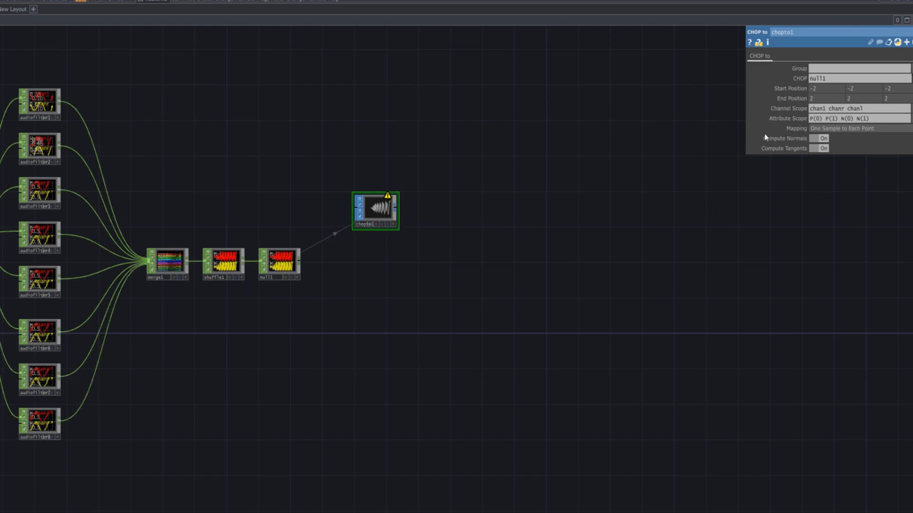
{"action": "left_click", "coordinate": [910, 119]}
{"action": "left_click_drag", "start_coordinate": [454, 269], "coordinate": [444, 269]}
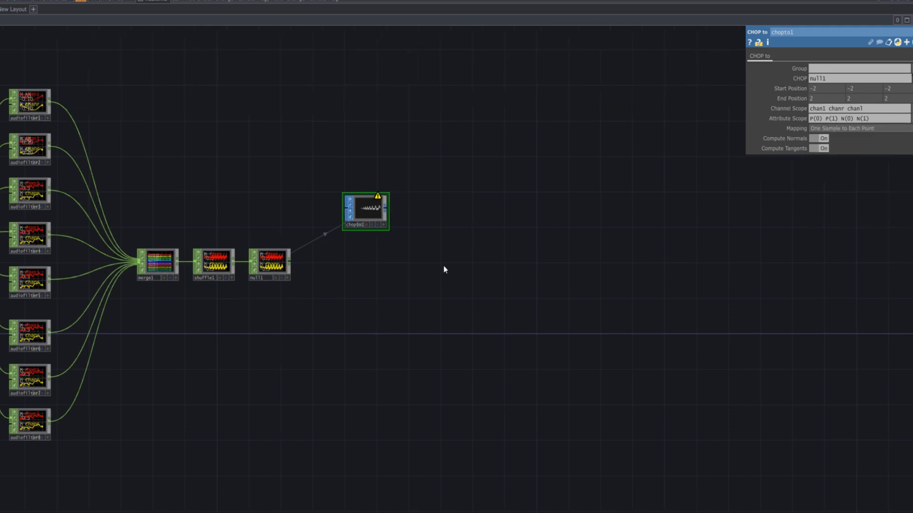
- Try the Resample CHOP to Fit SOP mapping on chopto1 and return it to One Sample to Each Point
{"action": "scroll", "coordinate": [380, 213], "scroll_direction": "up", "scroll_amount": 5}
{"action": "scroll", "coordinate": [434, 241], "scroll_direction": "down", "scroll_amount": 3}
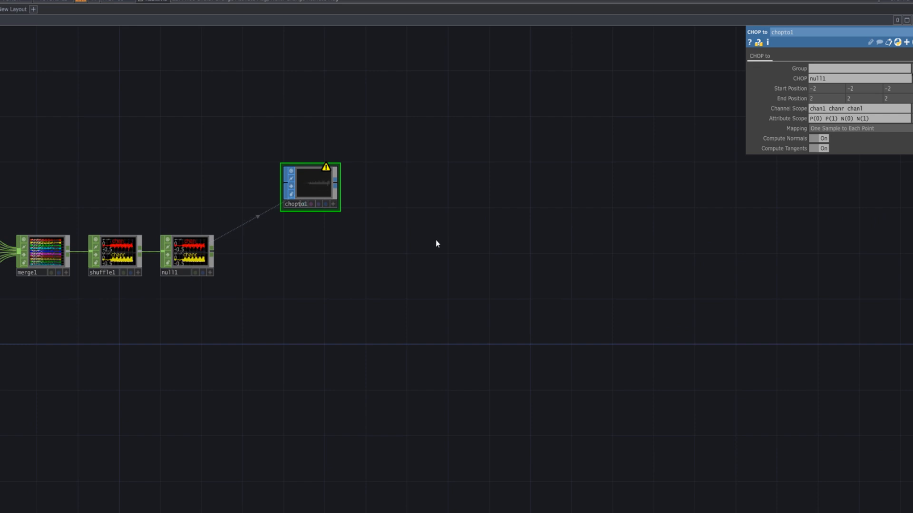
{"action": "left_click", "coordinate": [854, 129]}
{"action": "left_click", "coordinate": [854, 147]}
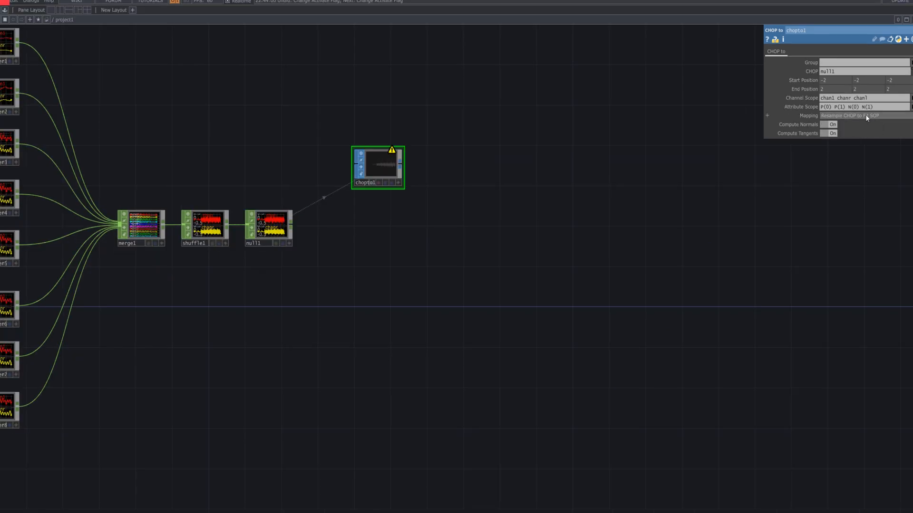
{"action": "left_click", "coordinate": [866, 118]}
{"action": "left_click", "coordinate": [860, 124]}
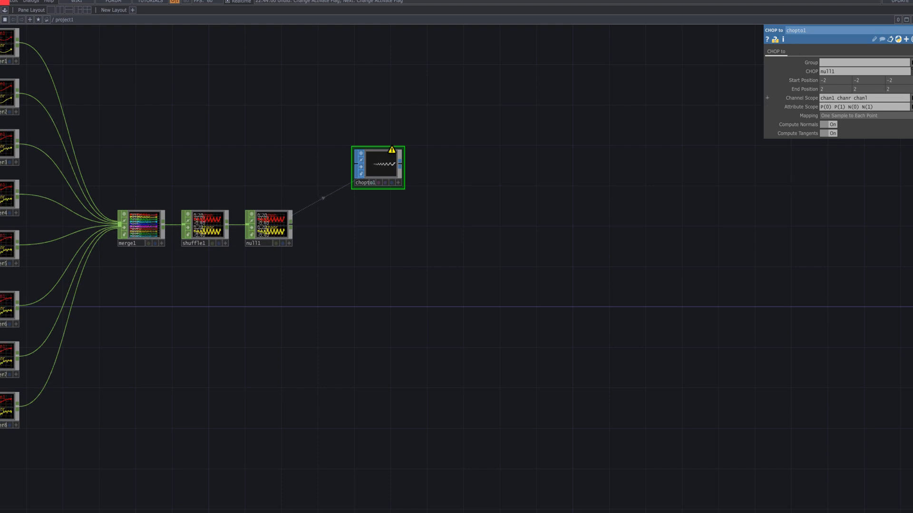
- Append chanr to the CHOP to operator's channel scope so it reads chan1 chanr chanl chanr
{"action": "left_click", "coordinate": [884, 99]}
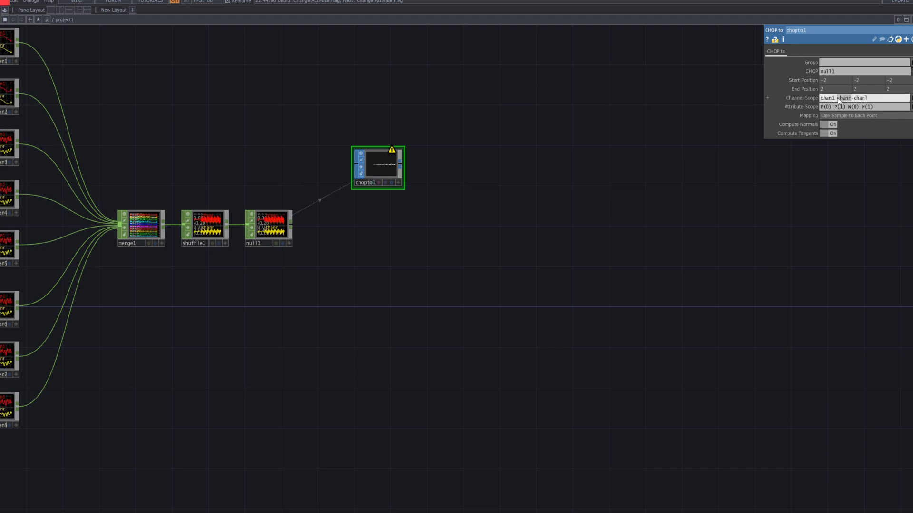
{"action": "left_click", "coordinate": [892, 99]}
{"action": "type", "text": "chanr"}
{"action": "left_click", "coordinate": [855, 161]}
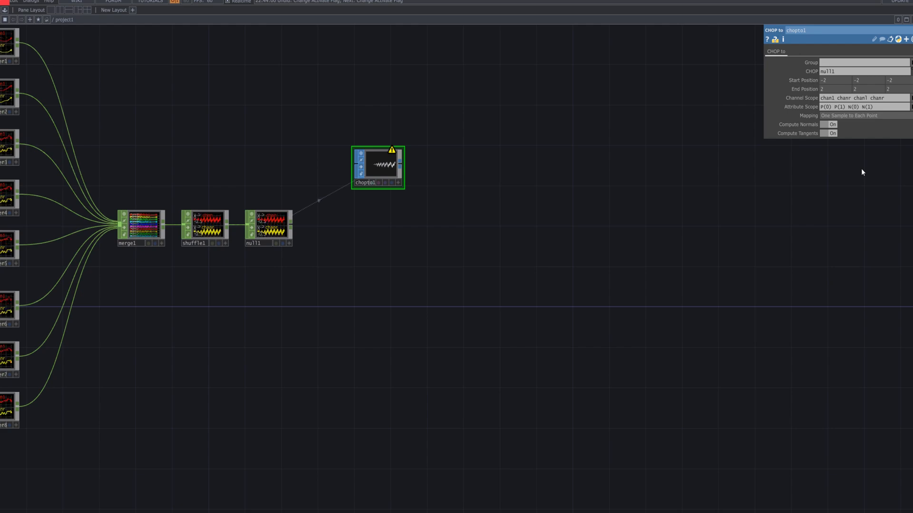
- Add a Particle SOP below and beyond the CHOP to operator, fed by the CHOP to operator's output
{"action": "scroll", "coordinate": [656, 217], "scroll_direction": "down", "scroll_amount": 3}
{"action": "scroll", "coordinate": [656, 220], "scroll_direction": "up", "scroll_amount": 3}
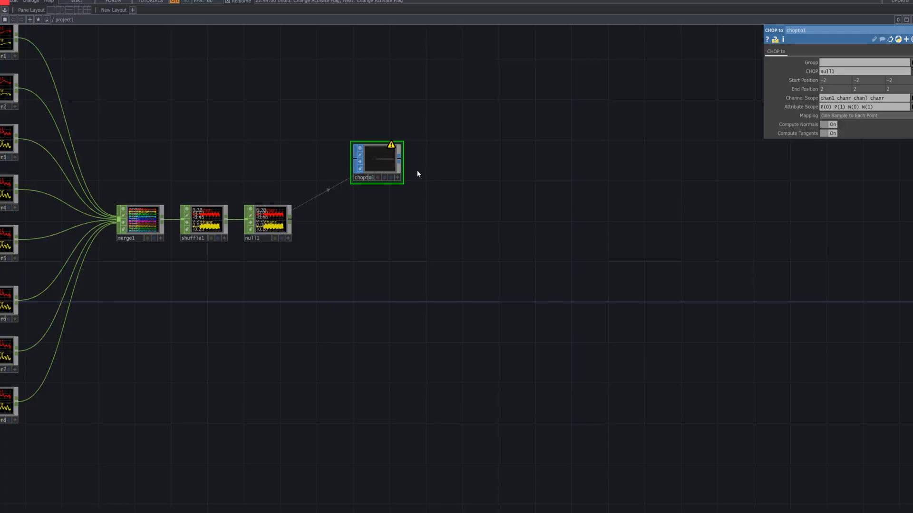
{"action": "key", "text": "Tab"}
{"action": "type", "text": "p"}
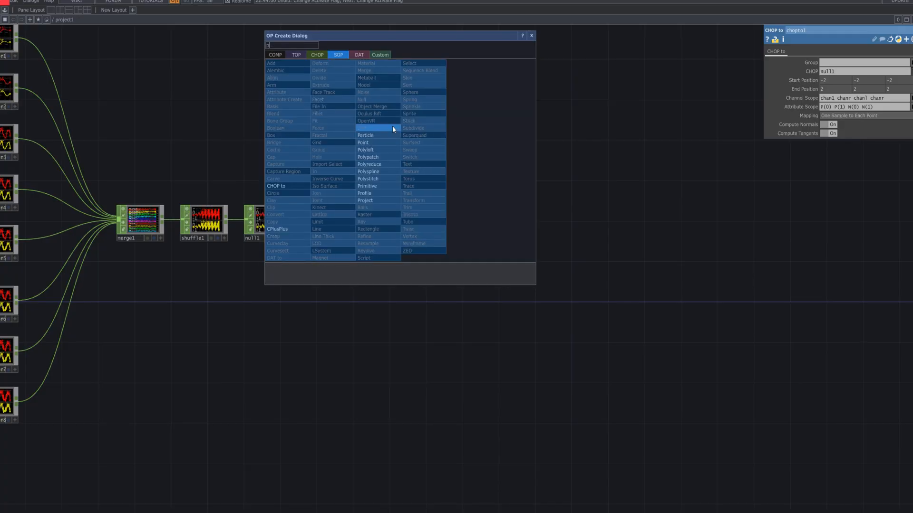
{"action": "type", "text": "a"}
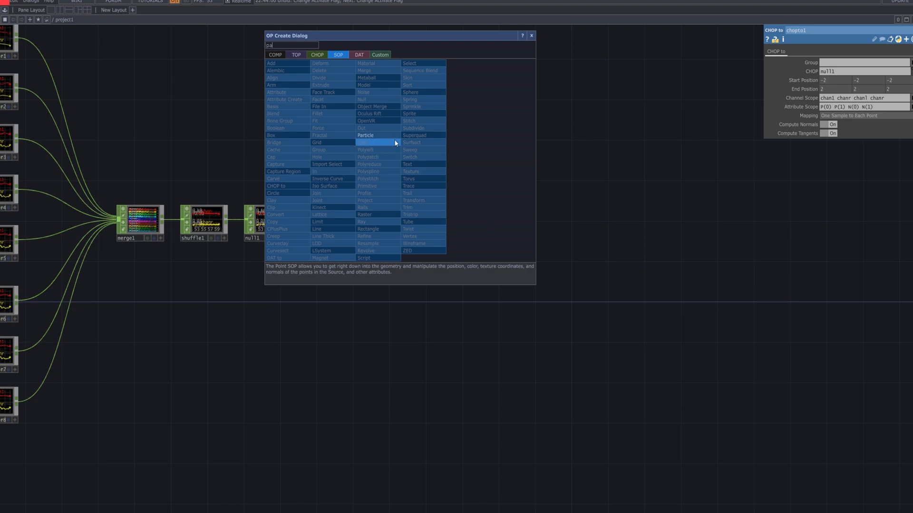
{"action": "key", "text": "Return"}
{"action": "left_click", "coordinate": [458, 213]}
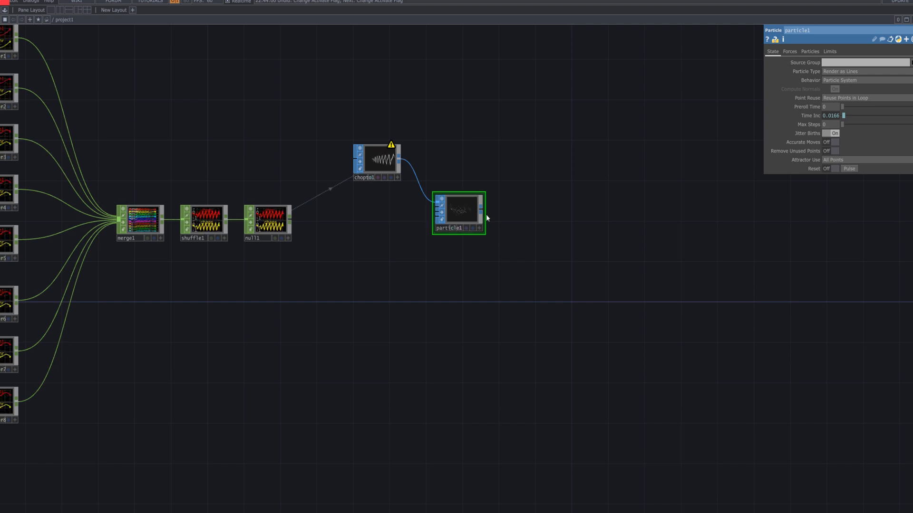
- Retype the first channel name in chopto1's channel scope so the scope reads chan1 chanr chanl chanr
{"action": "left_click", "coordinate": [390, 161]}
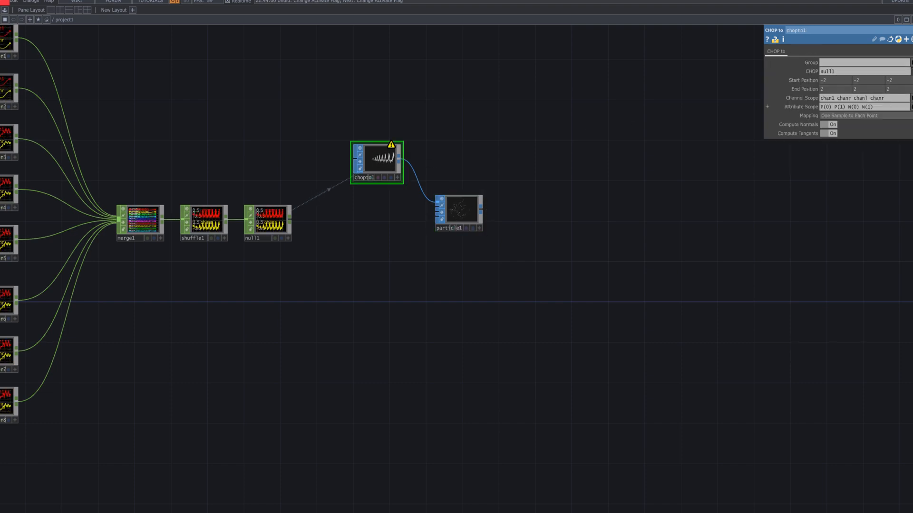
{"action": "left_click", "coordinate": [911, 99]}
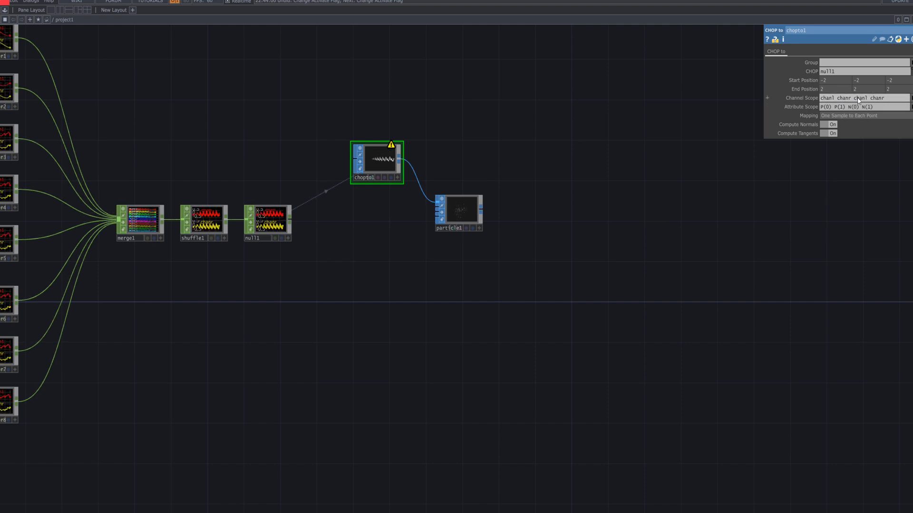
{"action": "left_click", "coordinate": [833, 98]}
{"action": "key", "text": "BackSpace"}
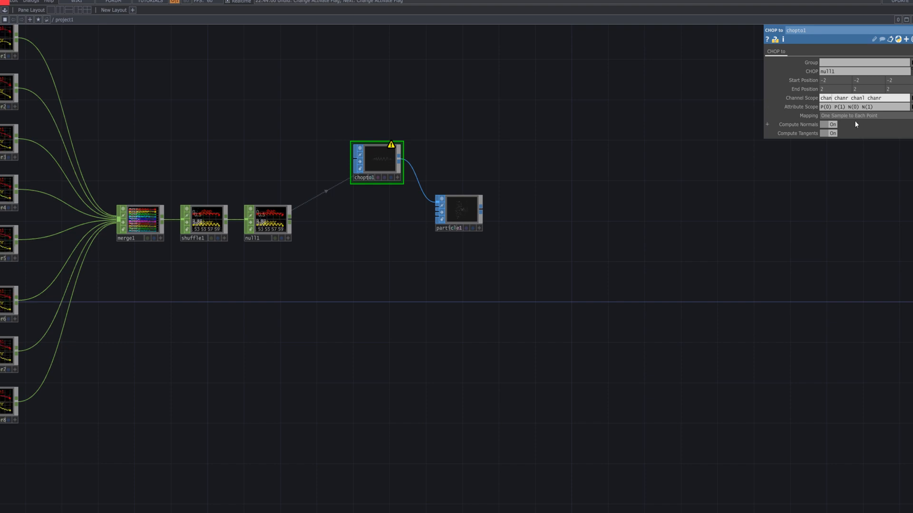
{"action": "type", "text": "l"}
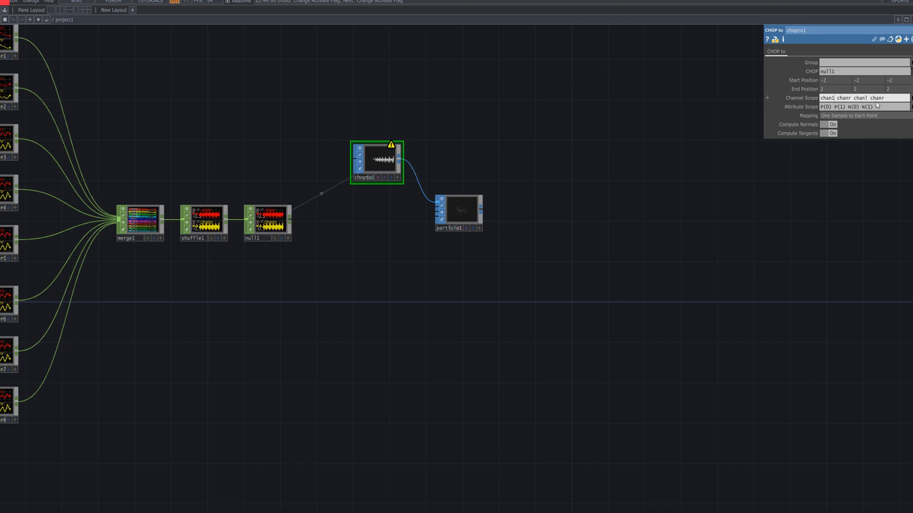
- Replace the third channel name in chopto1's channel scope so it reads chan1 chanr chan1 chanr
{"action": "left_click", "coordinate": [864, 126]}
{"action": "left_click", "coordinate": [910, 98]}
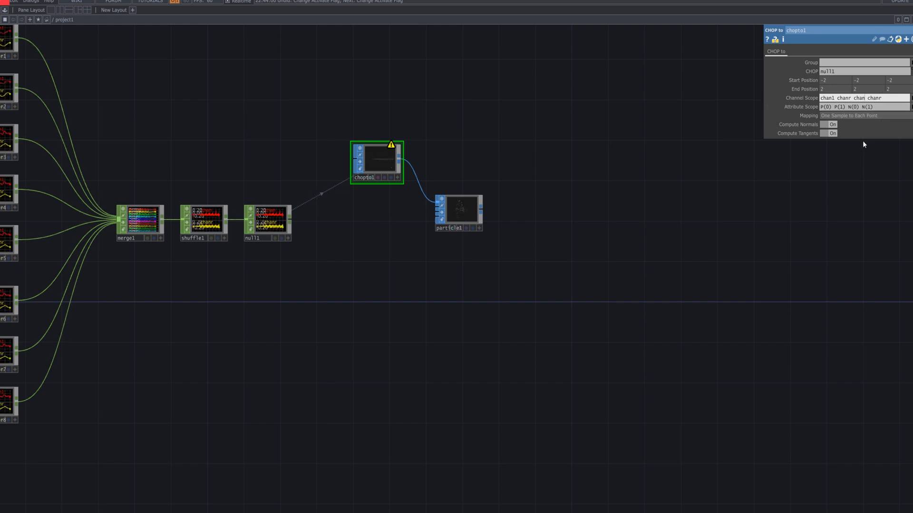
{"action": "type", "text": "1"}
{"action": "key", "text": "Return"}
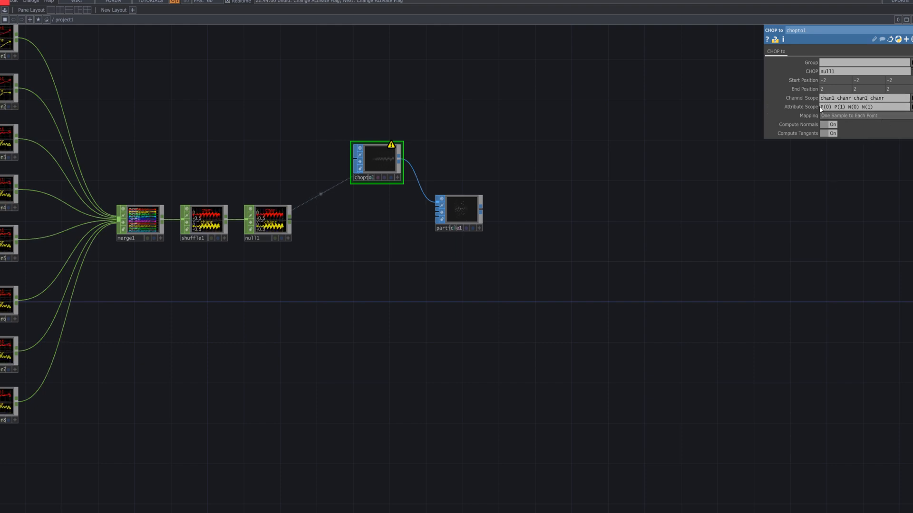
- Remove the 1 from both chan1 entries in chopto1's channel scope so it reads chan chanr chan chanr
{"action": "left_click", "coordinate": [833, 98]}
{"action": "key", "text": "BackSpace"}
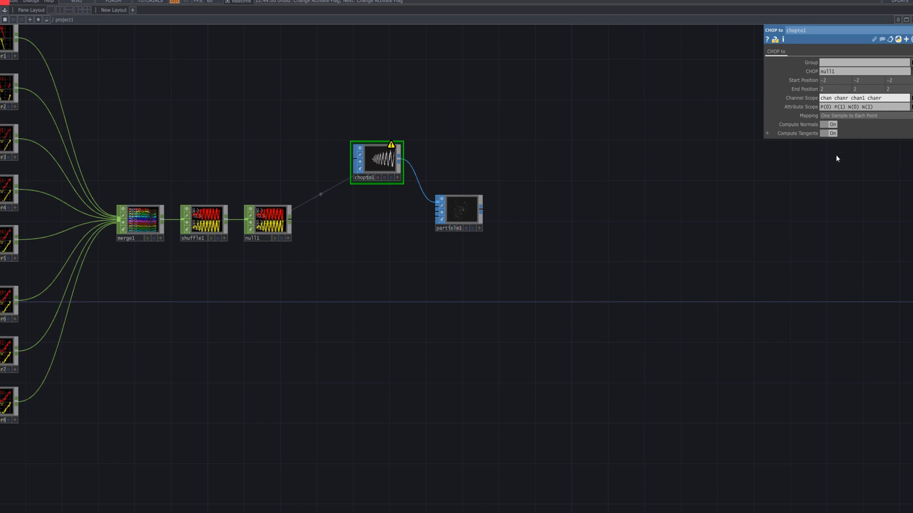
{"action": "key", "text": "Return"}
{"action": "left_click", "coordinate": [864, 98]}
{"action": "key", "text": "BackSpace"}
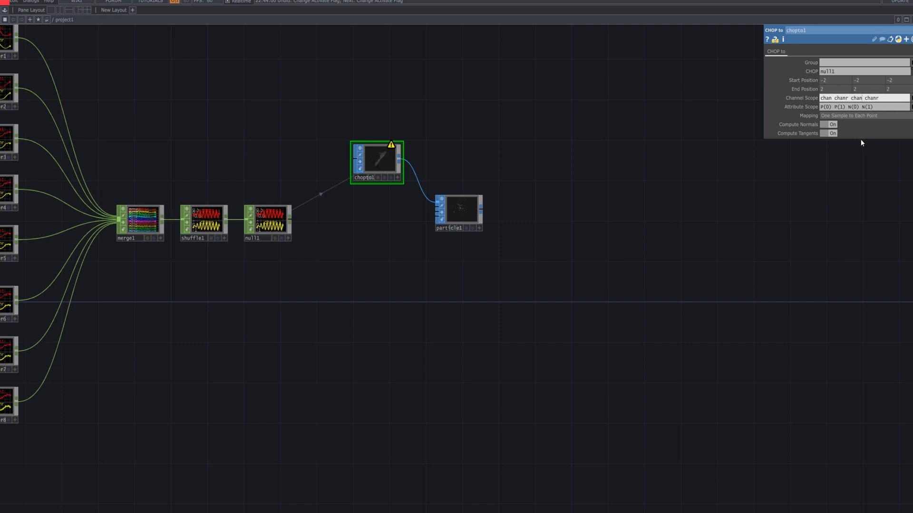
{"action": "key", "text": "Return"}
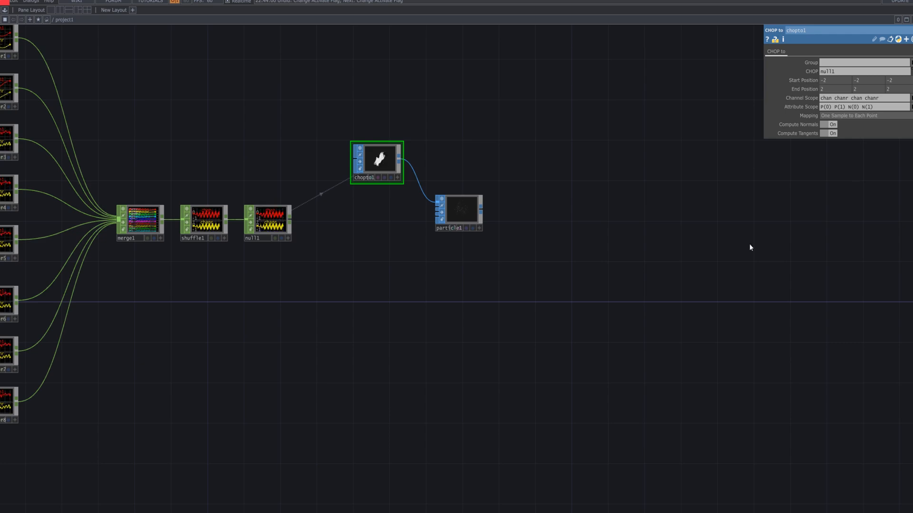
- Examine the geometry that the chopto1 operator generates from the audio channels
{"action": "left_click_drag", "start_coordinate": [511, 231], "coordinate": [549, 223]}
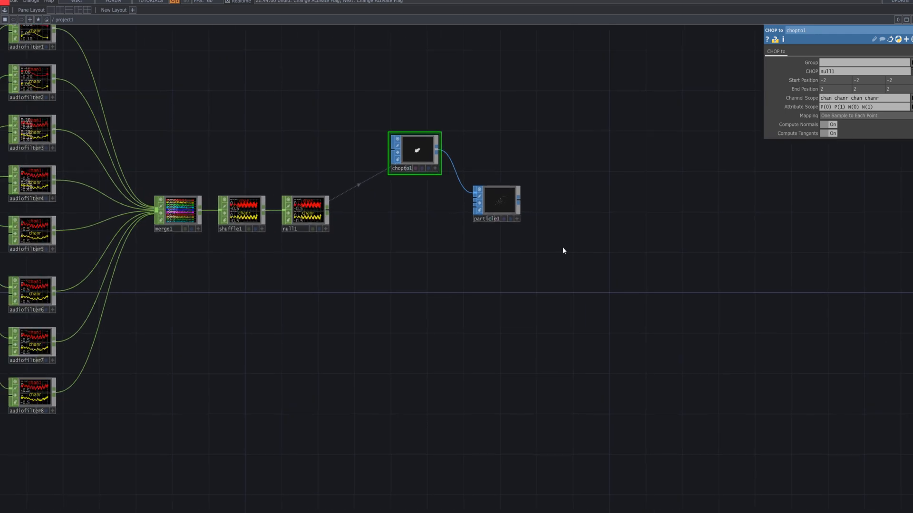
{"action": "middle_click_drag", "start_coordinate": [421, 231], "coordinate": [430, 214]}
{"action": "key", "text": "shift+h"}
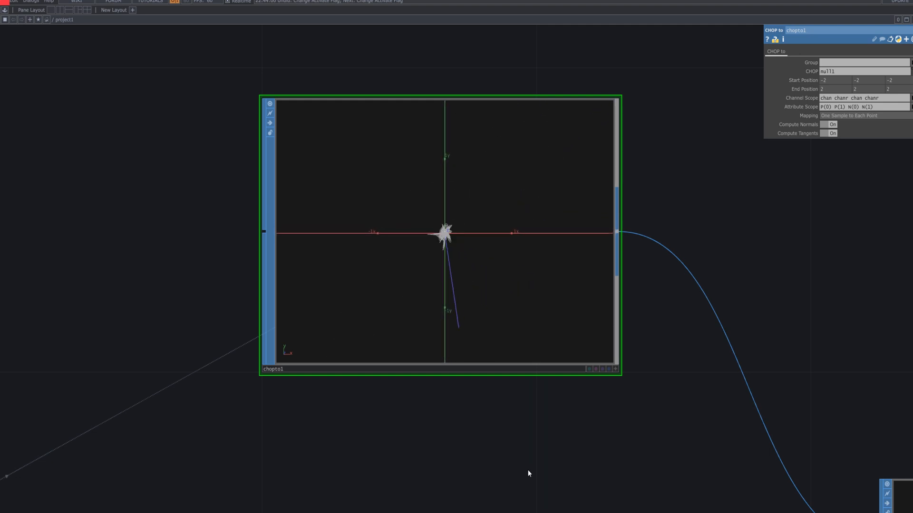
{"action": "scroll", "coordinate": [528, 473], "scroll_direction": "down", "scroll_amount": 8}
{"action": "left_click_drag", "start_coordinate": [559, 361], "coordinate": [598, 135]}
{"action": "left_click_drag", "start_coordinate": [628, 329], "coordinate": [600, 337]}
{"action": "scroll", "coordinate": [626, 281], "scroll_direction": "up", "scroll_amount": 4}
{"action": "scroll", "coordinate": [626, 281], "scroll_direction": "down", "scroll_amount": 4}
- Set particle1's particle type to Render as Point Sprites and its point reuse to Reuse First Available Point
{"action": "left_click", "coordinate": [567, 266]}
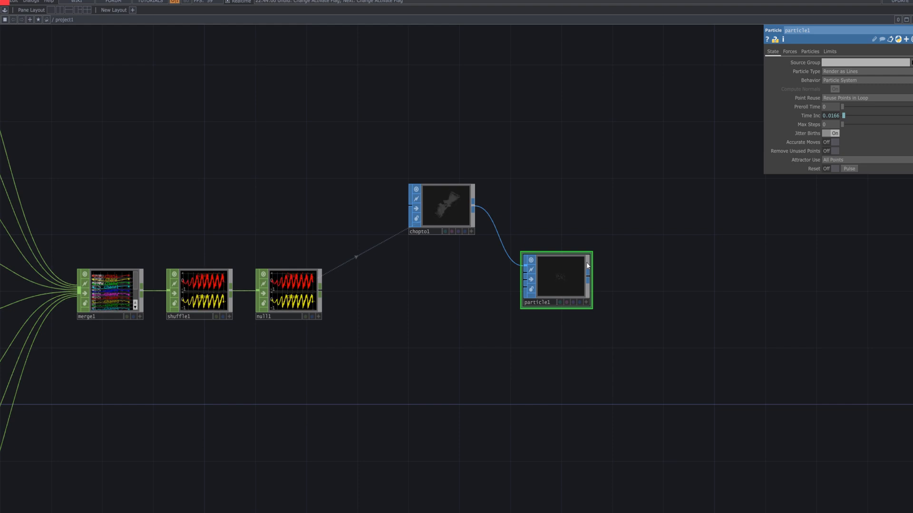
{"action": "left_click", "coordinate": [849, 73]}
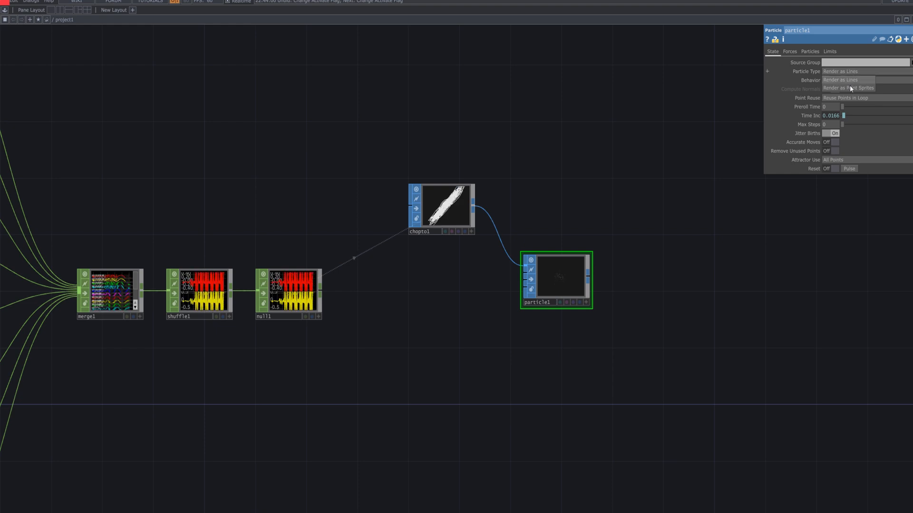
{"action": "left_click", "coordinate": [850, 87]}
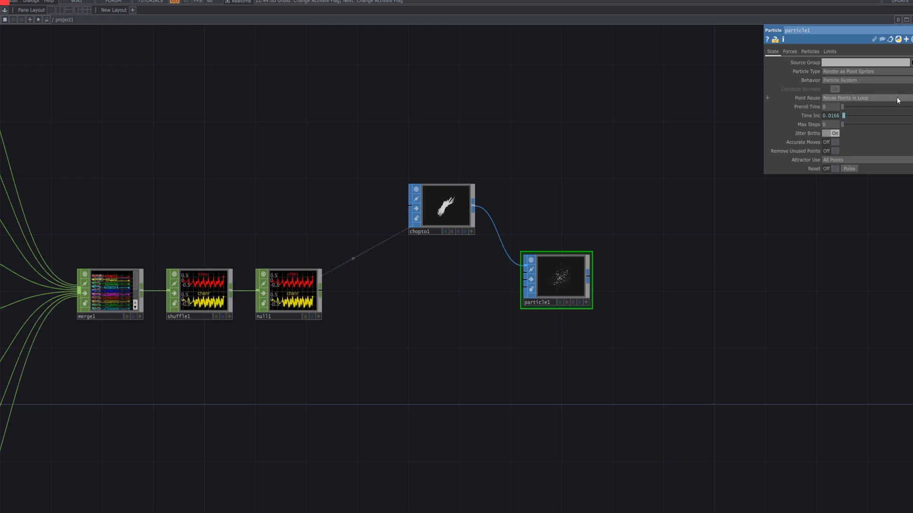
{"action": "left_click", "coordinate": [897, 97]}
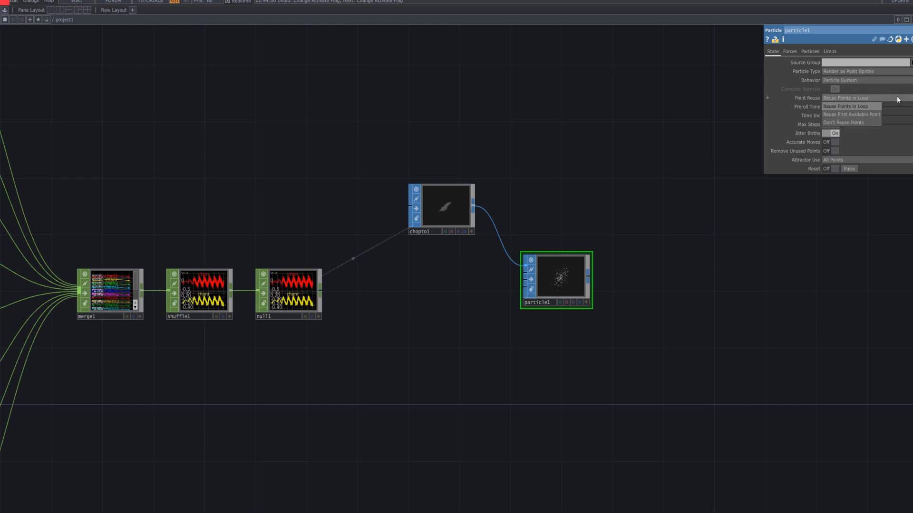
{"action": "left_click", "coordinate": [878, 115]}
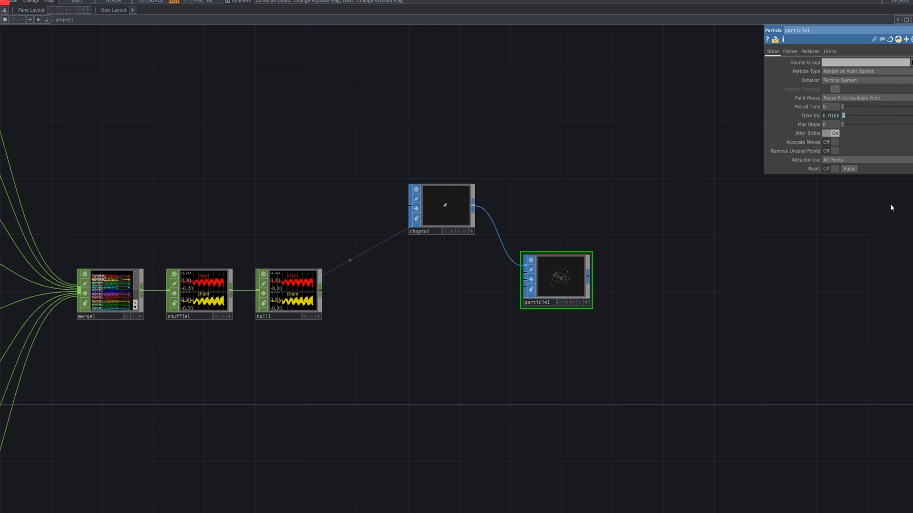
- Check particle1's time increment expression, and turn on Remove Unused Points and Accurate Moves
{"action": "scroll", "coordinate": [584, 318], "scroll_direction": "up", "scroll_amount": 5}
{"action": "scroll", "coordinate": [621, 338], "scroll_direction": "down", "scroll_amount": 3}
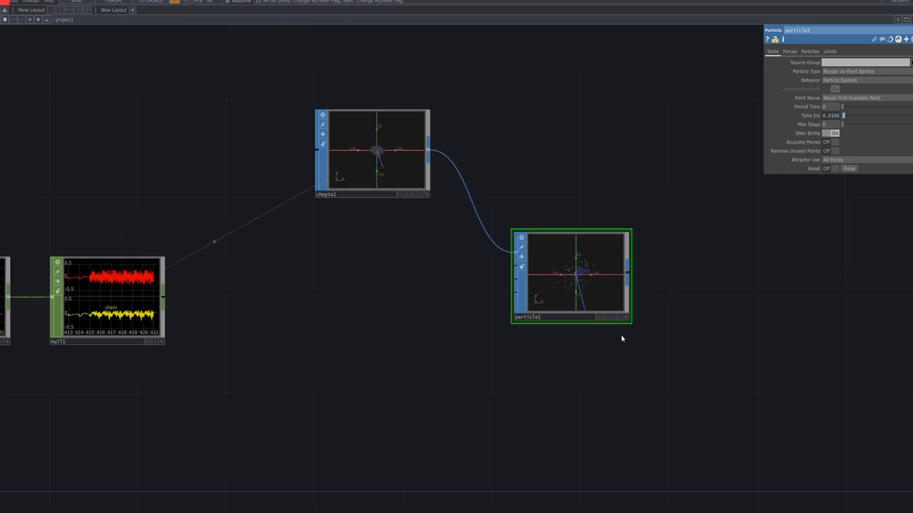
{"action": "scroll", "coordinate": [622, 338], "scroll_direction": "down", "scroll_amount": 2}
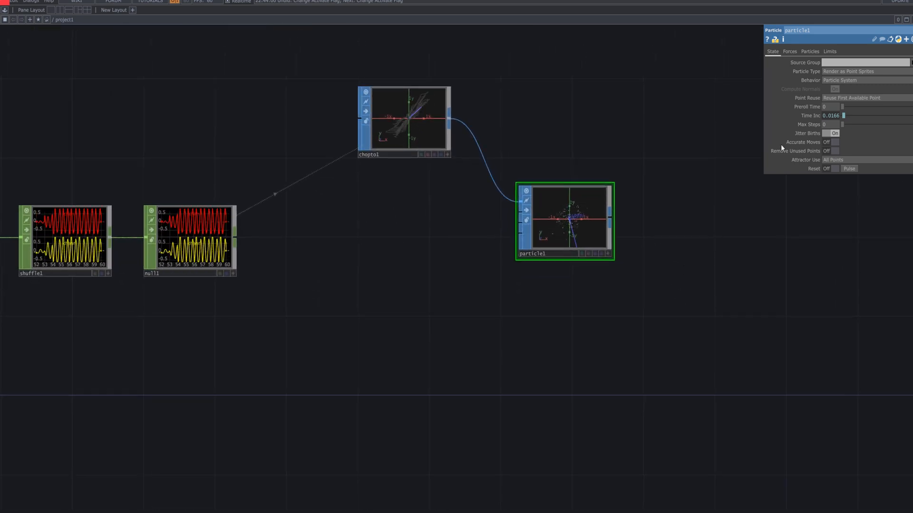
{"action": "left_click", "coordinate": [797, 118]}
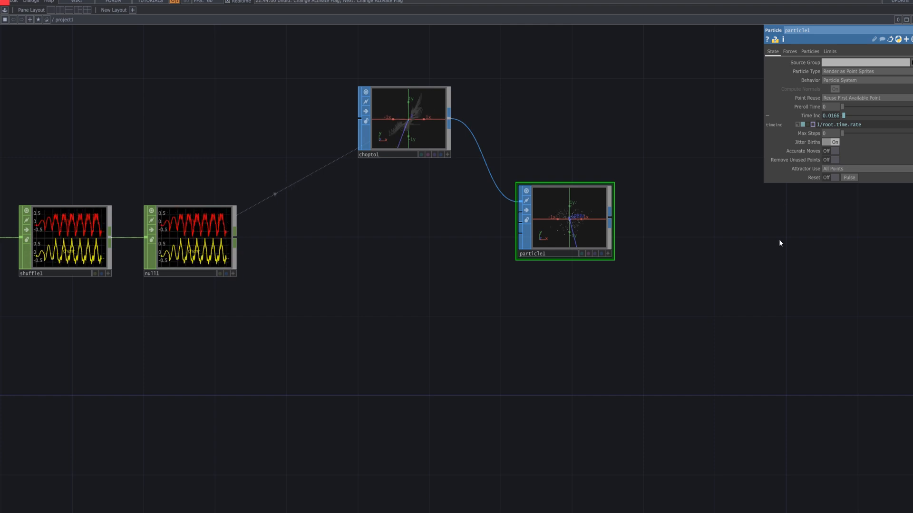
{"action": "left_click", "coordinate": [826, 159]}
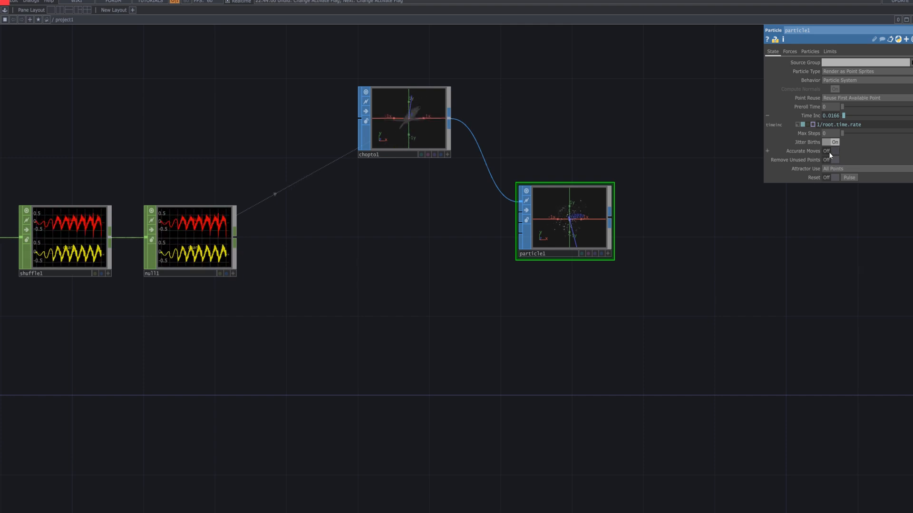
{"action": "left_click", "coordinate": [829, 151]}
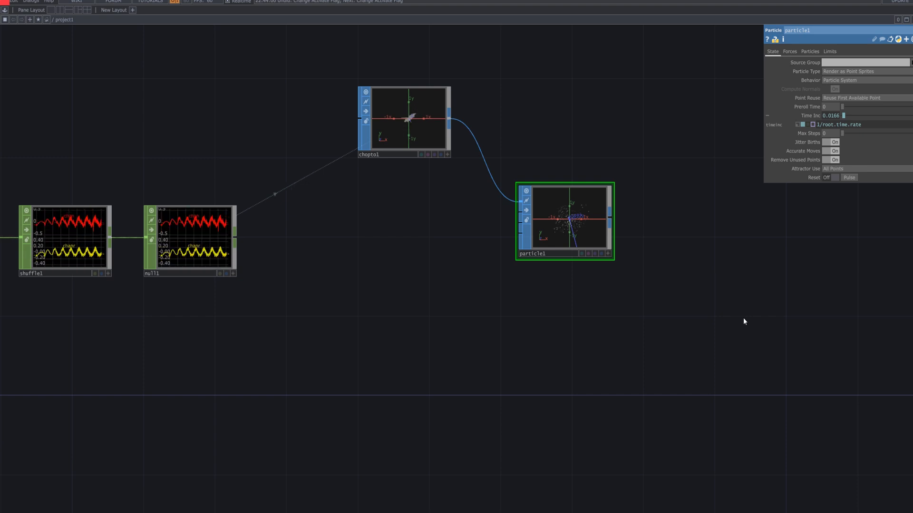
- Set the Z component of particle1's external force to -70
{"action": "left_click", "coordinate": [785, 52]}
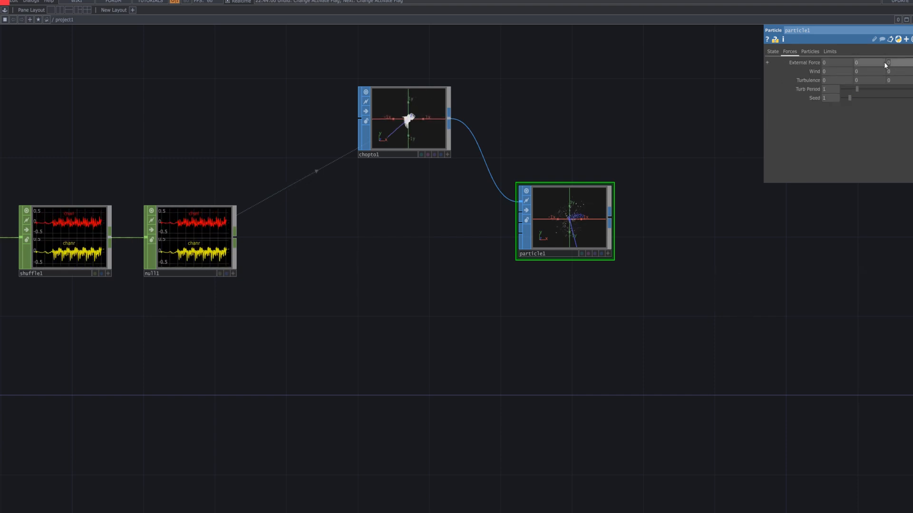
{"action": "type", "text": "-"}
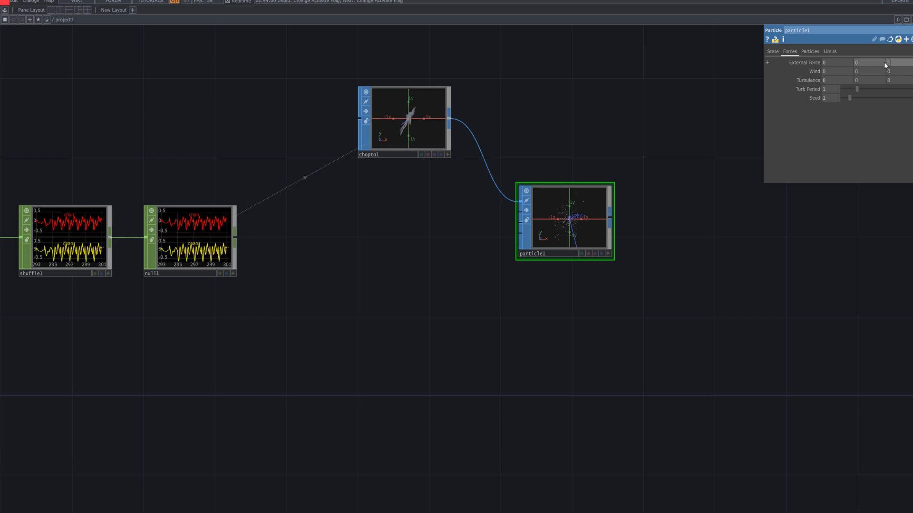
{"action": "type", "text": "70"}
{"action": "key", "text": "Return"}
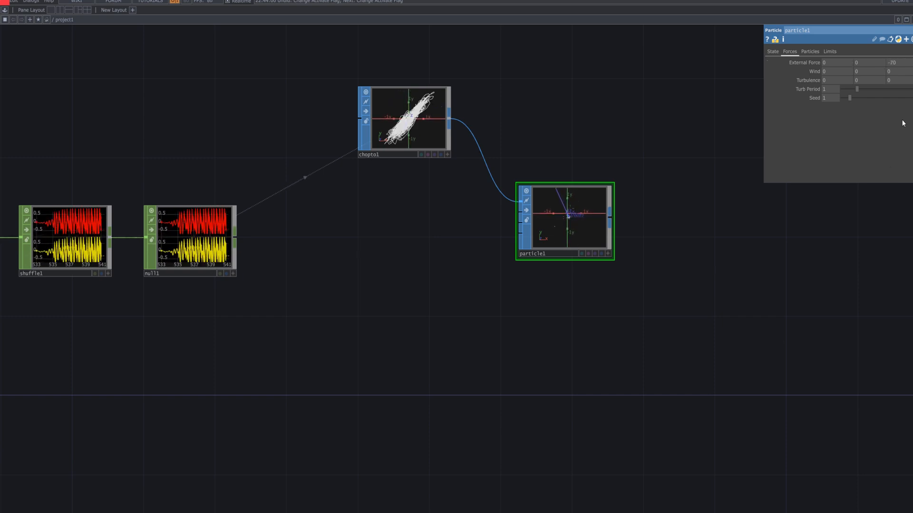
{"action": "scroll", "coordinate": [603, 200], "scroll_direction": "up", "scroll_amount": 2}
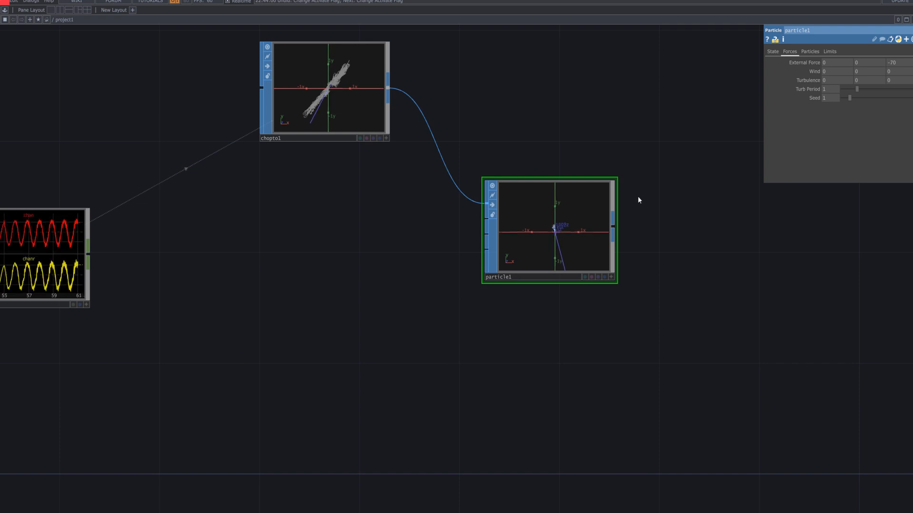
- Set the Z component of particle1's wind to -69 and increase its turbulence period
{"action": "left_click", "coordinate": [894, 75]}
{"action": "type", "text": "-"}
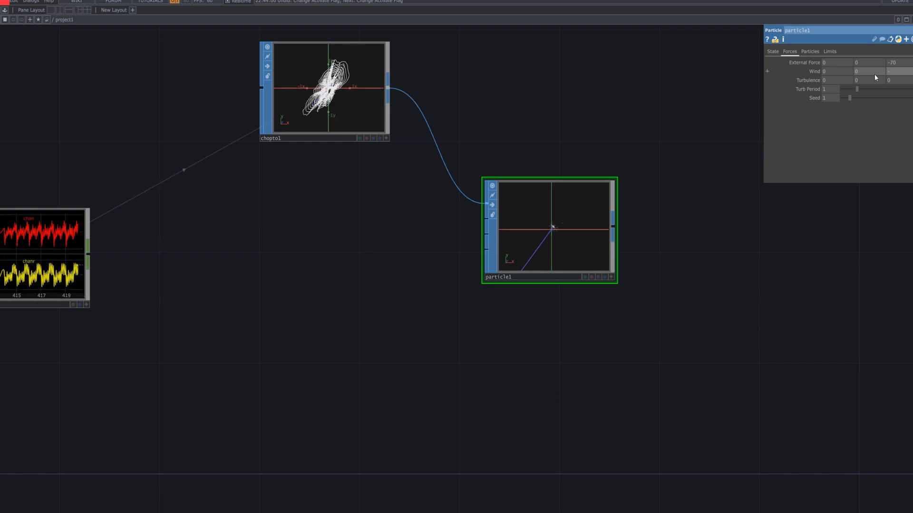
{"action": "type", "text": "69"}
{"action": "key", "text": "Return"}
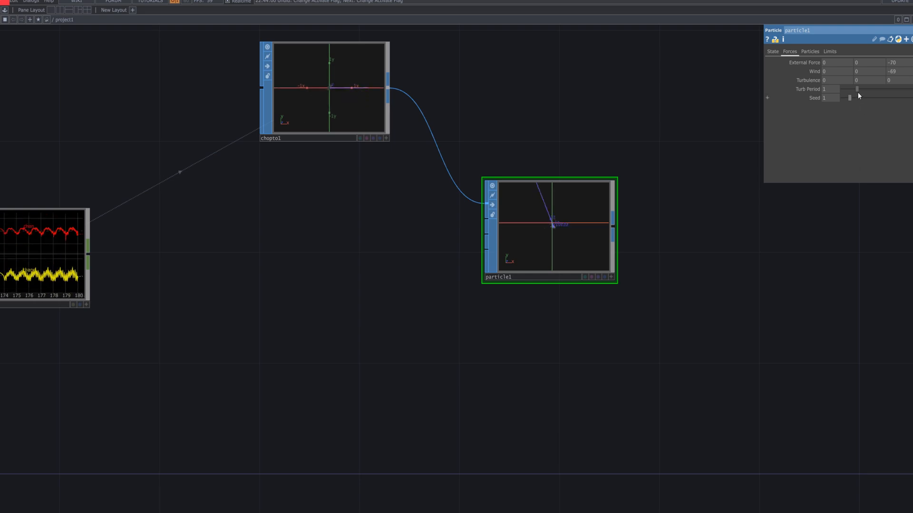
{"action": "left_click_drag", "start_coordinate": [857, 90], "coordinate": [912, 90]}
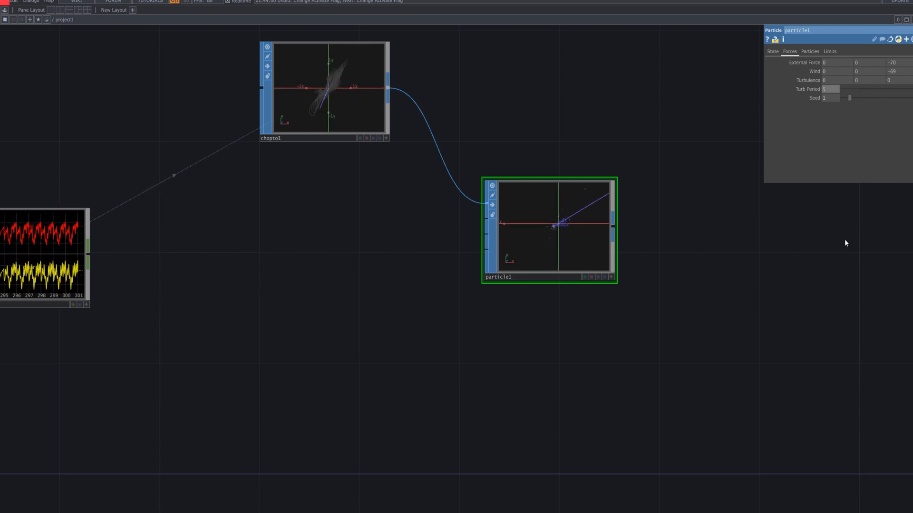
{"action": "scroll", "coordinate": [819, 246], "scroll_direction": "down", "scroll_amount": 2}
{"action": "left_click_drag", "start_coordinate": [819, 247], "coordinate": [774, 290]}
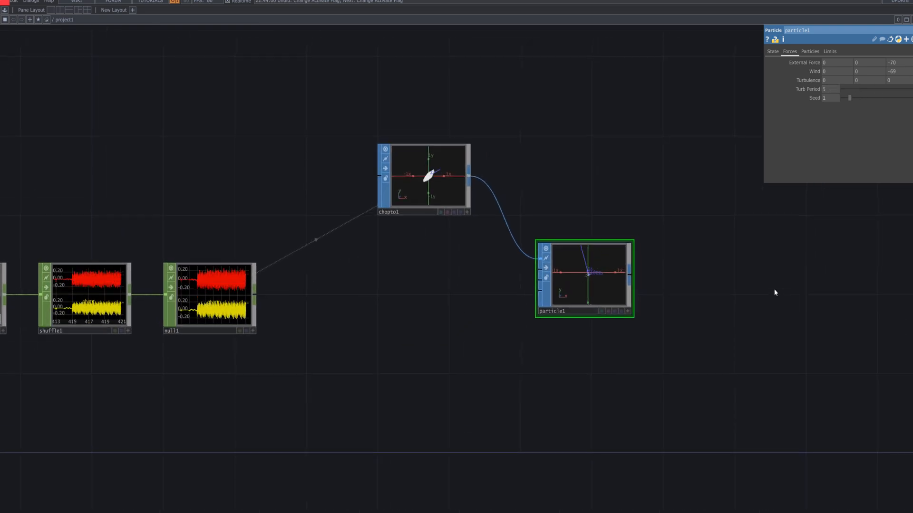
- Enable the mass attribute on particle1 and set the mass to 0.41
{"action": "left_click", "coordinate": [810, 52]}
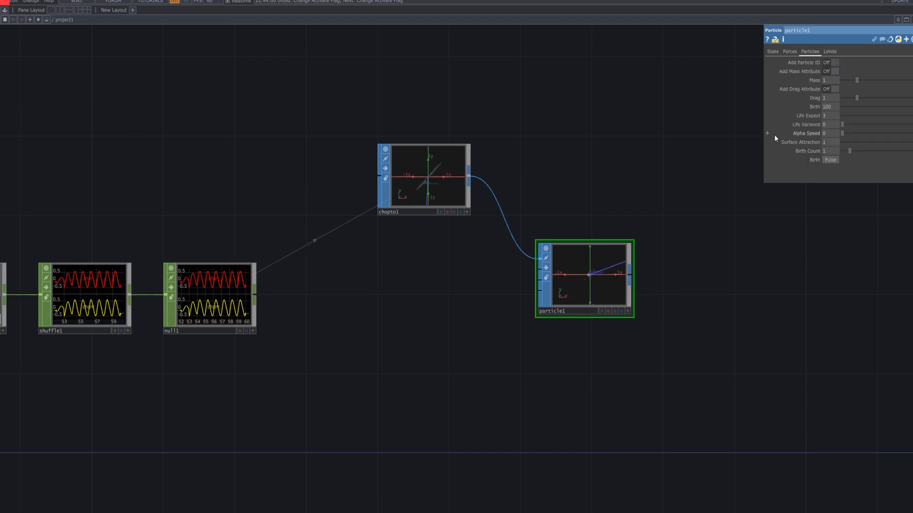
{"action": "left_click", "coordinate": [835, 80]}
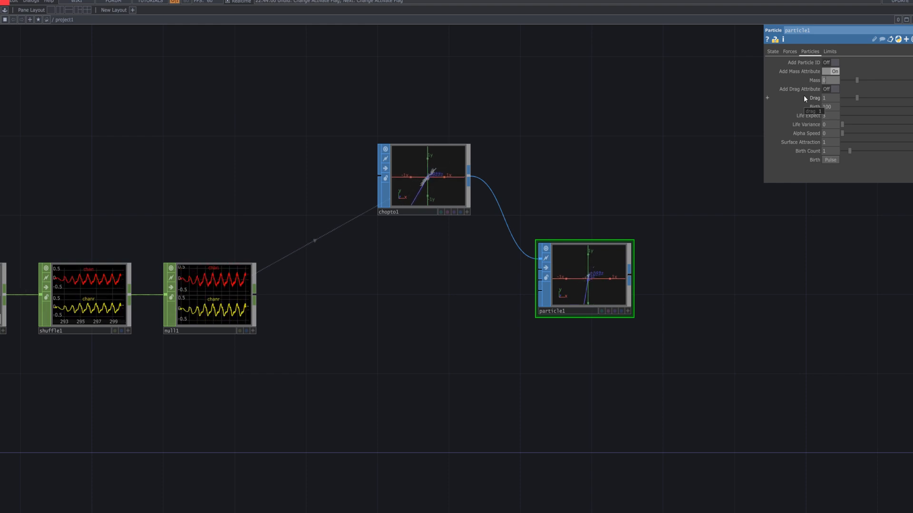
{"action": "type", "text": "0."}
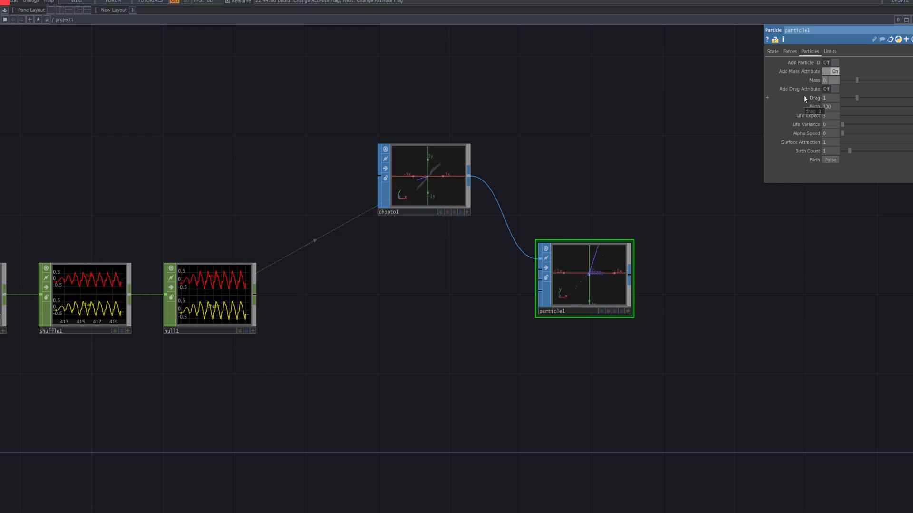
{"action": "type", "text": "41"}
{"action": "key", "text": "Return"}
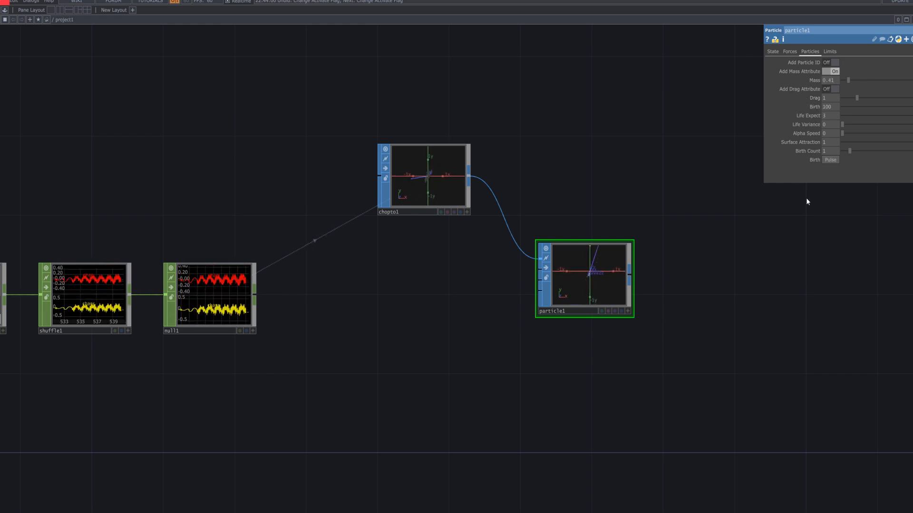
- Enable the drag attribute on particle1 and set the drag to 3.16
{"action": "left_click", "coordinate": [834, 90]}
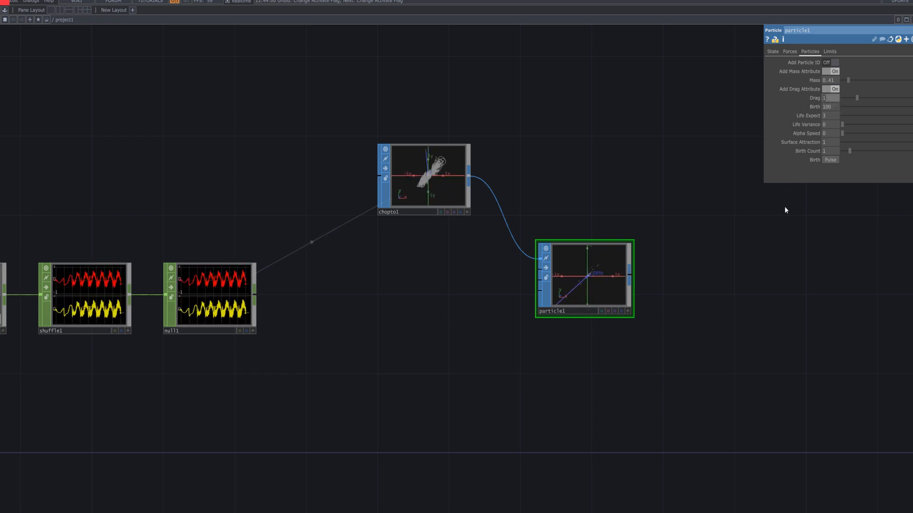
{"action": "type", "text": "3."}
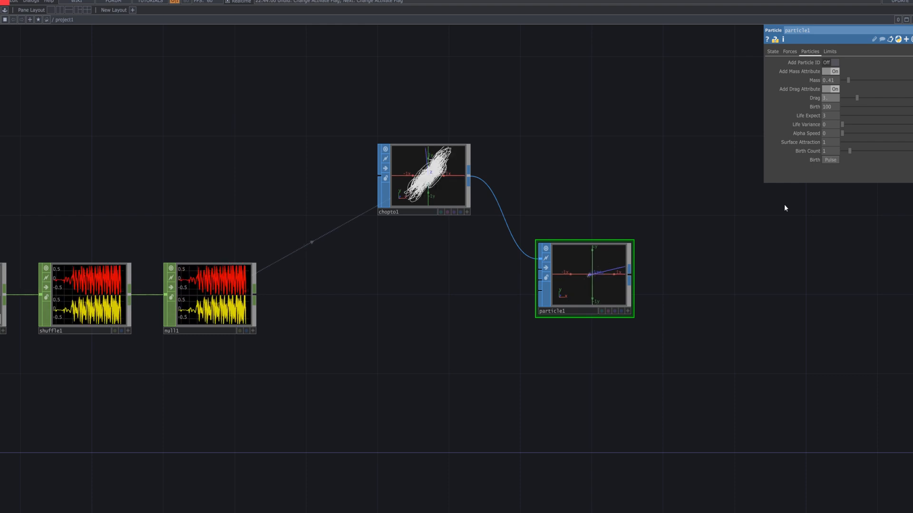
{"action": "type", "text": "16"}
{"action": "key", "text": "Return"}
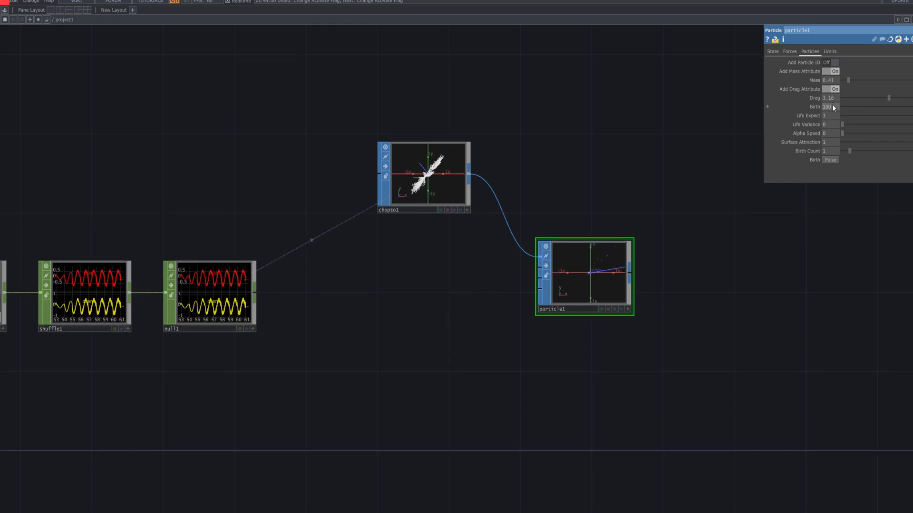
- Set particle1's birth rate to 5500 and its life expectancy to 5
{"action": "left_click_drag", "start_coordinate": [832, 105], "coordinate": [818, 107]}
{"action": "type", "text": "5"}
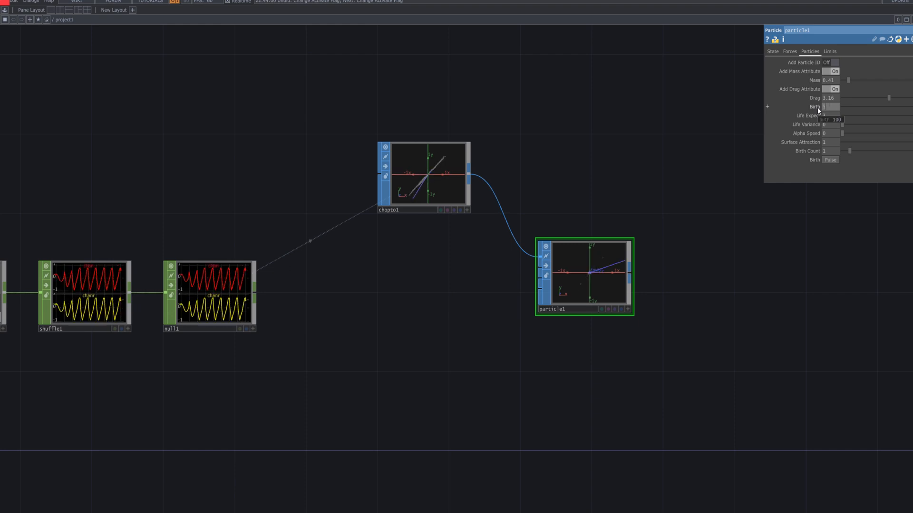
{"action": "type", "text": "500"}
{"action": "key", "text": "Return"}
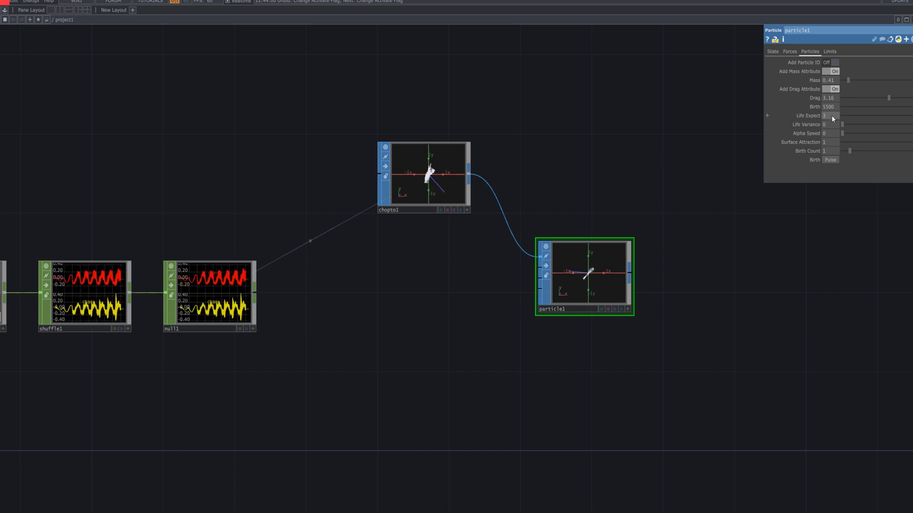
{"action": "type", "text": "5"}
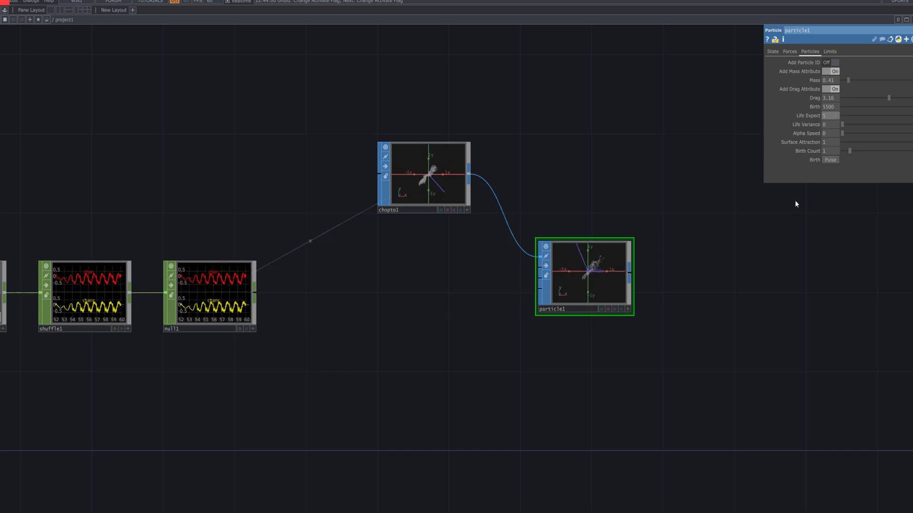
{"action": "key", "text": "Return"}
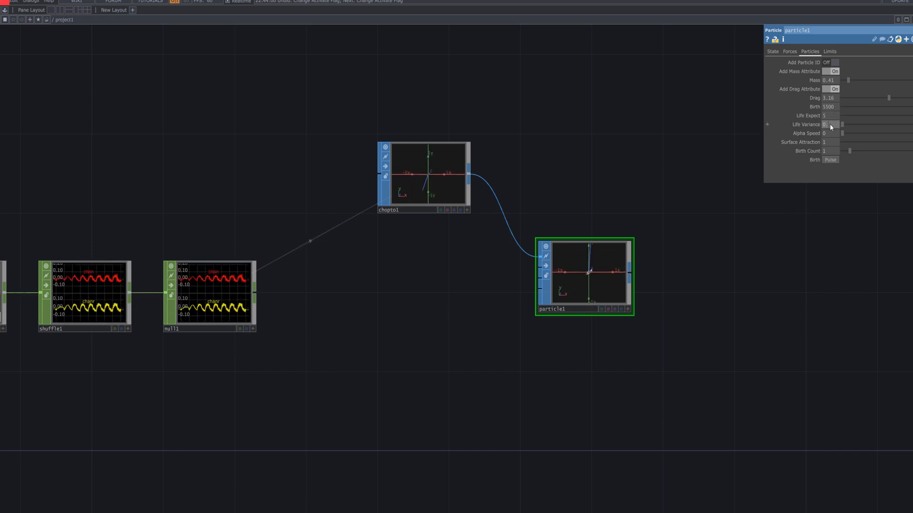
- Set particle1's life variance to 0.1 and its alpha speed to 0.344
{"action": "left_click", "coordinate": [829, 124]}
{"action": "type", "text": "0.1"}
{"action": "key", "text": "Return"}
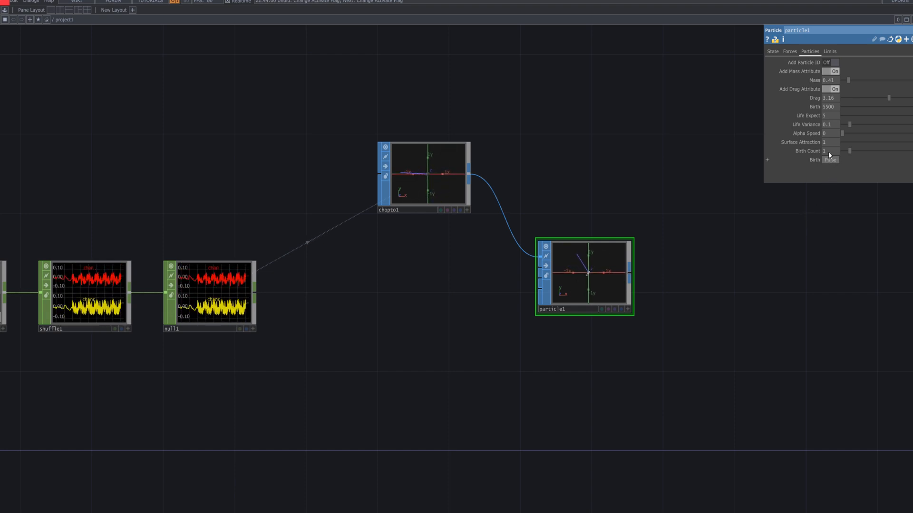
{"action": "left_click", "coordinate": [830, 133]}
{"action": "type", "text": "0."}
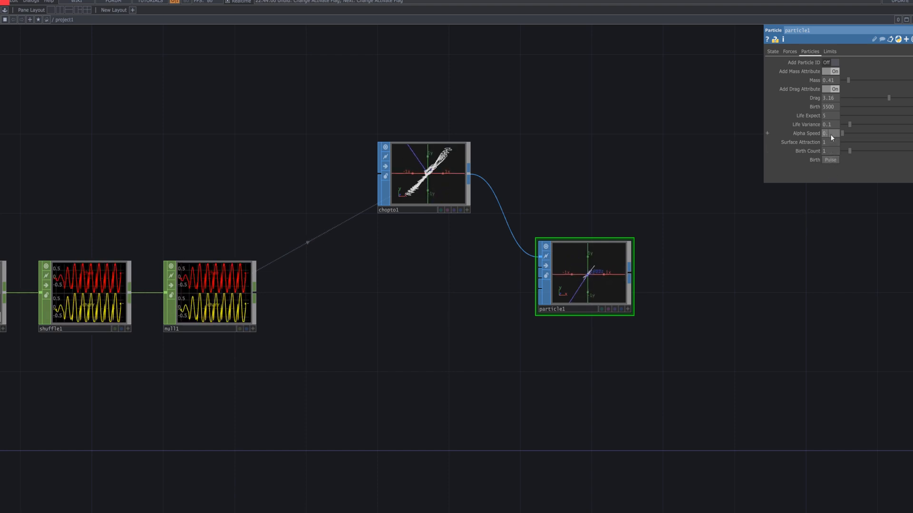
{"action": "type", "text": "344"}
{"action": "key", "text": "Return"}
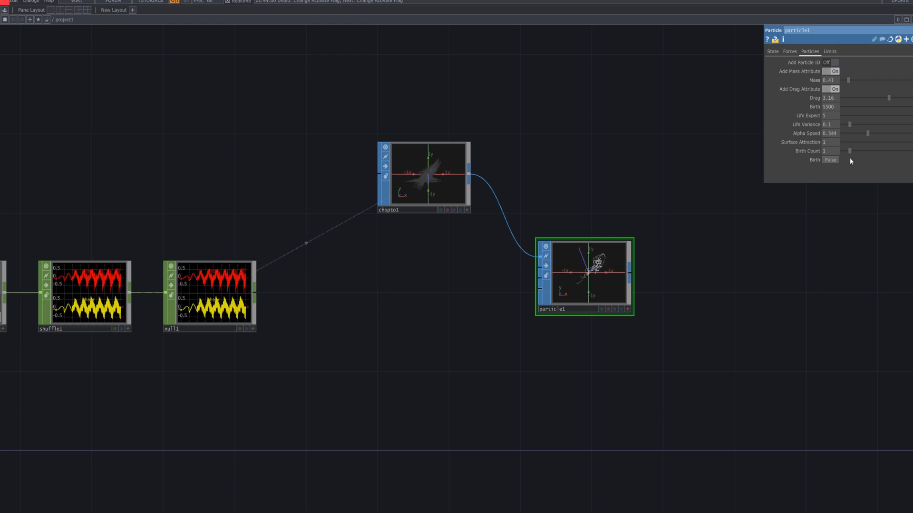
- Set particle1's surface attraction to 0.344 and show its limit parameters
{"action": "left_click", "coordinate": [829, 142]}
{"action": "type", "text": "0."}
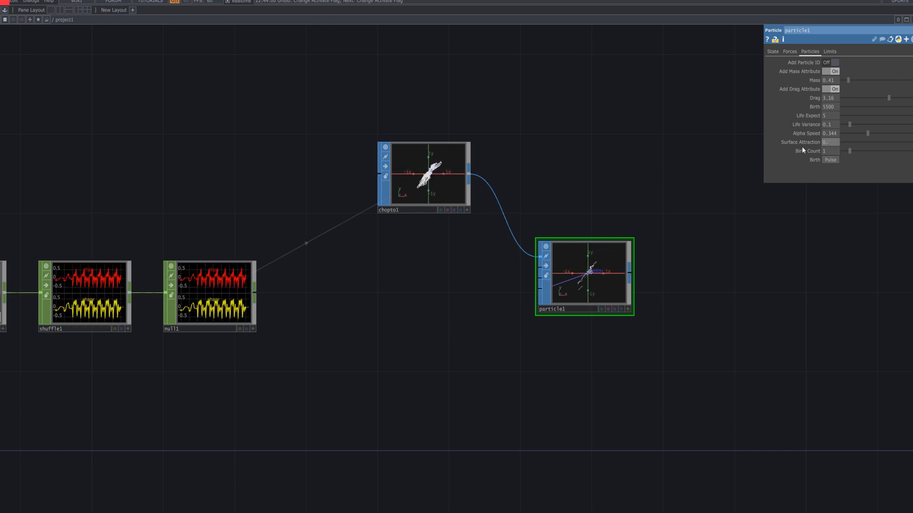
{"action": "type", "text": "3"}
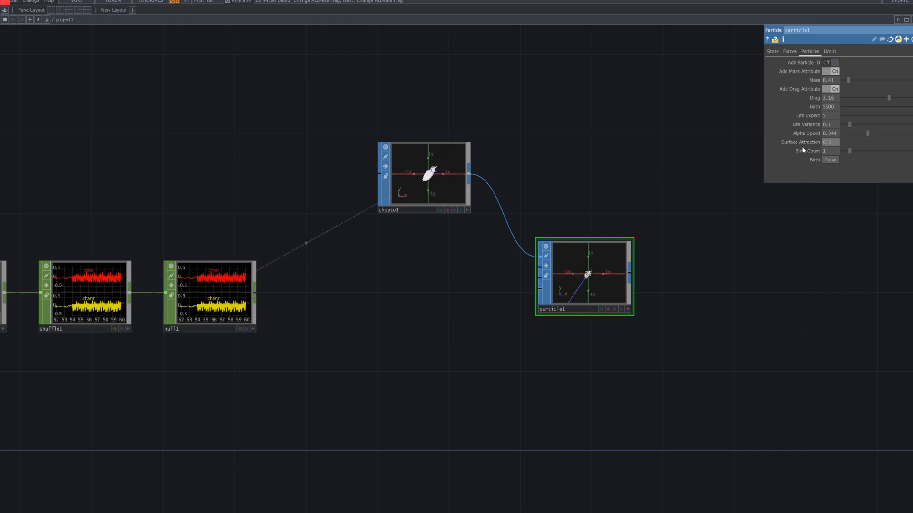
{"action": "left_click", "coordinate": [806, 160]}
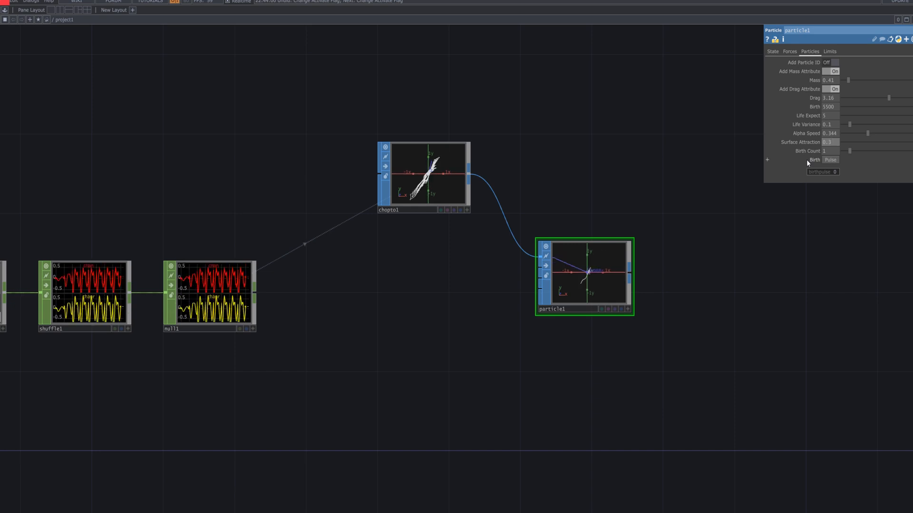
{"action": "type", "text": "444"}
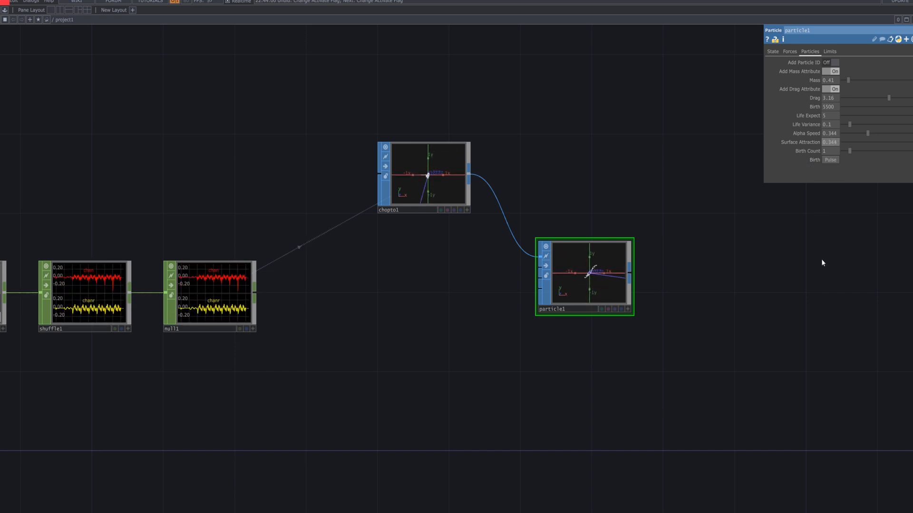
{"action": "key", "text": "Return"}
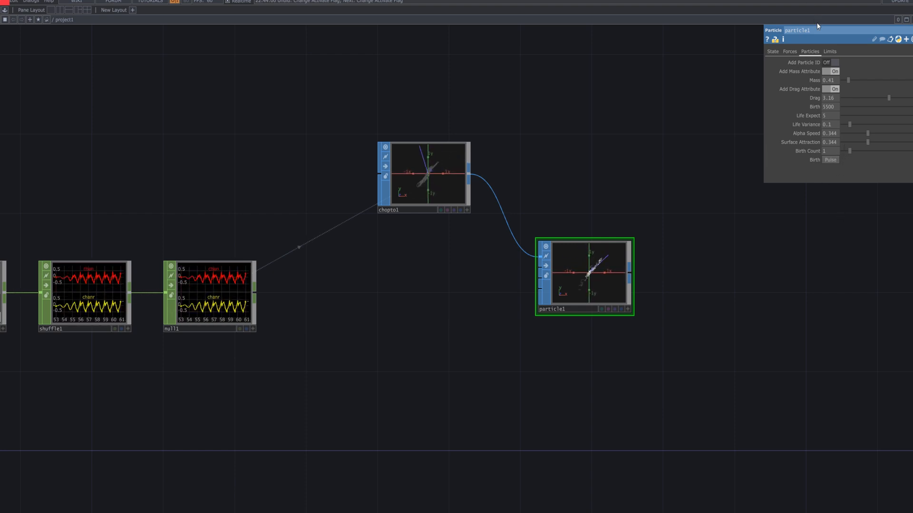
{"action": "left_click", "coordinate": [826, 52]}
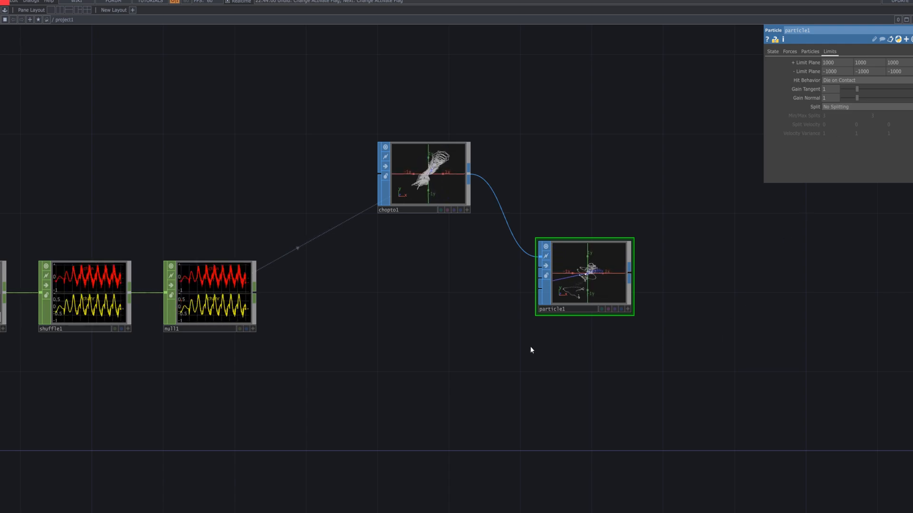
- Add a Torus SOP in the empty network area below null1
{"action": "left_click_drag", "start_coordinate": [485, 355], "coordinate": [488, 310]}
{"action": "scroll", "coordinate": [556, 284], "scroll_direction": "down", "scroll_amount": 8}
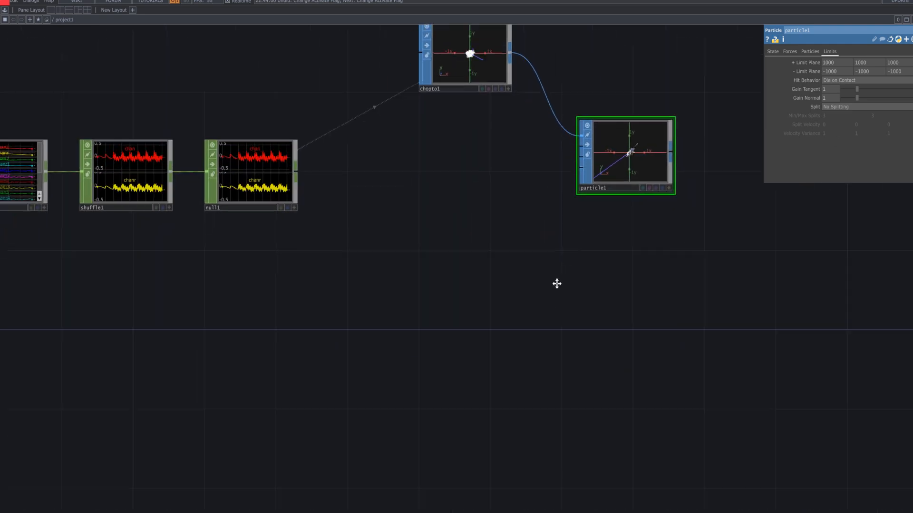
{"action": "scroll", "coordinate": [563, 311], "scroll_direction": "up", "scroll_amount": 2}
{"action": "left_click_drag", "start_coordinate": [556, 326], "coordinate": [543, 296]}
{"action": "key", "text": "Tab"}
{"action": "type", "text": "t"}
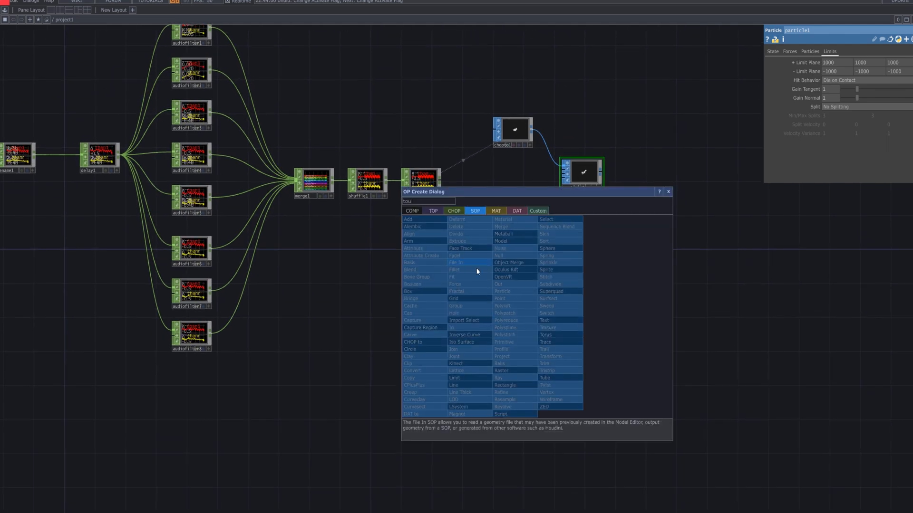
{"action": "type", "text": "ou"}
{"action": "left_click", "coordinate": [433, 210]}
{"action": "left_click", "coordinate": [423, 211]}
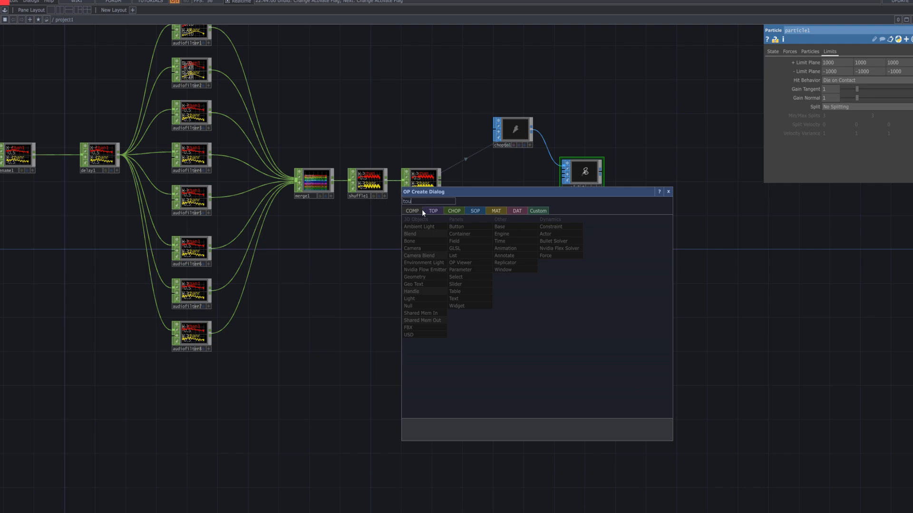
{"action": "key", "text": "BackSpace"}
{"action": "left_click", "coordinate": [471, 211]}
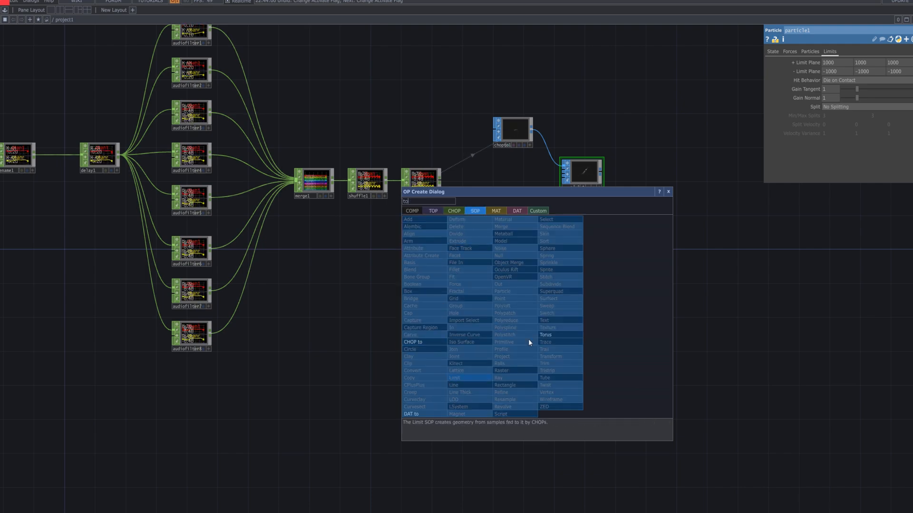
{"action": "left_click", "coordinate": [561, 333]}
{"action": "left_click", "coordinate": [413, 327]}
{"action": "left_click_drag", "start_coordinate": [428, 327], "coordinate": [421, 276]}
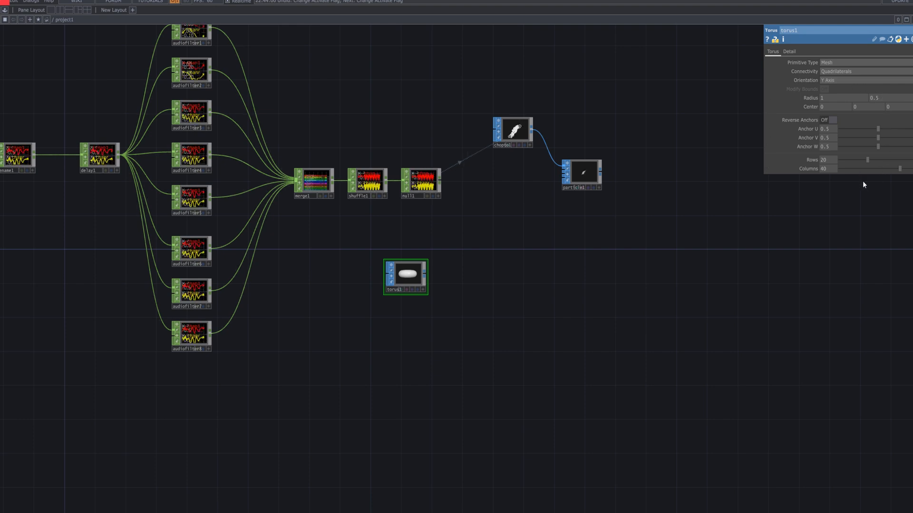
- Set torus1 to 12 rows and 15 columns and check its detail parameters
{"action": "key", "text": "BackSpace"}
{"action": "key", "text": "BackSpace"}
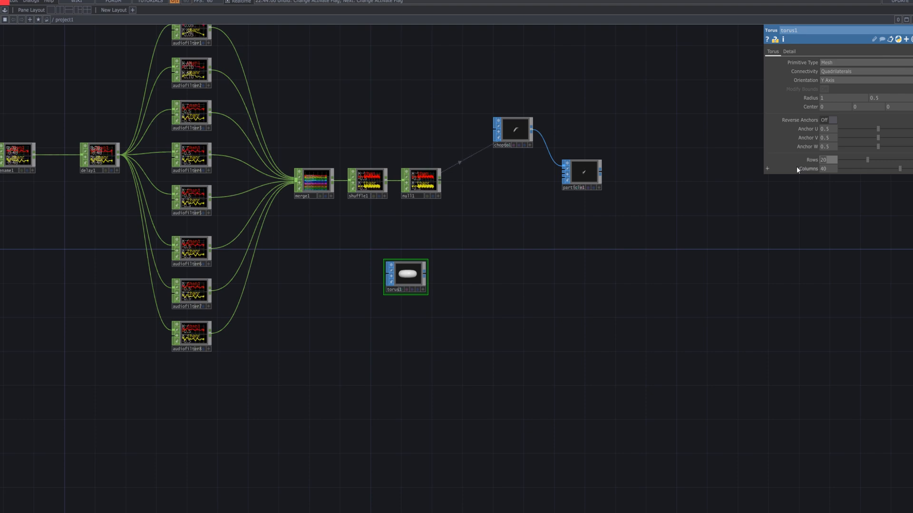
{"action": "type", "text": "12"}
{"action": "left_click", "coordinate": [828, 169]}
{"action": "type", "text": "15"}
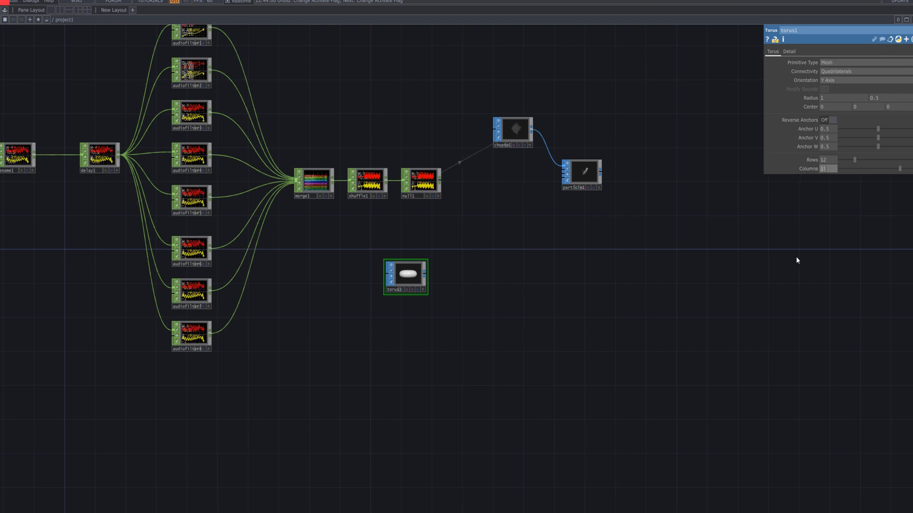
{"action": "key", "text": "Return"}
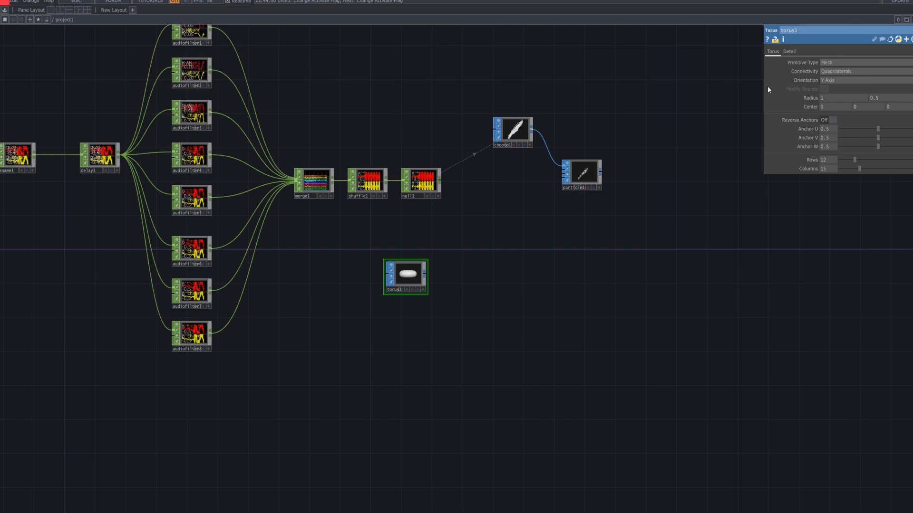
{"action": "left_click", "coordinate": [789, 51]}
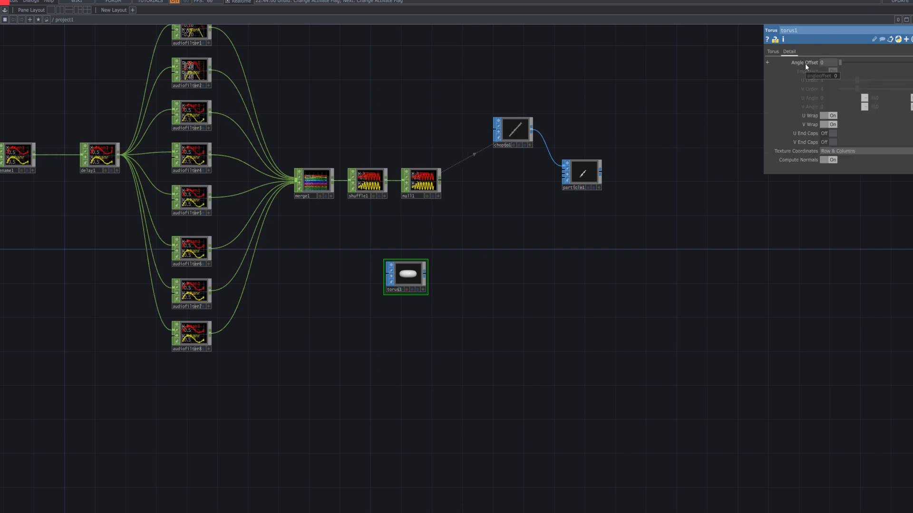
{"action": "left_click", "coordinate": [832, 71]}
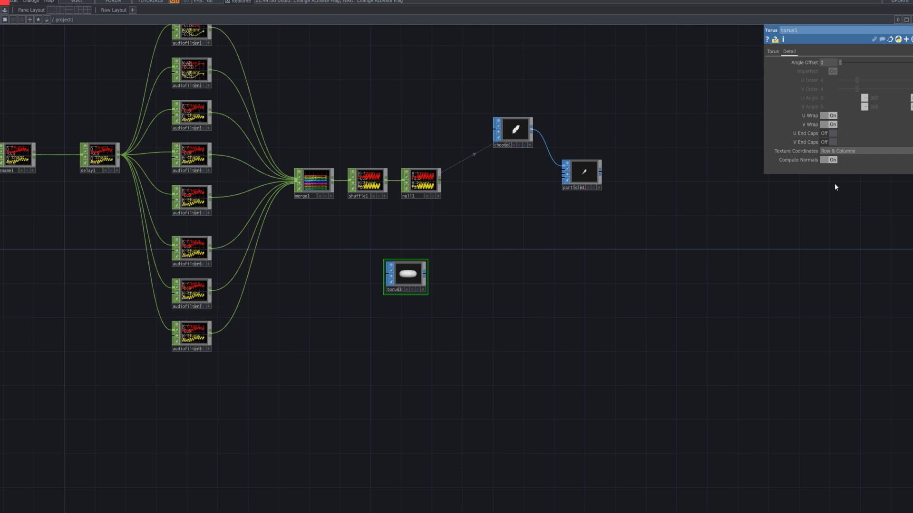
- Append a Transform SOP to torus1, arrange both nodes side by side and set the transform's uniform scale to 5.9
{"action": "right_click", "coordinate": [424, 274]}
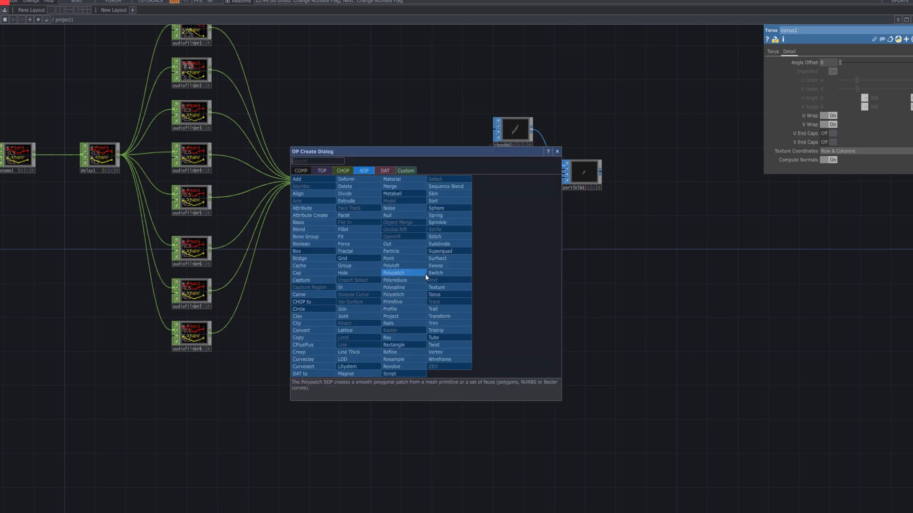
{"action": "type", "text": "tra"}
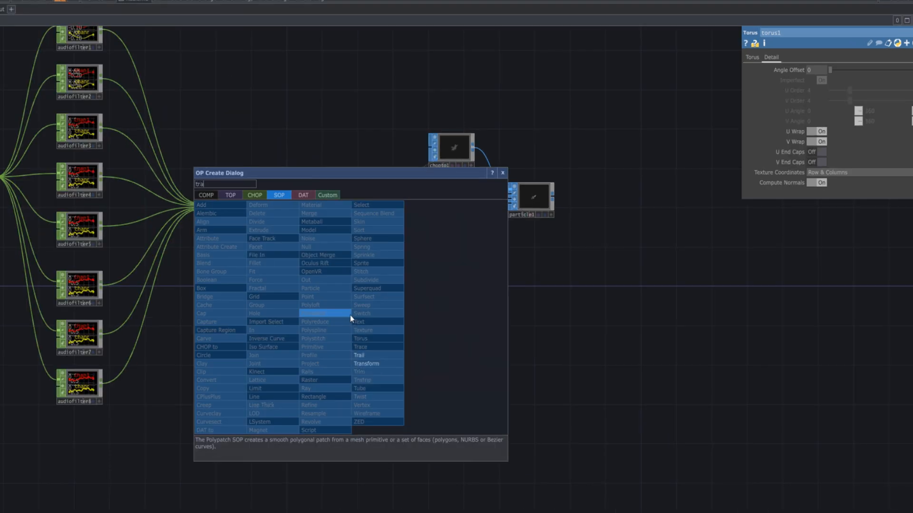
{"action": "left_click", "coordinate": [370, 364]}
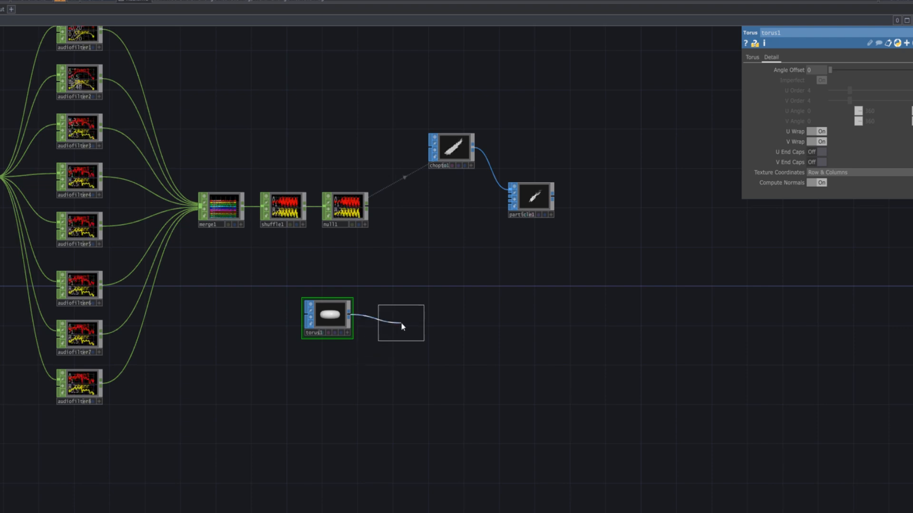
{"action": "left_click", "coordinate": [401, 323]}
{"action": "left_click_drag", "start_coordinate": [329, 319], "coordinate": [259, 310]}
{"action": "left_click_drag", "start_coordinate": [388, 312], "coordinate": [317, 305]}
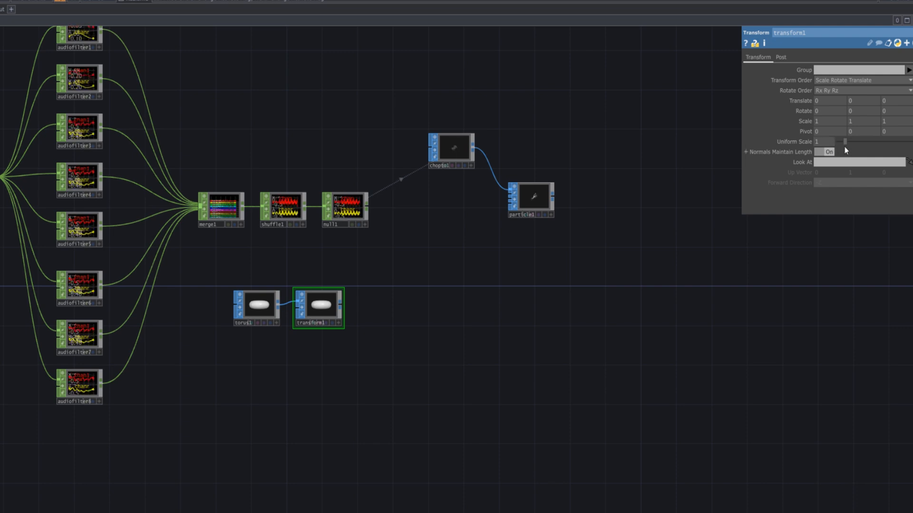
{"action": "left_click_drag", "start_coordinate": [845, 148], "coordinate": [882, 148]}
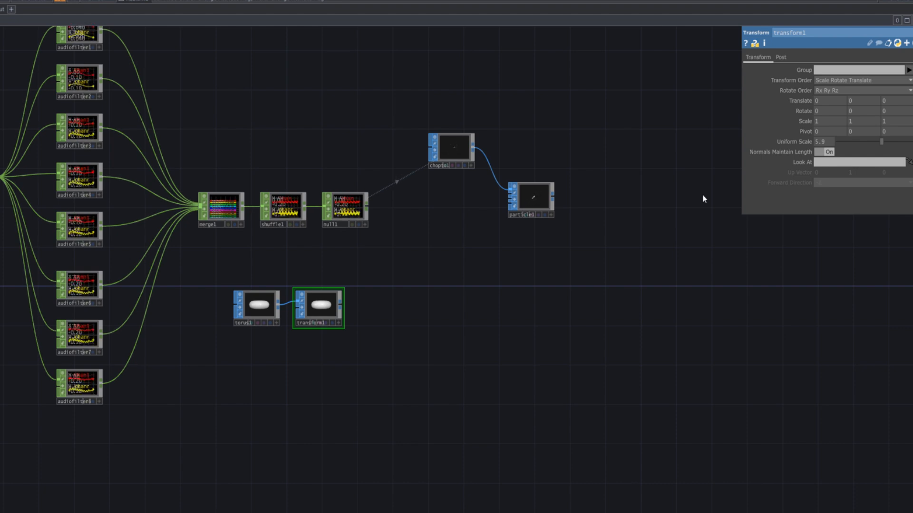
- Drive transform1's Y rotation with the expression absTime.seconds*.9 and set its X rotation to 90
{"action": "left_click", "coordinate": [805, 111]}
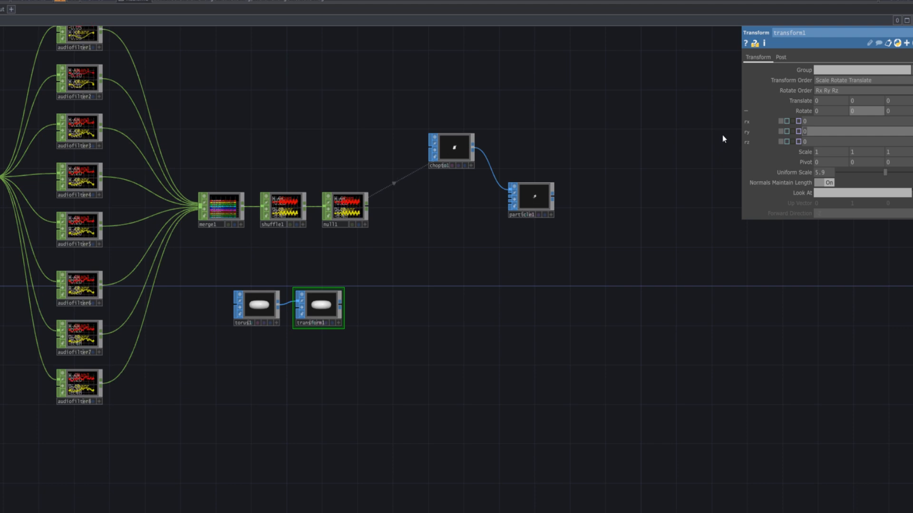
{"action": "type", "text": "ab"}
{"action": "key", "text": "BackSpace"}
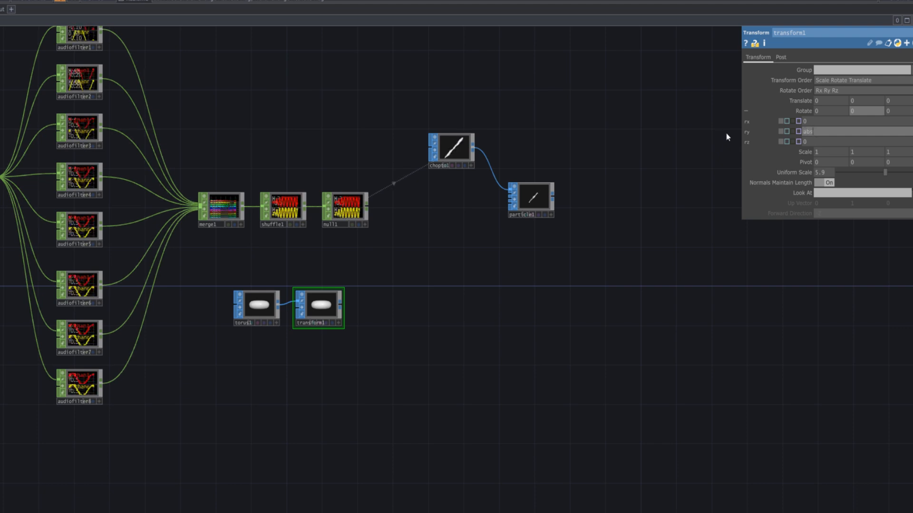
{"action": "type", "text": "Ti"}
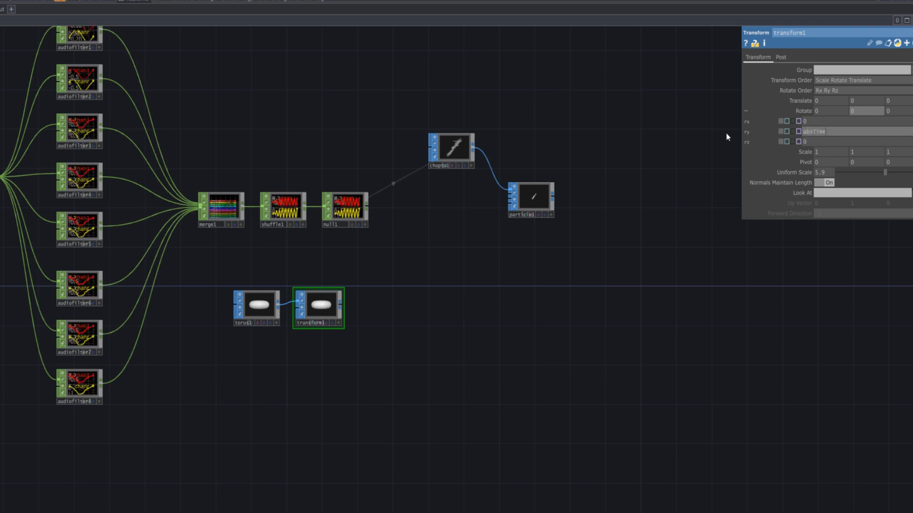
{"action": "type", "text": "me.seco"}
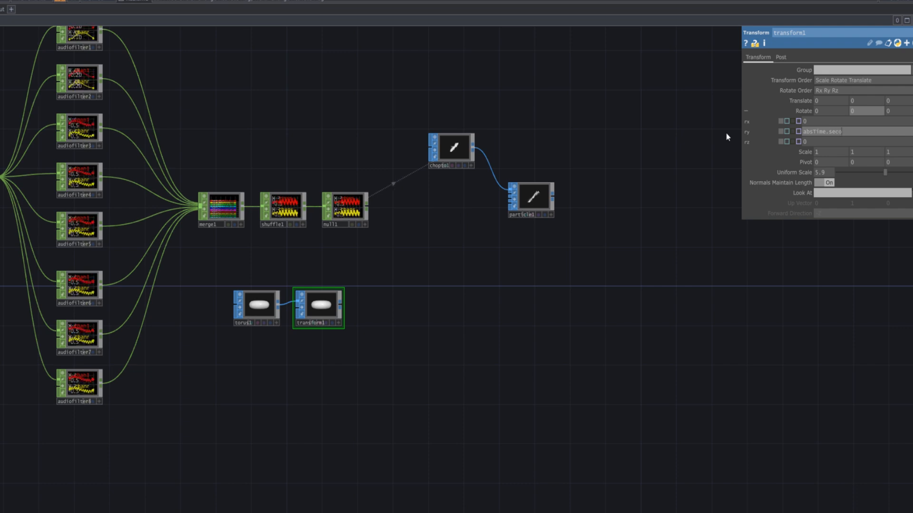
{"action": "type", "text": "nds*."}
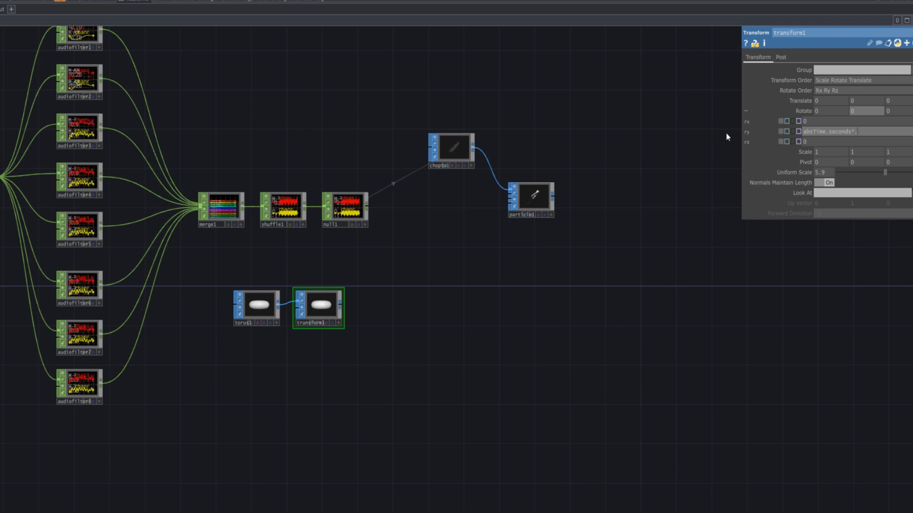
{"action": "type", "text": "9"}
{"action": "key", "text": "Return"}
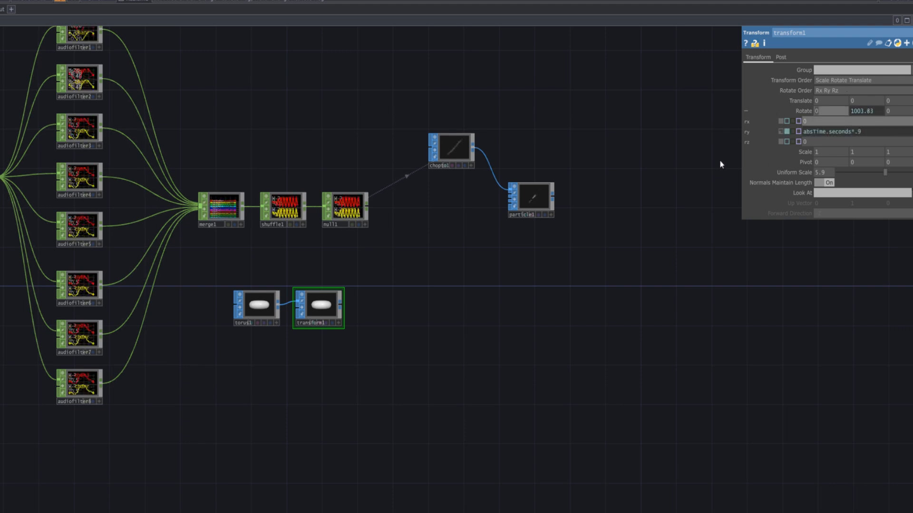
{"action": "type", "text": "90"}
{"action": "key", "text": "Return"}
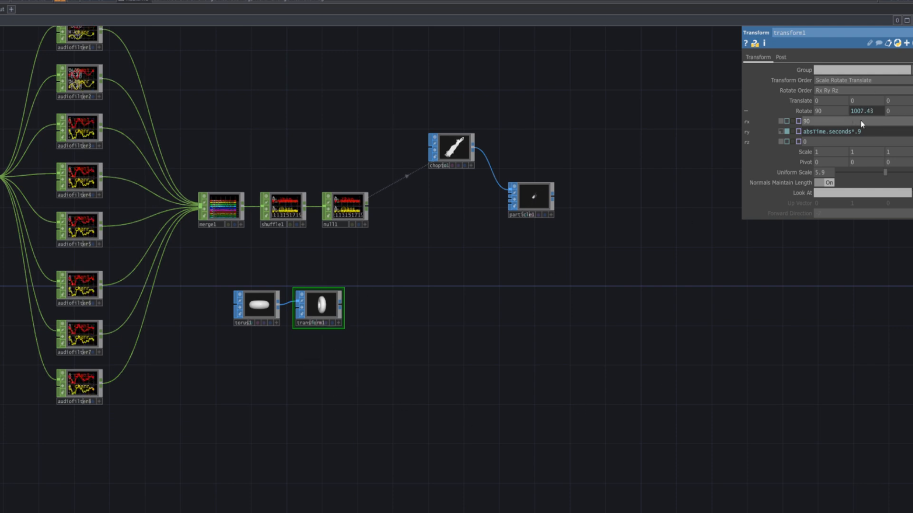
- Collapse the expanded rotation parameters and raise transform1's uniform scale to 7.1
{"action": "left_click", "coordinate": [798, 115]}
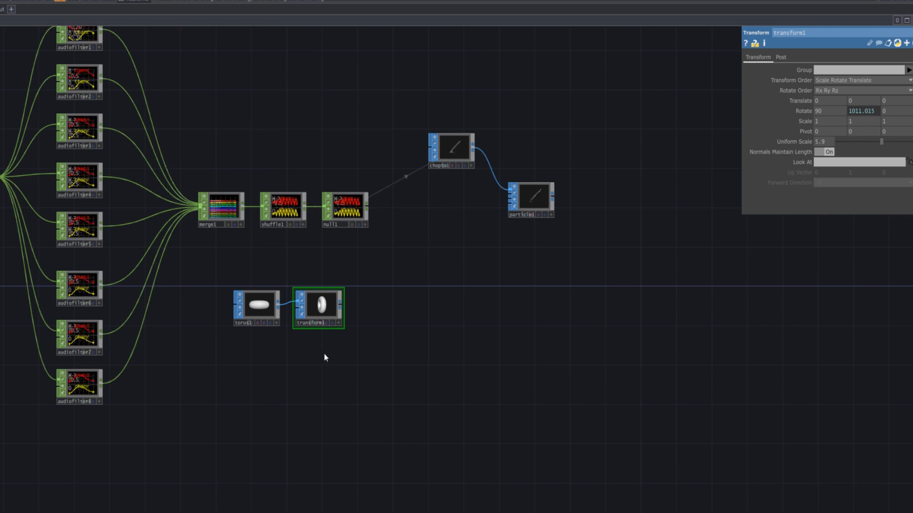
{"action": "left_click", "coordinate": [252, 309]}
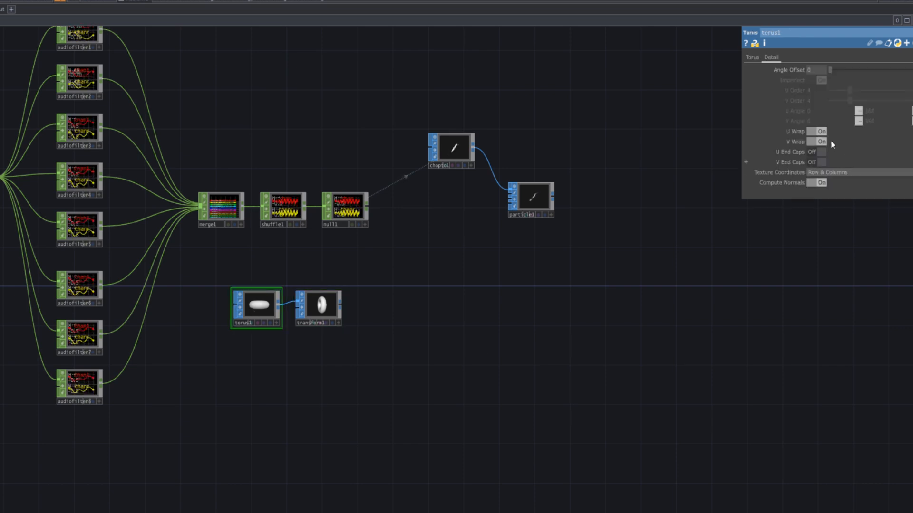
{"action": "left_click", "coordinate": [336, 310]}
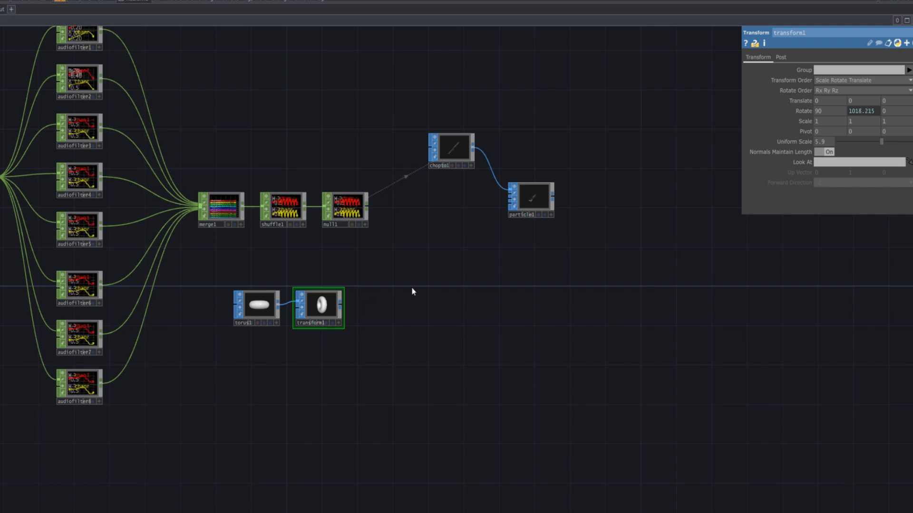
{"action": "left_click_drag", "start_coordinate": [883, 142], "coordinate": [892, 143]}
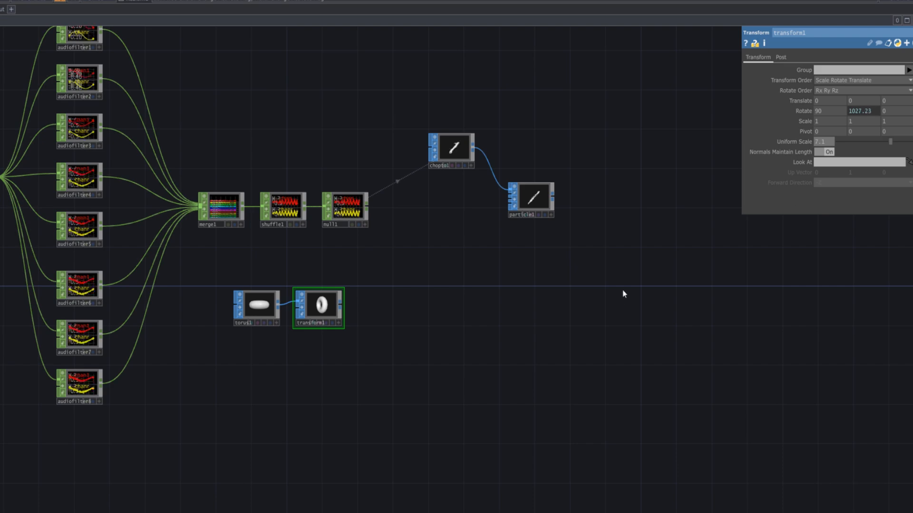
- Add a second Particle SOP in the empty area below particle1
{"action": "left_click_drag", "start_coordinate": [611, 294], "coordinate": [575, 313]}
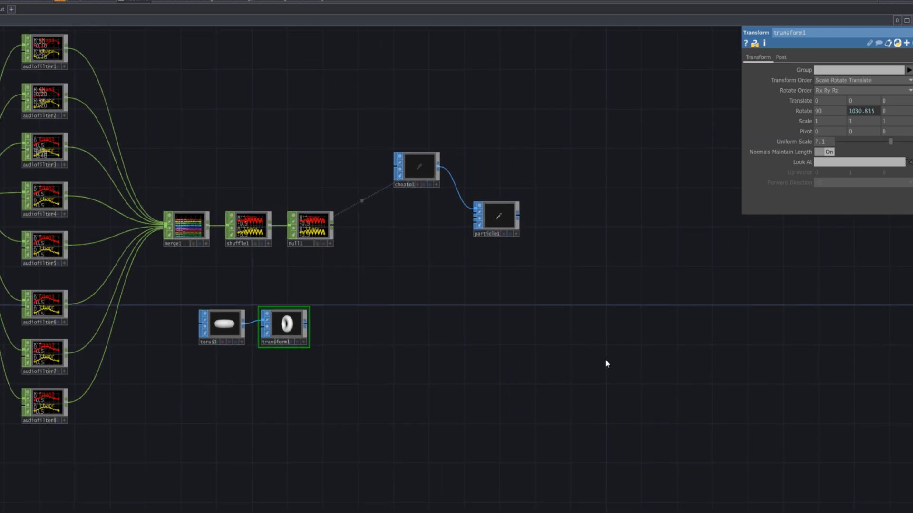
{"action": "key", "text": "Tab"}
{"action": "type", "text": "pa"}
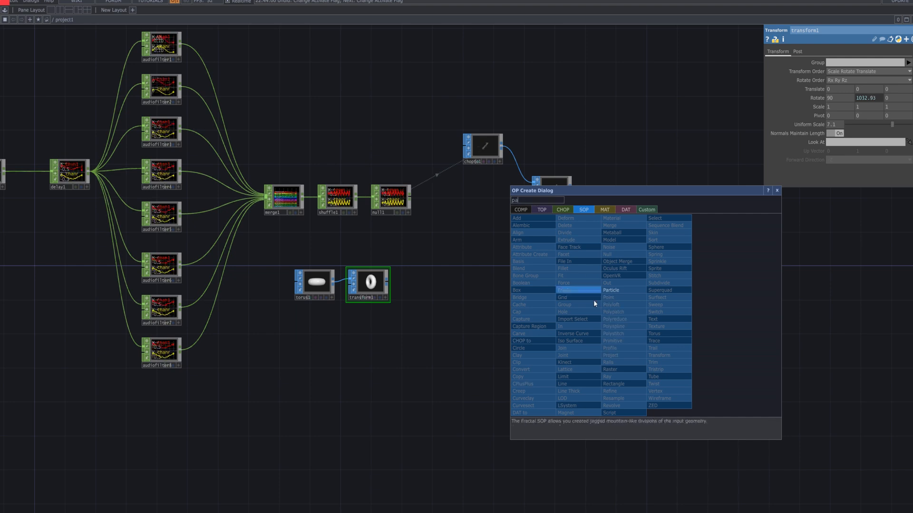
{"action": "left_click", "coordinate": [623, 290]}
{"action": "left_click", "coordinate": [608, 287]}
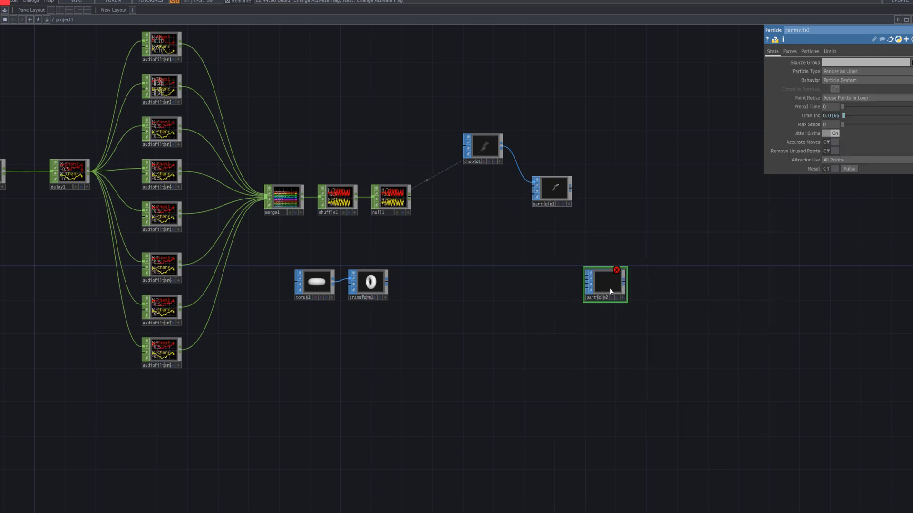
{"action": "left_click_drag", "start_coordinate": [610, 288], "coordinate": [552, 288]}
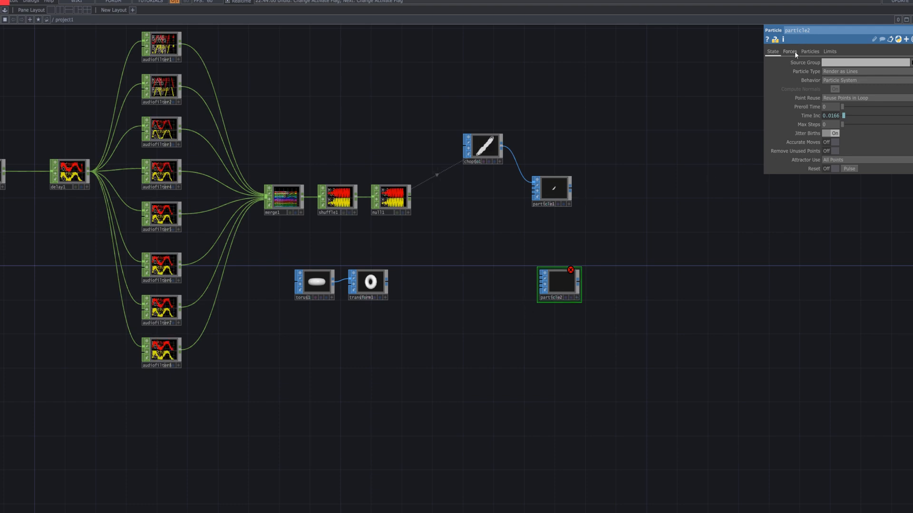
- Set particle2's mass to 0.93 and its drag to 0.83
{"action": "left_click", "coordinate": [819, 52]}
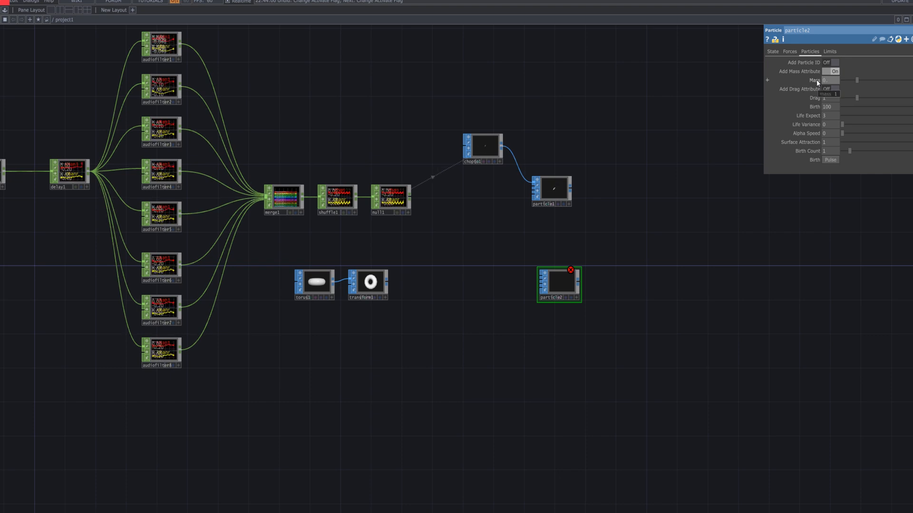
{"action": "type", "text": "93"}
{"action": "key", "text": "Return"}
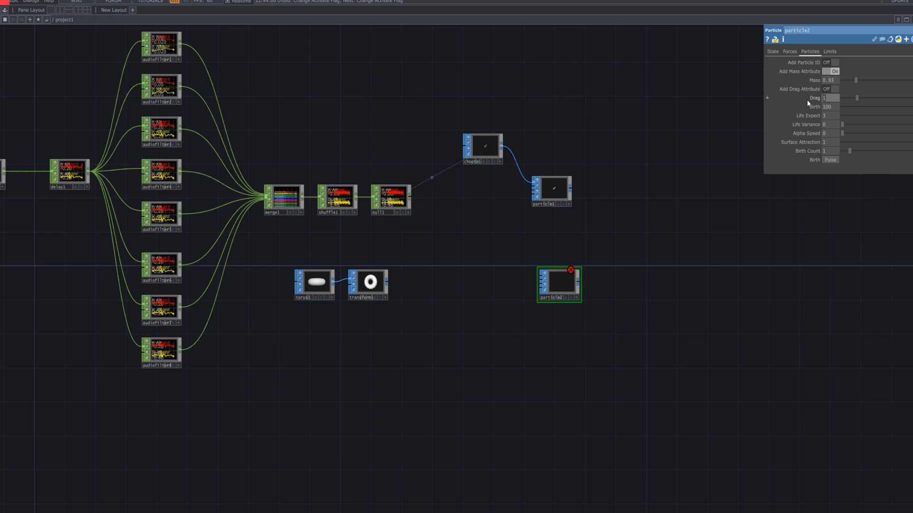
{"action": "type", "text": "0."}
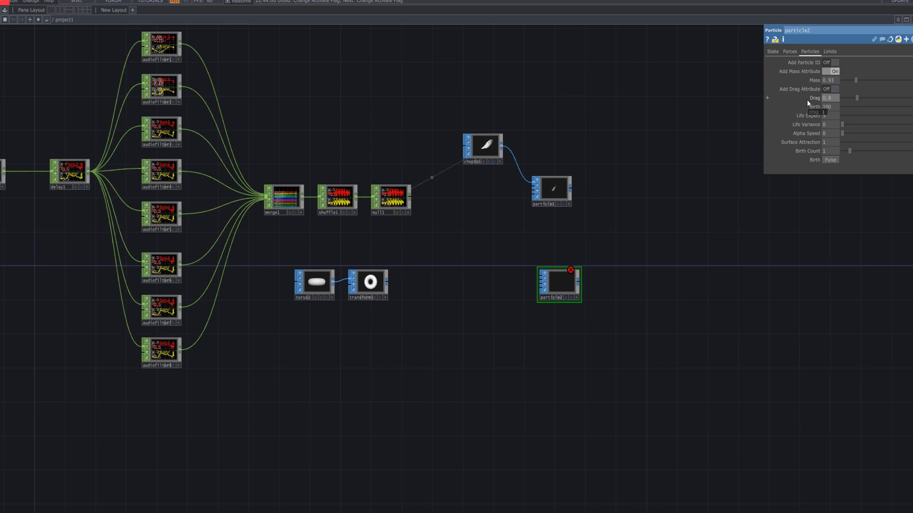
{"action": "type", "text": "83"}
{"action": "key", "text": "Return"}
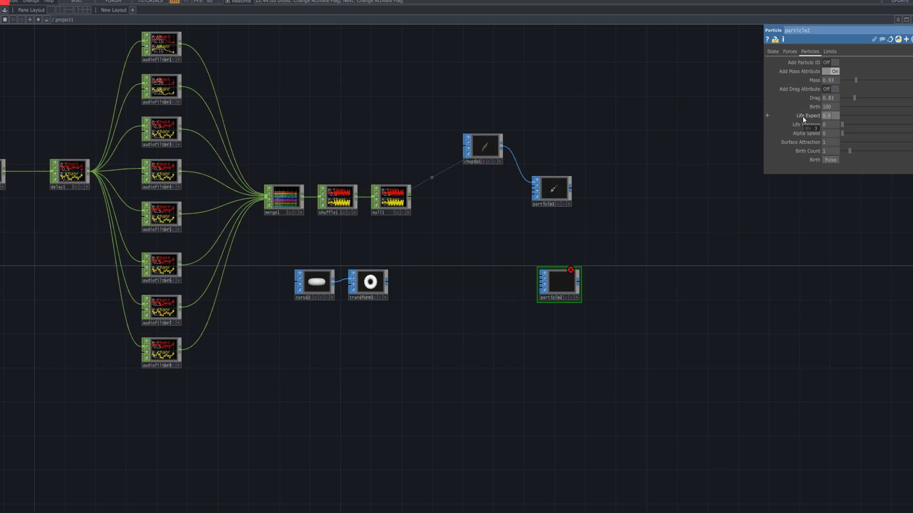
- Set particle2's life expectancy to 0.647, life variance to 0.1 and alpha speed to 0.455
{"action": "type", "text": "0.647"}
{"action": "key", "text": "Return"}
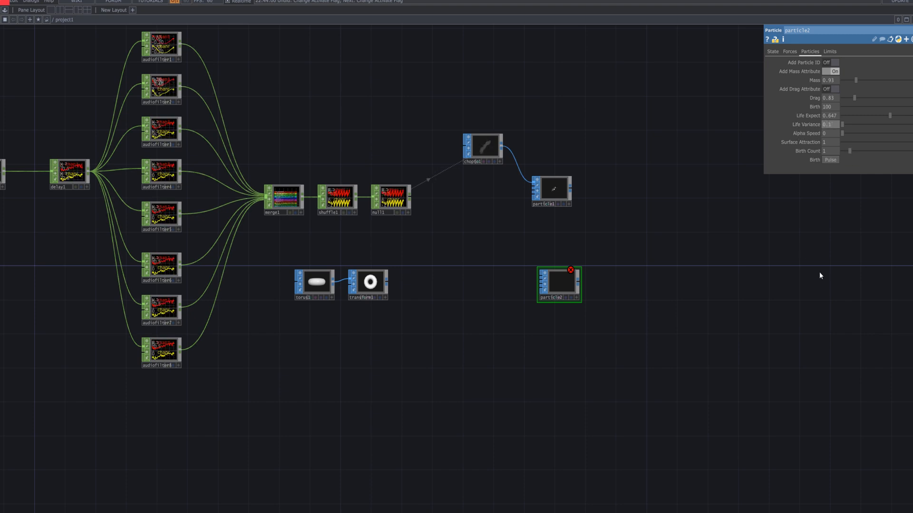
{"action": "key", "text": "Return"}
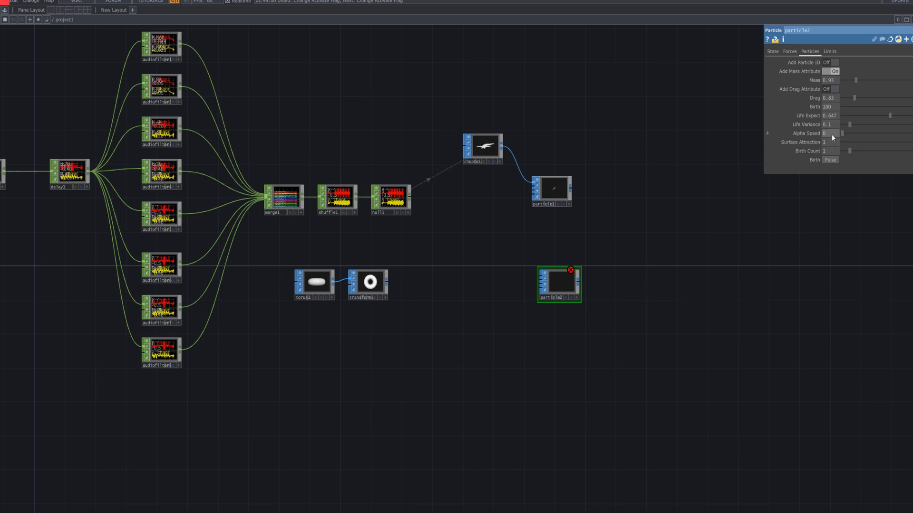
{"action": "type", "text": "0.4"}
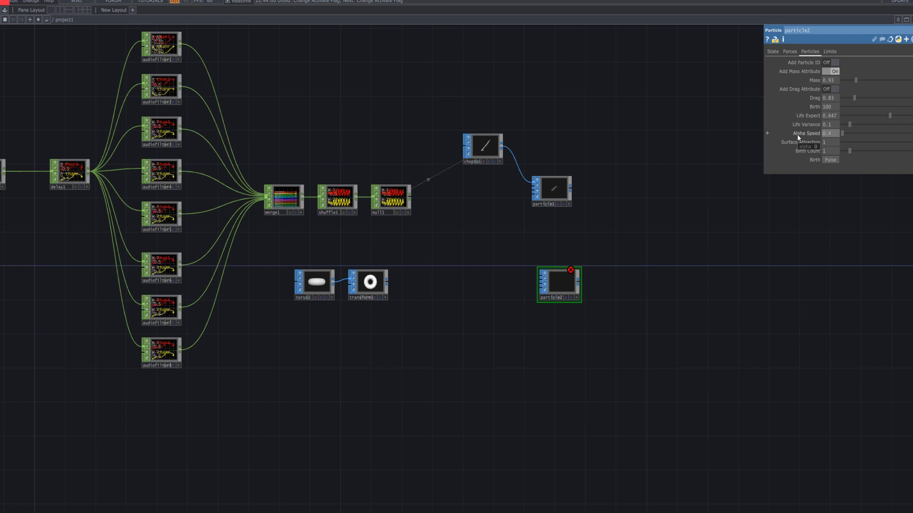
{"action": "type", "text": "55"}
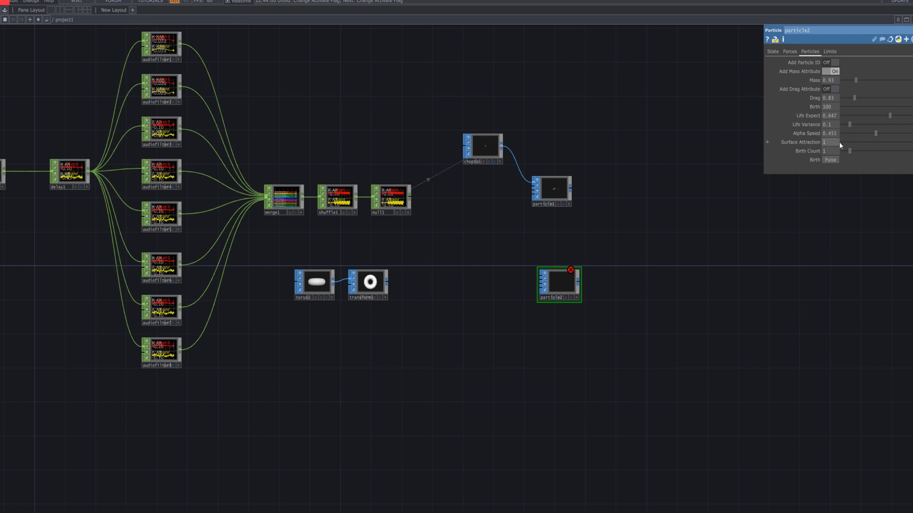
- Set particle2's Z external force and Z wind to 155 each and its turbulence period to 0.4
{"action": "left_click", "coordinate": [790, 51]}
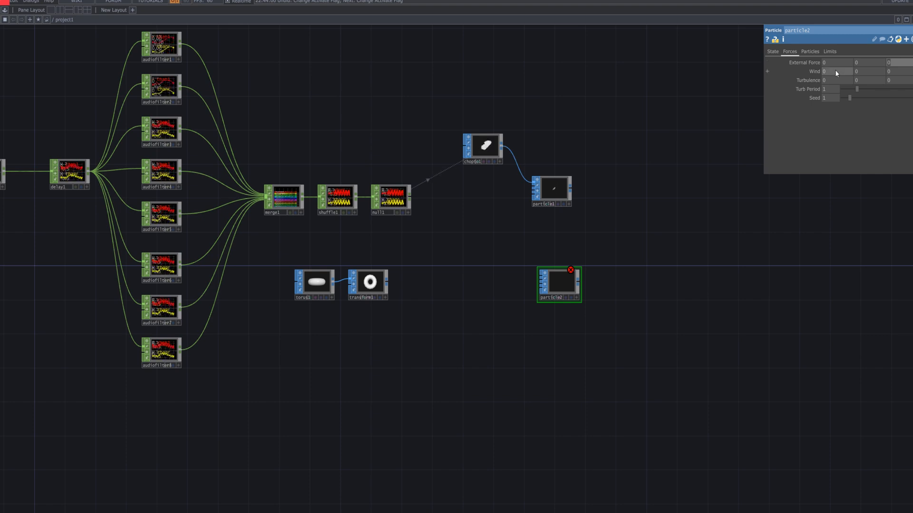
{"action": "type", "text": "155"}
{"action": "left_click", "coordinate": [887, 72]}
{"action": "type", "text": "5"}
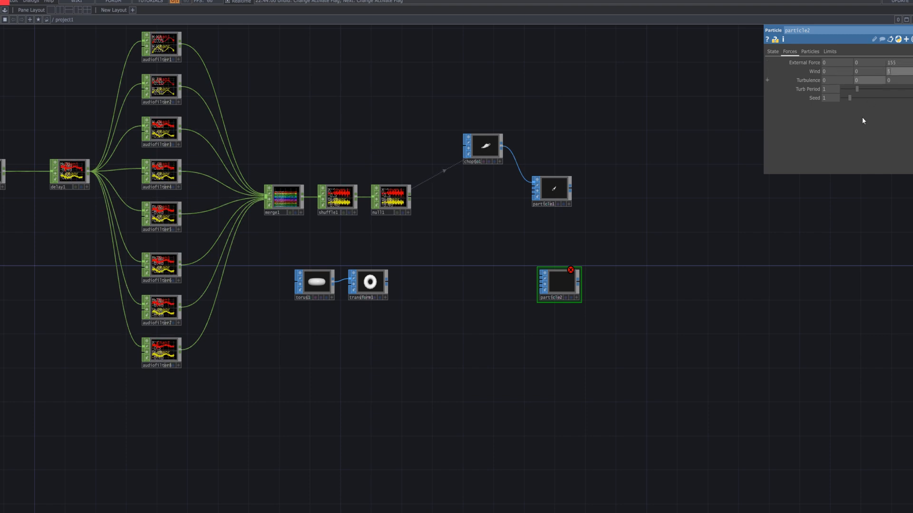
{"action": "type", "text": "5"}
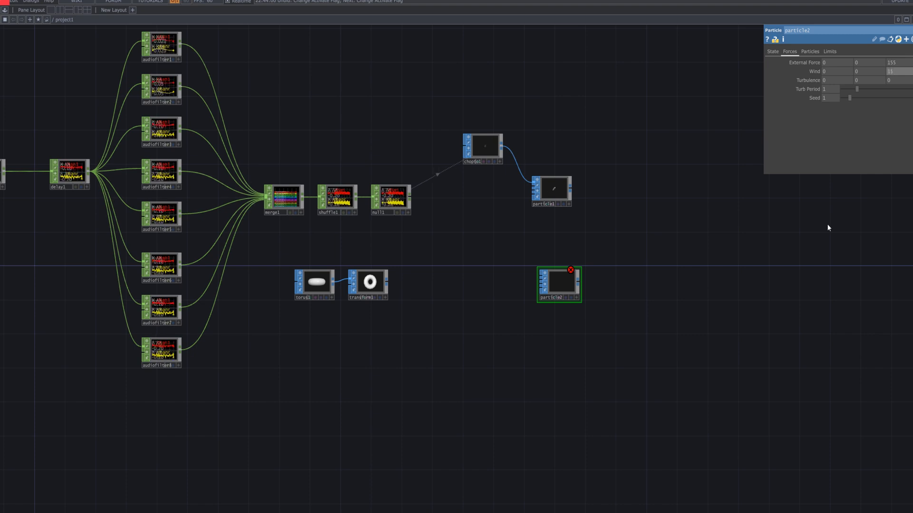
{"action": "key", "text": "Return"}
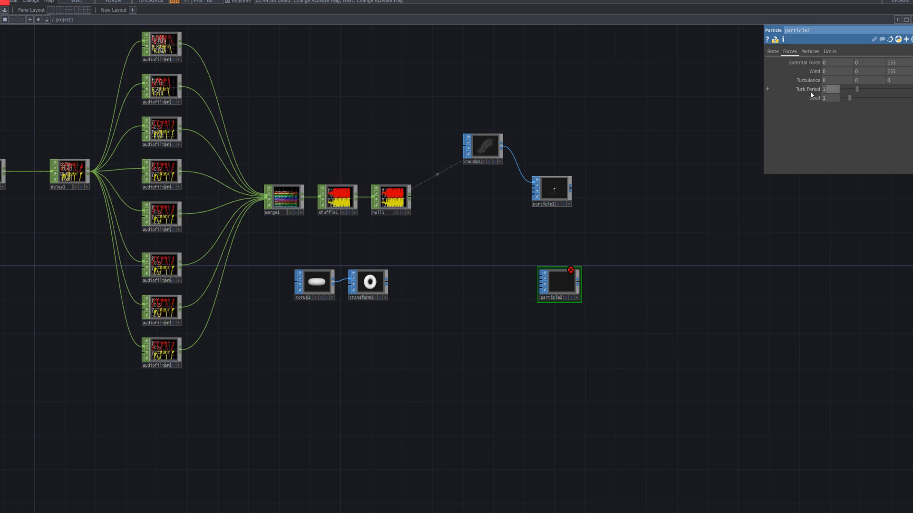
{"action": "type", "text": "0.4"}
{"action": "key", "text": "Return"}
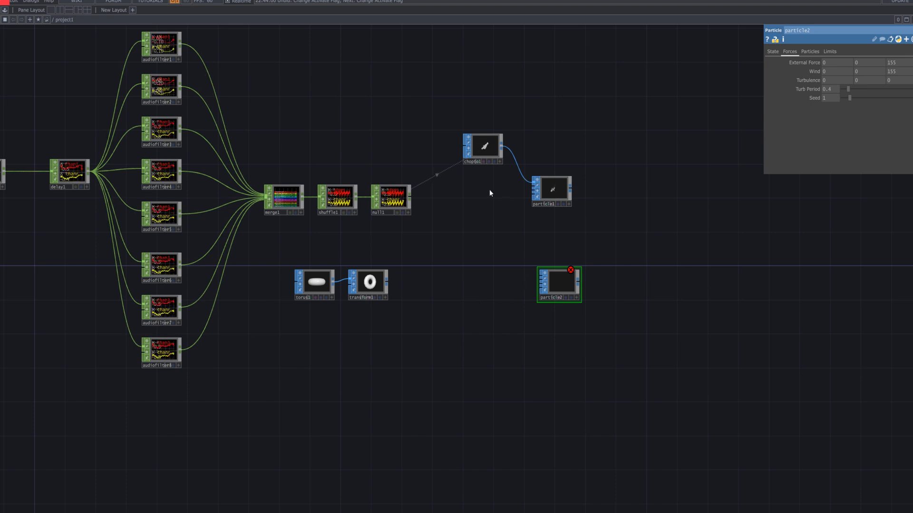
- Turn on Accurate Moves and Remove Unused Points for particle2 and render its particles as point sprites
{"action": "left_click", "coordinate": [772, 52]}
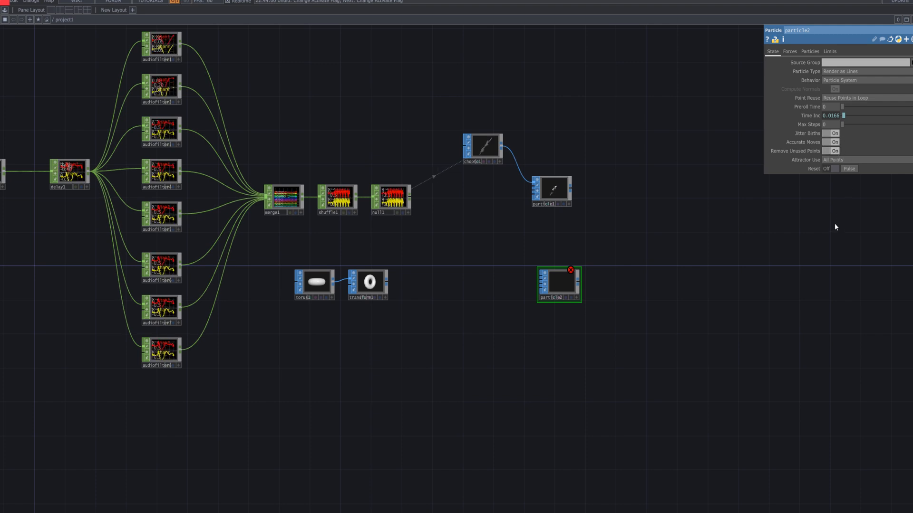
{"action": "left_click", "coordinate": [887, 73]}
{"action": "left_click", "coordinate": [868, 88]}
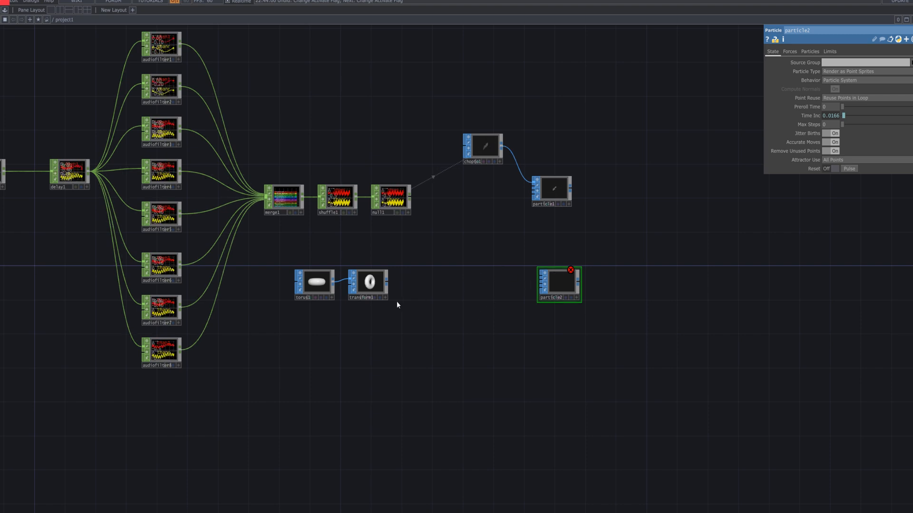
- Connect transform1 to particle1's last input and wire particle1's output into particle2's first input, placing particle2 below particle1
{"action": "left_click", "coordinate": [388, 282]}
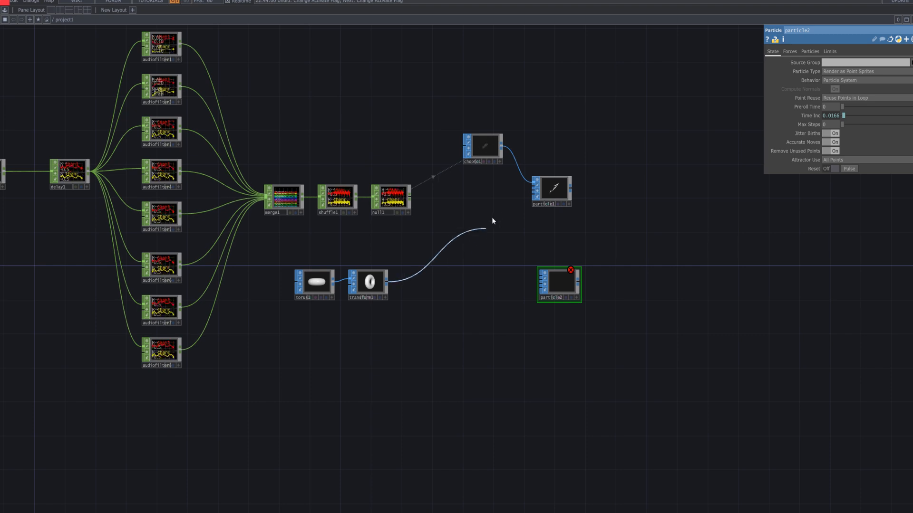
{"action": "left_click", "coordinate": [525, 193]}
{"action": "left_click_drag", "start_coordinate": [570, 284], "coordinate": [632, 276]}
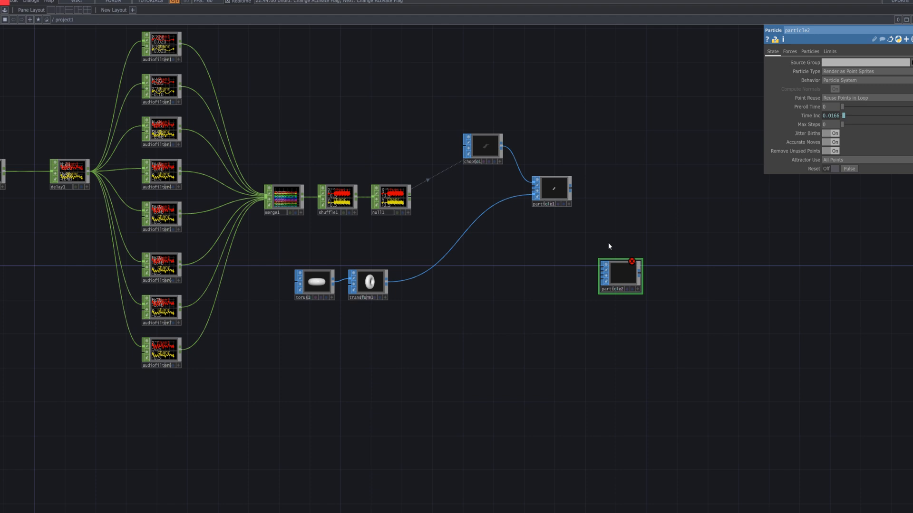
{"action": "left_click", "coordinate": [572, 190]}
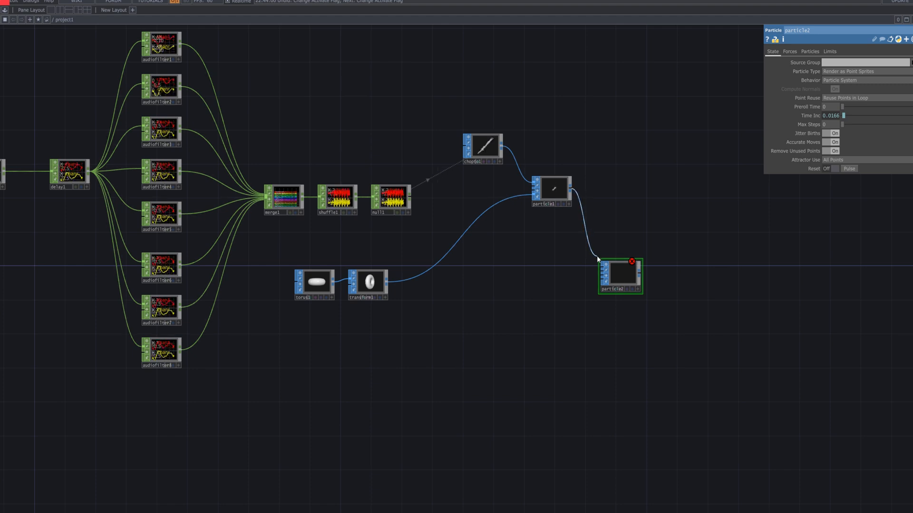
{"action": "left_click", "coordinate": [602, 267]}
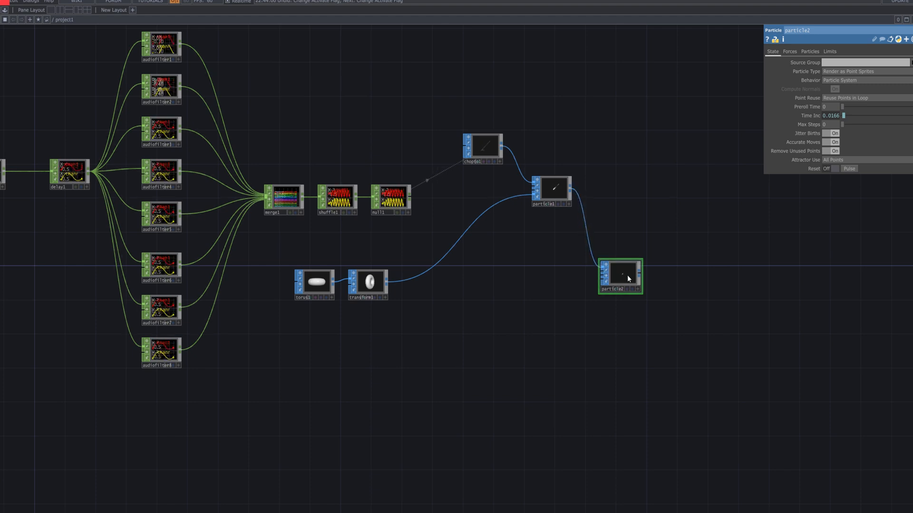
{"action": "left_click_drag", "start_coordinate": [628, 278], "coordinate": [611, 295]}
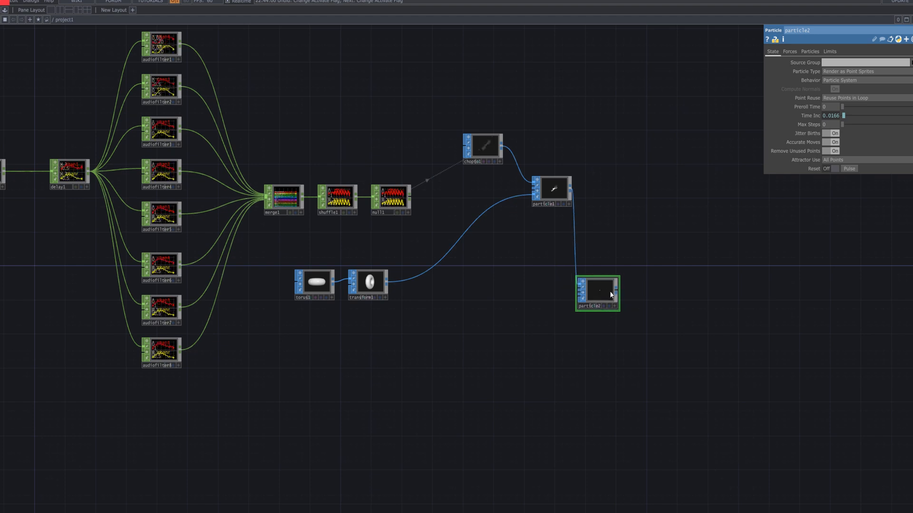
- Insert a Geometry COMP on particle1's output, between particle1 and particle2, placing it above particle2
{"action": "scroll", "coordinate": [611, 294], "scroll_direction": "up", "scroll_amount": 5}
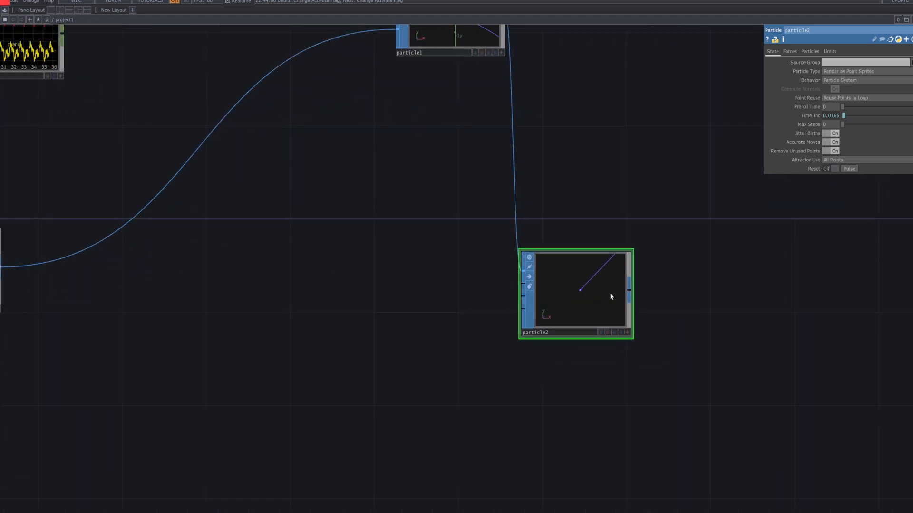
{"action": "left_click_drag", "start_coordinate": [607, 184], "coordinate": [566, 307]}
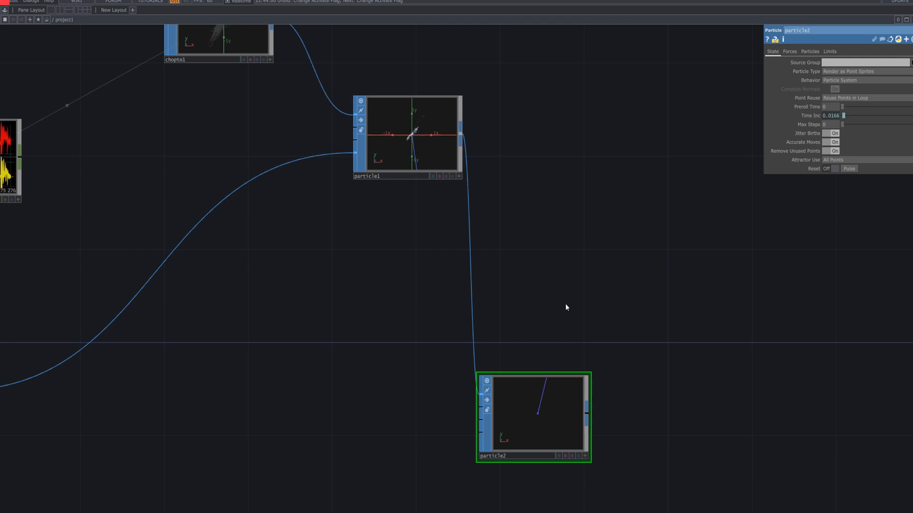
{"action": "scroll", "coordinate": [563, 304], "scroll_direction": "down", "scroll_amount": 5}
{"action": "left_click_drag", "start_coordinate": [592, 360], "coordinate": [621, 313]}
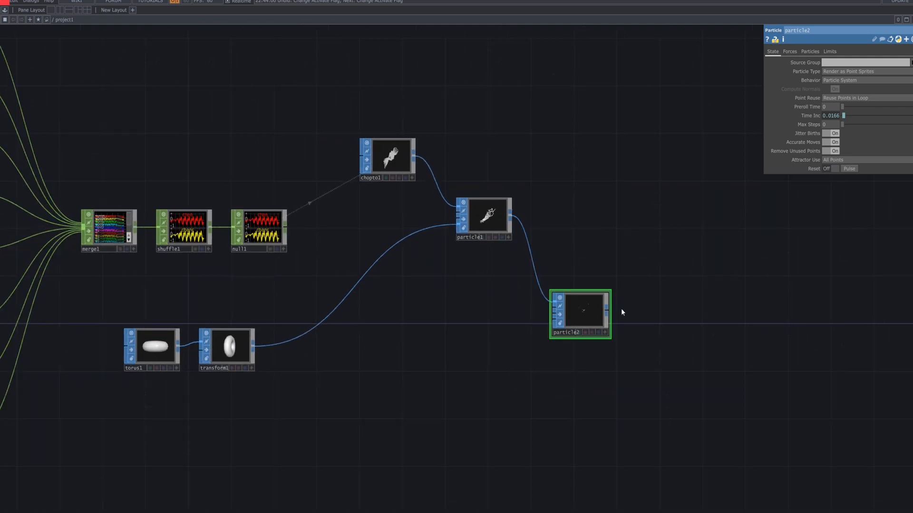
{"action": "scroll", "coordinate": [566, 273], "scroll_direction": "right", "scroll_amount": 5}
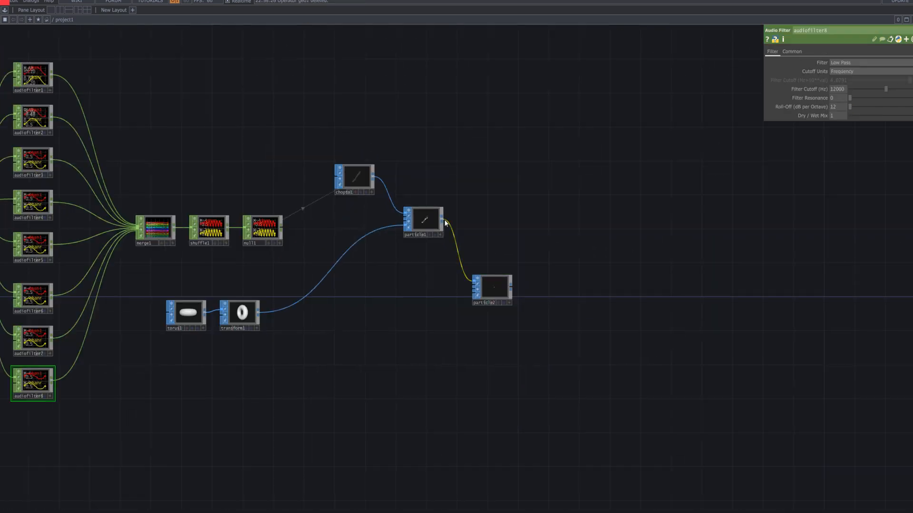
{"action": "right_click", "coordinate": [444, 218]}
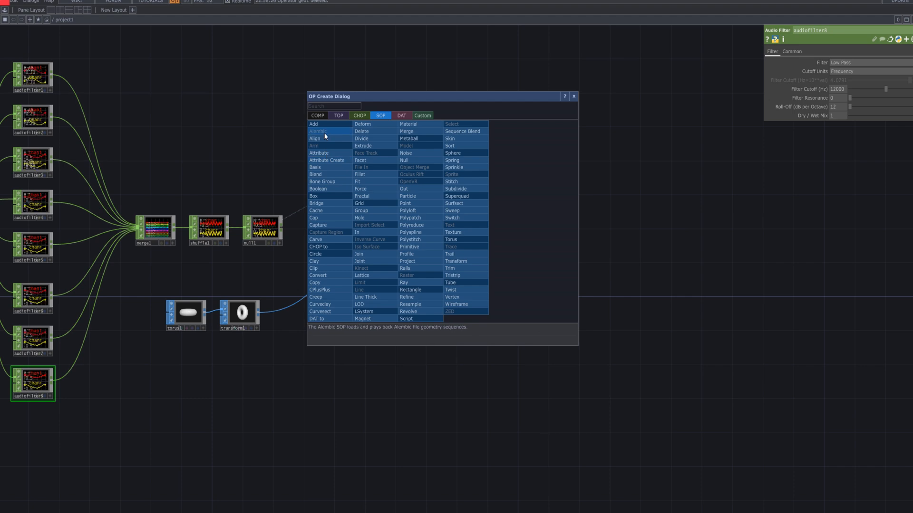
{"action": "left_click", "coordinate": [318, 115]}
{"action": "left_click", "coordinate": [336, 178]}
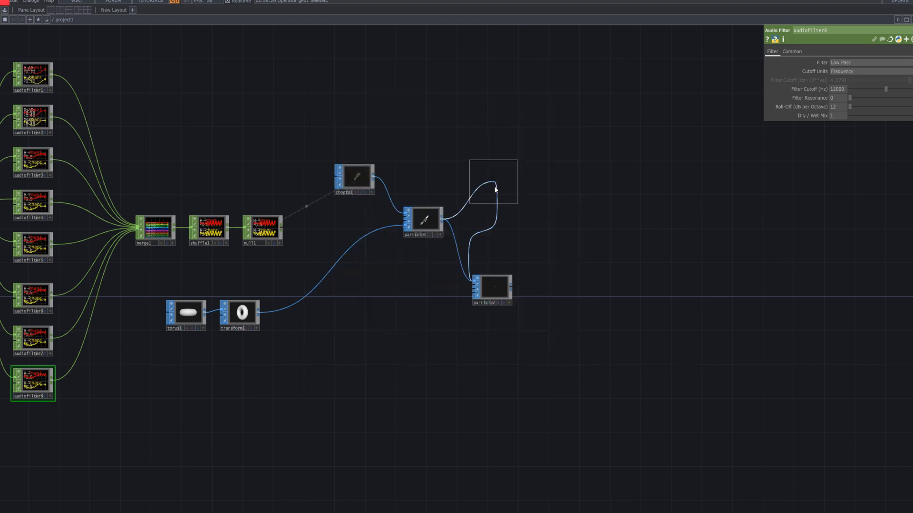
{"action": "left_click", "coordinate": [551, 196]}
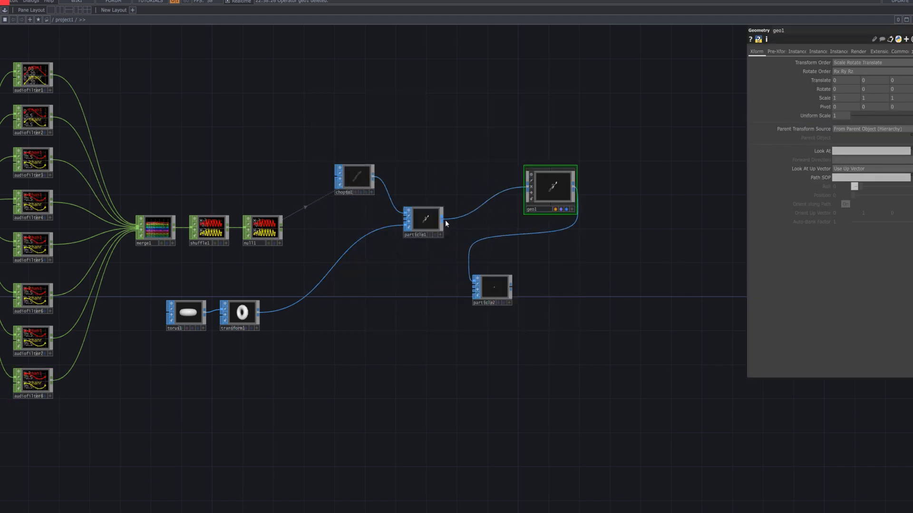
- Wire particle1's output directly into particle2 and disconnect geo1's output from particle2
{"action": "left_click_drag", "start_coordinate": [443, 219], "coordinate": [492, 313]}
{"action": "left_click_drag", "start_coordinate": [442, 220], "coordinate": [477, 311]}
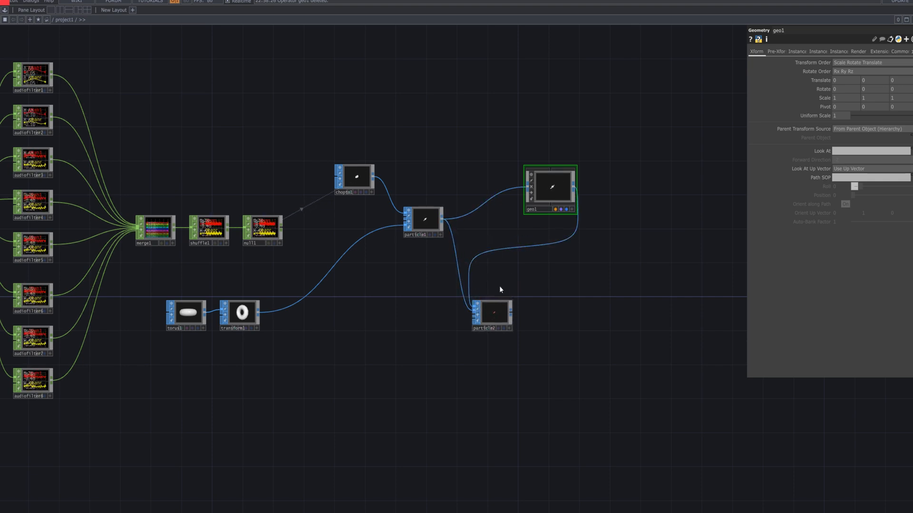
{"action": "right_click", "coordinate": [509, 248]}
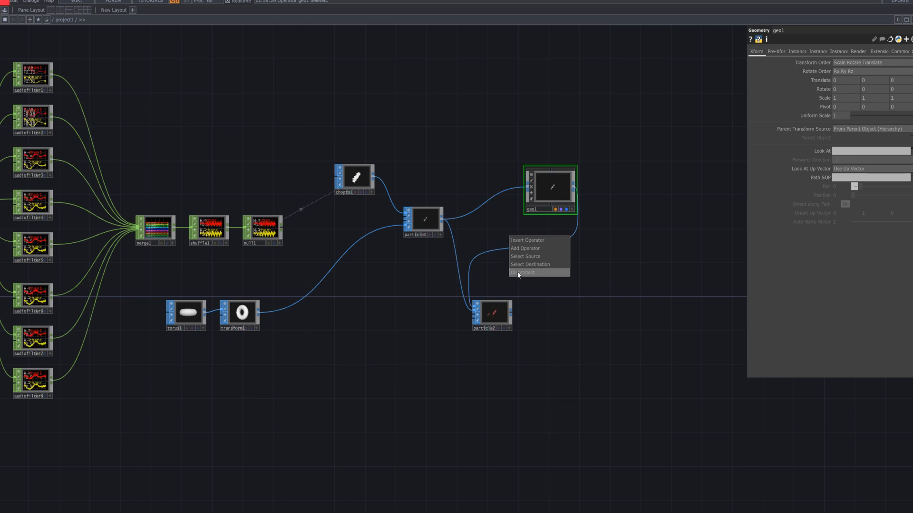
{"action": "left_click", "coordinate": [518, 273]}
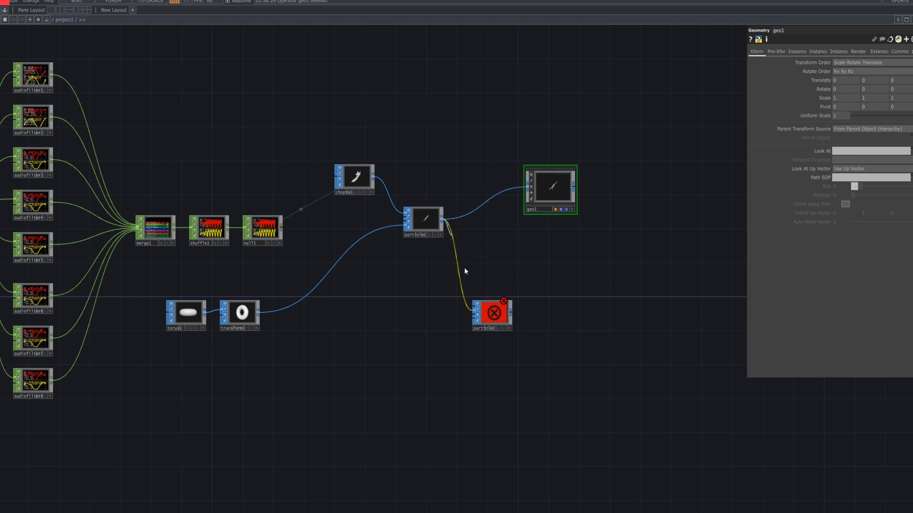
{"action": "key", "text": "Tab"}
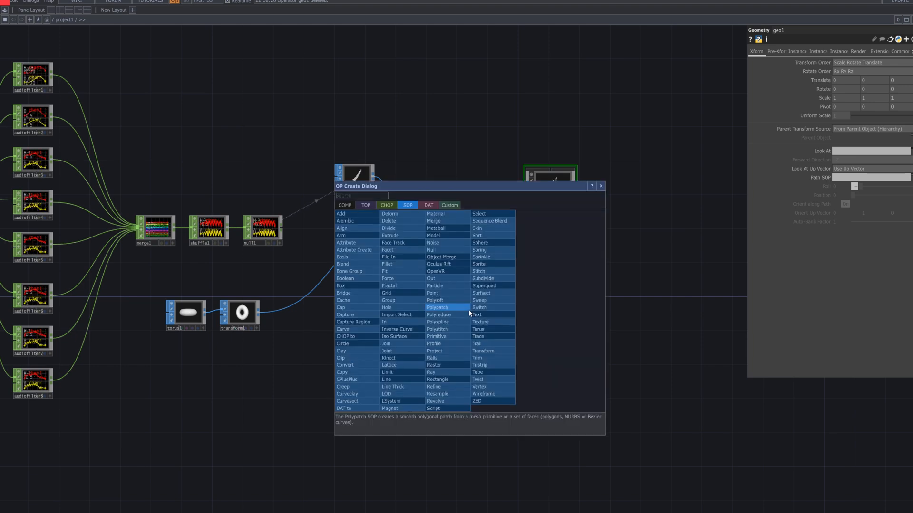
{"action": "left_click", "coordinate": [600, 187]}
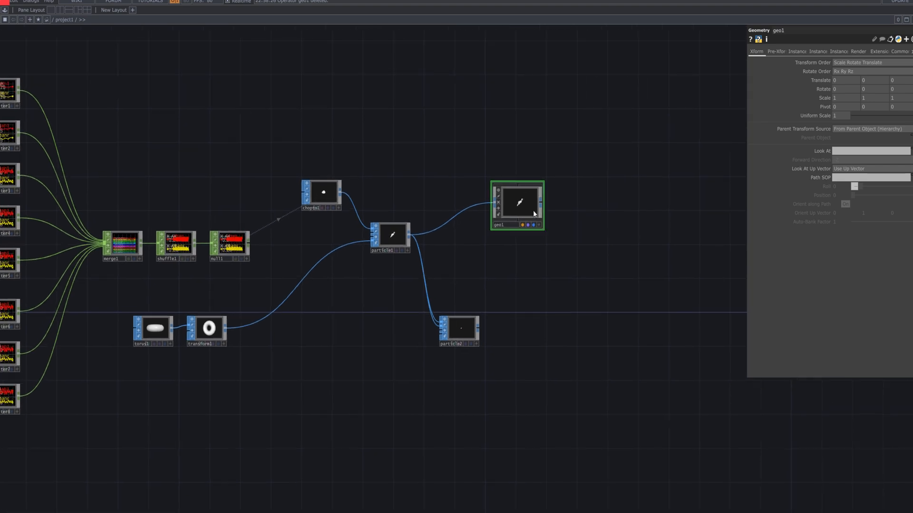
- Move geo1 closer to particle1 and set its X, Y and Z scale to 3.6 each
{"action": "left_click_drag", "start_coordinate": [535, 214], "coordinate": [478, 217]}
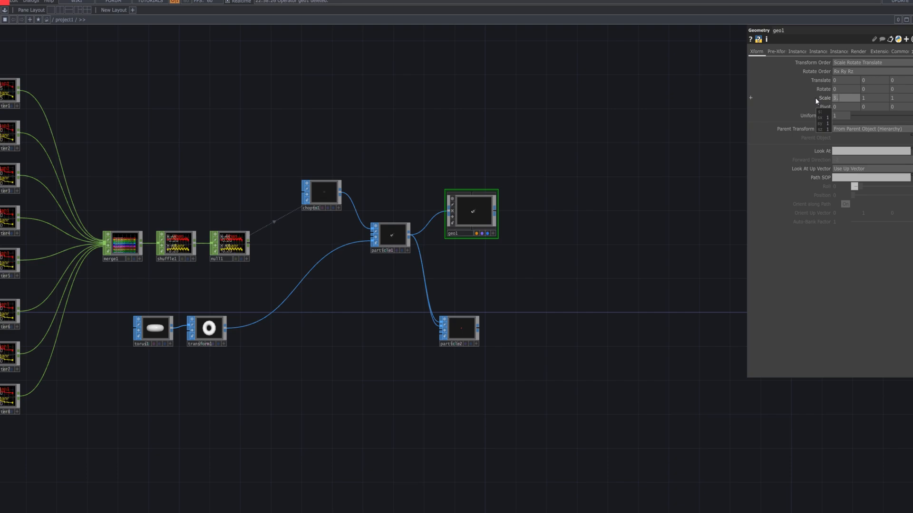
{"action": "type", "text": "6"}
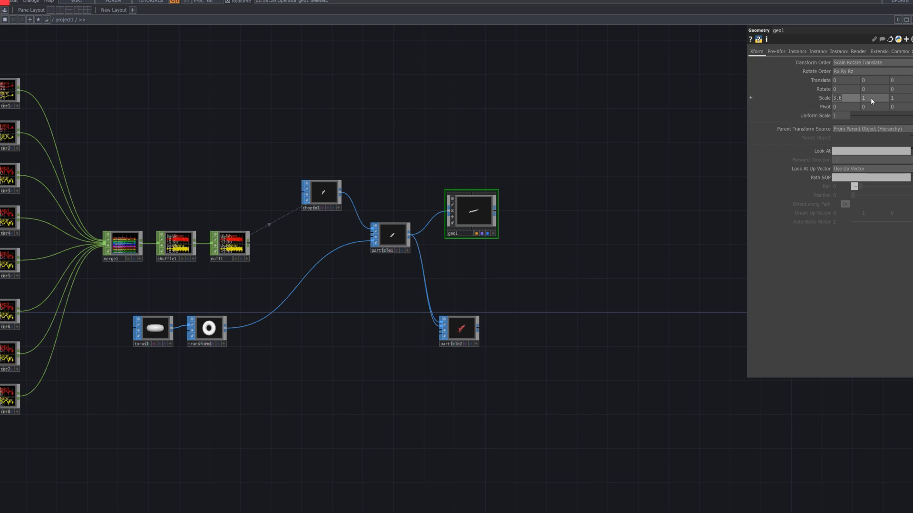
{"action": "key", "text": "Tab"}
{"action": "type", "text": "3.6"}
{"action": "key", "text": "Return"}
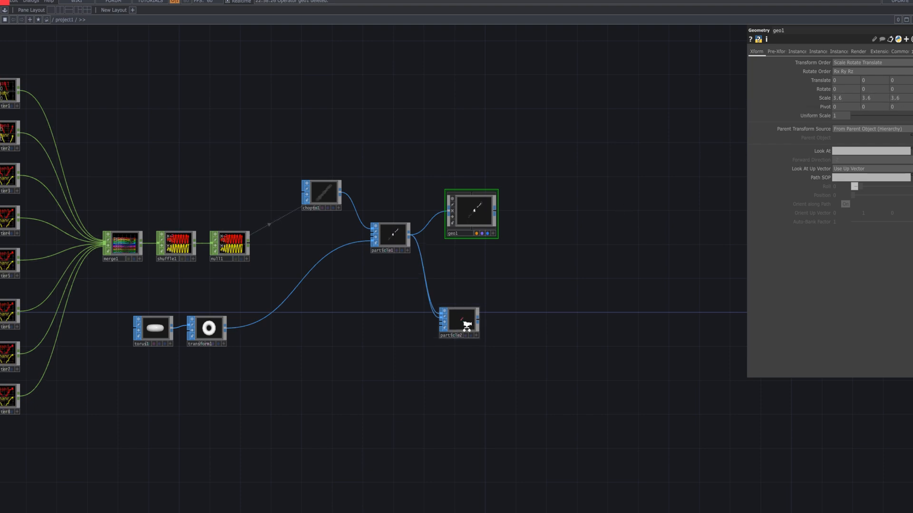
- Disconnect the duplicate wire from particle1 to particle2's second input and shift particle2 slightly right
{"action": "scroll", "coordinate": [463, 328], "scroll_direction": "up", "scroll_amount": 5}
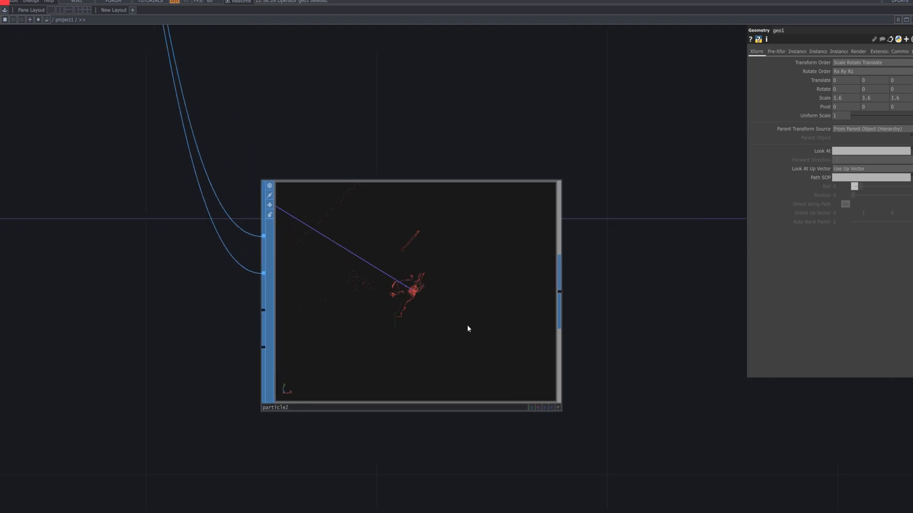
{"action": "scroll", "coordinate": [466, 324], "scroll_direction": "down", "scroll_amount": 5}
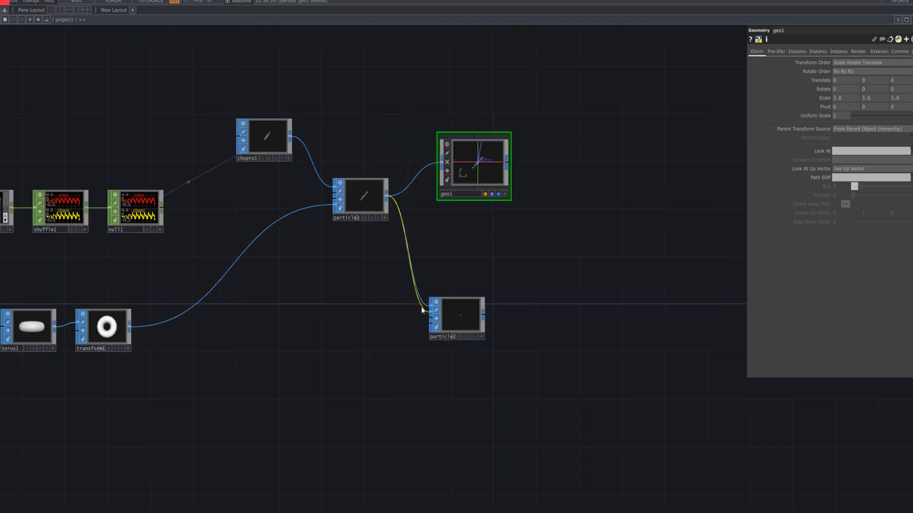
{"action": "right_click", "coordinate": [427, 310]}
{"action": "left_click", "coordinate": [458, 328]}
{"action": "left_click_drag", "start_coordinate": [458, 327], "coordinate": [483, 324]}
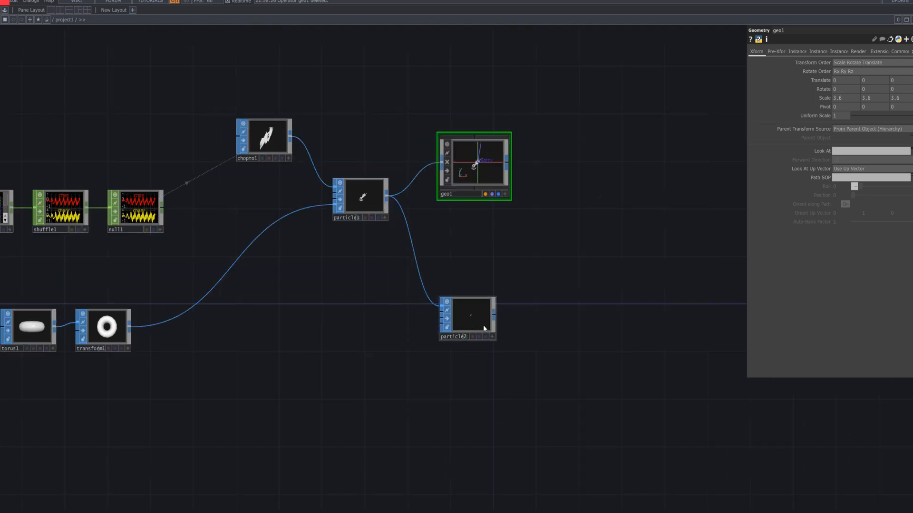
{"action": "left_click_drag", "start_coordinate": [552, 304], "coordinate": [499, 315]}
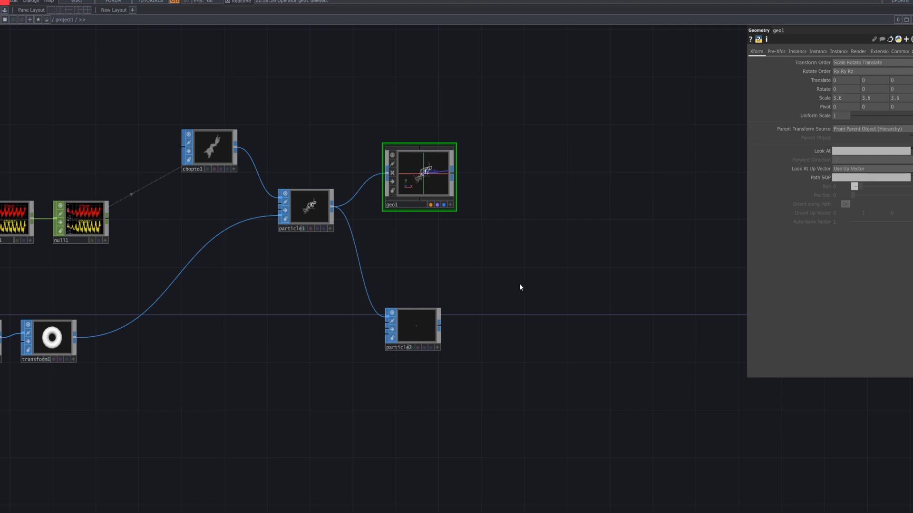
- Add a Constant MAT below geo1 and set its color to pink with red 1, green 0 and blue 0.53
{"action": "key", "text": "Tab"}
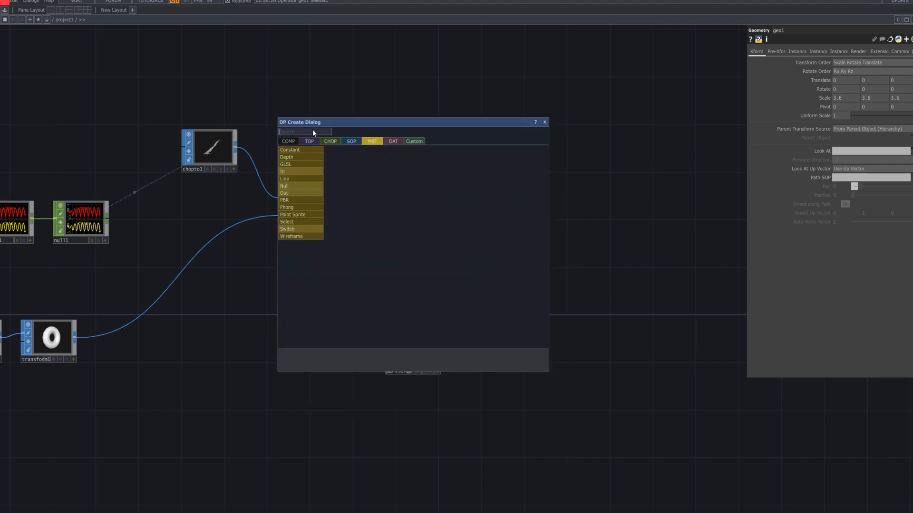
{"action": "left_click", "coordinate": [305, 150]}
{"action": "left_click", "coordinate": [428, 248]}
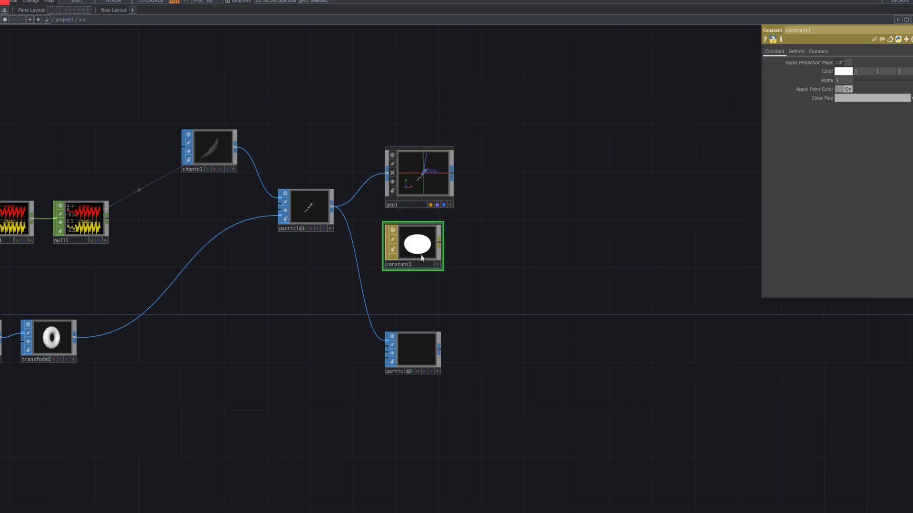
{"action": "left_click", "coordinate": [843, 72]}
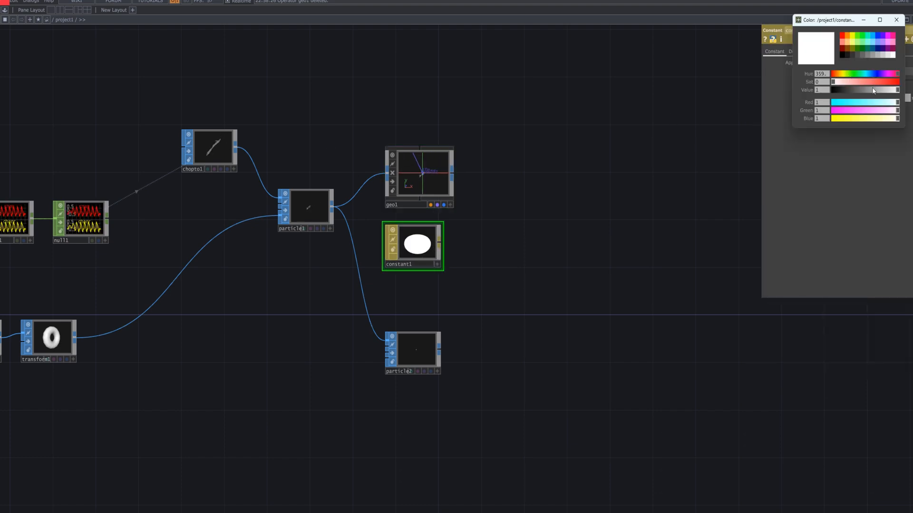
{"action": "left_click_drag", "start_coordinate": [894, 74], "coordinate": [900, 82]}
{"action": "left_click", "coordinate": [841, 82]}
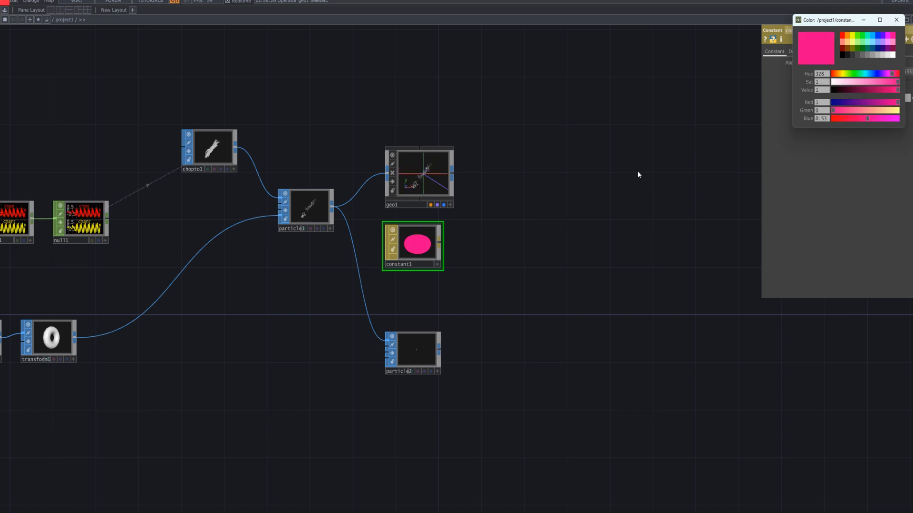
{"action": "left_click", "coordinate": [896, 21]}
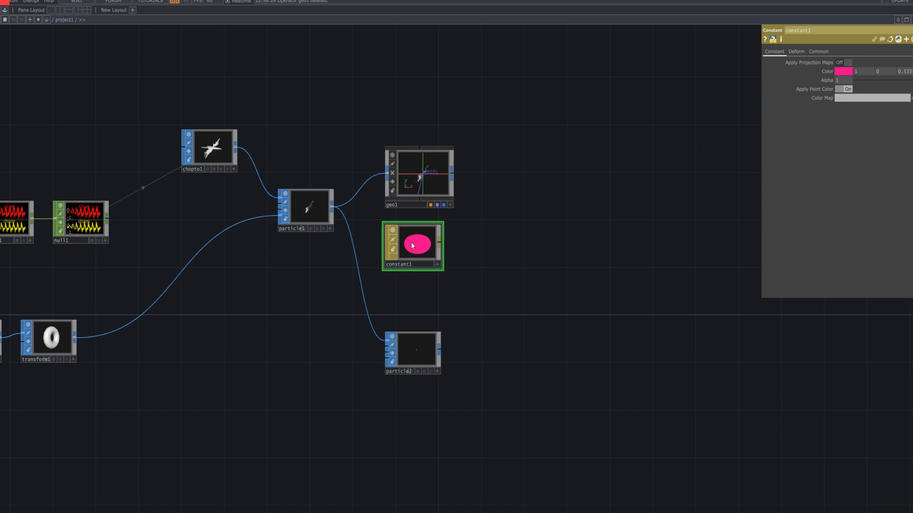
- Assign constant1 as geo1's material and nudge constant1 slightly right beneath geo1
{"action": "left_click_drag", "start_coordinate": [417, 244], "coordinate": [439, 199]}
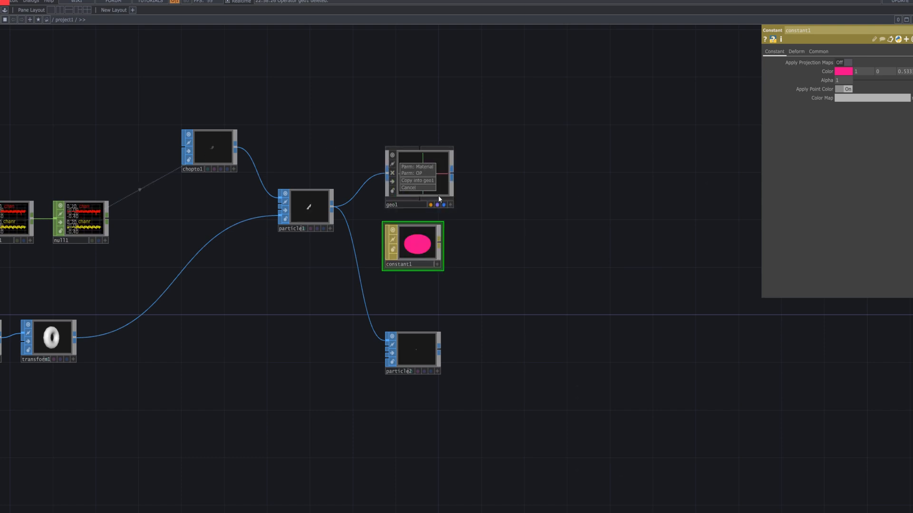
{"action": "left_click", "coordinate": [427, 166]}
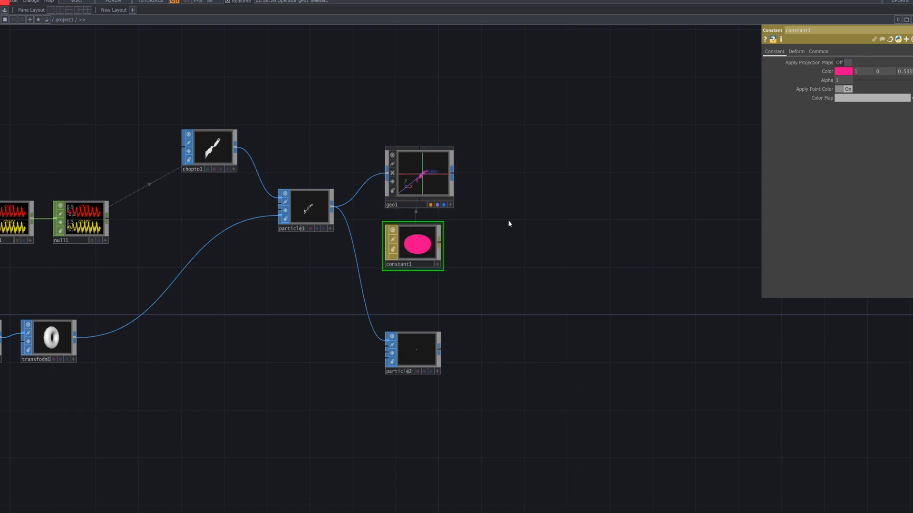
{"action": "scroll", "coordinate": [455, 214], "scroll_direction": "up", "scroll_amount": 5}
{"action": "left_click_drag", "start_coordinate": [533, 262], "coordinate": [560, 310]}
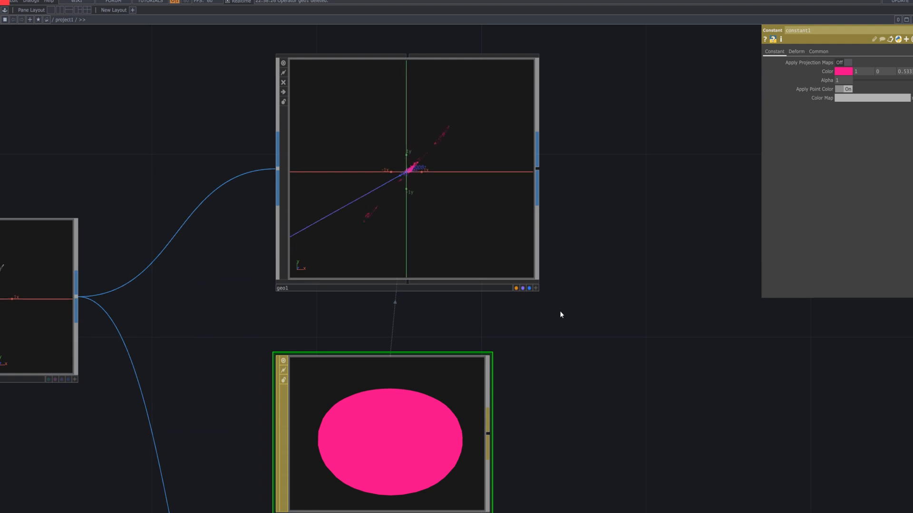
{"action": "scroll", "coordinate": [560, 310], "scroll_direction": "down", "scroll_amount": 5}
{"action": "left_click_drag", "start_coordinate": [553, 357], "coordinate": [531, 214]}
{"action": "left_click_drag", "start_coordinate": [476, 222], "coordinate": [491, 222]}
{"action": "left_click_drag", "start_coordinate": [558, 322], "coordinate": [546, 299]}
- Add a Geometry COMP on particle2's output, placing it beside particle2
{"action": "left_click", "coordinate": [491, 340]}
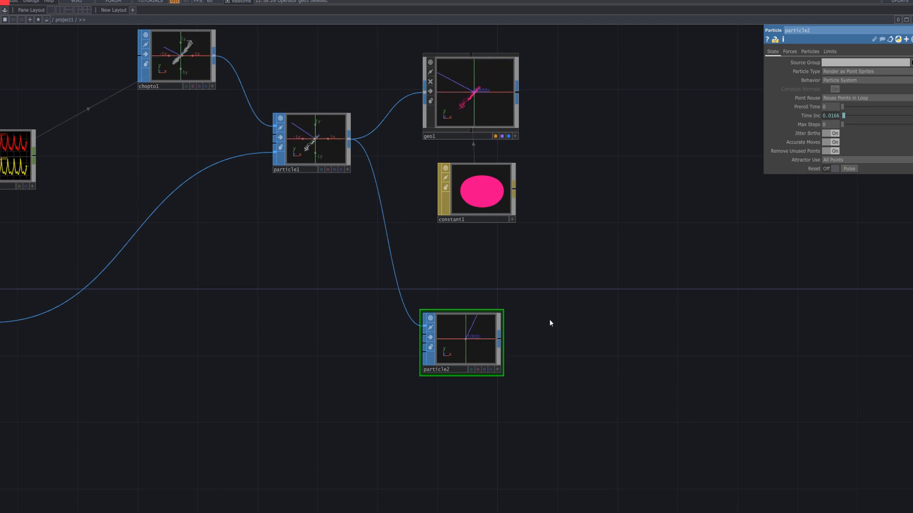
{"action": "right_click", "coordinate": [499, 342]}
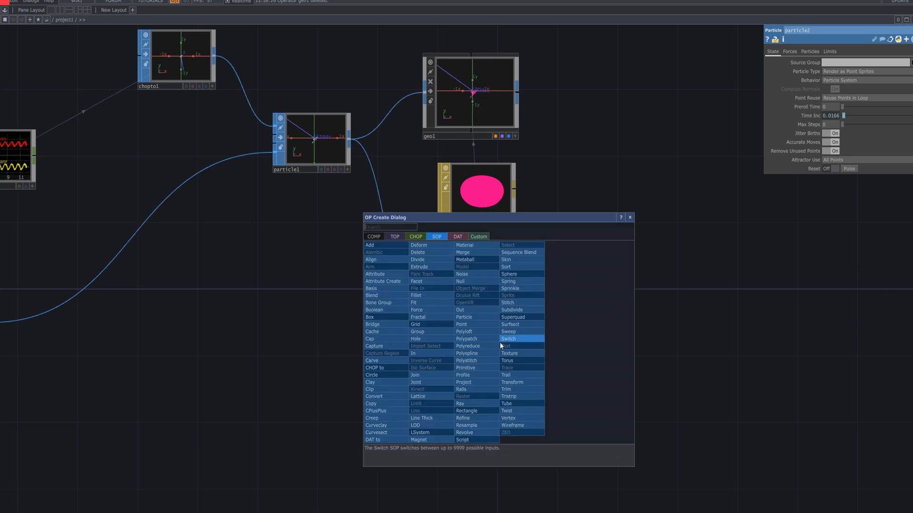
{"action": "left_click", "coordinate": [375, 236]}
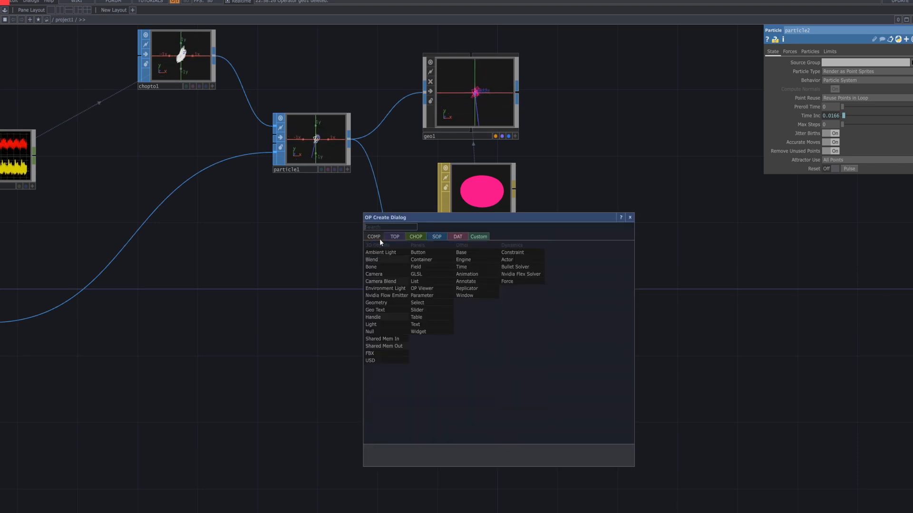
{"action": "type", "text": "g"}
{"action": "left_click", "coordinate": [398, 303]}
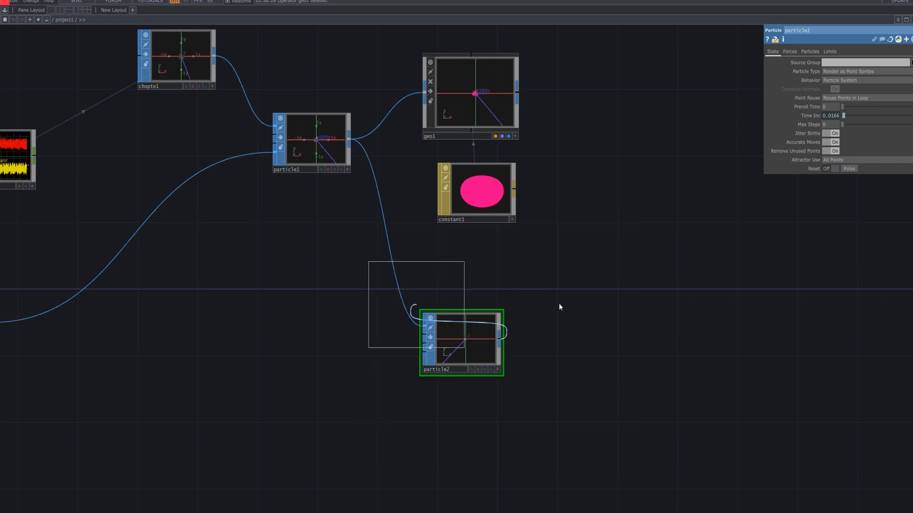
{"action": "left_click", "coordinate": [592, 347]}
{"action": "middle_click_drag", "start_coordinate": [662, 338], "coordinate": [615, 337]}
{"action": "scroll", "coordinate": [618, 347], "scroll_direction": "down", "scroll_amount": 3}
{"action": "middle_click_drag", "start_coordinate": [638, 371], "coordinate": [581, 310]}
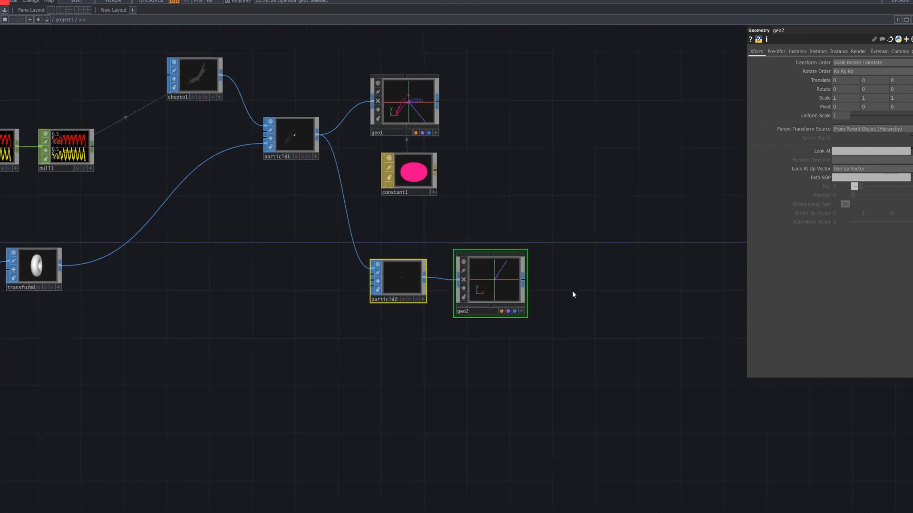
- Add a Constant MAT below geo2 and give it the same pink color, red 1, green 0 and blue 0.53
{"action": "left_click", "coordinate": [779, 52]}
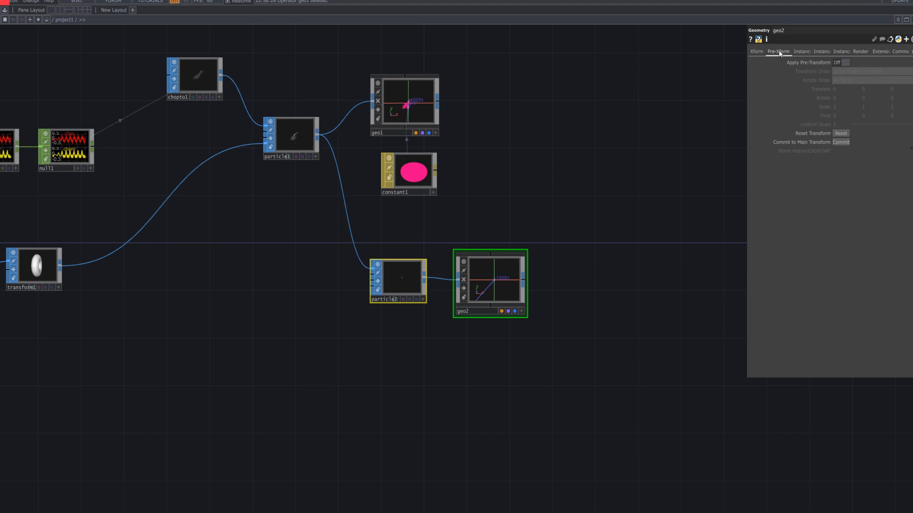
{"action": "left_click_drag", "start_coordinate": [562, 343], "coordinate": [582, 333]}
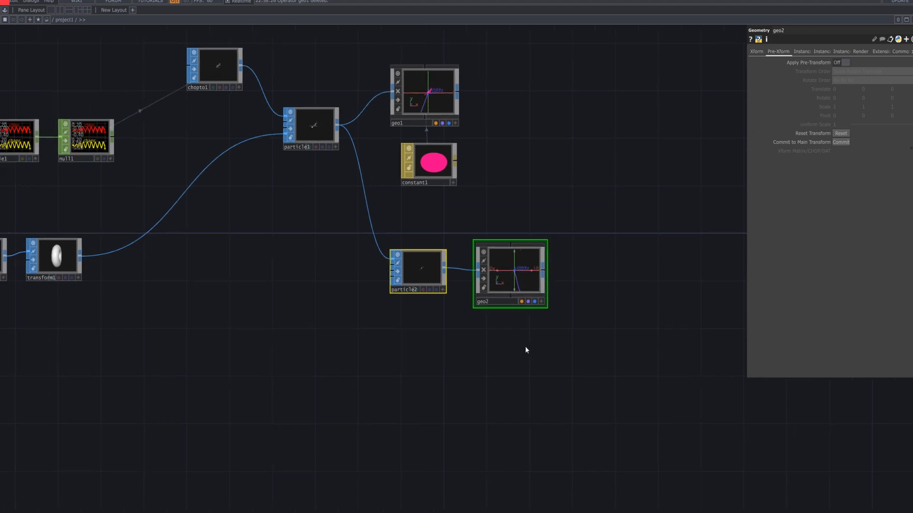
{"action": "double_click", "coordinate": [525, 346]}
{"action": "left_click", "coordinate": [486, 243]}
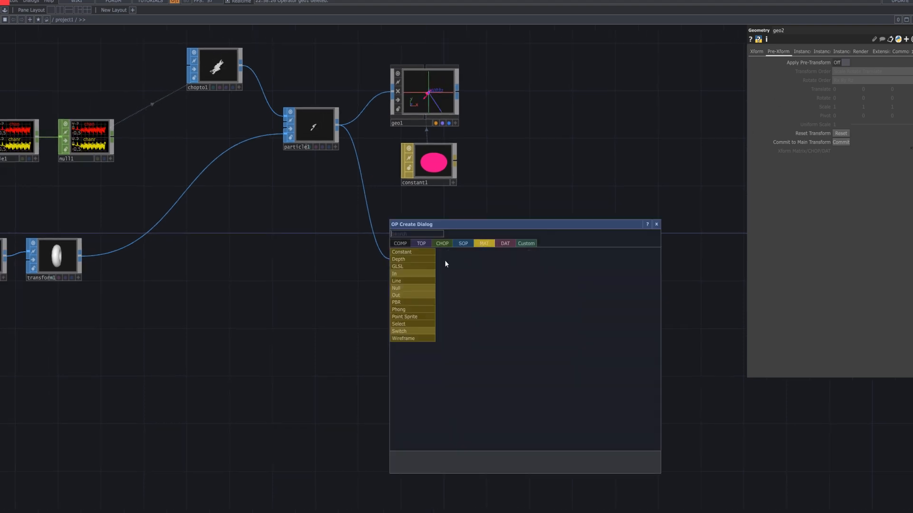
{"action": "type", "text": "co"}
{"action": "left_click", "coordinate": [423, 251]}
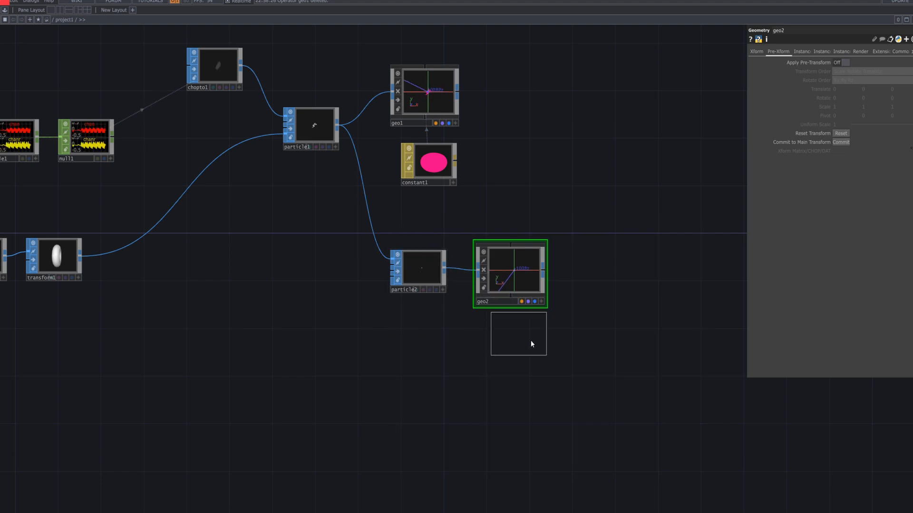
{"action": "left_click", "coordinate": [514, 355]}
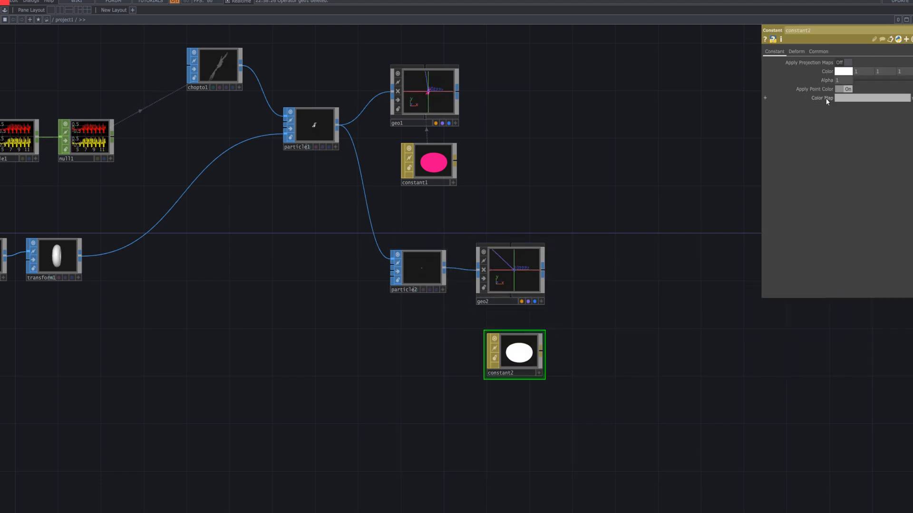
{"action": "left_click", "coordinate": [839, 74]}
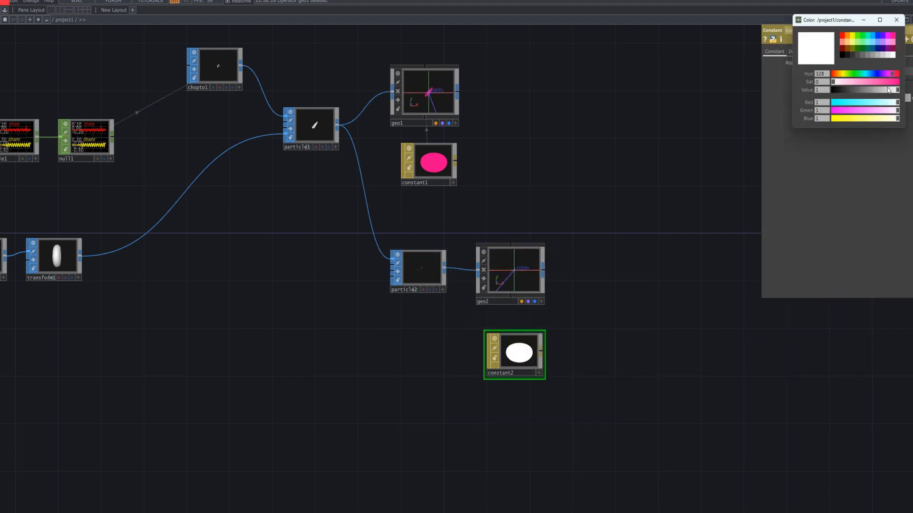
{"action": "left_click", "coordinate": [892, 40]}
{"action": "left_click", "coordinate": [896, 19]}
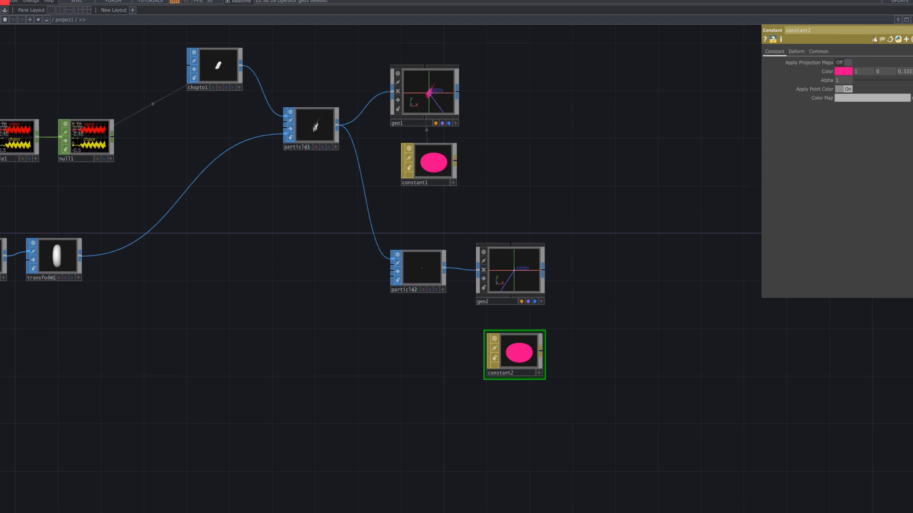
- Assign constant2 as geo2's material and check the result in geo2's viewer
{"action": "left_click_drag", "start_coordinate": [527, 343], "coordinate": [546, 274]}
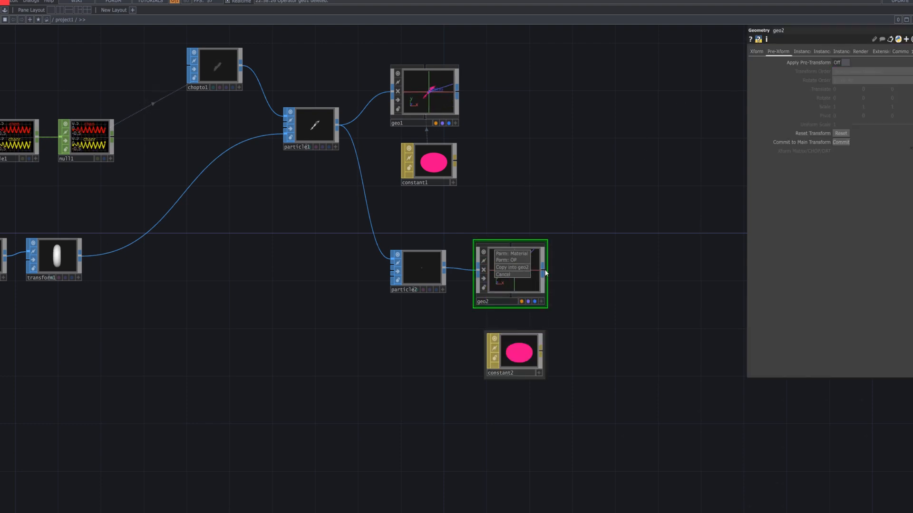
{"action": "left_click", "coordinate": [523, 253]}
{"action": "left_click_drag", "start_coordinate": [623, 307], "coordinate": [599, 312]}
{"action": "scroll", "coordinate": [525, 301], "scroll_direction": "up", "scroll_amount": 5}
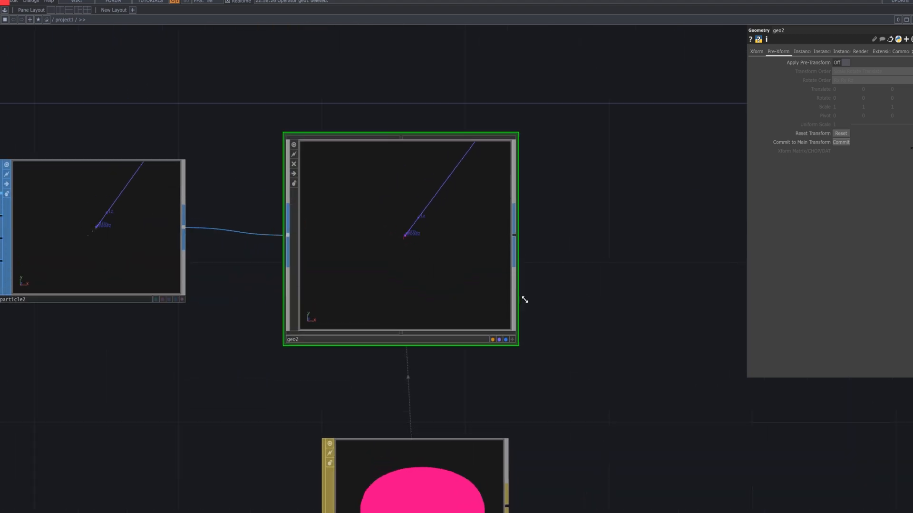
{"action": "scroll", "coordinate": [524, 298], "scroll_direction": "down", "scroll_amount": 6}
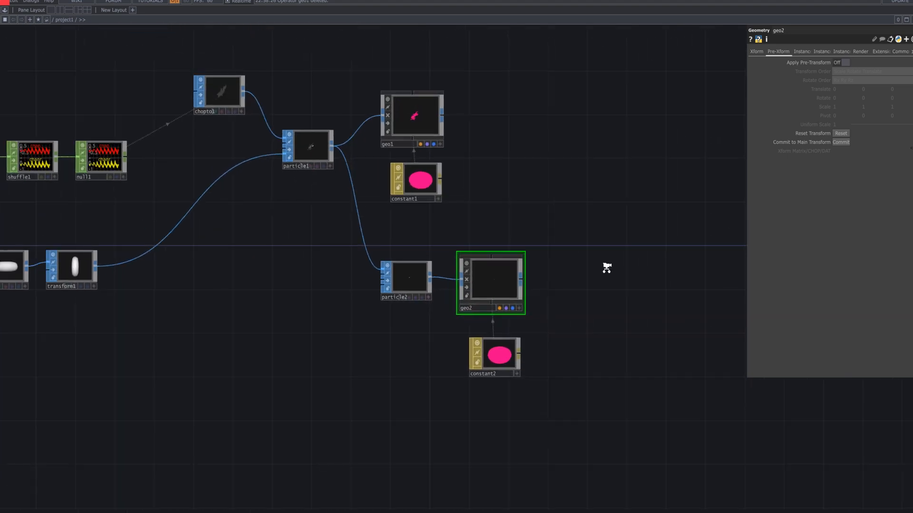
- Move particle2, geo2 and constant2 together so that they sit beneath particle1 and geo1
{"action": "scroll", "coordinate": [612, 269], "scroll_direction": "down", "scroll_amount": 3}
{"action": "left_click_drag", "start_coordinate": [612, 269], "coordinate": [553, 285]}
{"action": "left_click_drag", "start_coordinate": [427, 350], "coordinate": [388, 262]}
{"action": "left_click_drag", "start_coordinate": [469, 287], "coordinate": [406, 287]}
{"action": "left_click_drag", "start_coordinate": [507, 290], "coordinate": [506, 305]}
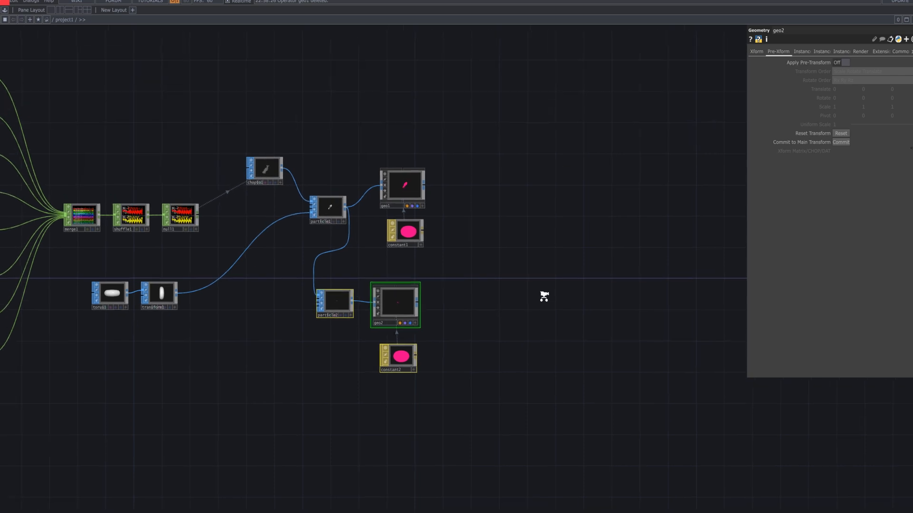
- Add a Camera COMP to the network and place it in the free space above geo1, slightly to its right
{"action": "scroll", "coordinate": [545, 296], "scroll_direction": "down", "scroll_amount": 3}
{"action": "left_click_drag", "start_coordinate": [578, 301], "coordinate": [646, 306]}
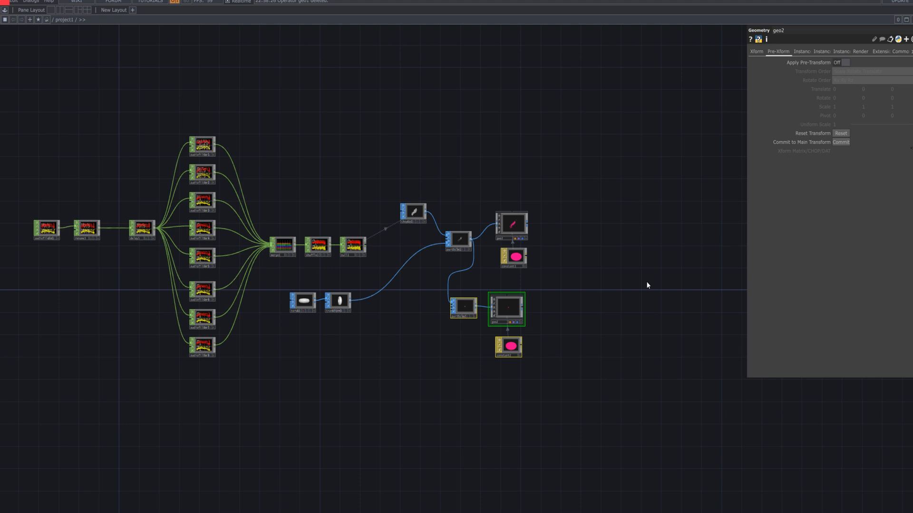
{"action": "double_click", "coordinate": [570, 196]}
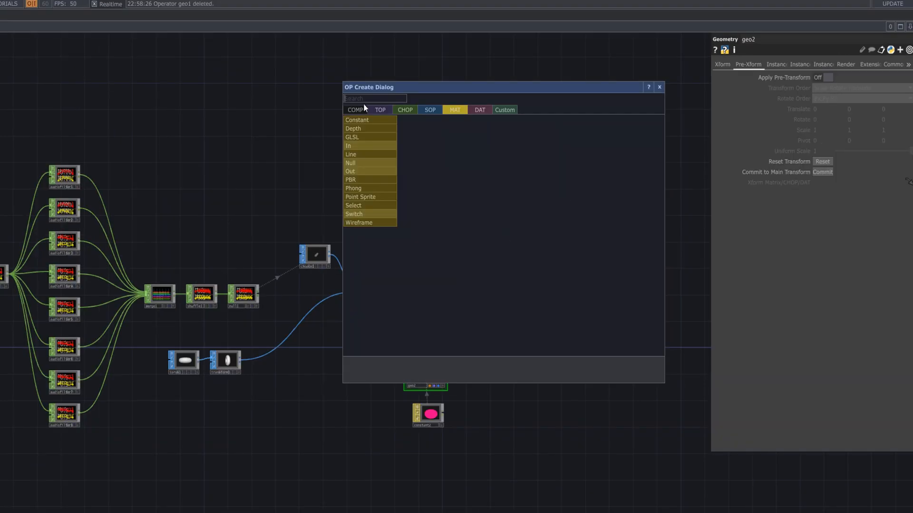
{"action": "left_click", "coordinate": [452, 91]}
{"action": "type", "text": "caa"}
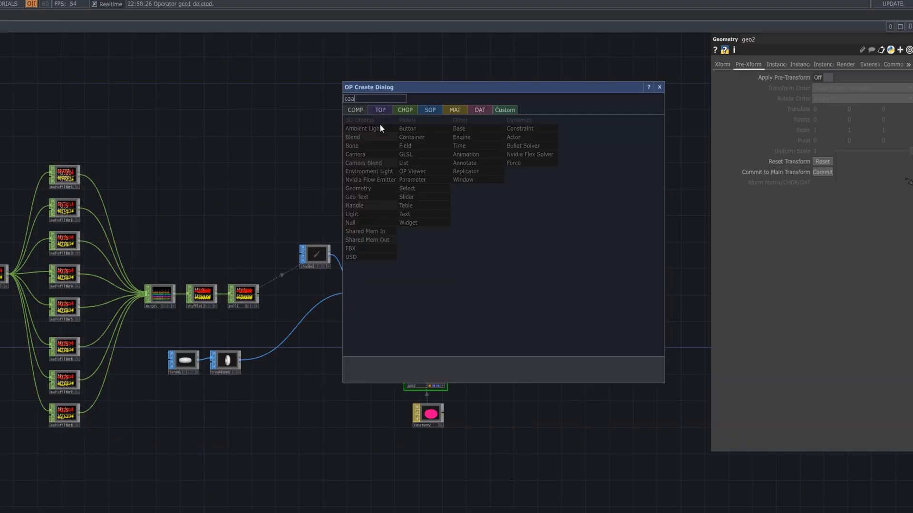
{"action": "key", "text": "BackSpace"}
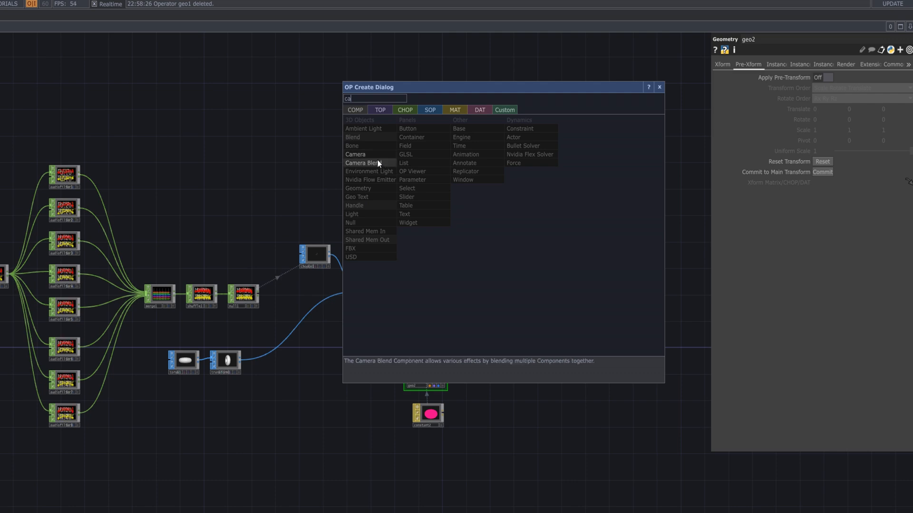
{"action": "left_click", "coordinate": [377, 155]}
{"action": "left_click", "coordinate": [542, 253]}
{"action": "left_click_drag", "start_coordinate": [542, 253], "coordinate": [472, 223]}
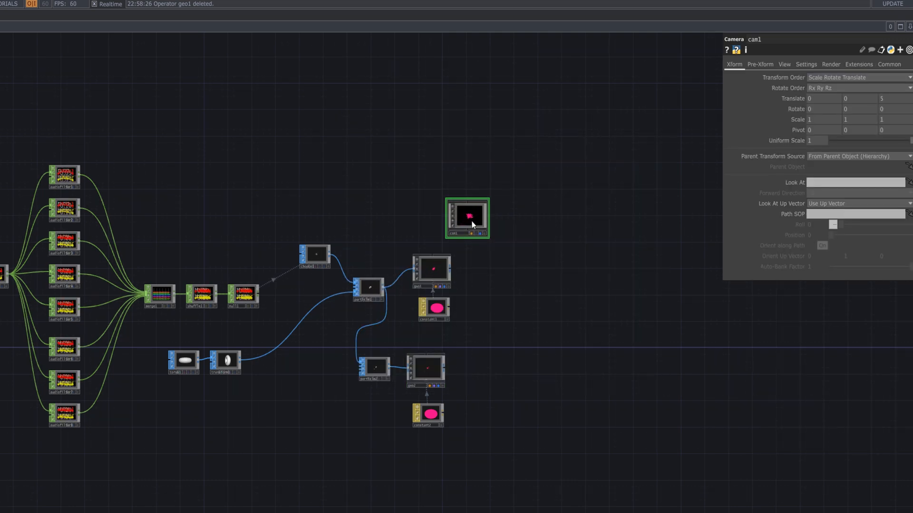
{"action": "left_click_drag", "start_coordinate": [472, 223], "coordinate": [487, 180]}
{"action": "left_click_drag", "start_coordinate": [483, 277], "coordinate": [434, 270]}
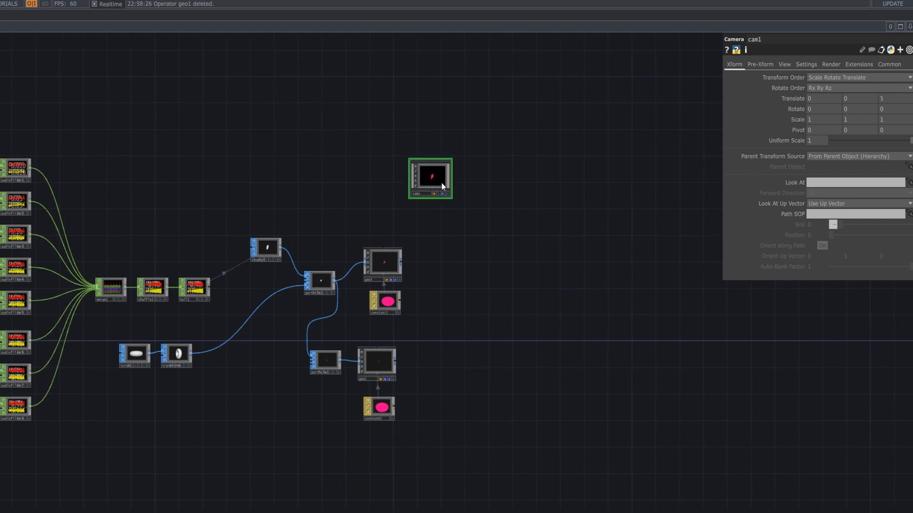
{"action": "left_click_drag", "start_coordinate": [441, 183], "coordinate": [454, 190]}
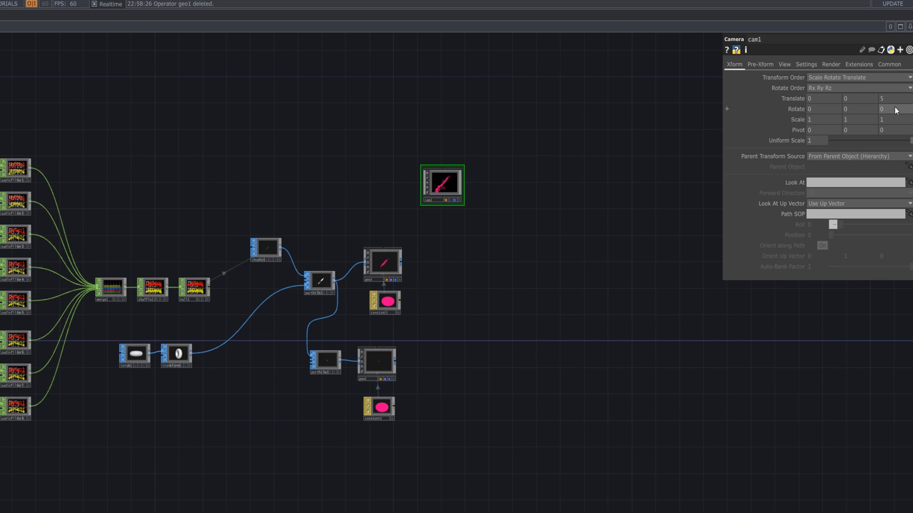
- Set cam1's horizontal FOV angle to 3.8
{"action": "left_click", "coordinate": [775, 64]}
{"action": "left_click", "coordinate": [785, 66]}
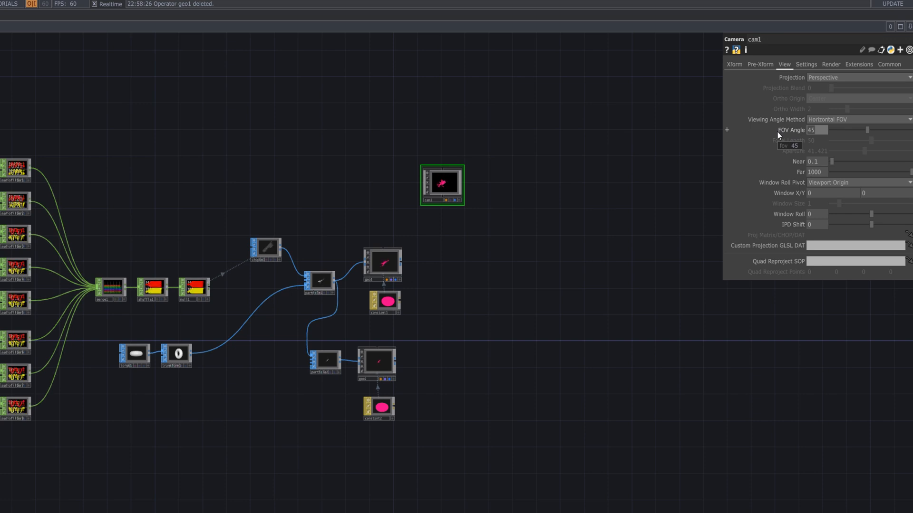
{"action": "type", "text": "3.8"}
{"action": "key", "text": "Return"}
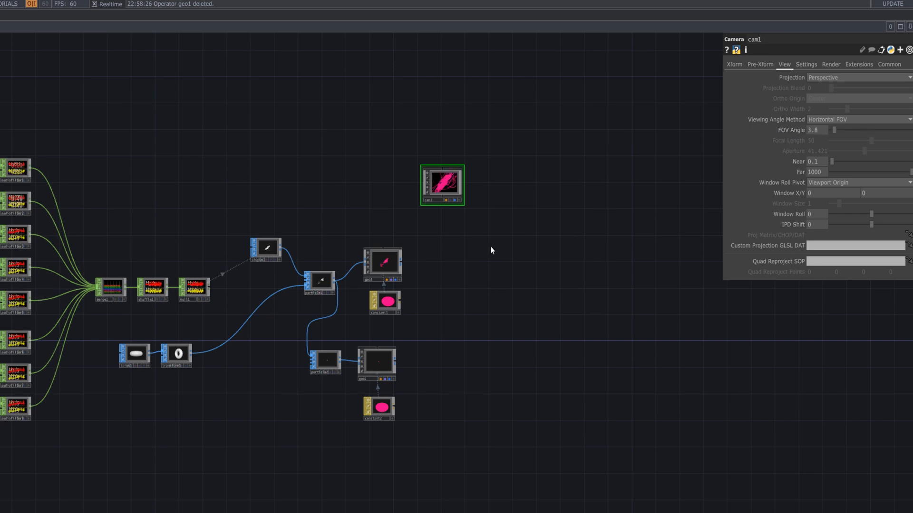
- Check the particles up close in cam1's viewer and set the camera's near clipping distance to 0
{"action": "scroll", "coordinate": [491, 246], "scroll_direction": "up", "scroll_amount": 4}
{"action": "left_click_drag", "start_coordinate": [484, 241], "coordinate": [663, 423]}
{"action": "scroll", "coordinate": [530, 352], "scroll_direction": "up", "scroll_amount": 4}
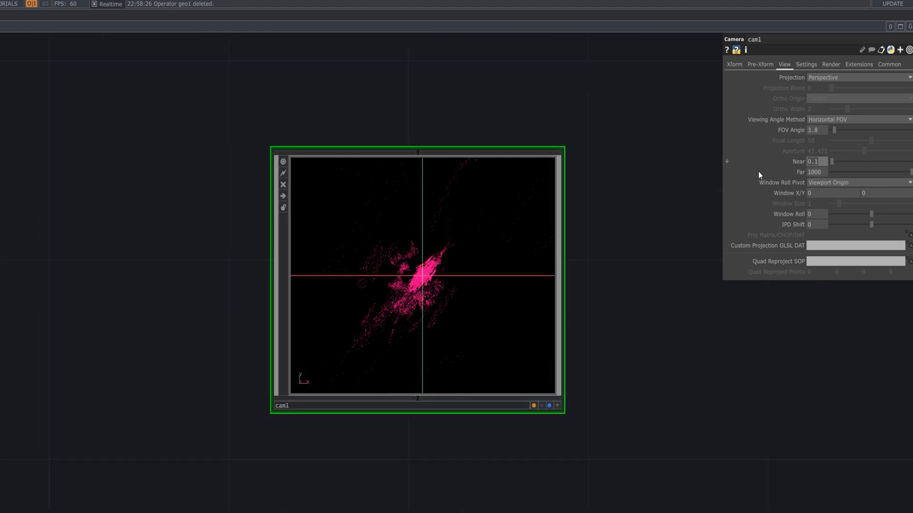
{"action": "type", "text": "0"}
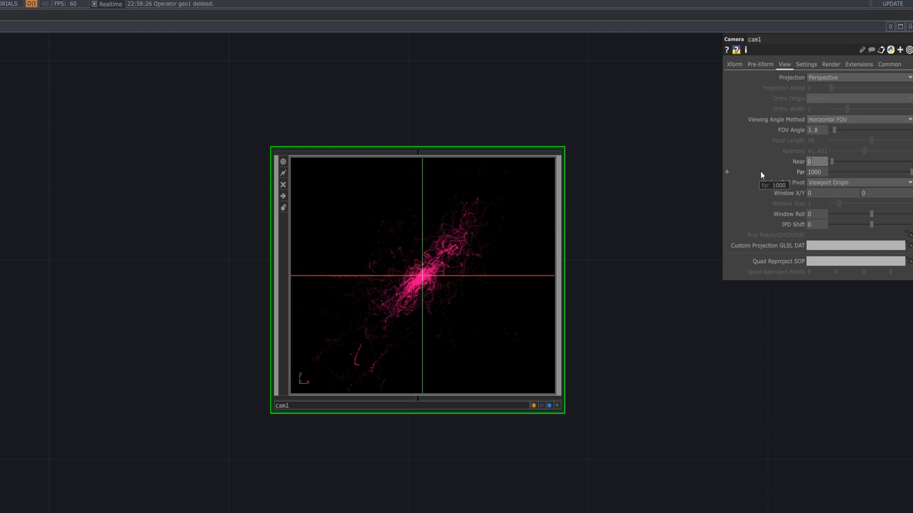
- Set cam1's Near clipping distance to 0.0001 and its Far distance to 200
{"action": "key", "text": "Return"}
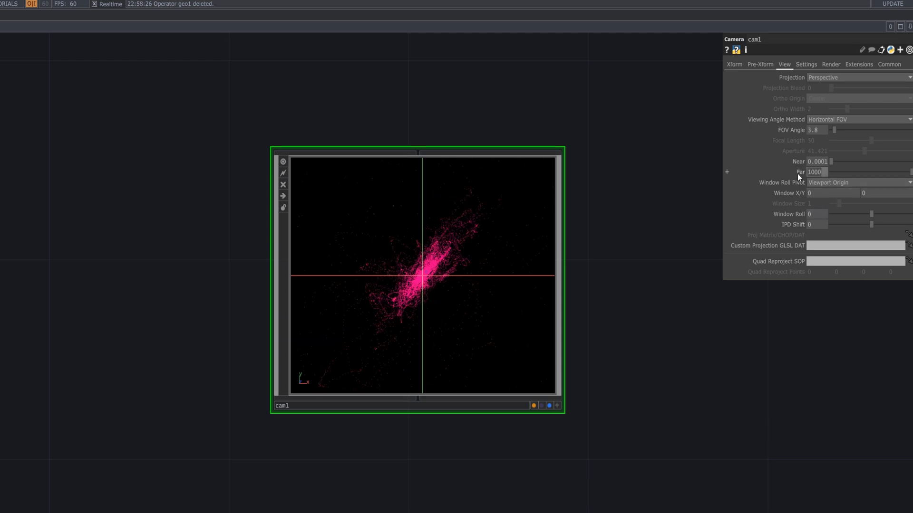
{"action": "type", "text": "400"}
{"action": "key", "text": "Return"}
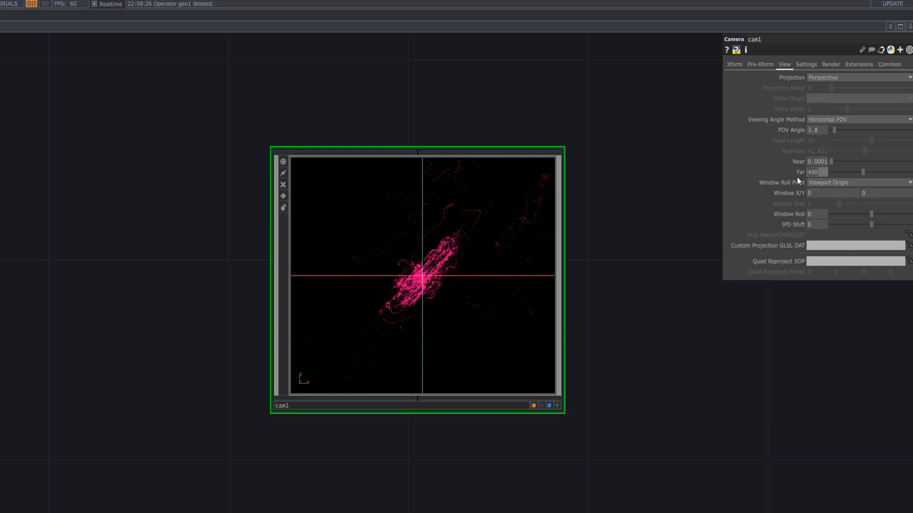
{"action": "type", "text": "200"}
{"action": "key", "text": "Return"}
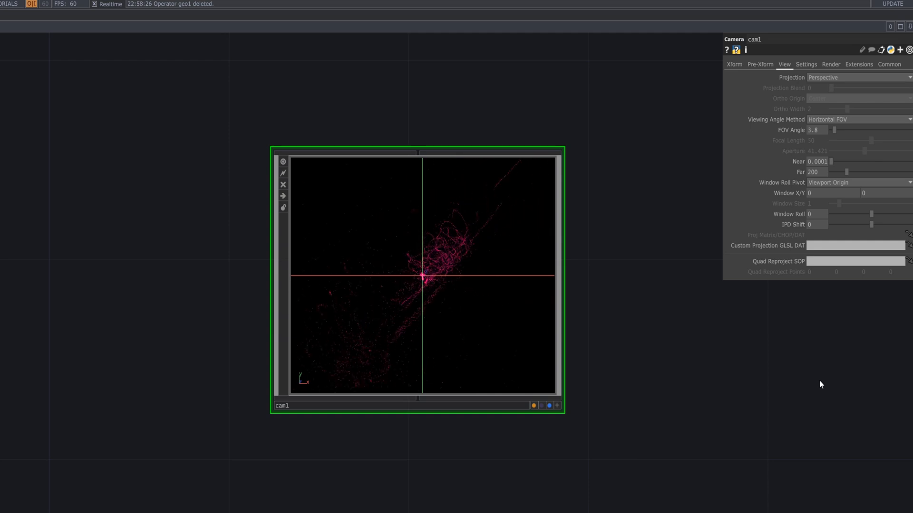
- Set cam1's Window Roll Pivot to Legacy Behavior and drive Window Roll with the expression absTime.seconds*30
{"action": "left_click", "coordinate": [854, 181]}
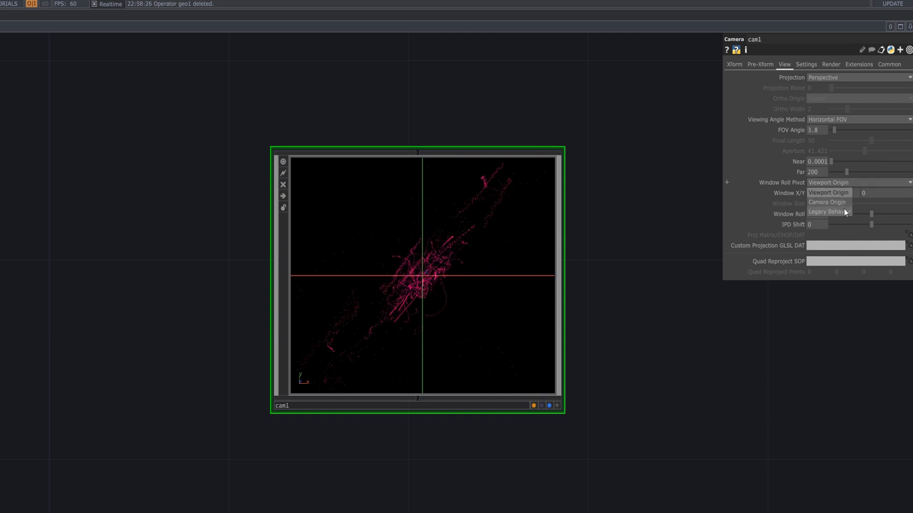
{"action": "left_click", "coordinate": [844, 210]}
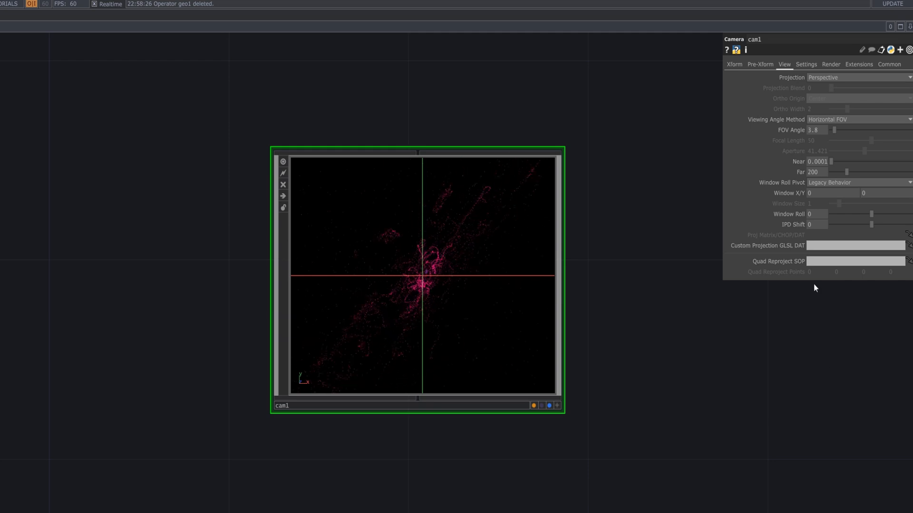
{"action": "left_click", "coordinate": [794, 213]}
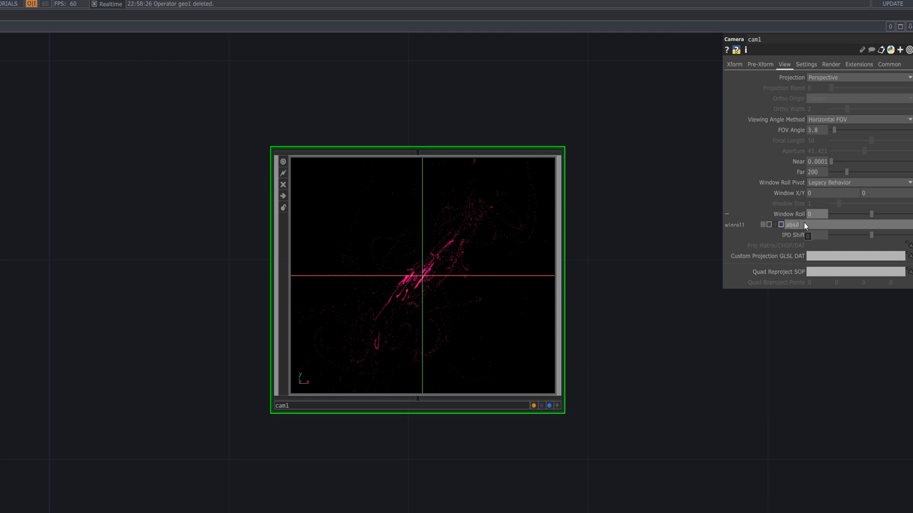
{"action": "type", "text": "absd"}
{"action": "key", "text": "BackSpace"}
{"action": "type", "text": "Ti"}
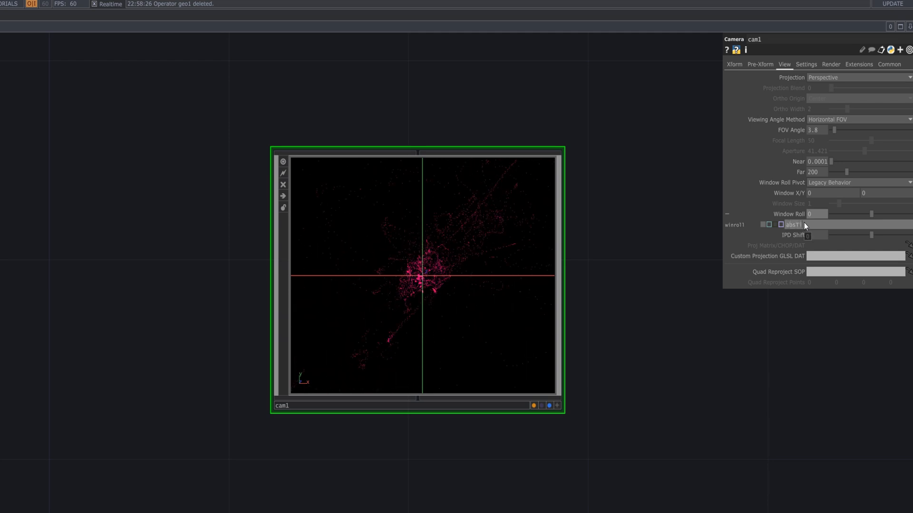
{"action": "type", "text": "me."}
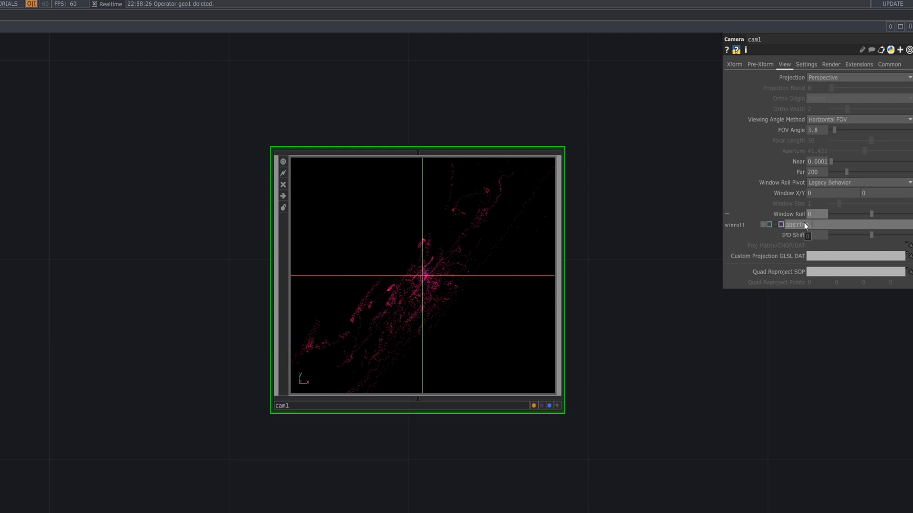
{"action": "type", "text": "second"}
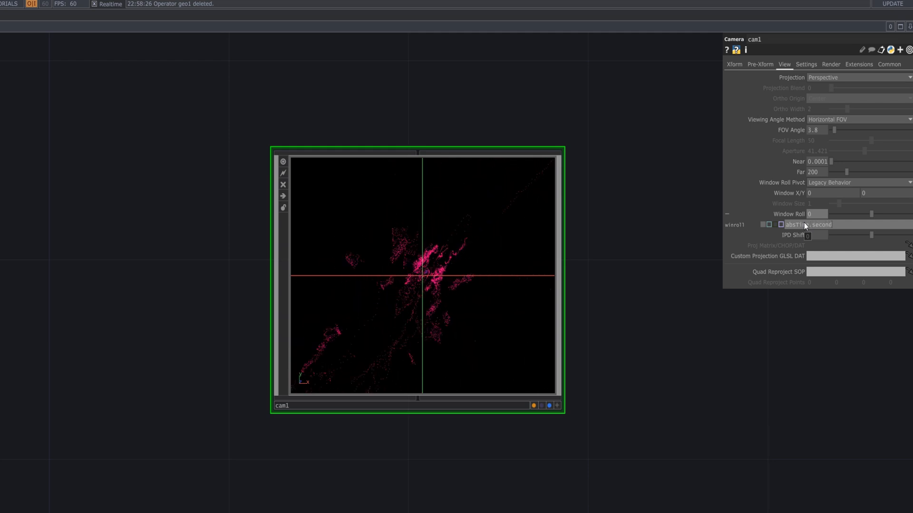
{"action": "type", "text": "s*"}
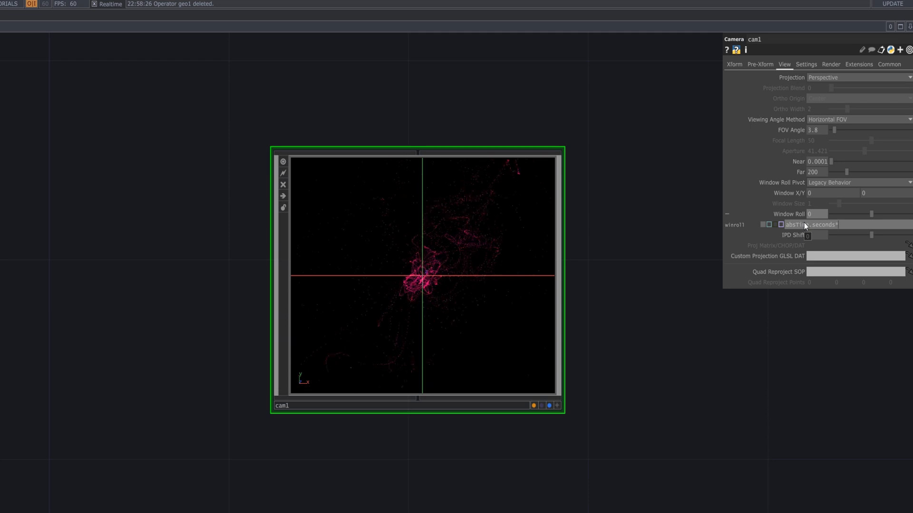
{"action": "type", "text": "30"}
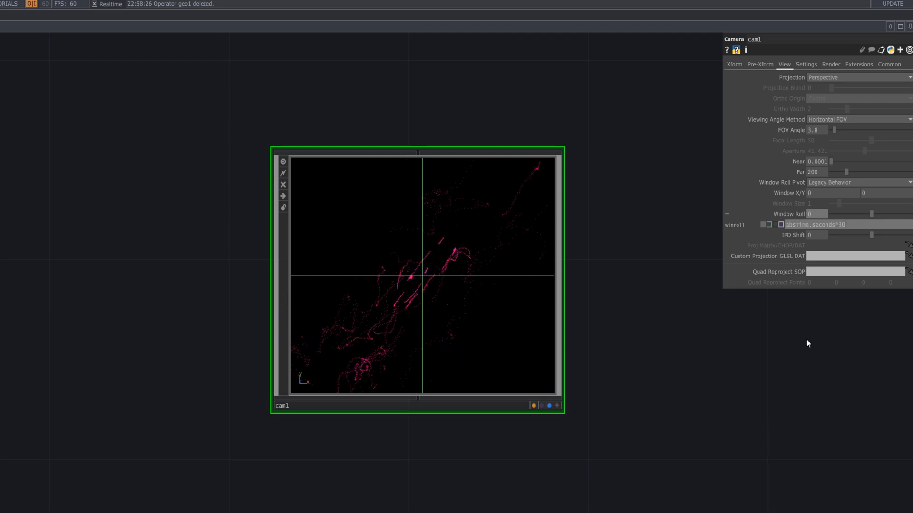
{"action": "key", "text": "Return"}
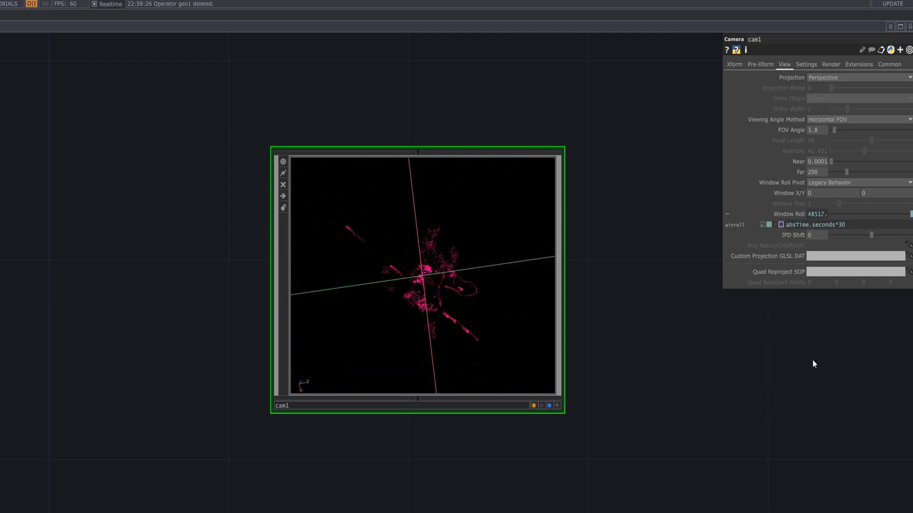
- Enable Linear fog on cam1 and set Fog Far to 100
{"action": "scroll", "coordinate": [803, 370], "scroll_direction": "down", "scroll_amount": 6}
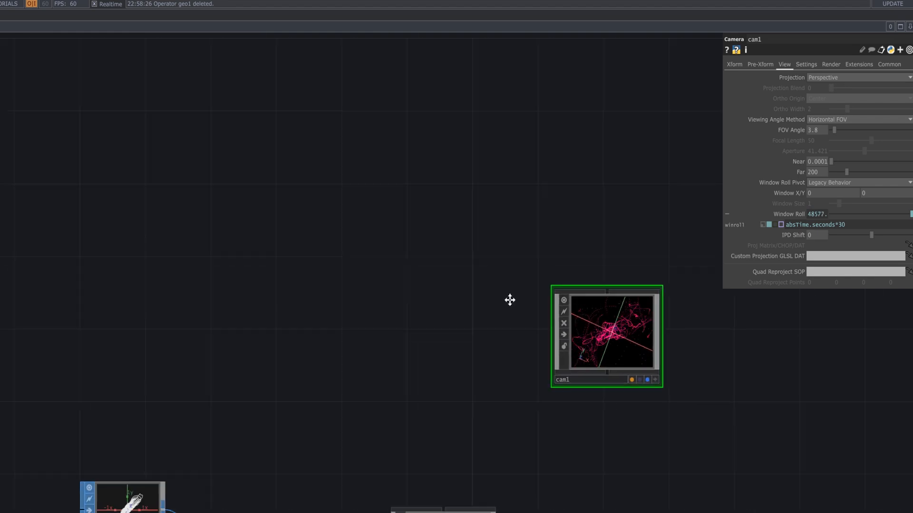
{"action": "left_click_drag", "start_coordinate": [510, 300], "coordinate": [328, 108]}
{"action": "left_click_drag", "start_coordinate": [538, 342], "coordinate": [512, 362]}
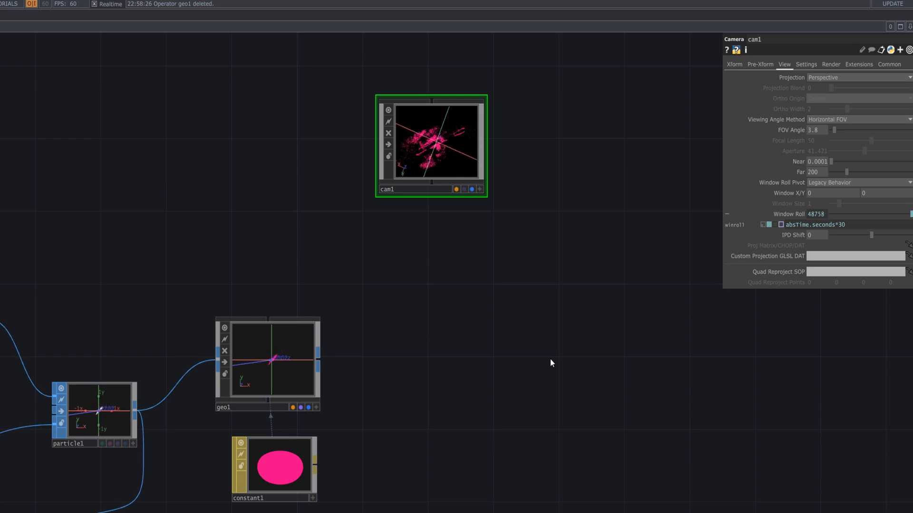
{"action": "left_click", "coordinate": [811, 65]}
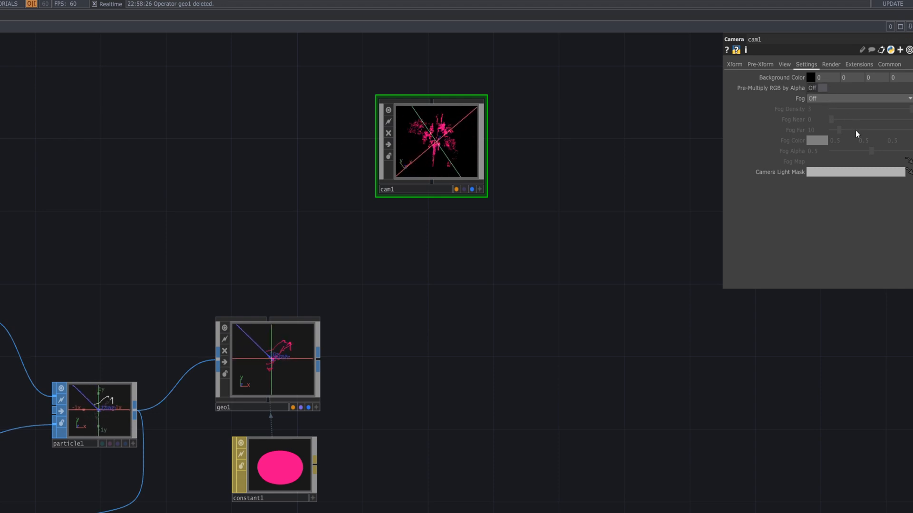
{"action": "left_click", "coordinate": [832, 99]}
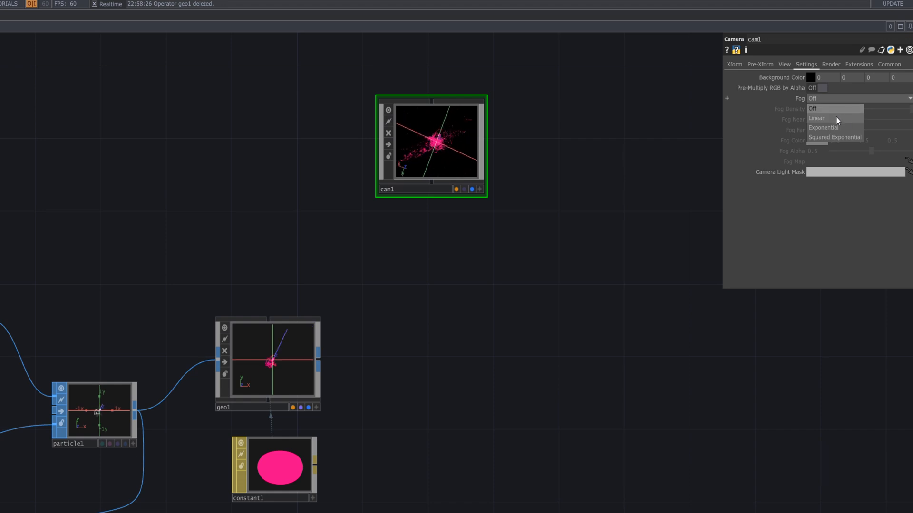
{"action": "left_click", "coordinate": [836, 117]}
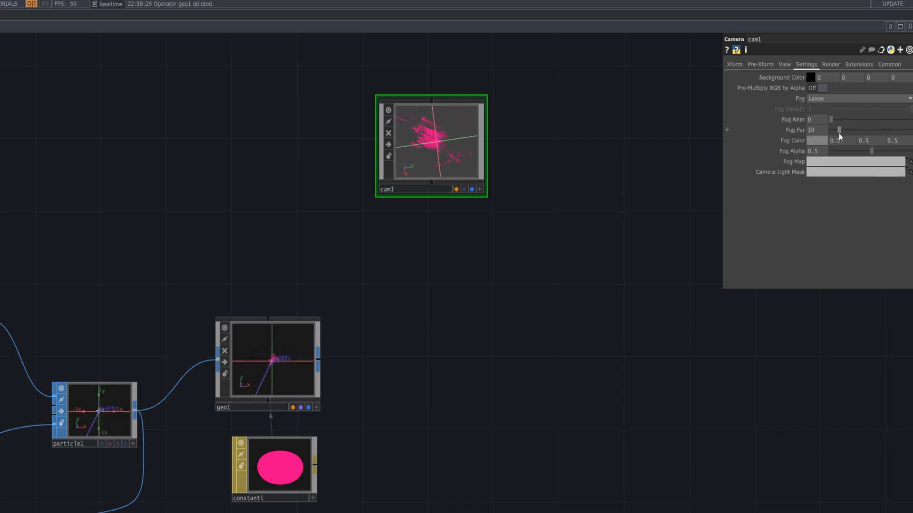
{"action": "left_click_drag", "start_coordinate": [839, 129], "coordinate": [912, 133]}
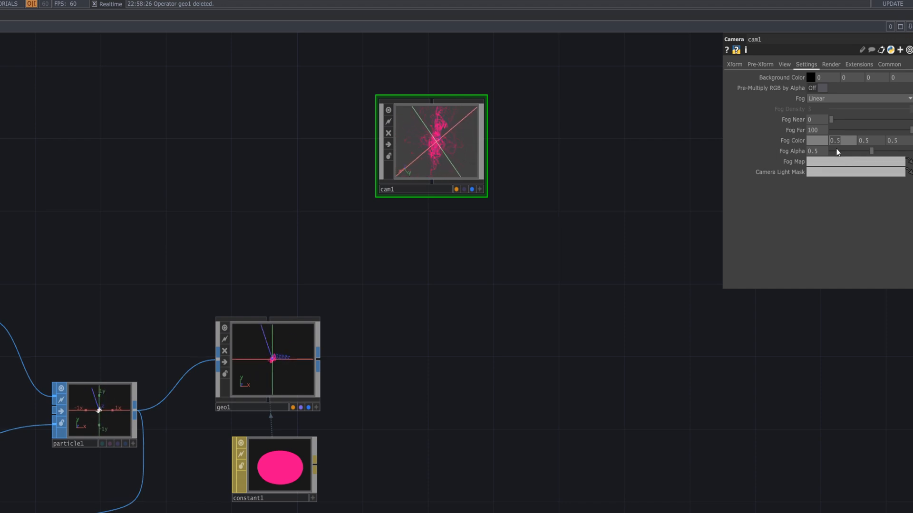
- Darken cam1's Fog Color to a near-black grey of 0.106 in red, green and blue
{"action": "left_click", "coordinate": [823, 142]}
{"action": "left_click_drag", "start_coordinate": [840, 112], "coordinate": [818, 126]}
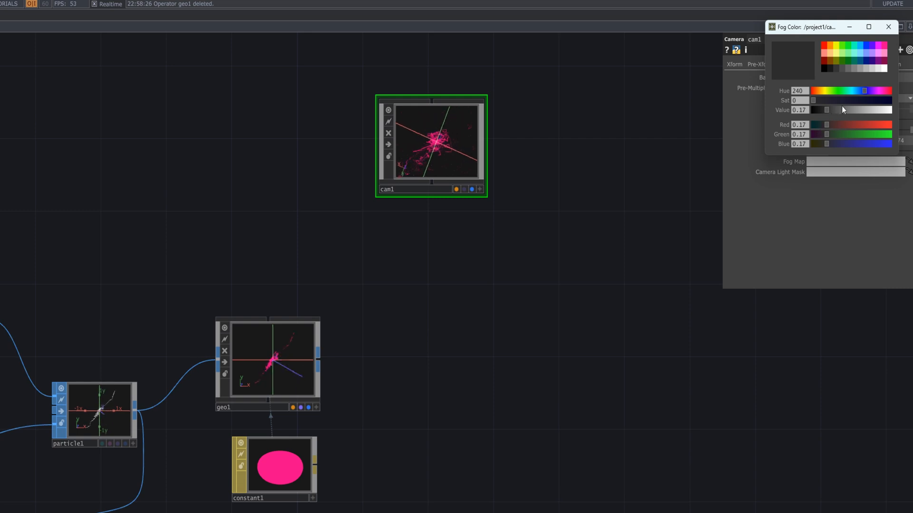
{"action": "left_click_drag", "start_coordinate": [828, 110], "coordinate": [823, 110]}
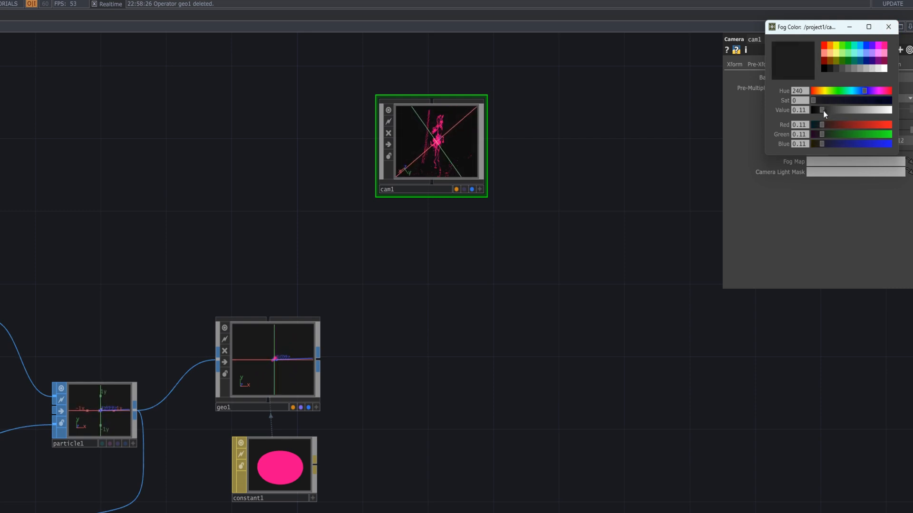
{"action": "left_click", "coordinate": [882, 30]}
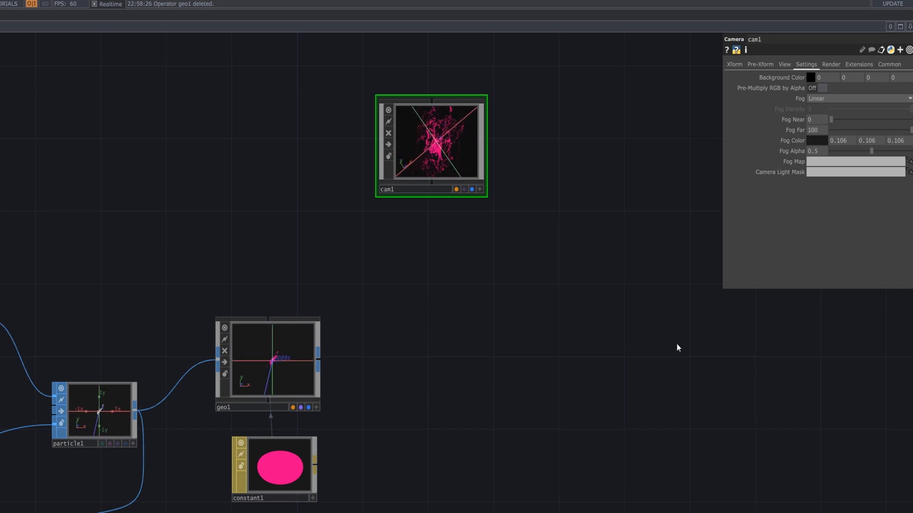
{"action": "left_click", "coordinate": [828, 67]}
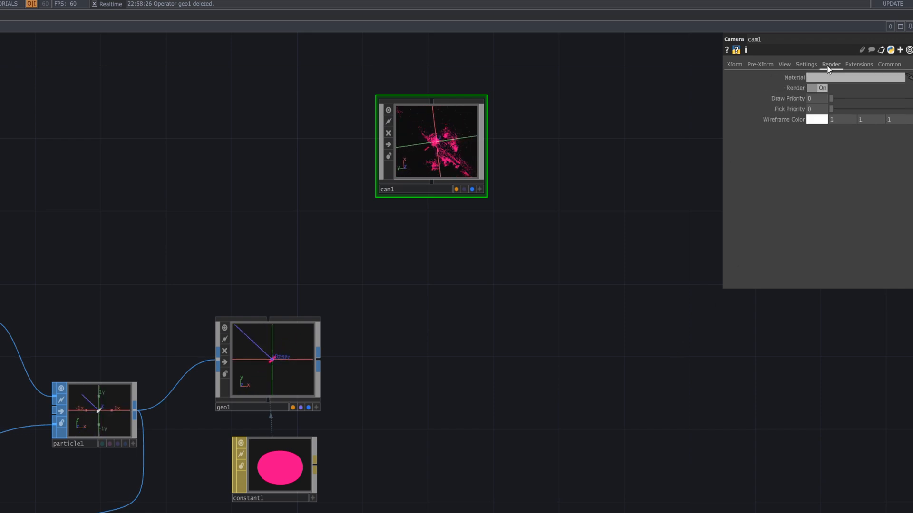
{"action": "left_click", "coordinate": [851, 66]}
{"action": "left_click", "coordinate": [889, 65]}
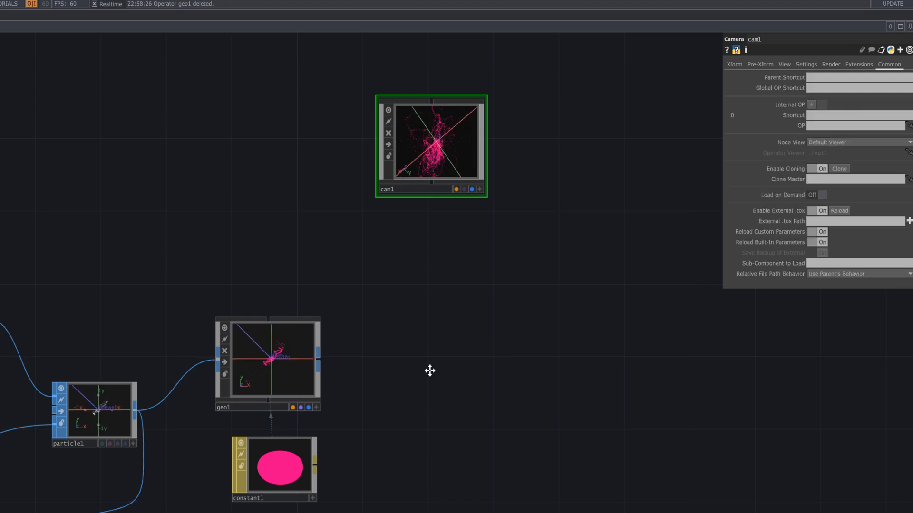
- Add a second Camera COMP to the network, below and beside the constant2 material
{"action": "left_click_drag", "start_coordinate": [430, 370], "coordinate": [432, 359]}
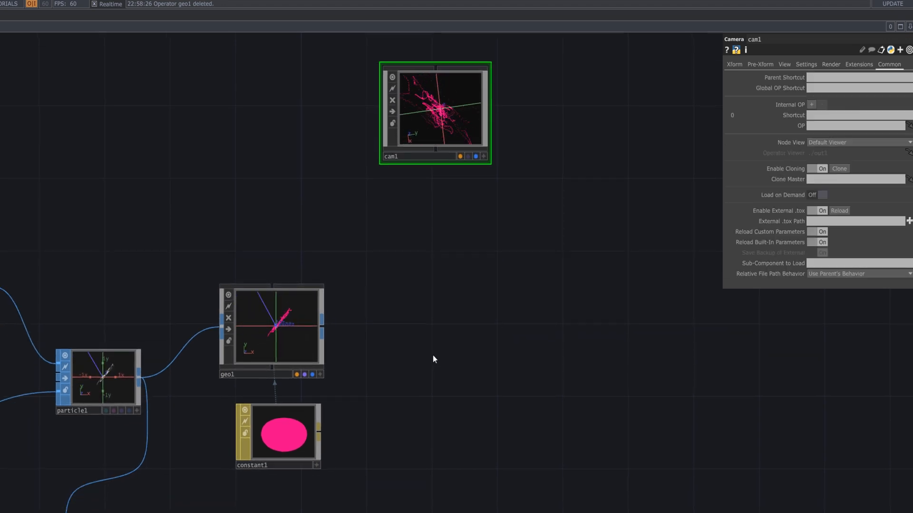
{"action": "left_click_drag", "start_coordinate": [461, 383], "coordinate": [479, 287]}
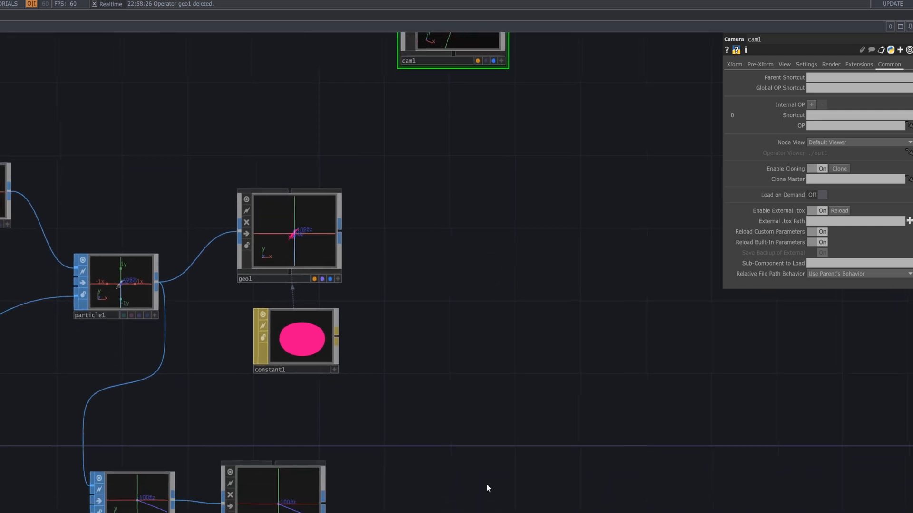
{"action": "scroll", "coordinate": [486, 484], "scroll_direction": "down", "scroll_amount": 5}
{"action": "key", "text": "Tab"}
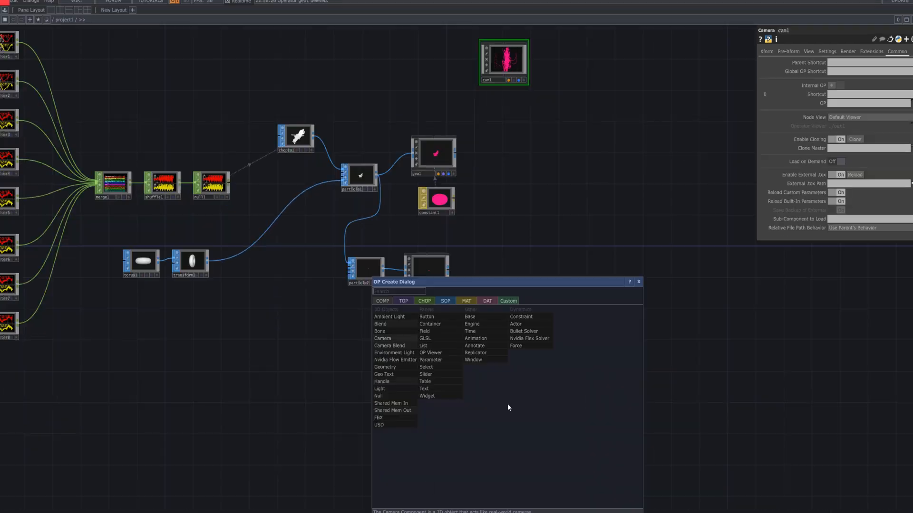
{"action": "type", "text": "ca"}
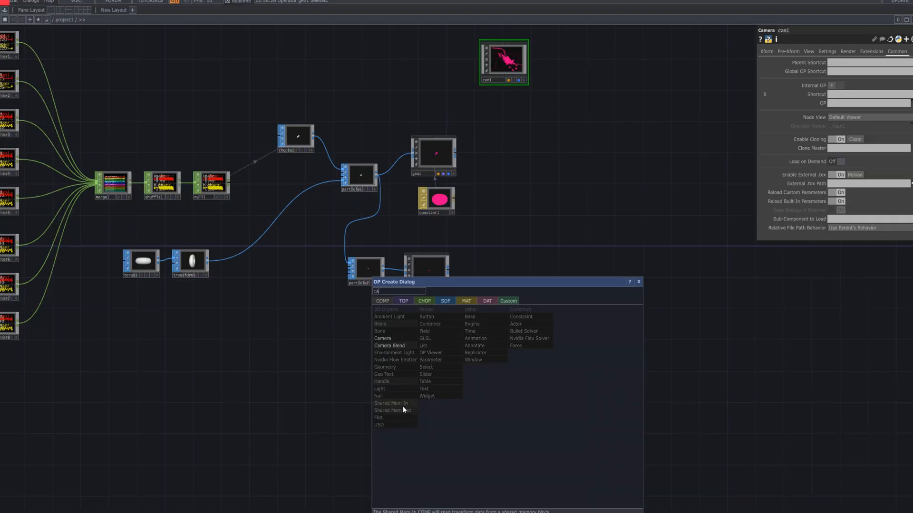
{"action": "left_click", "coordinate": [401, 338]}
{"action": "left_click", "coordinate": [499, 386]}
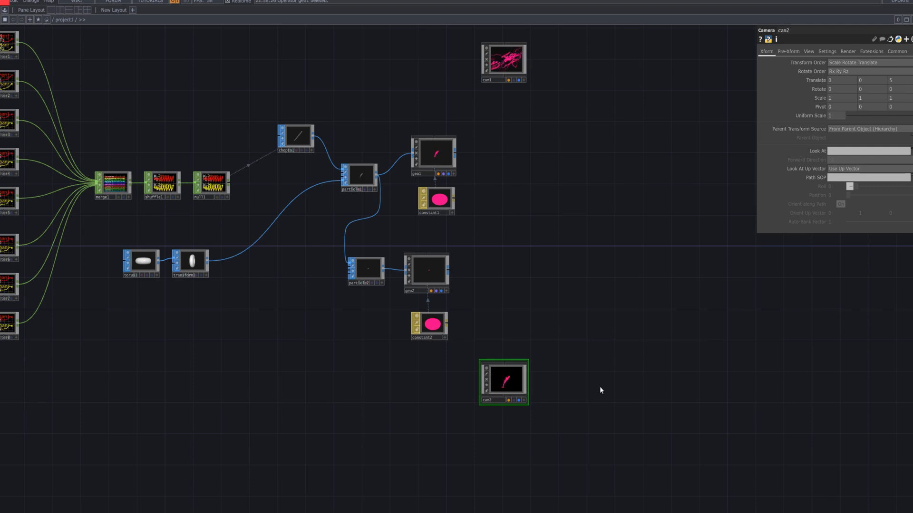
- Set cam2's horizontal FOV Angle to 3.3
{"action": "left_click_drag", "start_coordinate": [528, 404], "coordinate": [673, 413]}
{"action": "scroll", "coordinate": [546, 387], "scroll_direction": "up", "scroll_amount": 6}
{"action": "scroll", "coordinate": [616, 387], "scroll_direction": "up", "scroll_amount": 4}
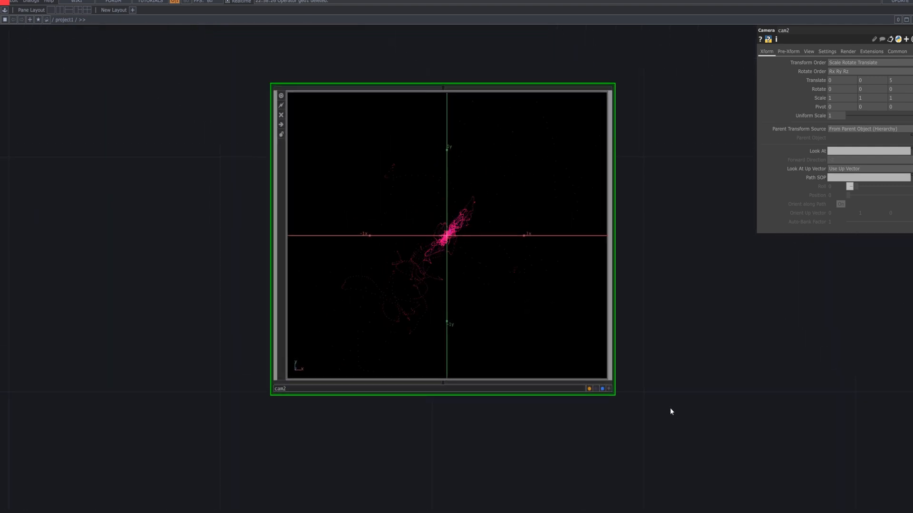
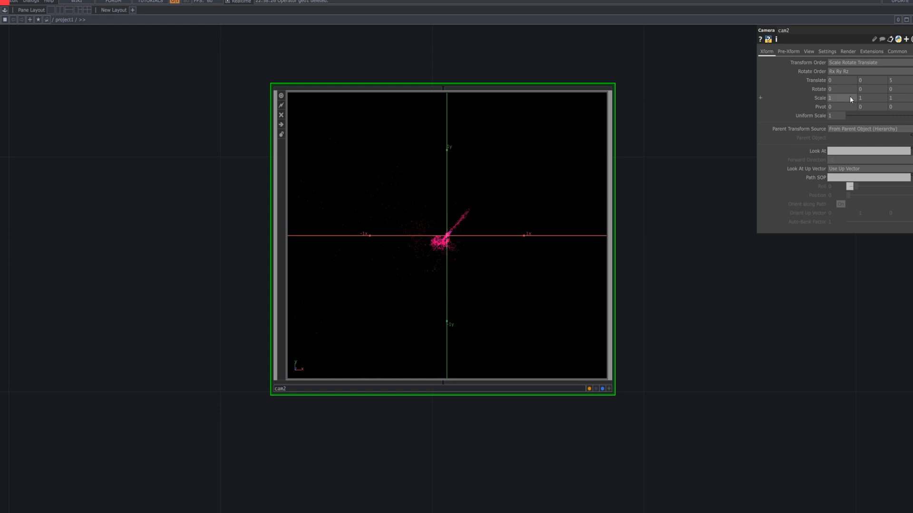
{"action": "left_click", "coordinate": [789, 52]}
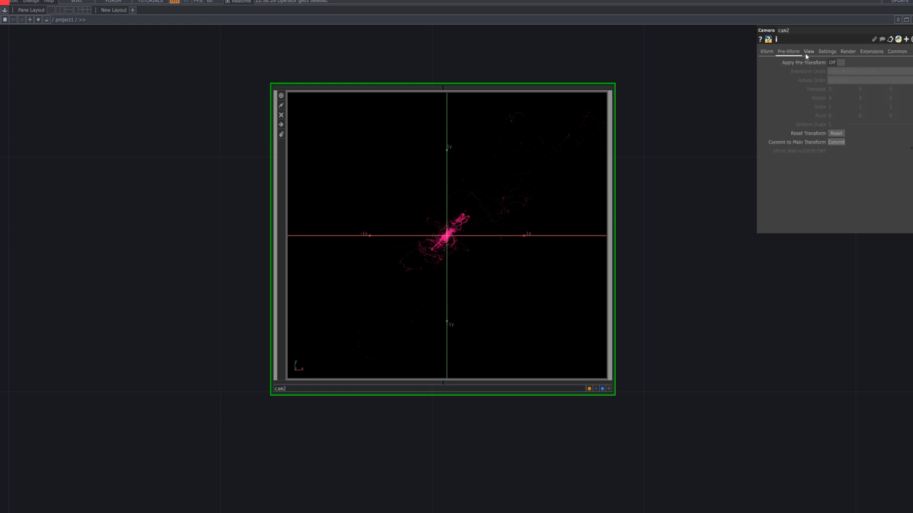
{"action": "left_click", "coordinate": [806, 53]}
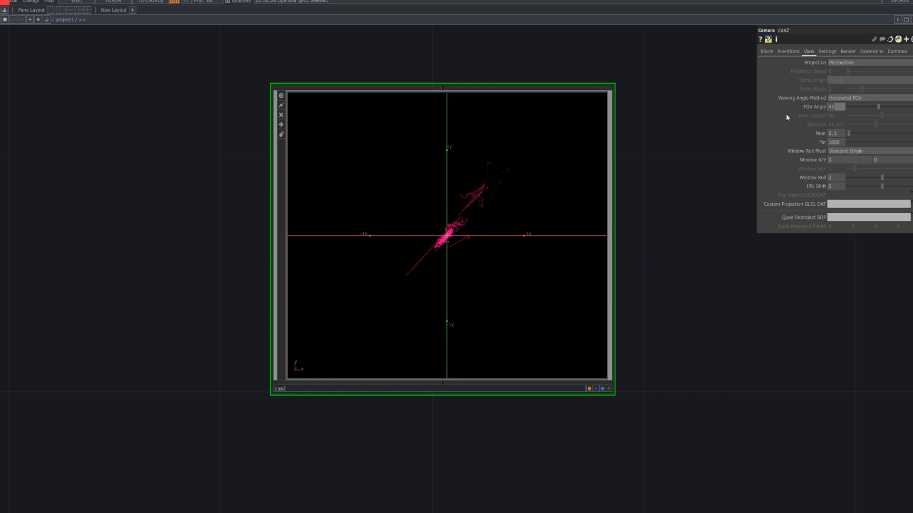
{"action": "type", "text": "3."}
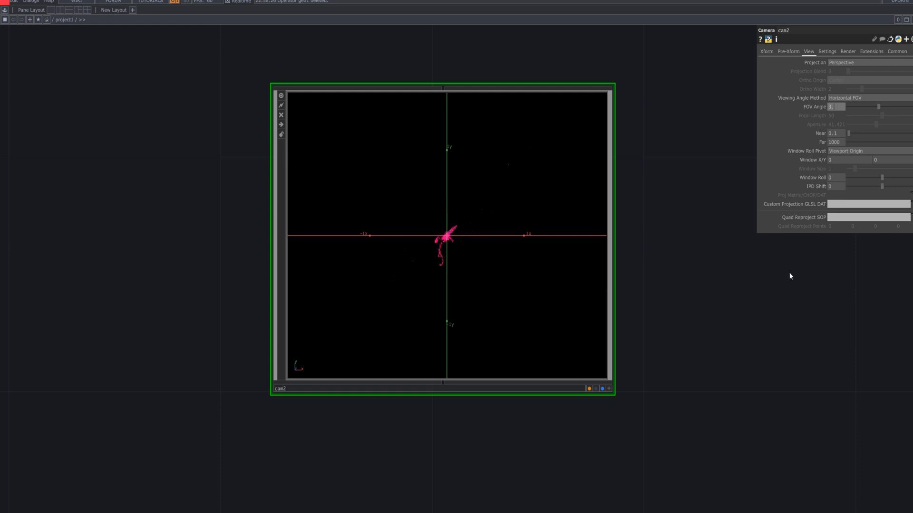
{"action": "type", "text": "3"}
{"action": "key", "text": "Return"}
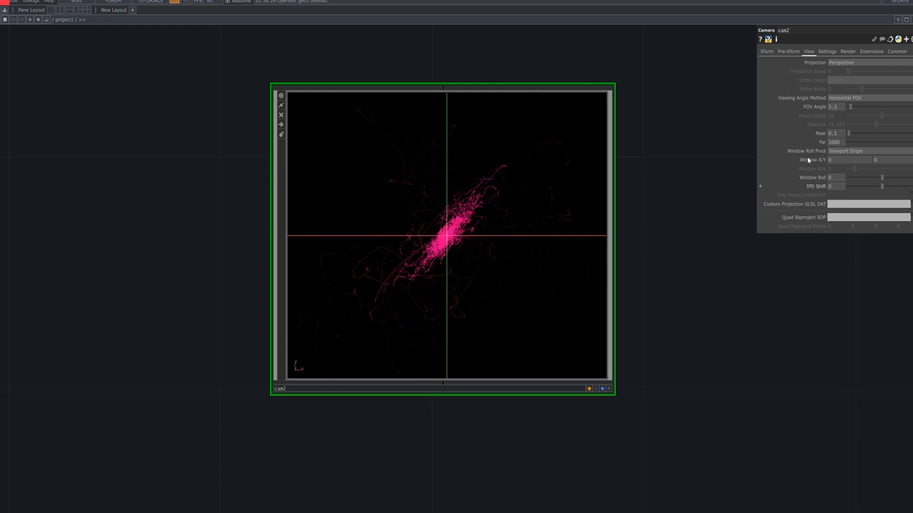
- Set cam2's Near clipping distance to 0.0001
{"action": "type", "text": "0"}
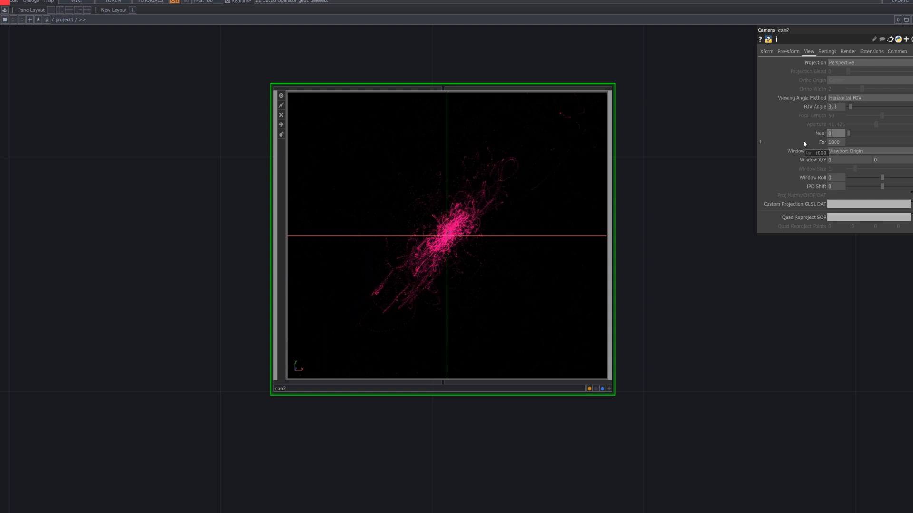
{"action": "type", "text": "."}
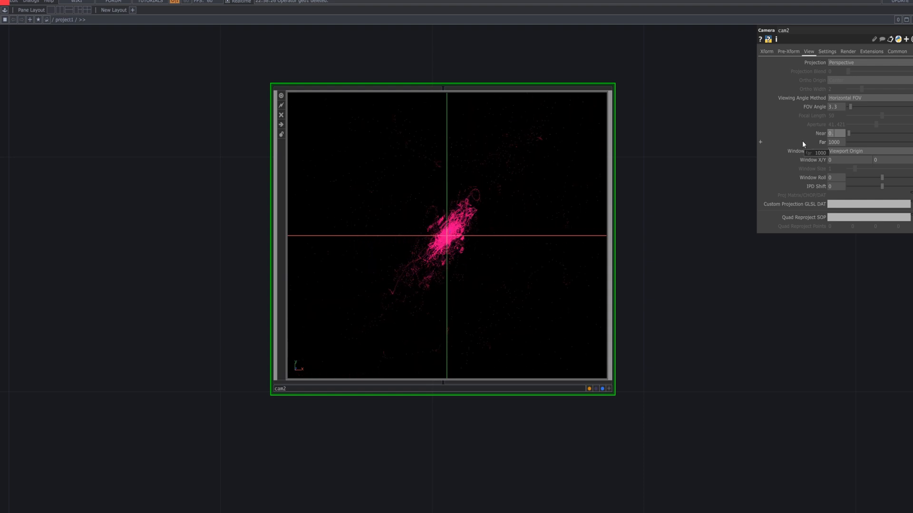
{"action": "type", "text": "0001"}
{"action": "key", "text": "Return"}
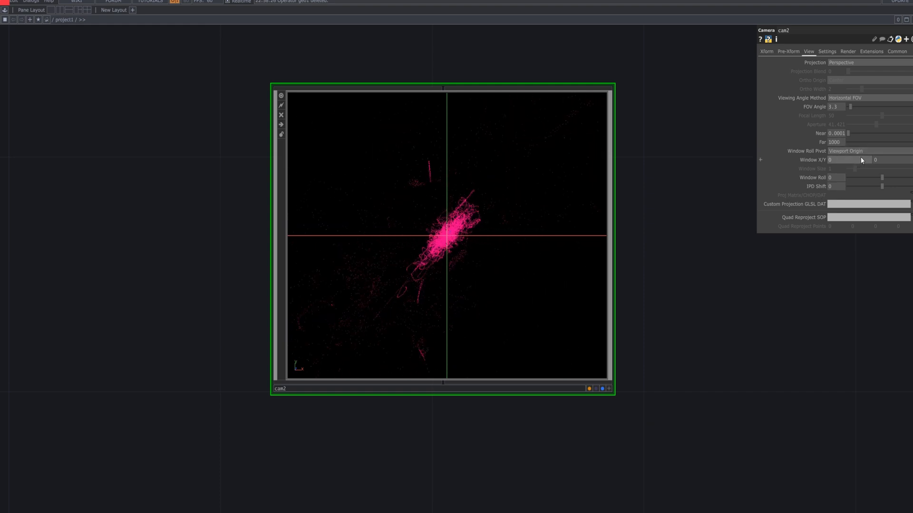
- Enable Linear fog on cam2 with Fog Far at 100 and Fog Alpha at 0.117
{"action": "left_click", "coordinate": [847, 52]}
{"action": "left_click", "coordinate": [832, 53]}
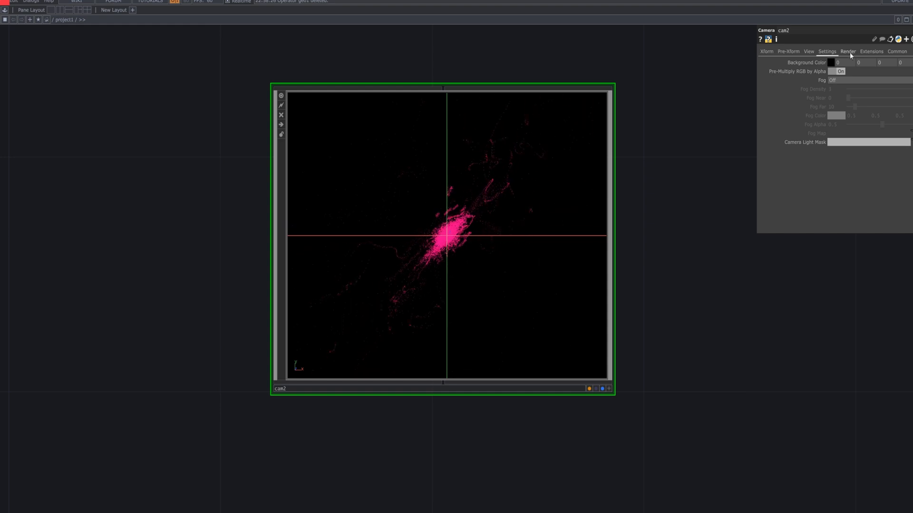
{"action": "left_click", "coordinate": [841, 81]}
{"action": "left_click", "coordinate": [840, 98]}
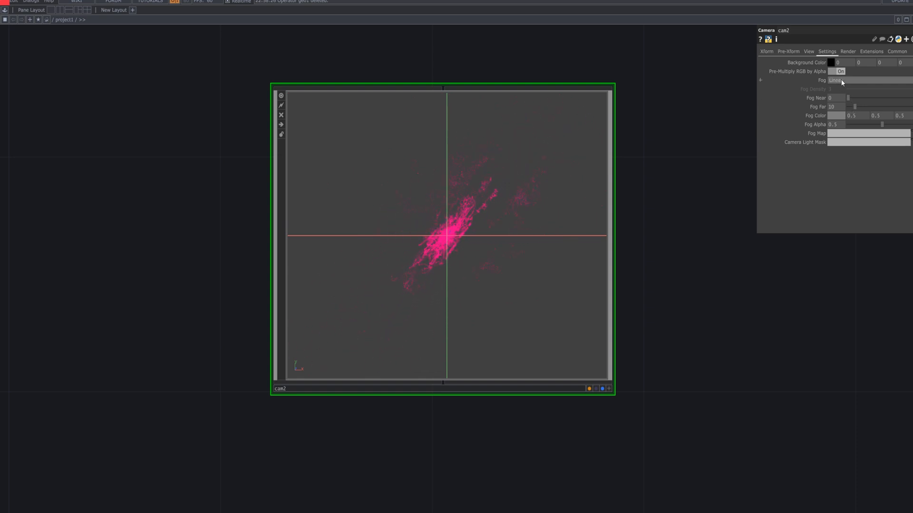
{"action": "left_click_drag", "start_coordinate": [880, 126], "coordinate": [910, 107]}
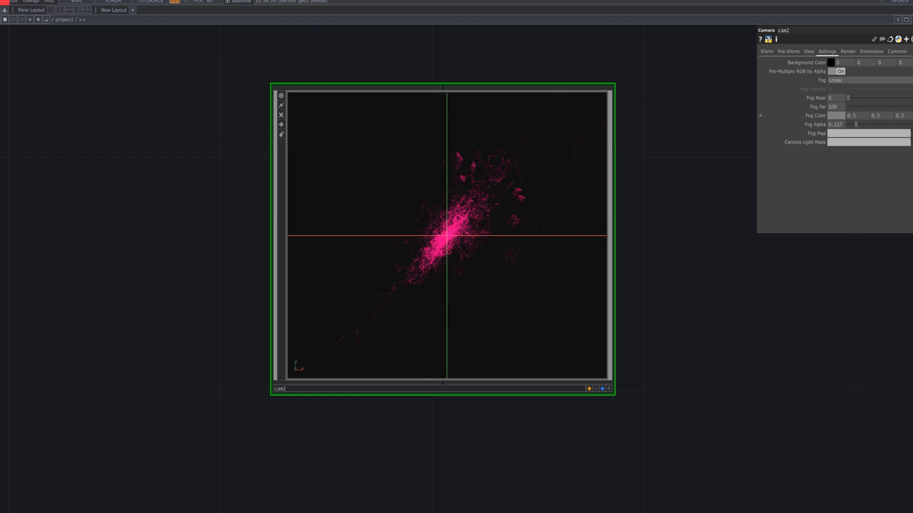
- Add a Render TOP to the network and position it just below cam1, beside geo1
{"action": "scroll", "coordinate": [692, 347], "scroll_direction": "down", "scroll_amount": 1}
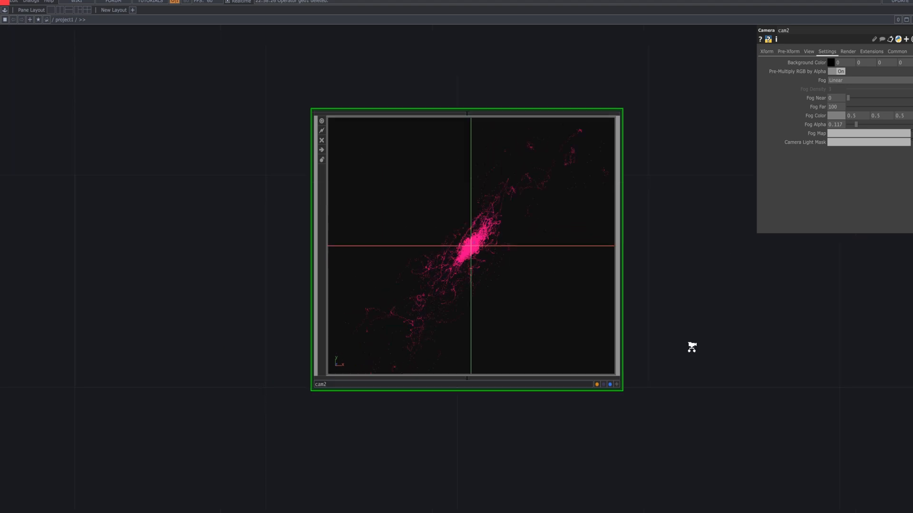
{"action": "scroll", "coordinate": [692, 347], "scroll_direction": "down", "scroll_amount": 2}
{"action": "left_click", "coordinate": [841, 54]}
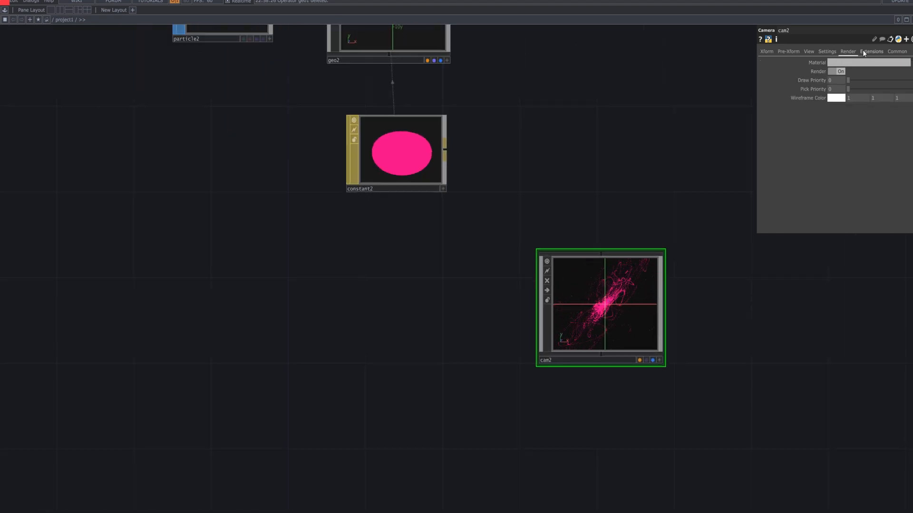
{"action": "scroll", "coordinate": [708, 216], "scroll_direction": "down", "scroll_amount": 1}
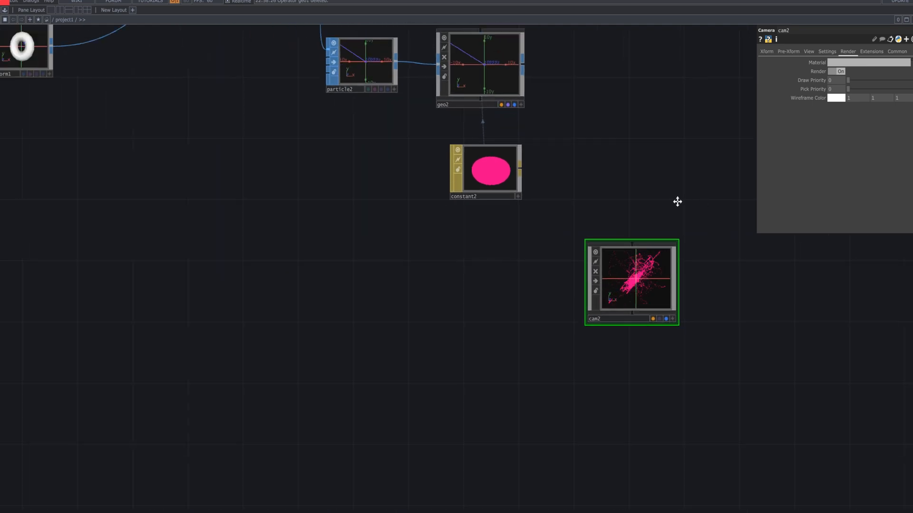
{"action": "left_click_drag", "start_coordinate": [678, 201], "coordinate": [577, 329]}
{"action": "left_click_drag", "start_coordinate": [536, 99], "coordinate": [576, 230]}
{"action": "middle_click_drag", "start_coordinate": [560, 214], "coordinate": [583, 233]}
{"action": "left_click_drag", "start_coordinate": [584, 232], "coordinate": [559, 248]}
{"action": "double_click", "coordinate": [542, 161]}
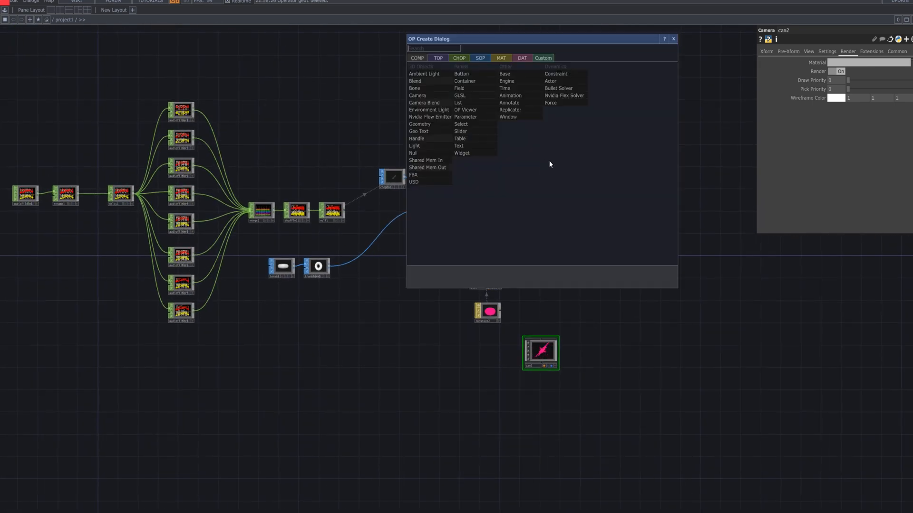
{"action": "type", "text": "r"}
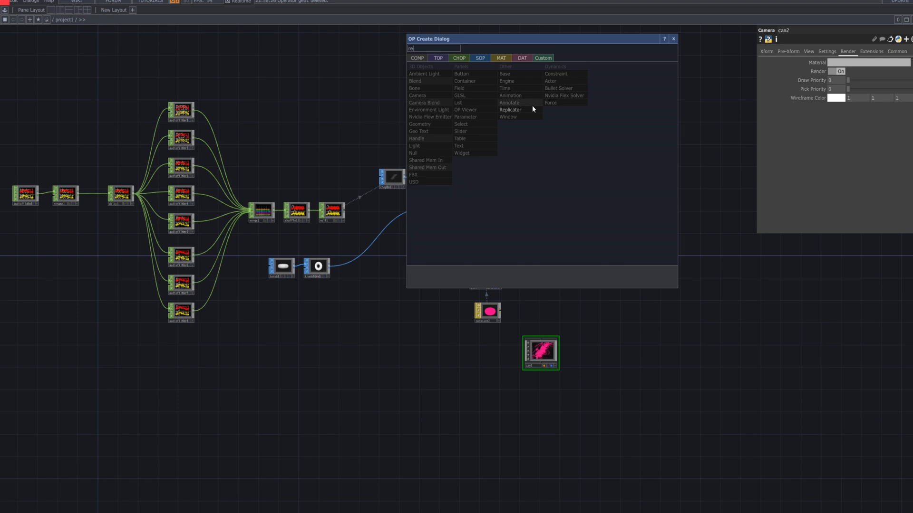
{"action": "type", "text": "e"}
{"action": "left_click", "coordinate": [430, 58]}
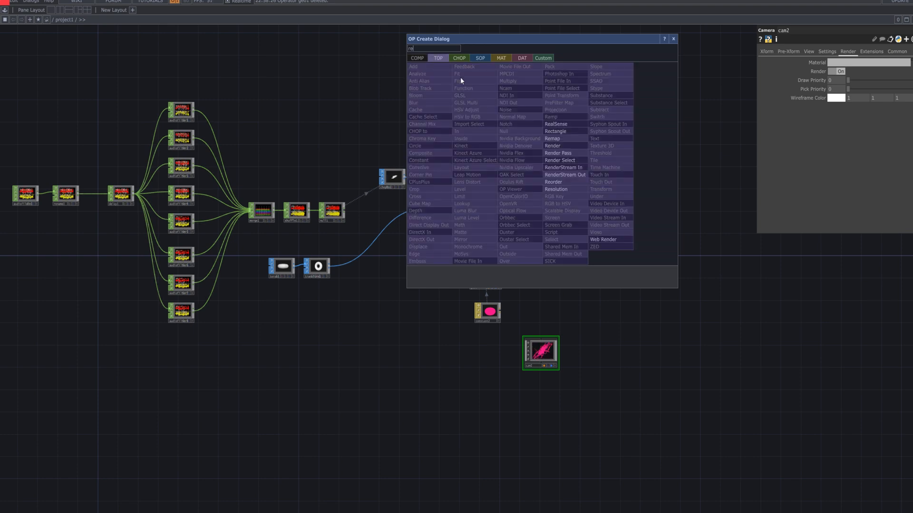
{"action": "left_click", "coordinate": [565, 145]}
{"action": "left_click", "coordinate": [555, 167]}
{"action": "left_click_drag", "start_coordinate": [555, 167], "coordinate": [552, 173]}
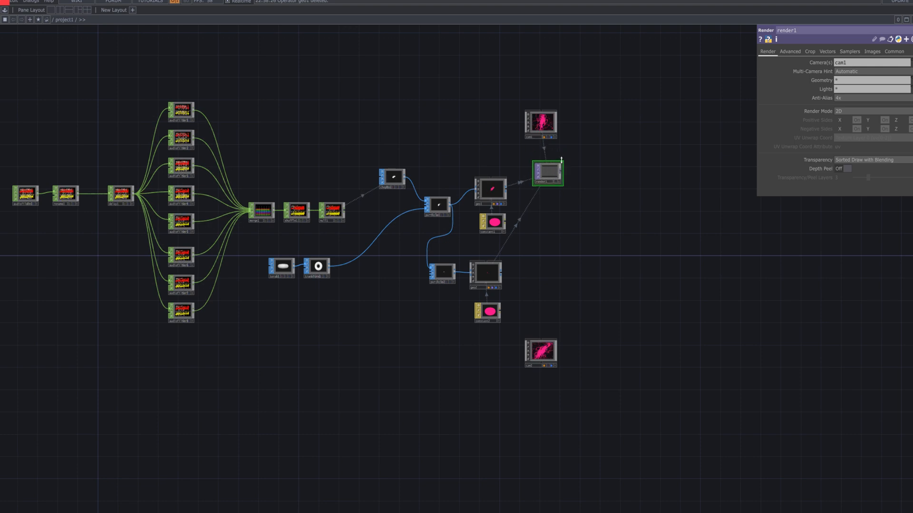
{"action": "left_click_drag", "start_coordinate": [558, 177], "coordinate": [558, 166]}
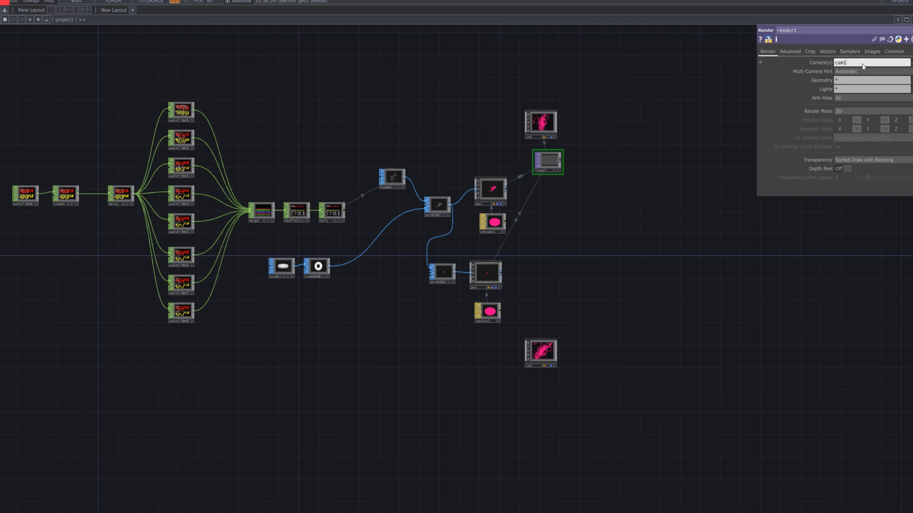
- Set render1's Camera(s) to cam1,cam2 and its Geometry to geo*
{"action": "type", "text": ",cam2"}
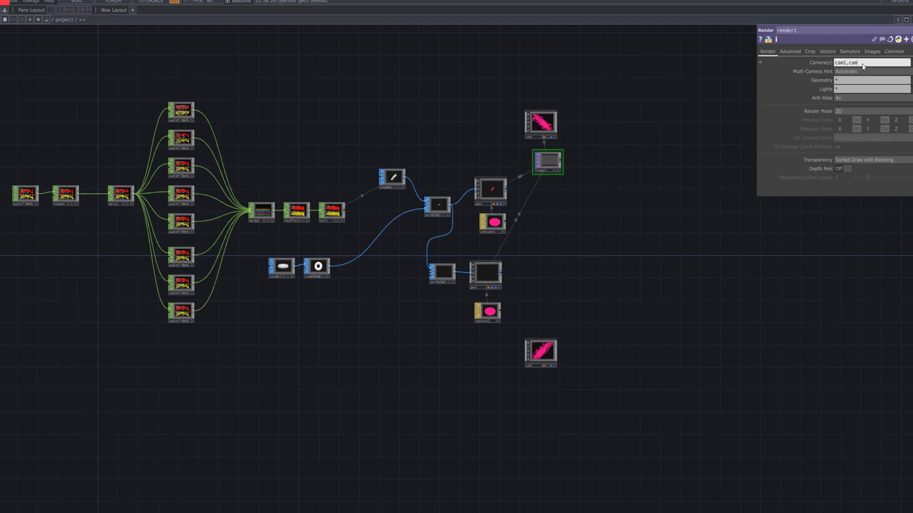
{"action": "key", "text": "Return"}
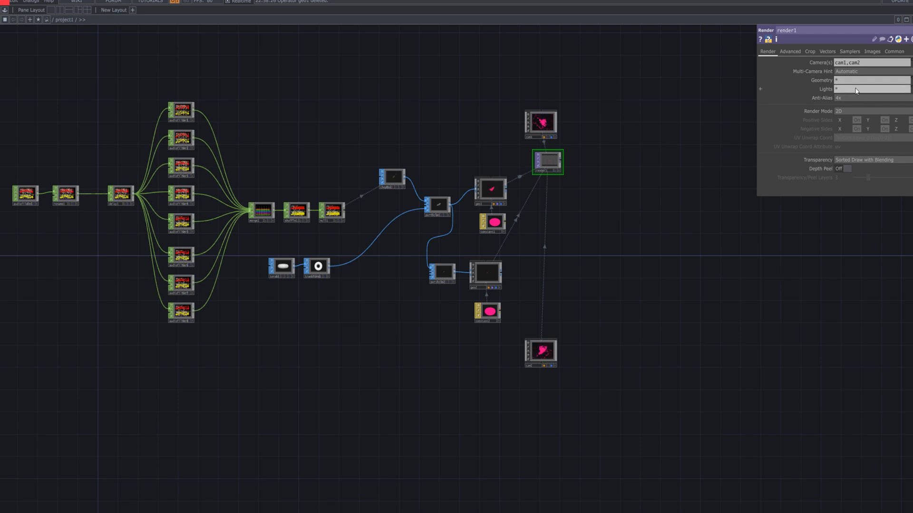
{"action": "left_click", "coordinate": [834, 82]}
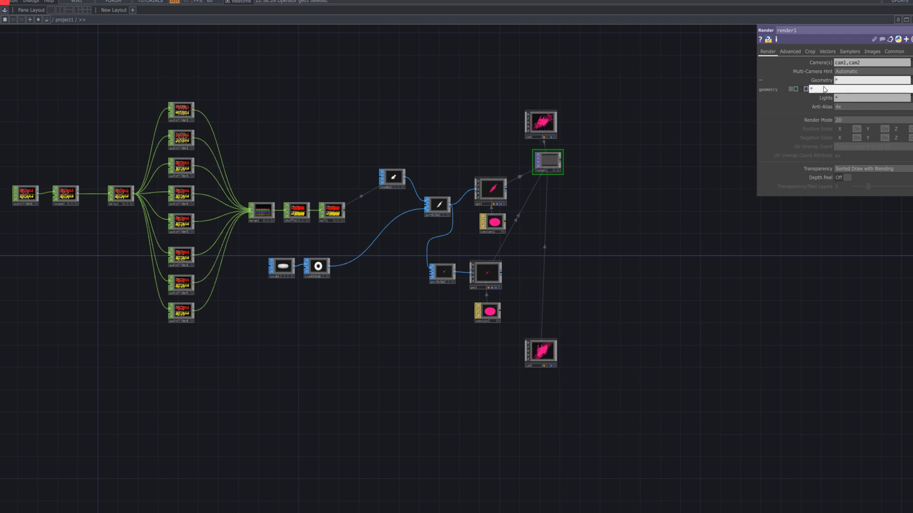
{"action": "type", "text": "ge*"}
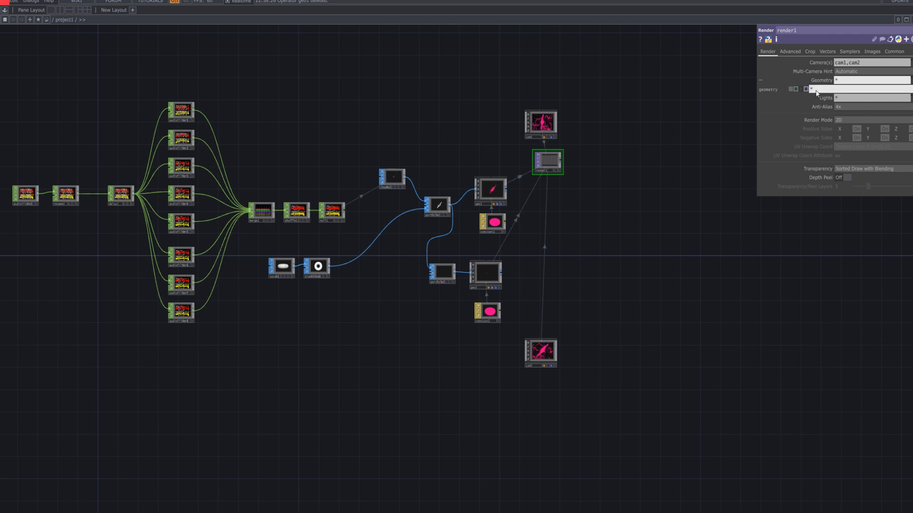
{"action": "type", "text": "o"}
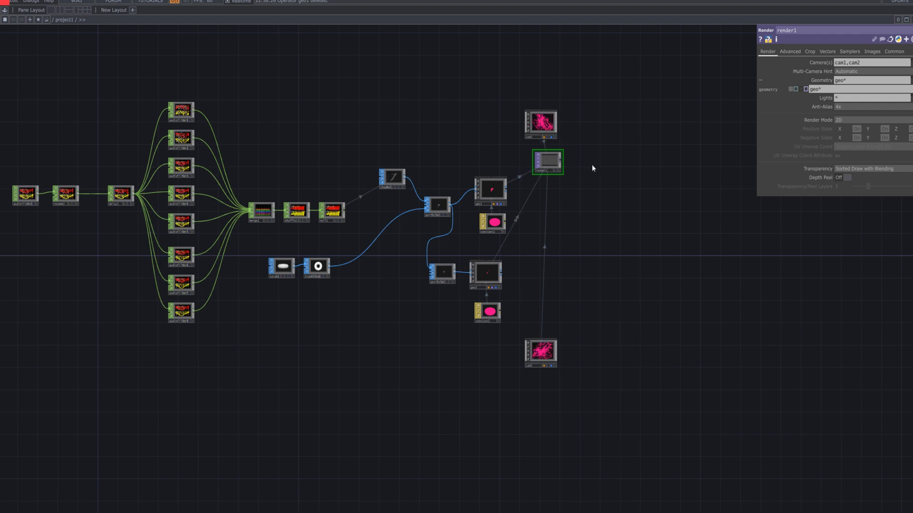
- Set render1's Anti-Alias to 16x (High) and inspect its preview up close
{"action": "left_click", "coordinate": [869, 106]}
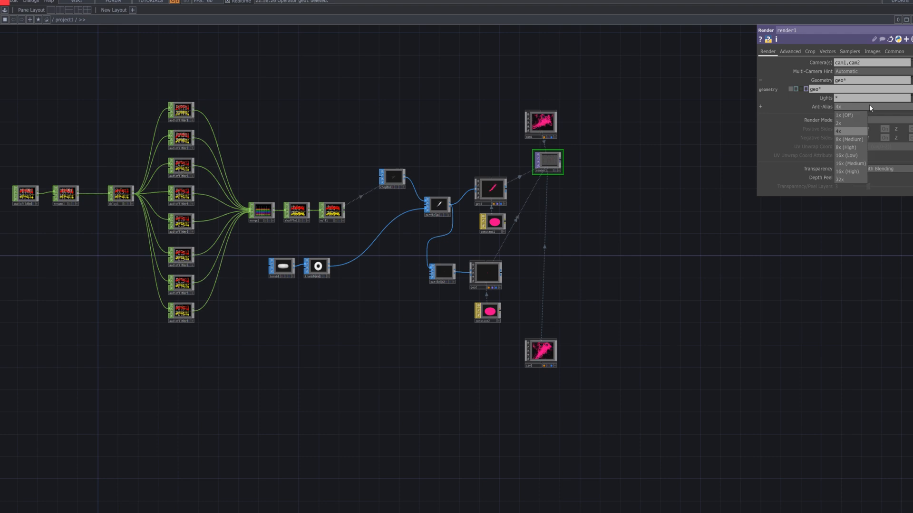
{"action": "left_click", "coordinate": [858, 172]}
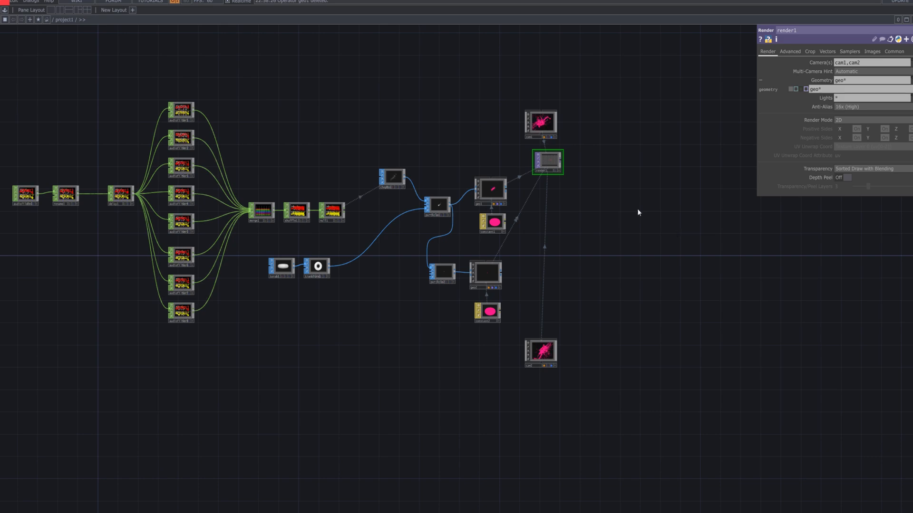
{"action": "scroll", "coordinate": [592, 188], "scroll_direction": "up", "scroll_amount": 5}
{"action": "left_click_drag", "start_coordinate": [609, 209], "coordinate": [734, 334]}
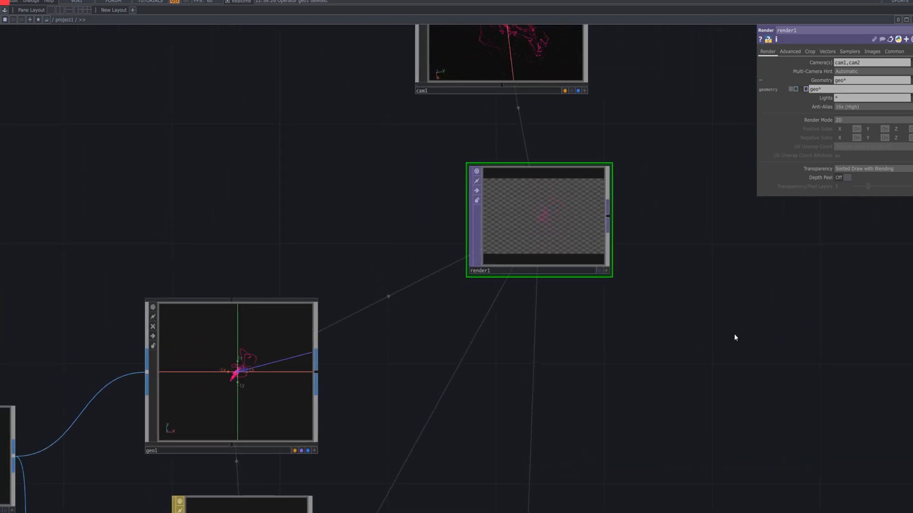
{"action": "scroll", "coordinate": [734, 335], "scroll_direction": "down", "scroll_amount": 3}
{"action": "left_click_drag", "start_coordinate": [741, 356], "coordinate": [672, 234]}
{"action": "scroll", "coordinate": [675, 273], "scroll_direction": "down", "scroll_amount": 6}
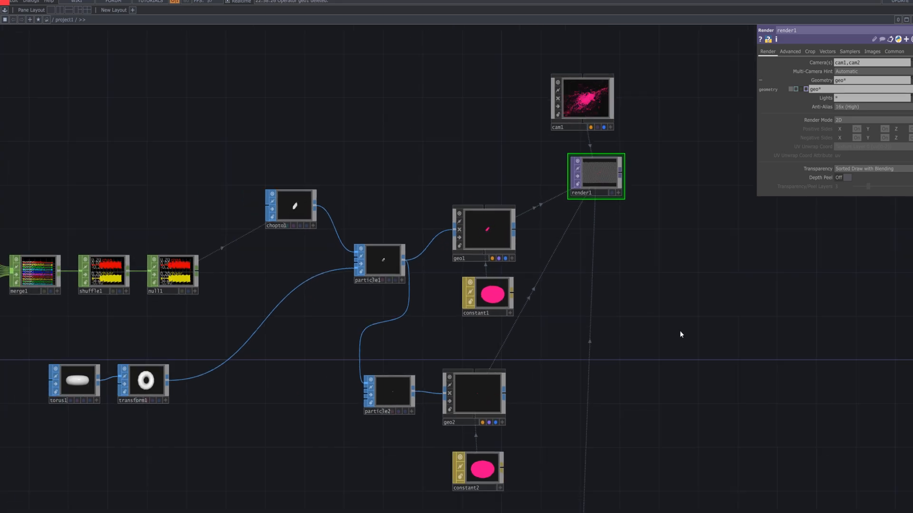
- Compare render1 with Anti-Alias at 4x and return it to 16x (High)
{"action": "left_click", "coordinate": [862, 109]}
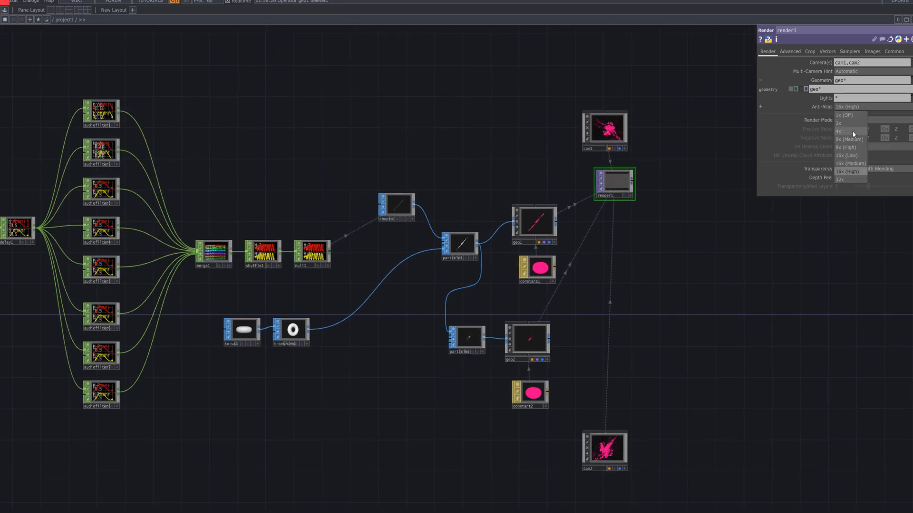
{"action": "left_click", "coordinate": [852, 130]}
{"action": "scroll", "coordinate": [680, 175], "scroll_direction": "up", "scroll_amount": 5}
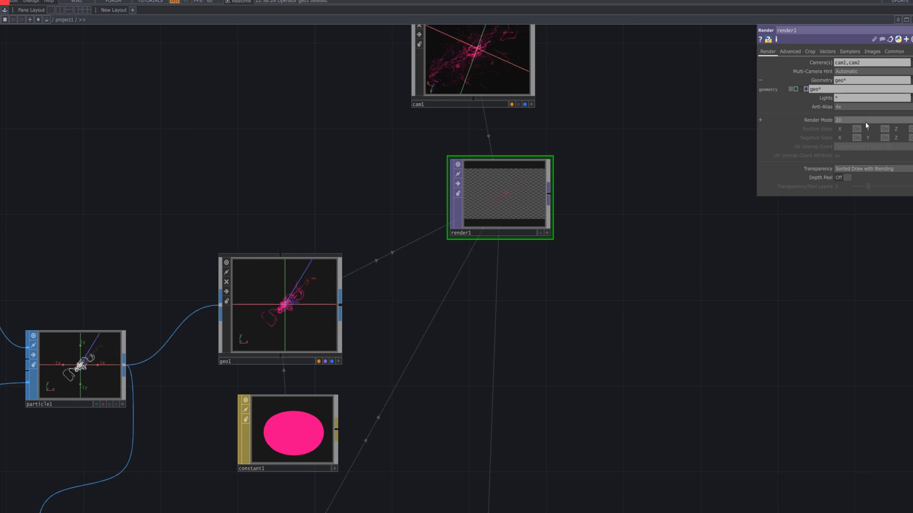
{"action": "left_click", "coordinate": [863, 107]}
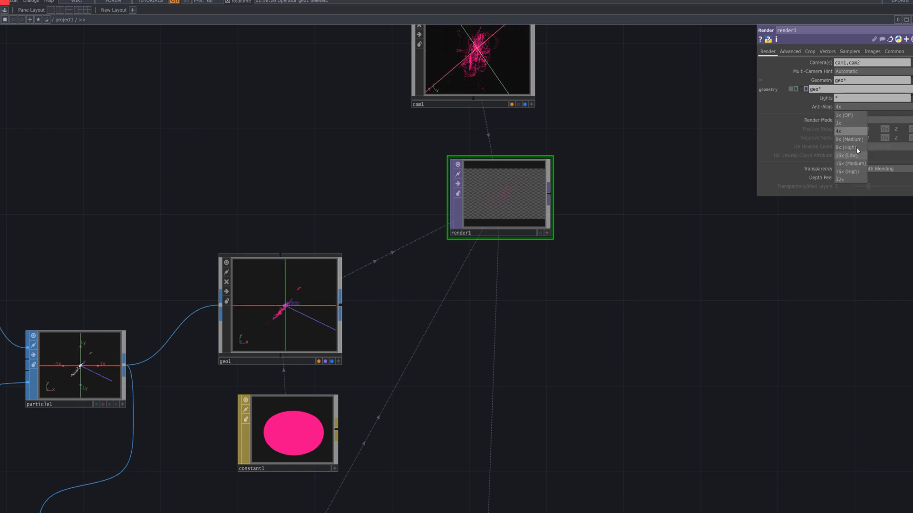
{"action": "left_click", "coordinate": [851, 172]}
{"action": "scroll", "coordinate": [715, 218], "scroll_direction": "down", "scroll_amount": 5}
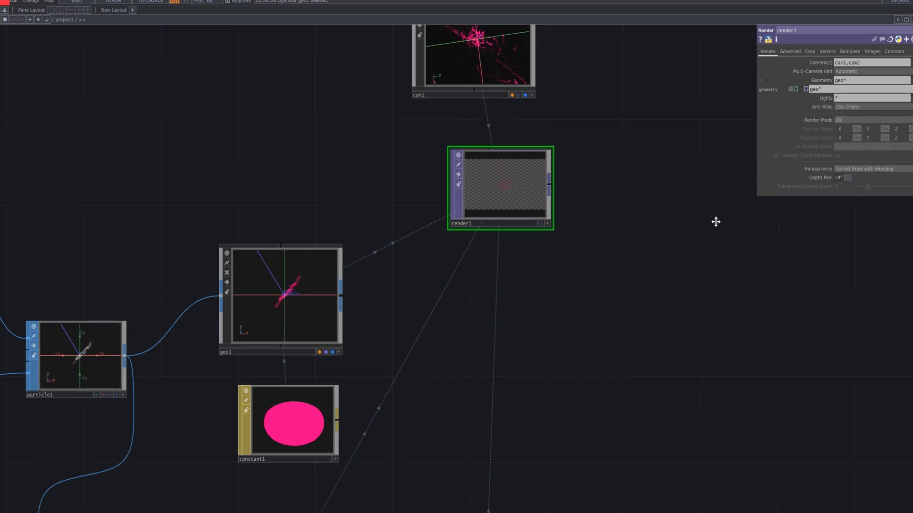
{"action": "scroll", "coordinate": [728, 295], "scroll_direction": "down", "scroll_amount": 3}
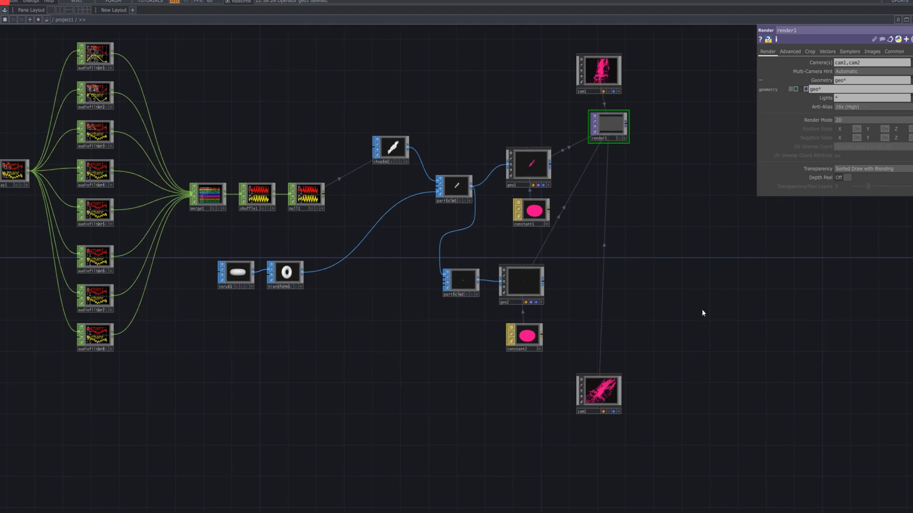
{"action": "left_click", "coordinate": [798, 52]}
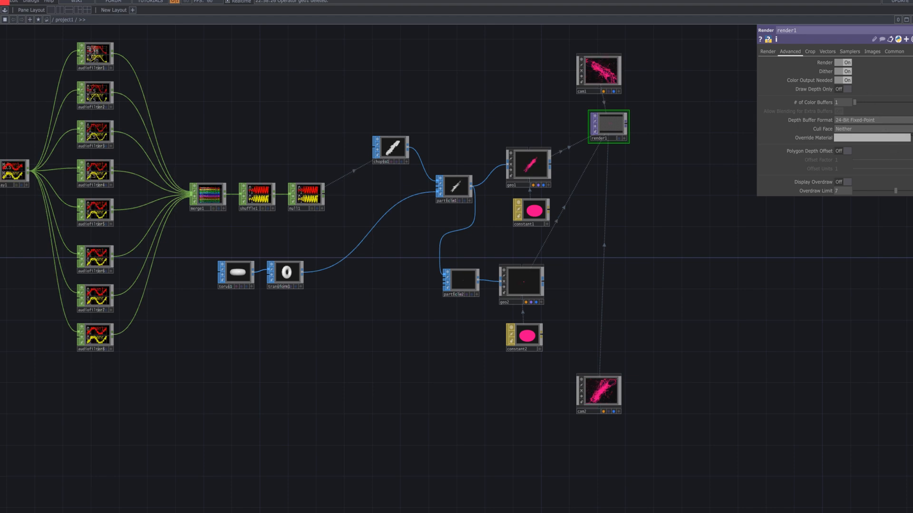
{"action": "left_click", "coordinate": [857, 52]}
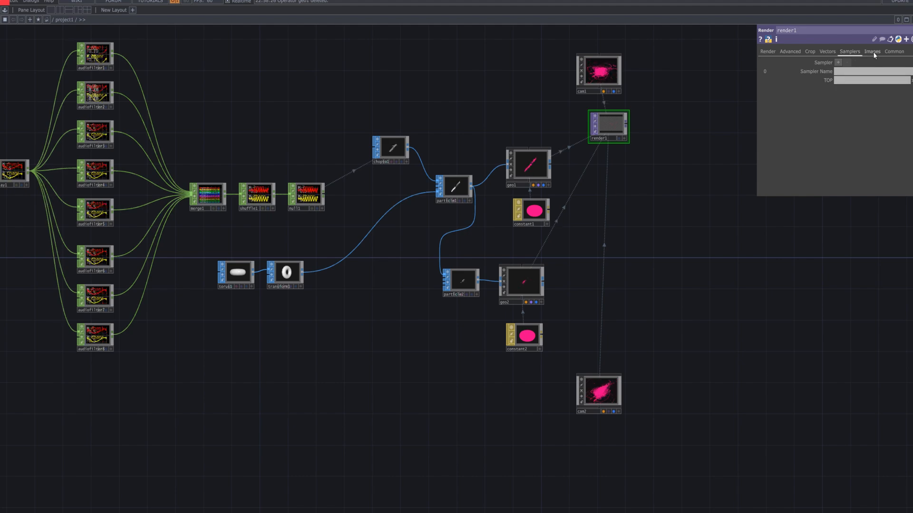
{"action": "left_click", "coordinate": [894, 51]}
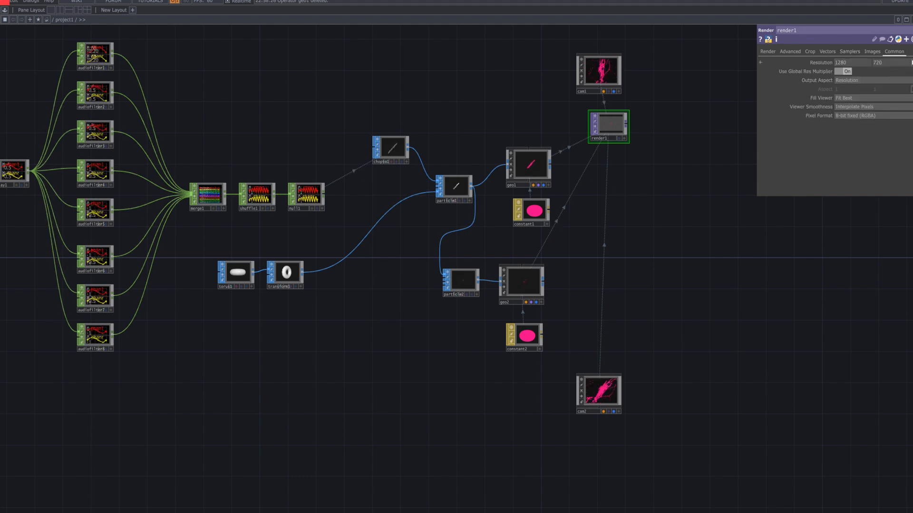
- Add a second Render TOP to the network, just above and beside cam2
{"action": "left_click_drag", "start_coordinate": [649, 234], "coordinate": [617, 176]}
{"action": "left_click_drag", "start_coordinate": [626, 288], "coordinate": [622, 311]}
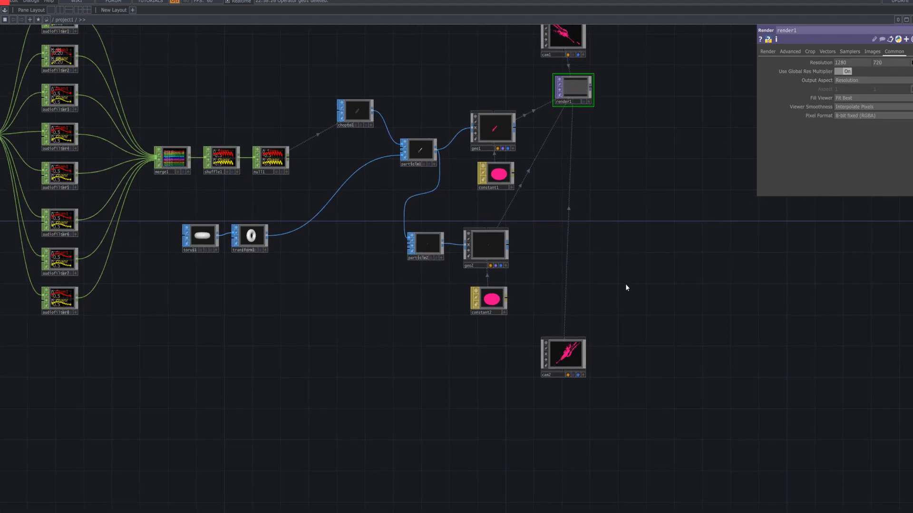
{"action": "key", "text": "Tab"}
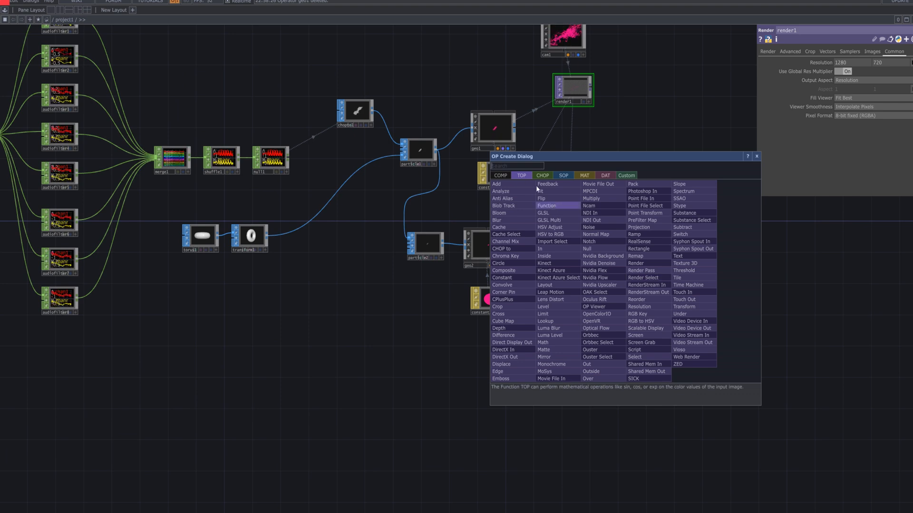
{"action": "type", "text": "re"}
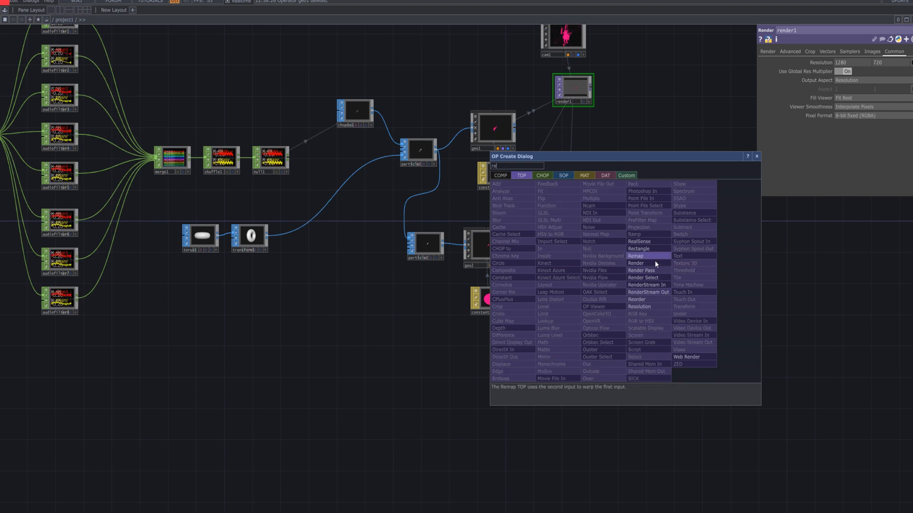
{"action": "left_click", "coordinate": [654, 263]}
{"action": "left_click", "coordinate": [609, 307]}
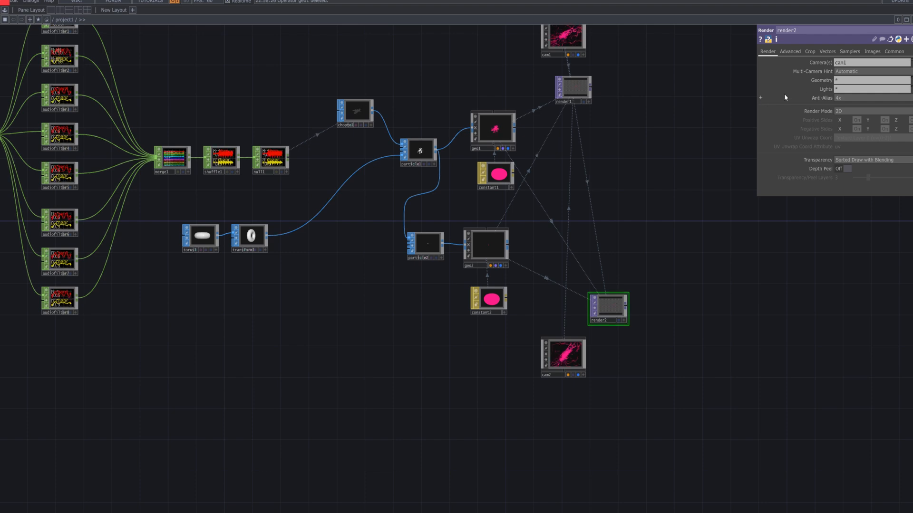
- Set render2's Camera(s) to cam2 and move render2 up level with geo2
{"action": "left_click", "coordinate": [848, 63]}
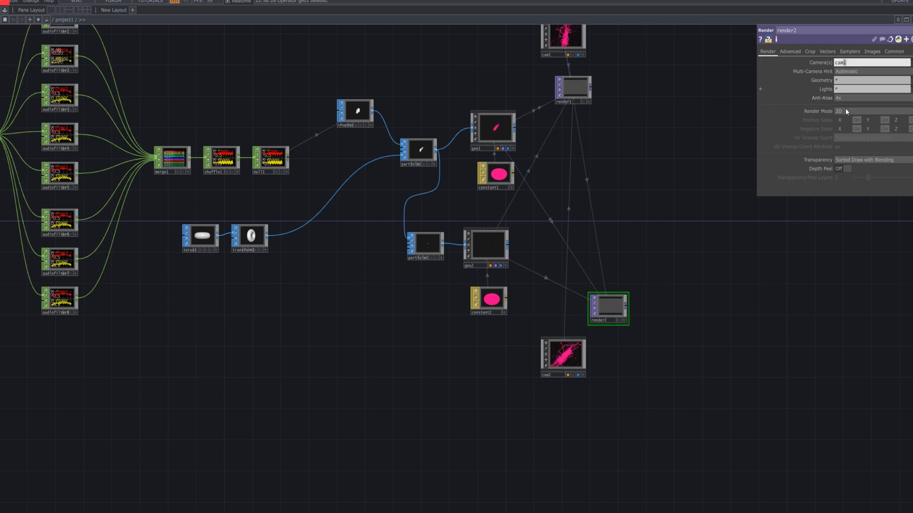
{"action": "key", "text": "BackSpace"}
{"action": "type", "text": "2"}
{"action": "key", "text": "Return"}
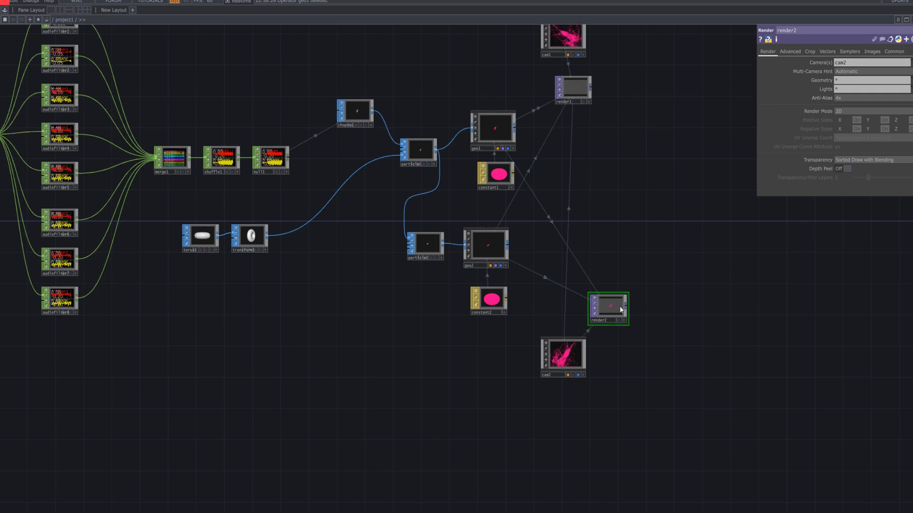
{"action": "left_click_drag", "start_coordinate": [620, 310], "coordinate": [627, 246]}
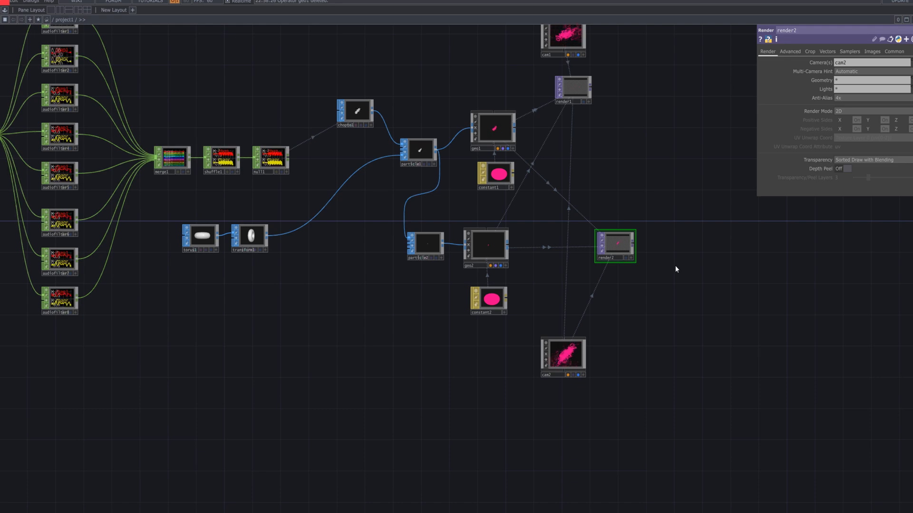
- Set render2's Geometry to geo* and inspect its preview up close
{"action": "left_click_drag", "start_coordinate": [614, 102], "coordinate": [636, 216]}
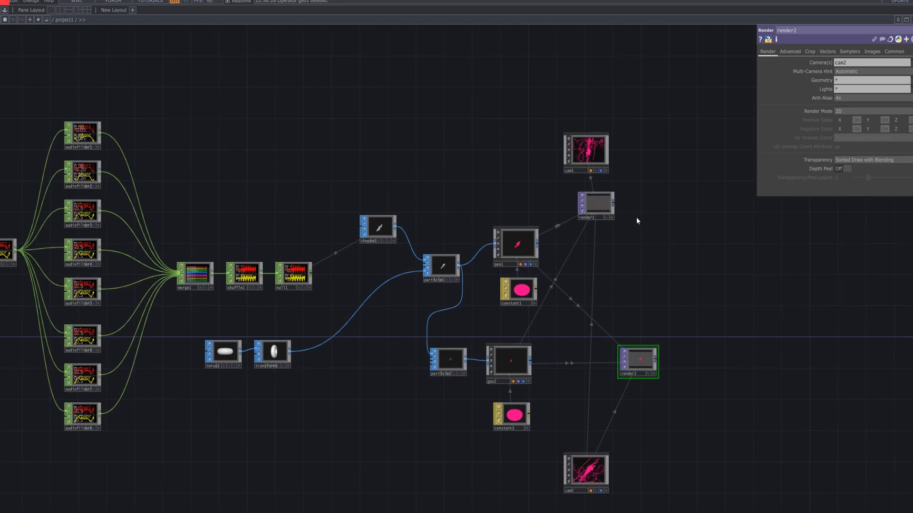
{"action": "scroll", "coordinate": [637, 219], "scroll_direction": "up", "scroll_amount": 6}
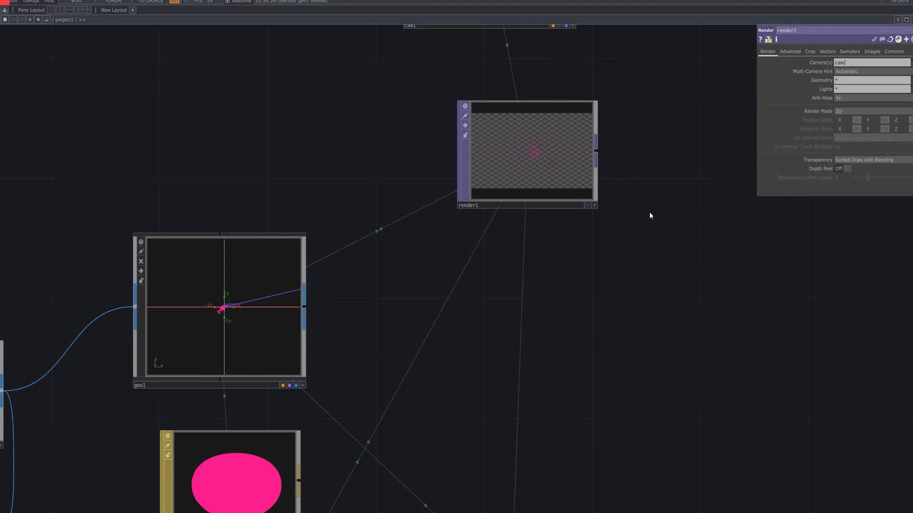
{"action": "scroll", "coordinate": [650, 216], "scroll_direction": "down", "scroll_amount": 6}
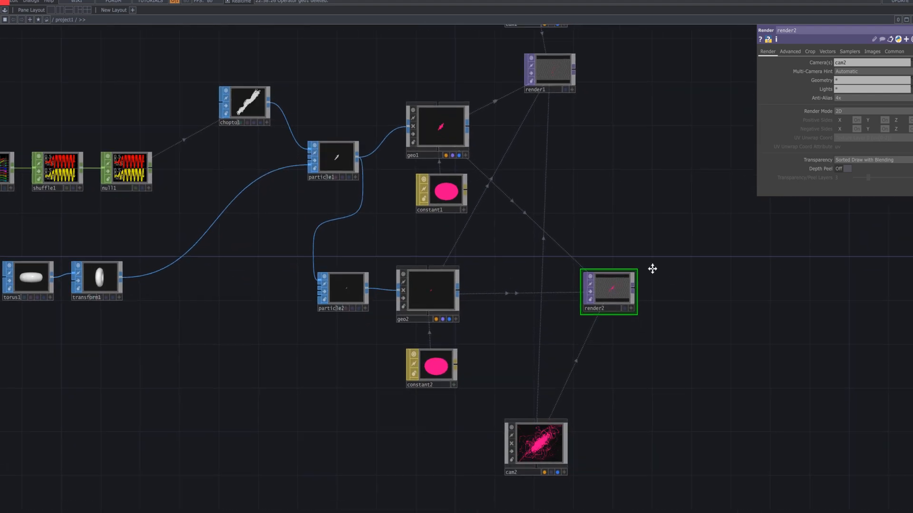
{"action": "left_click_drag", "start_coordinate": [653, 269], "coordinate": [631, 244]}
{"action": "mouse_move", "coordinate": [509, 419]}
{"action": "left_mouse_down"}
{"action": "mouse_move", "coordinate": [509, 354]}
{"action": "mouse_move", "coordinate": [510, 417]}
{"action": "left_mouse_up"}
{"action": "left_click_drag", "start_coordinate": [613, 385], "coordinate": [597, 347]}
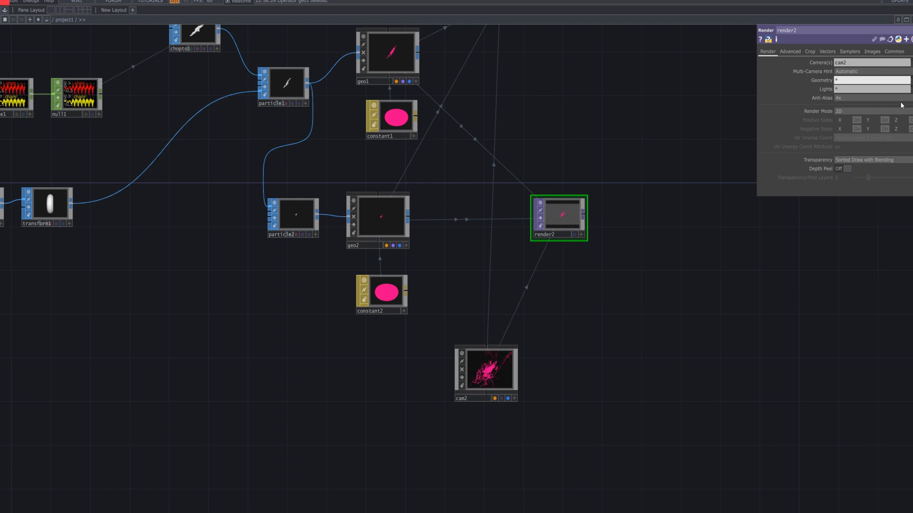
{"action": "type", "text": "geo"}
{"action": "key", "text": "Return"}
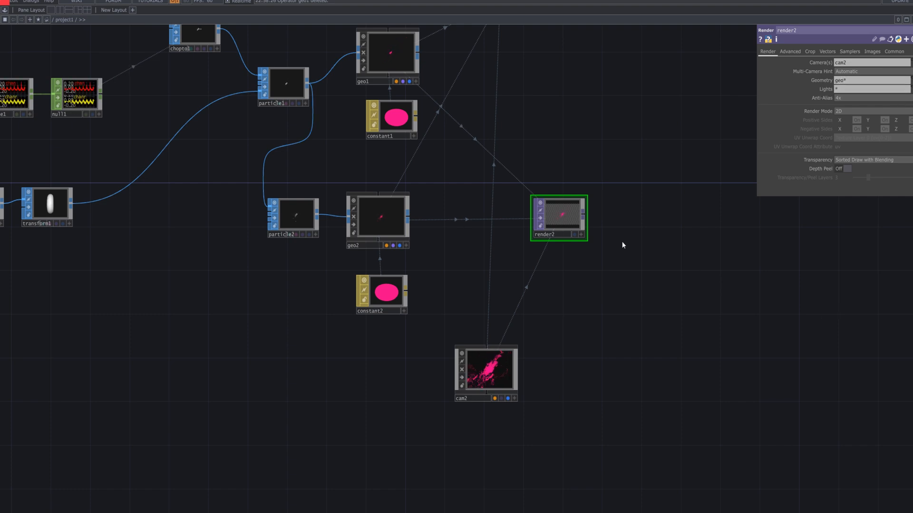
{"action": "scroll", "coordinate": [595, 244], "scroll_direction": "up", "scroll_amount": 5}
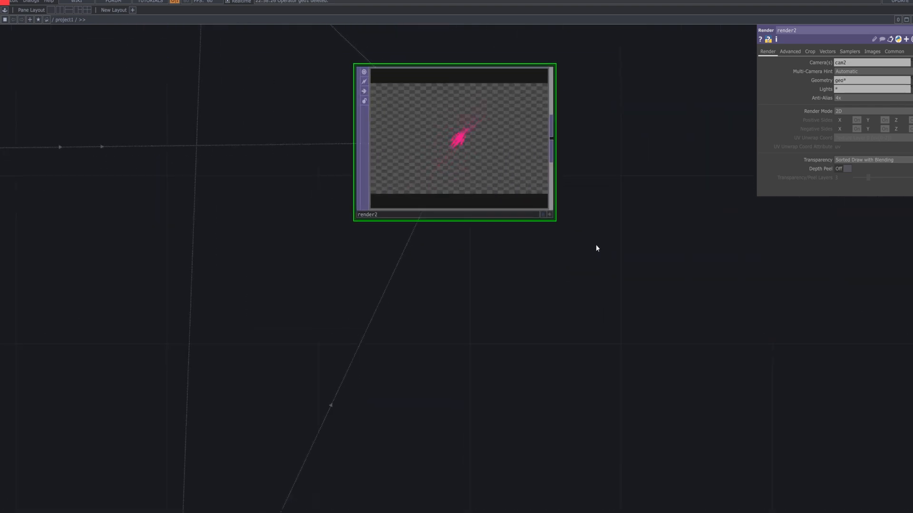
{"action": "scroll", "coordinate": [597, 248], "scroll_direction": "down", "scroll_amount": 5}
{"action": "scroll", "coordinate": [645, 206], "scroll_direction": "down", "scroll_amount": 2}
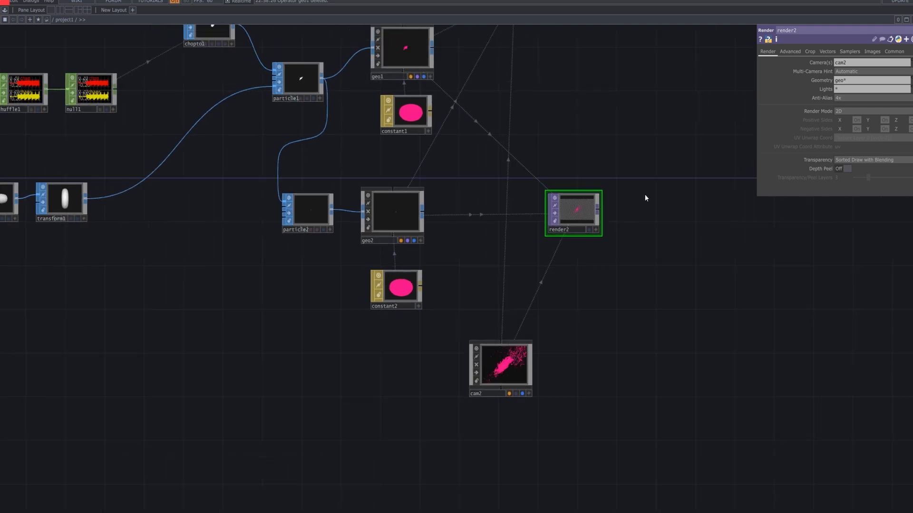
- Arrange cam1, render1, render2 and cam2 in a compact vertical column beside geo1 and geo2
{"action": "left_click_drag", "start_coordinate": [633, 212], "coordinate": [594, 340]}
{"action": "scroll", "coordinate": [594, 340], "scroll_direction": "down", "scroll_amount": 3}
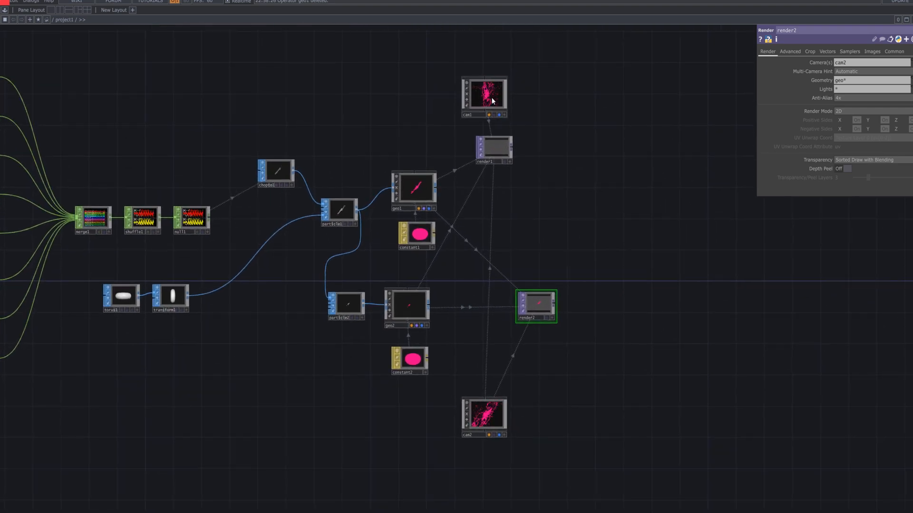
{"action": "left_click_drag", "start_coordinate": [492, 97], "coordinate": [503, 104]}
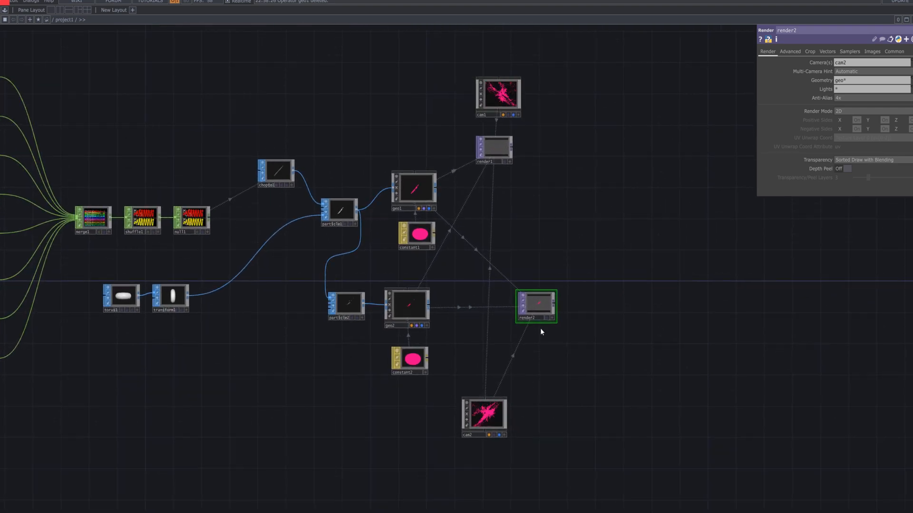
{"action": "left_click_drag", "start_coordinate": [540, 303], "coordinate": [485, 346]}
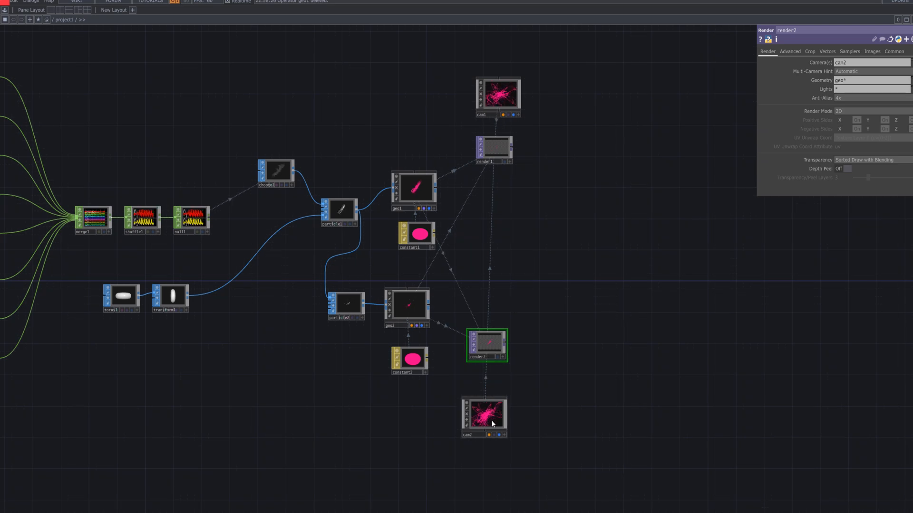
{"action": "left_click_drag", "start_coordinate": [485, 413], "coordinate": [484, 397]}
{"action": "left_click_drag", "start_coordinate": [496, 350], "coordinate": [495, 361]}
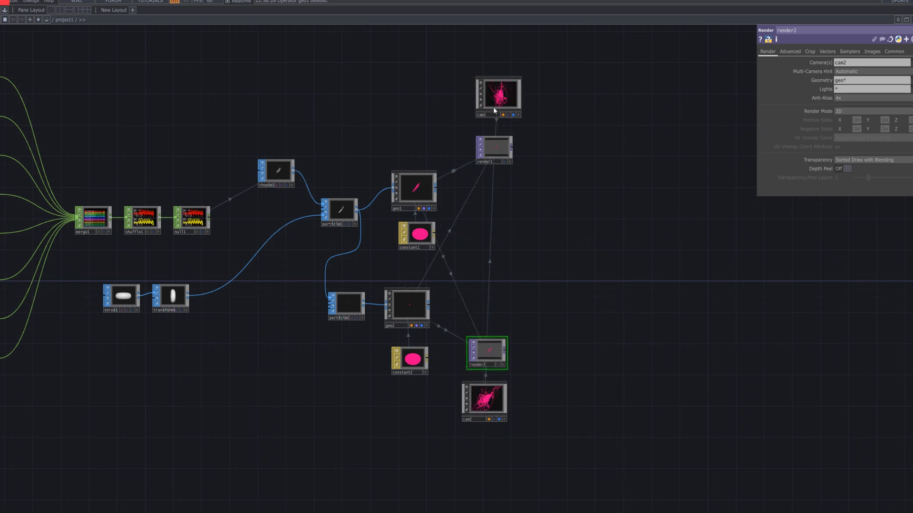
{"action": "left_click_drag", "start_coordinate": [493, 148], "coordinate": [494, 234]}
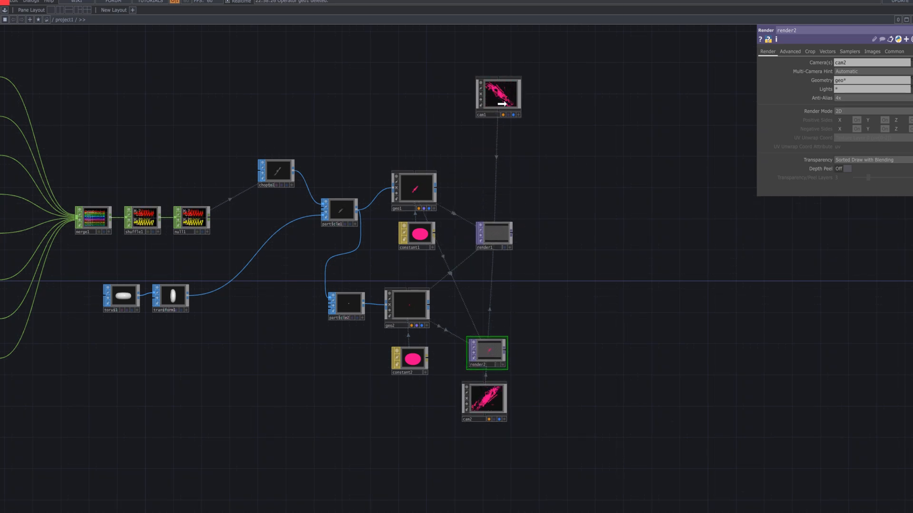
{"action": "left_click_drag", "start_coordinate": [501, 103], "coordinate": [495, 191]}
{"action": "left_click_drag", "start_coordinate": [486, 347], "coordinate": [493, 300]}
{"action": "left_click_drag", "start_coordinate": [488, 383], "coordinate": [491, 347]}
{"action": "left_click_drag", "start_coordinate": [488, 404], "coordinate": [494, 365]}
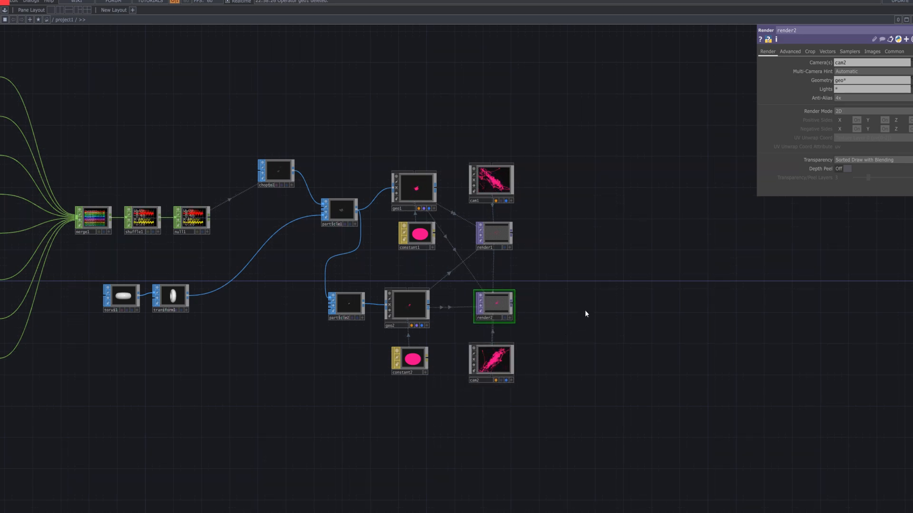
{"action": "left_click", "coordinate": [791, 52]}
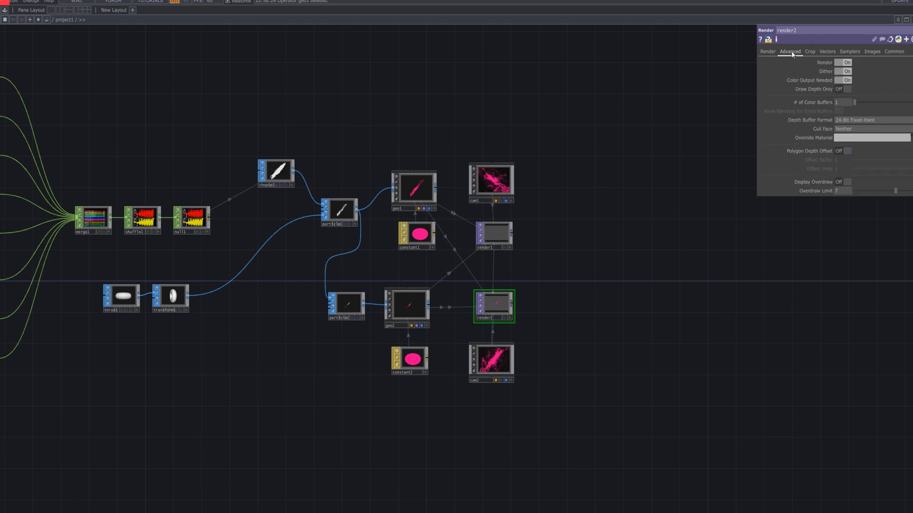
{"action": "left_click", "coordinate": [872, 50]}
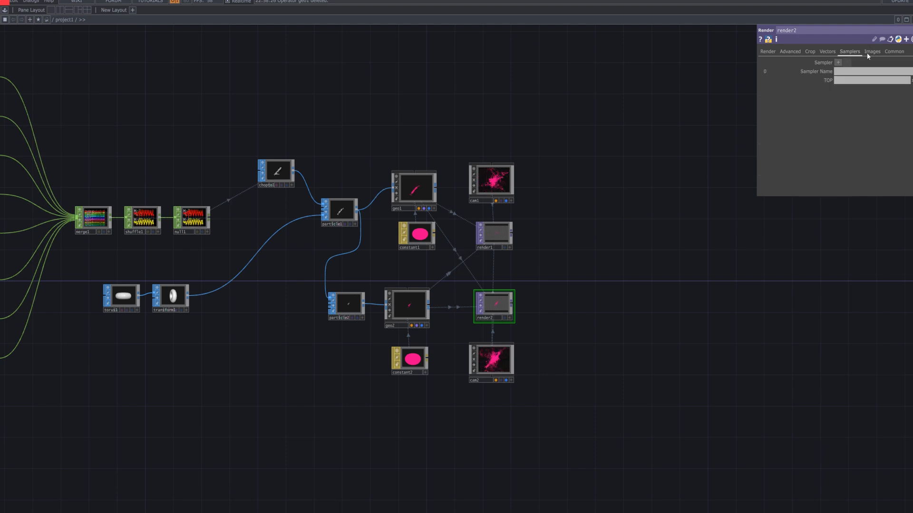
{"action": "left_click", "coordinate": [880, 51]}
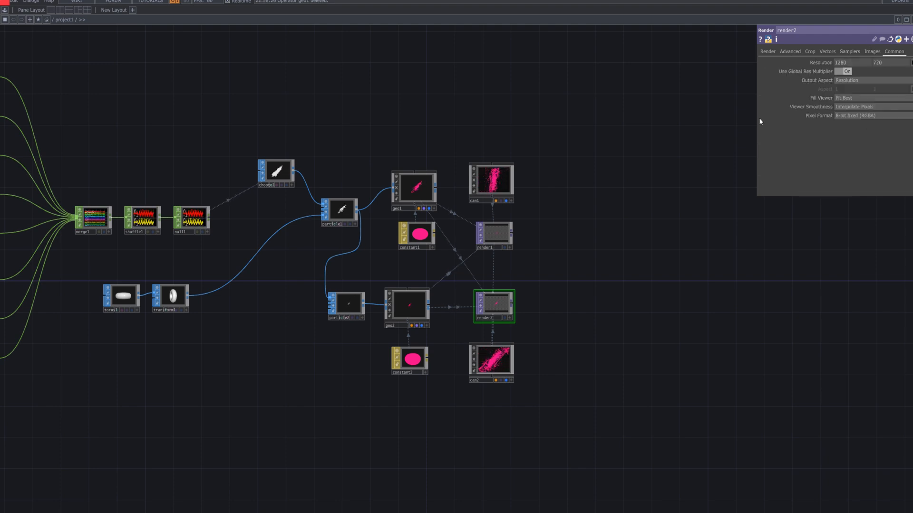
- Add an Out TOP wired from render1's output and place it to the right of render1
{"action": "left_click_drag", "start_coordinate": [635, 231], "coordinate": [637, 230]}
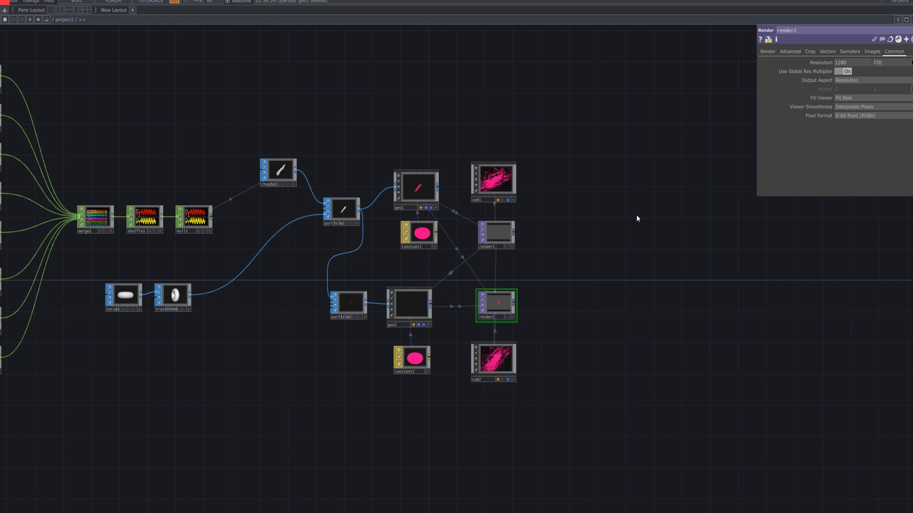
{"action": "right_click", "coordinate": [513, 235]}
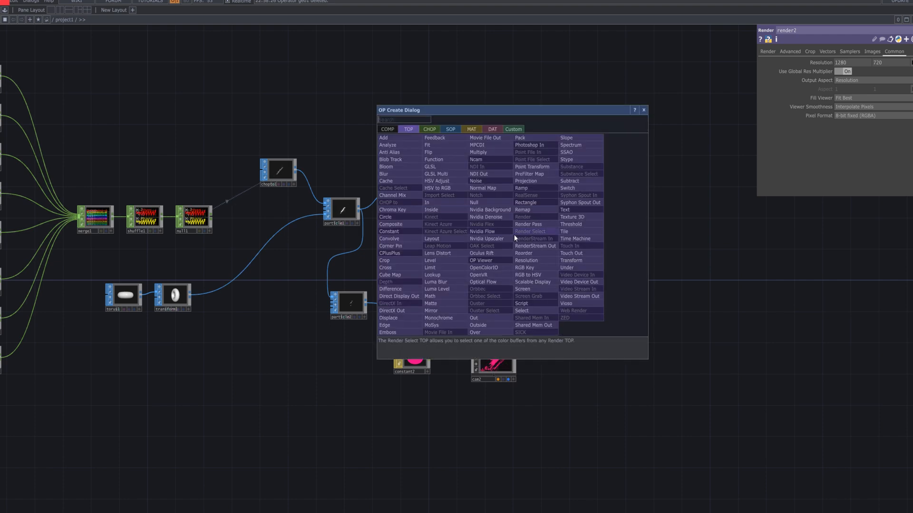
{"action": "type", "text": "out"}
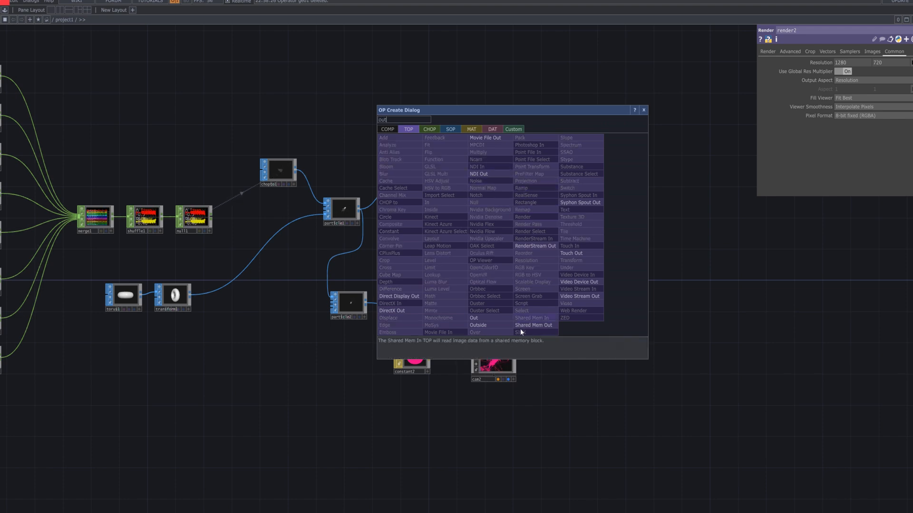
{"action": "left_click", "coordinate": [490, 319]}
{"action": "left_click", "coordinate": [562, 241]}
{"action": "left_click_drag", "start_coordinate": [563, 241], "coordinate": [584, 241]}
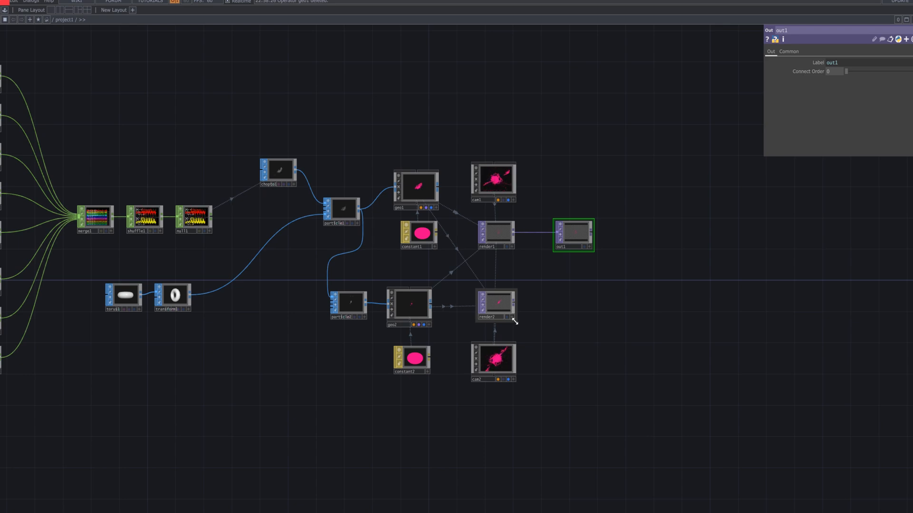
- Add an Anti Alias TOP wired from out1's output, place it beside out1, and set its Quality to Ultra
{"action": "scroll", "coordinate": [515, 322], "scroll_direction": "up", "scroll_amount": 5}
{"action": "scroll", "coordinate": [515, 322], "scroll_direction": "up", "scroll_amount": 6}
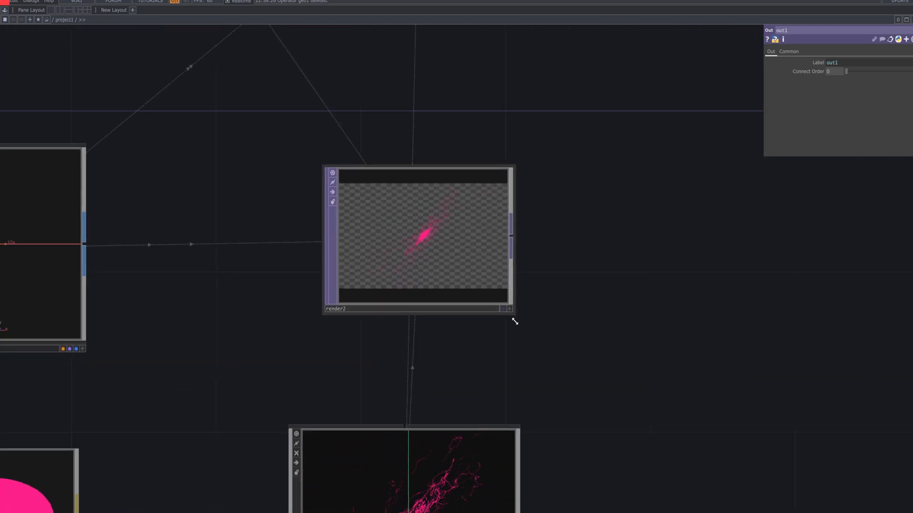
{"action": "scroll", "coordinate": [513, 320], "scroll_direction": "down", "scroll_amount": 6}
{"action": "left_click_drag", "start_coordinate": [526, 237], "coordinate": [523, 281]}
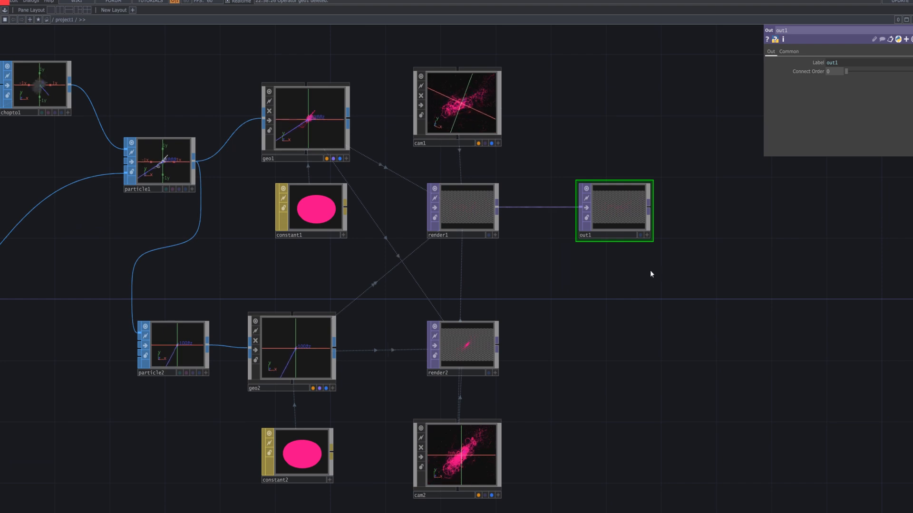
{"action": "left_click_drag", "start_coordinate": [711, 214], "coordinate": [543, 205]}
{"action": "right_click", "coordinate": [455, 196]}
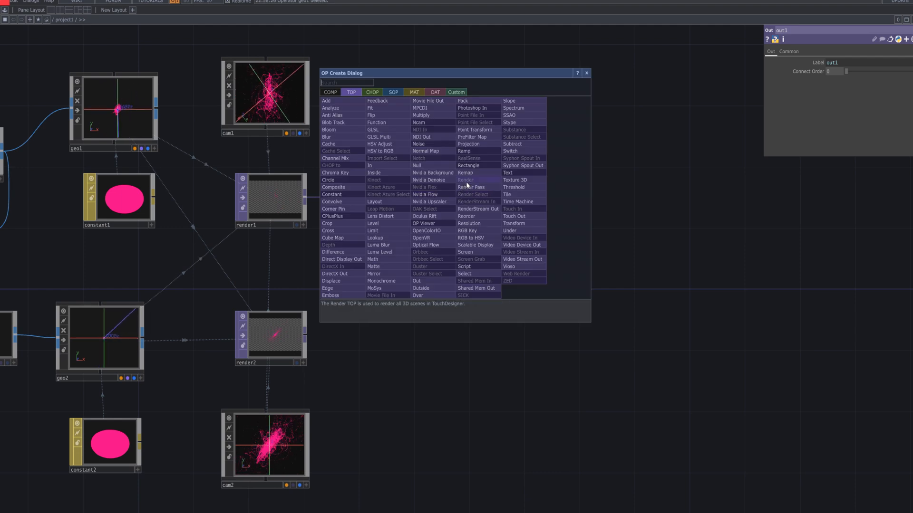
{"action": "type", "text": "ant"}
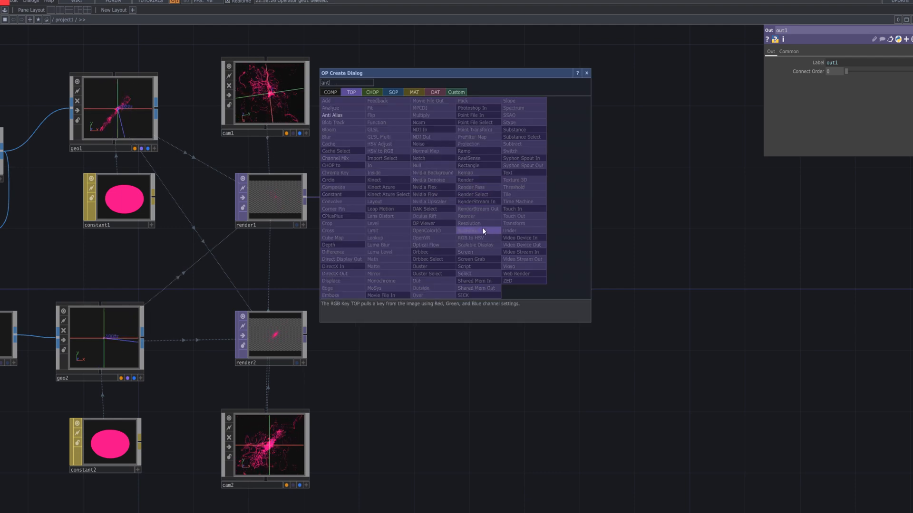
{"action": "type", "text": "i"}
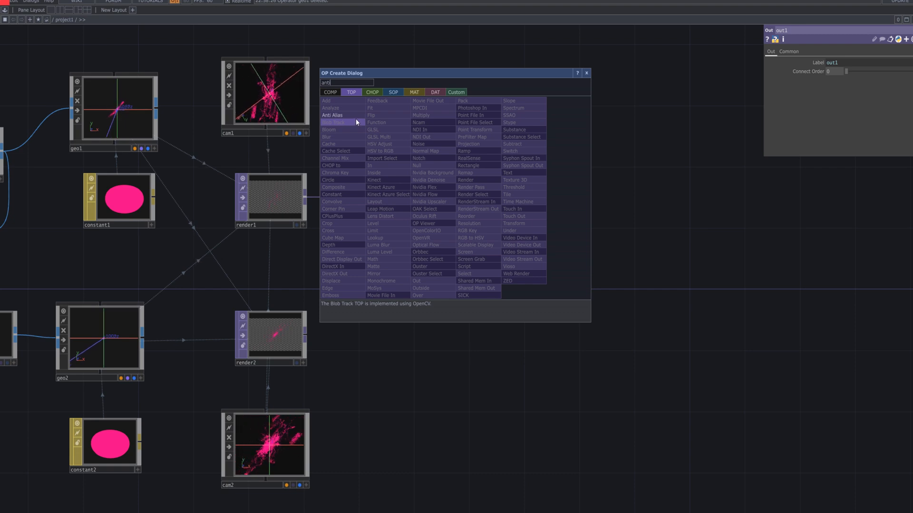
{"action": "left_click", "coordinate": [353, 115]}
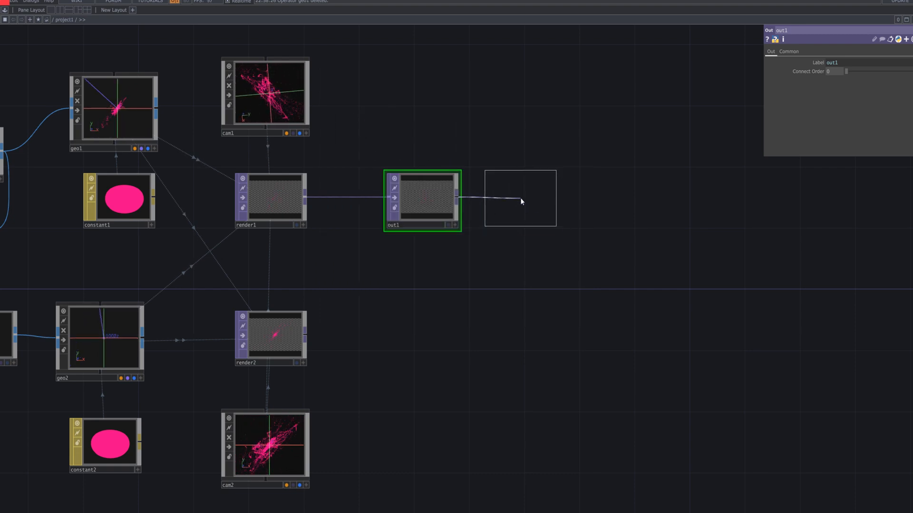
{"action": "left_click", "coordinate": [521, 198]}
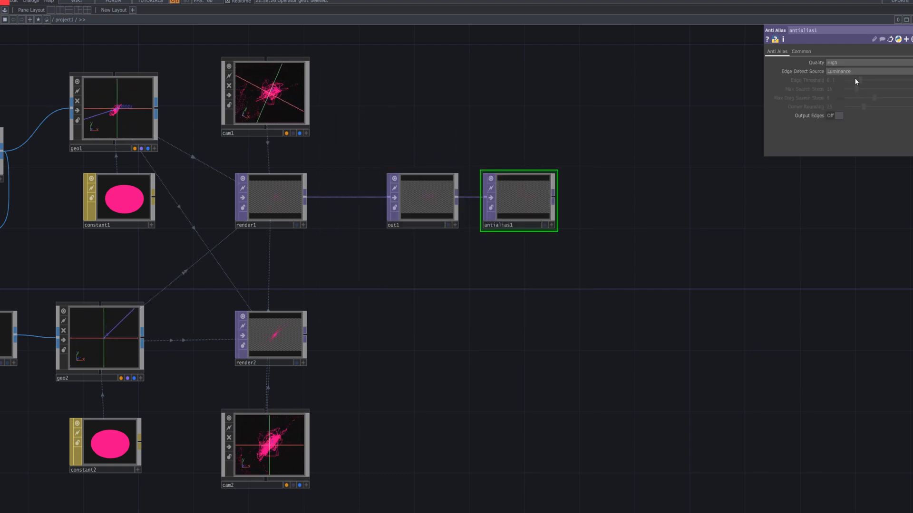
{"action": "left_click", "coordinate": [873, 63]}
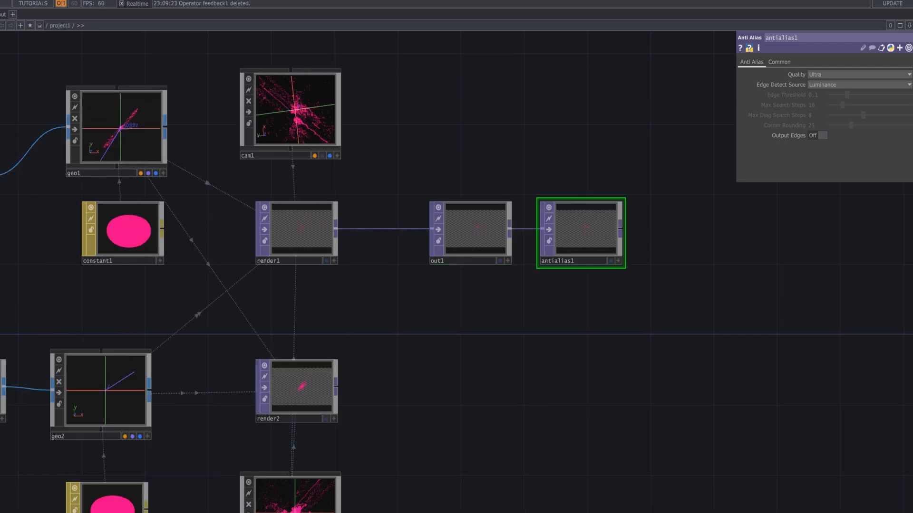
- Add the feedback component to the right of antialias1 and wire antialias1's output into its first input
{"action": "left_click_drag", "start_coordinate": [1, 248], "coordinate": [680, 239]}
{"action": "left_click_drag", "start_coordinate": [635, 337], "coordinate": [326, 402]}
{"action": "left_click_drag", "start_coordinate": [420, 255], "coordinate": [420, 298]}
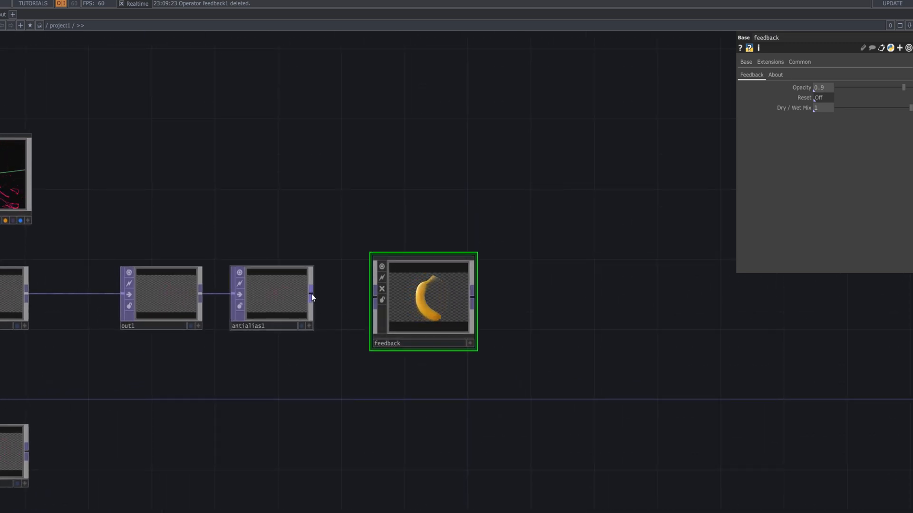
{"action": "left_click_drag", "start_coordinate": [312, 294], "coordinate": [375, 297]}
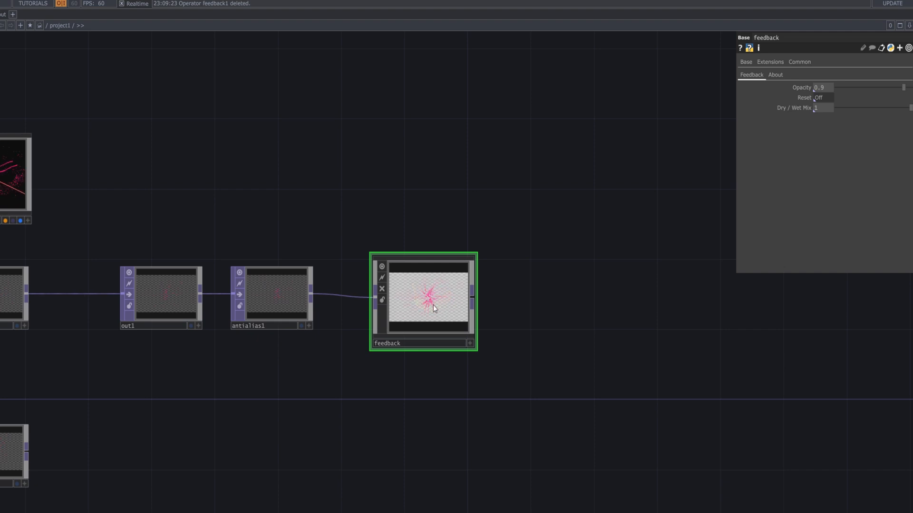
- Set the feedback component's Reset parameter to the expression absTime.seconds*33
{"action": "left_click_drag", "start_coordinate": [433, 305], "coordinate": [400, 307]}
{"action": "scroll", "coordinate": [430, 307], "scroll_direction": "up", "scroll_amount": 3}
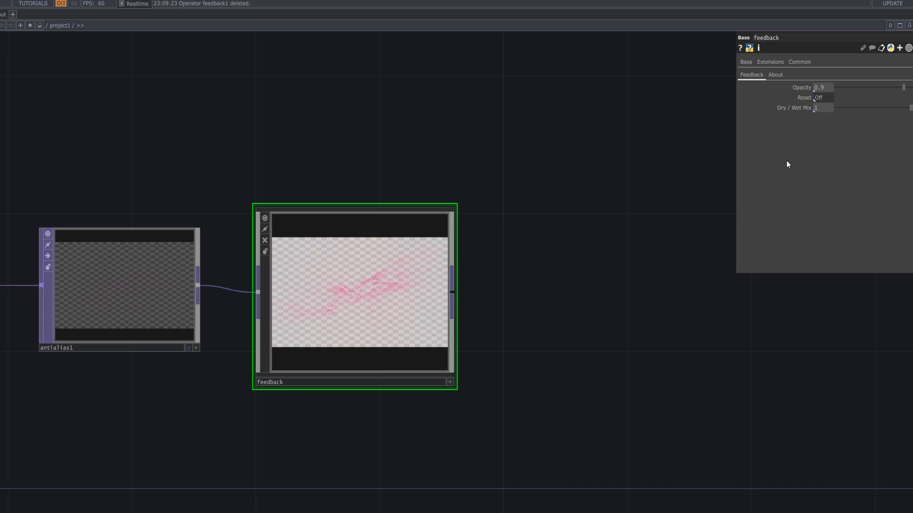
{"action": "left_click", "coordinate": [803, 96]}
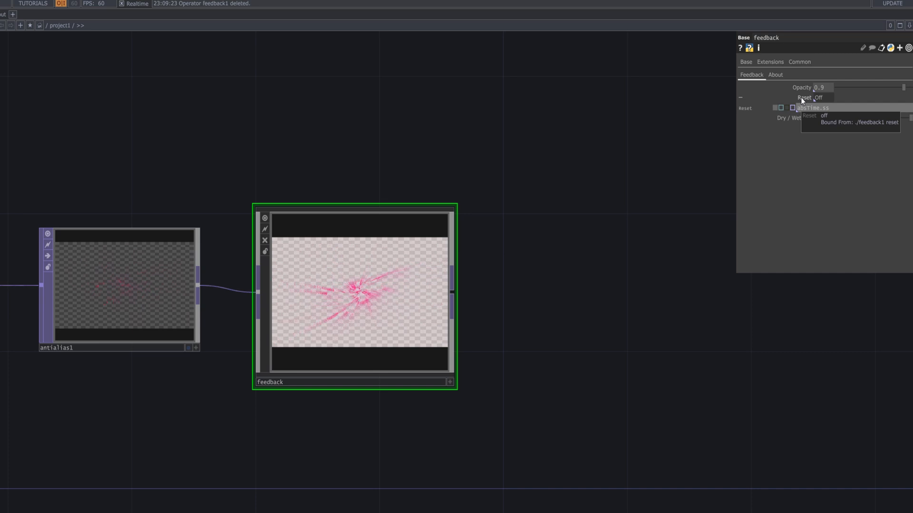
{"action": "type", "text": "x"}
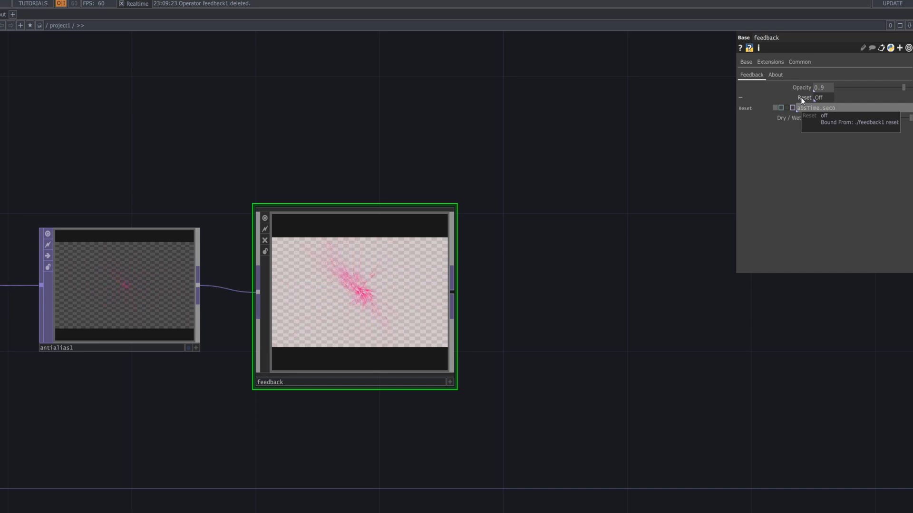
{"action": "type", "text": "nds*"}
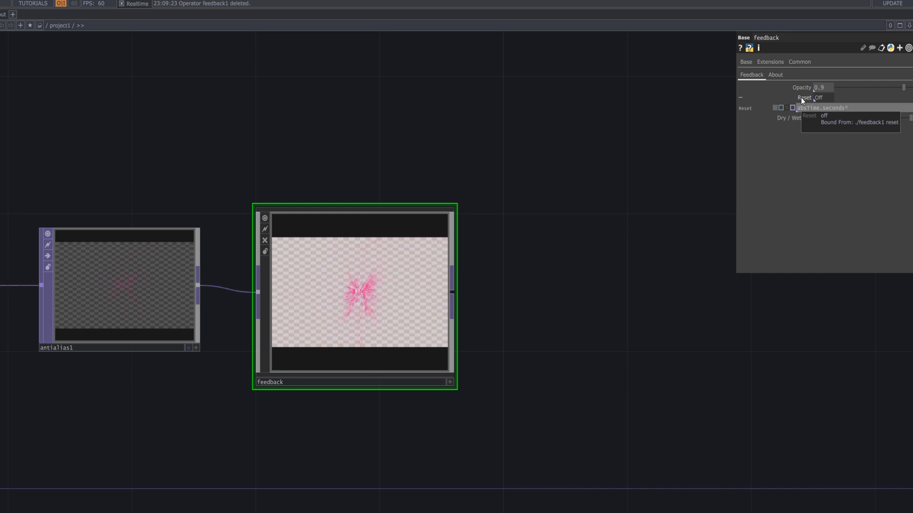
{"action": "type", "text": "%33"}
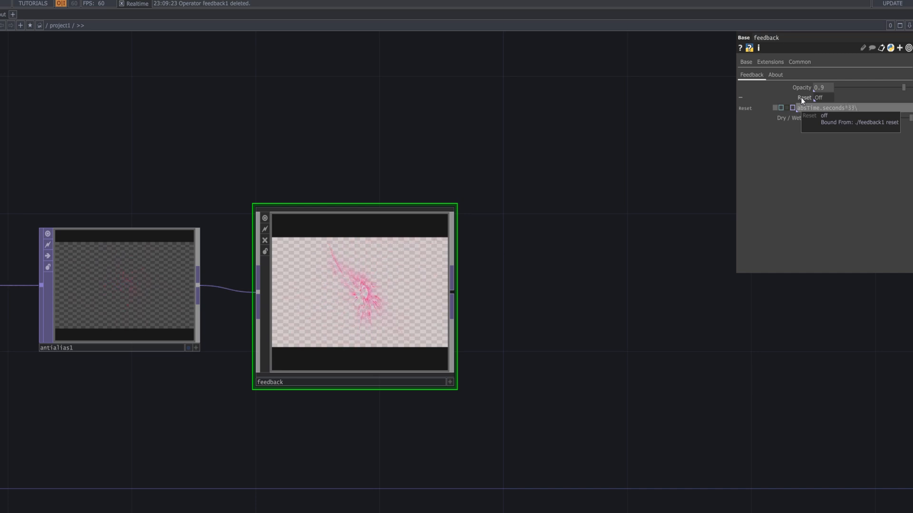
{"action": "left_click", "coordinate": [677, 262]}
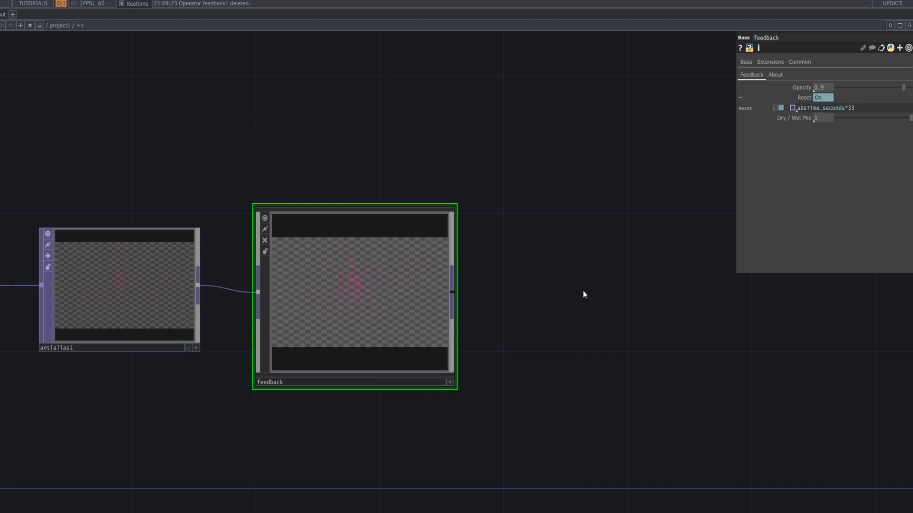
{"action": "scroll", "coordinate": [485, 328], "scroll_direction": "up", "scroll_amount": 4}
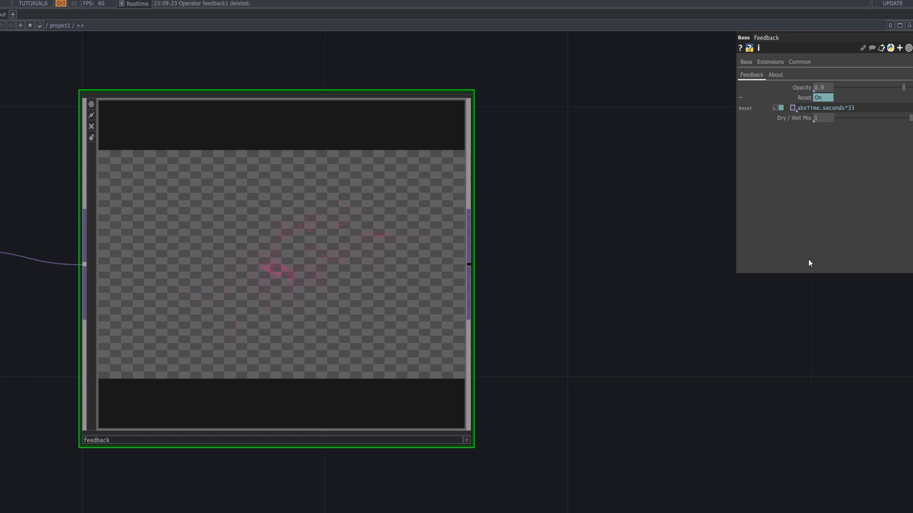
{"action": "left_click", "coordinate": [740, 98]}
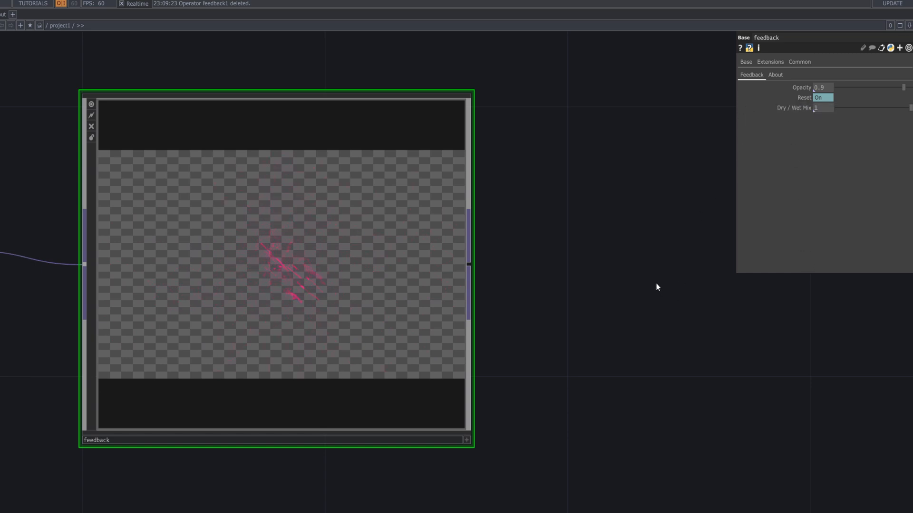
- Add a Constant TOP and place it directly above the feedback component
{"action": "middle_click_drag", "start_coordinate": [652, 285], "coordinate": [652, 323]}
{"action": "left_click_drag", "start_coordinate": [608, 329], "coordinate": [505, 324]}
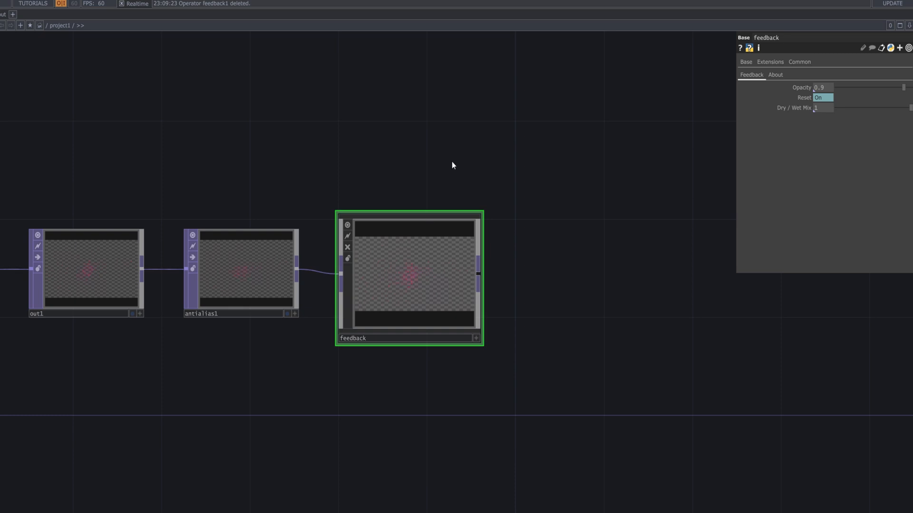
{"action": "left_click_drag", "start_coordinate": [446, 154], "coordinate": [483, 404]}
{"action": "middle_click_drag", "start_coordinate": [465, 318], "coordinate": [471, 343]}
{"action": "left_click_drag", "start_coordinate": [471, 343], "coordinate": [470, 315]}
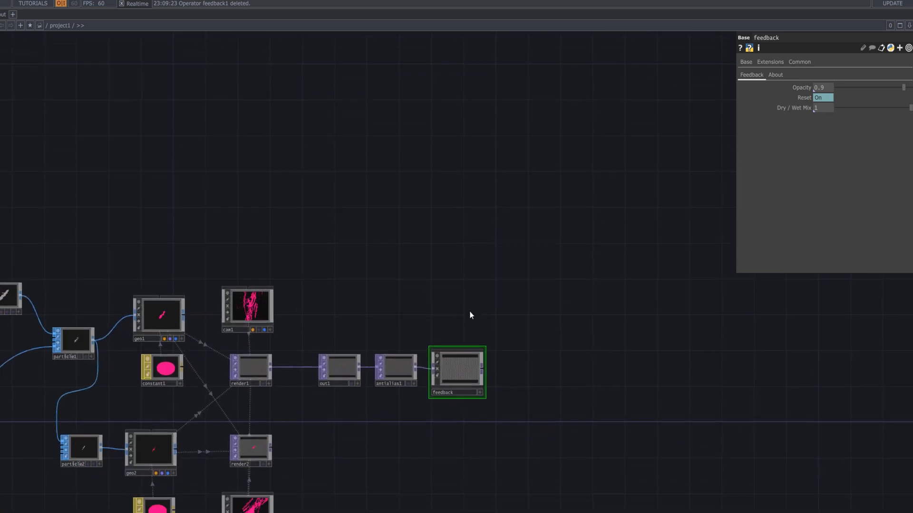
{"action": "key", "text": "Tab"}
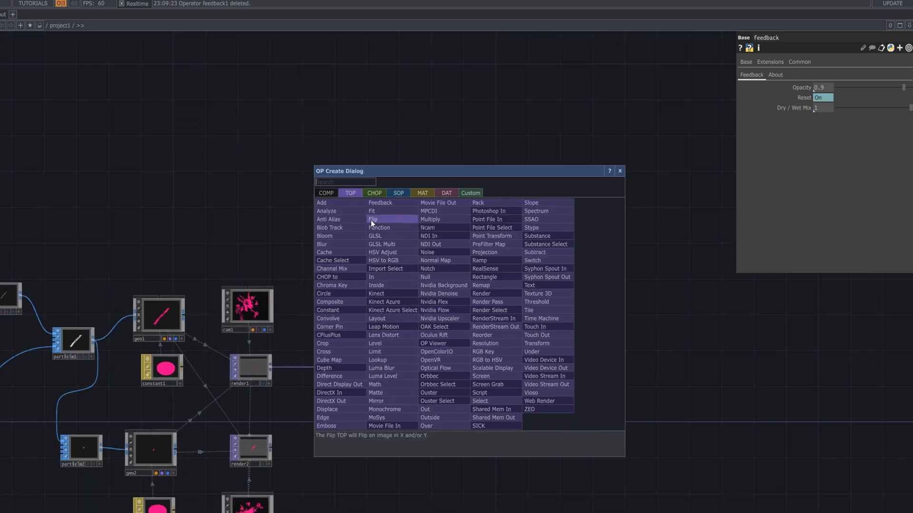
{"action": "type", "text": "con"}
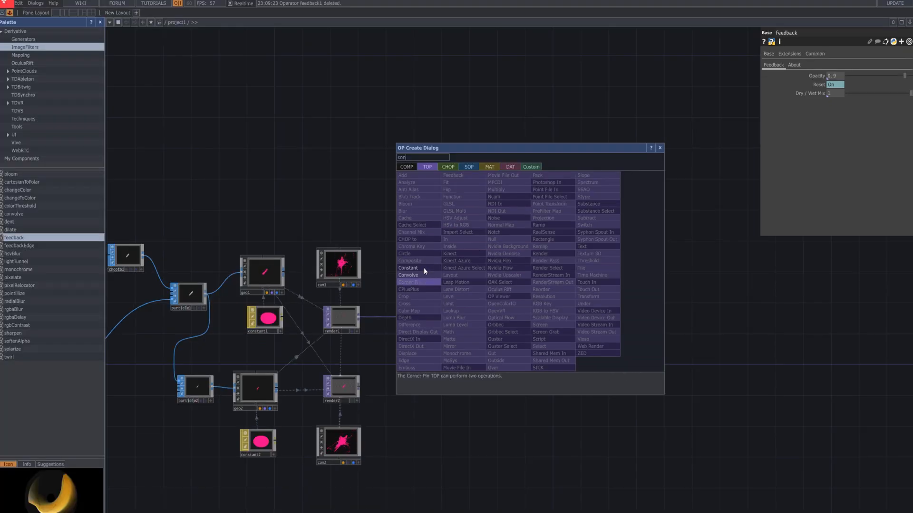
{"action": "left_click", "coordinate": [345, 309]}
{"action": "left_click", "coordinate": [444, 298]}
{"action": "left_click_drag", "start_coordinate": [517, 261], "coordinate": [531, 268]}
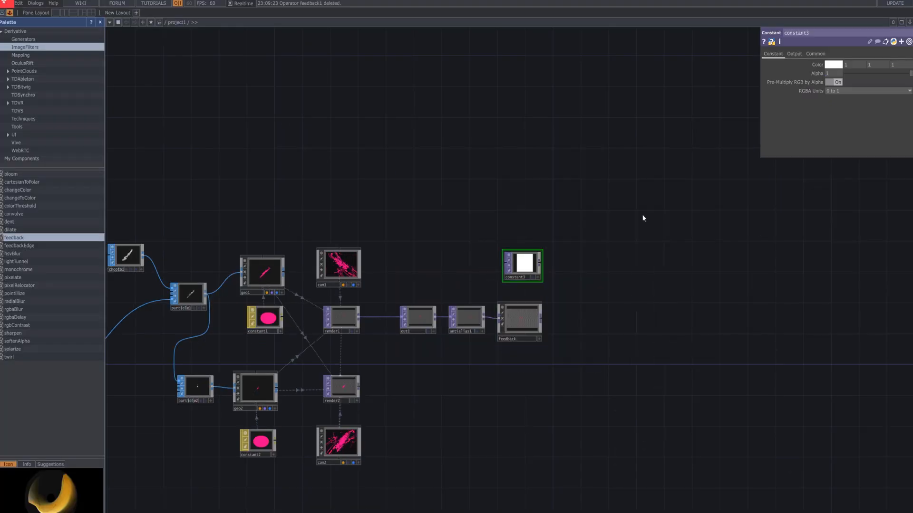
- Set the new white Constant TOP's resolution to 1280 x 720
{"action": "left_click", "coordinate": [816, 54]}
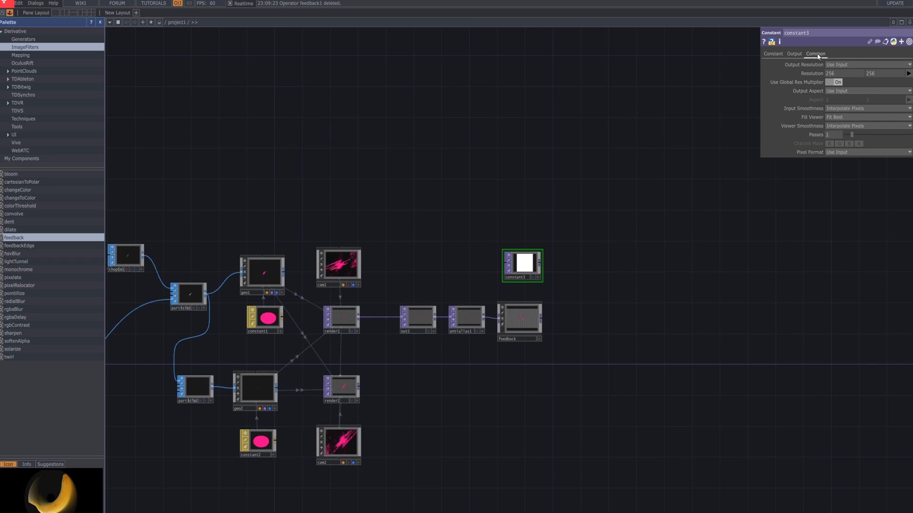
{"action": "left_click", "coordinate": [908, 73]}
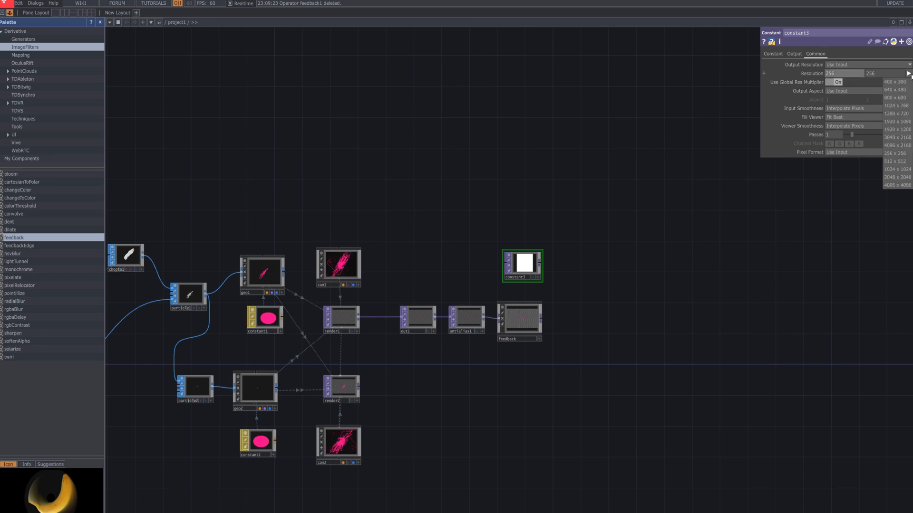
{"action": "left_click", "coordinate": [905, 113]}
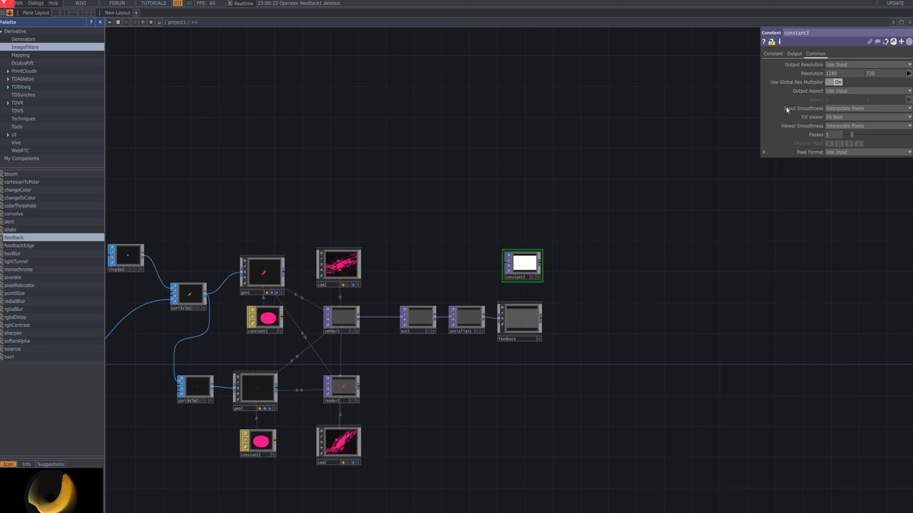
{"action": "left_click", "coordinate": [773, 54]}
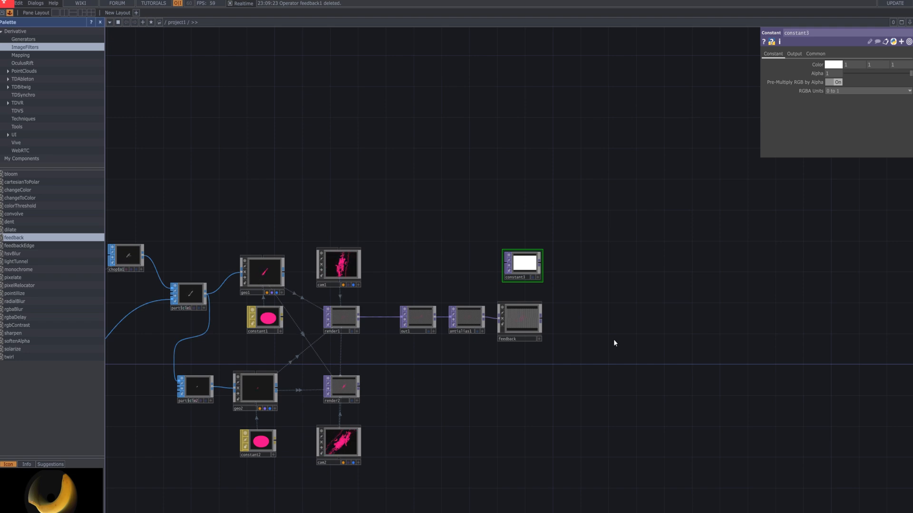
- Add a Composite TOP beside the feedback component and wire constant3 and the feedback output into it
{"action": "key", "text": "Tab"}
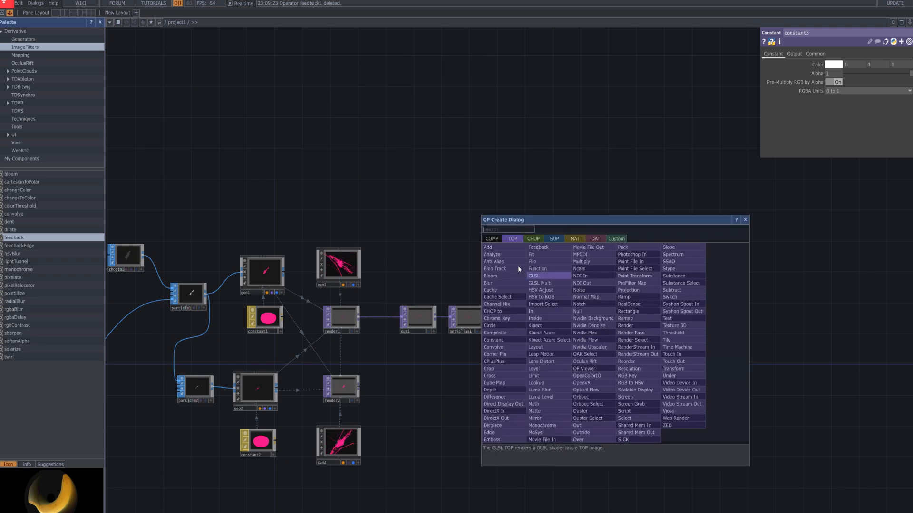
{"action": "left_click", "coordinate": [515, 333]}
{"action": "left_click", "coordinate": [593, 311]}
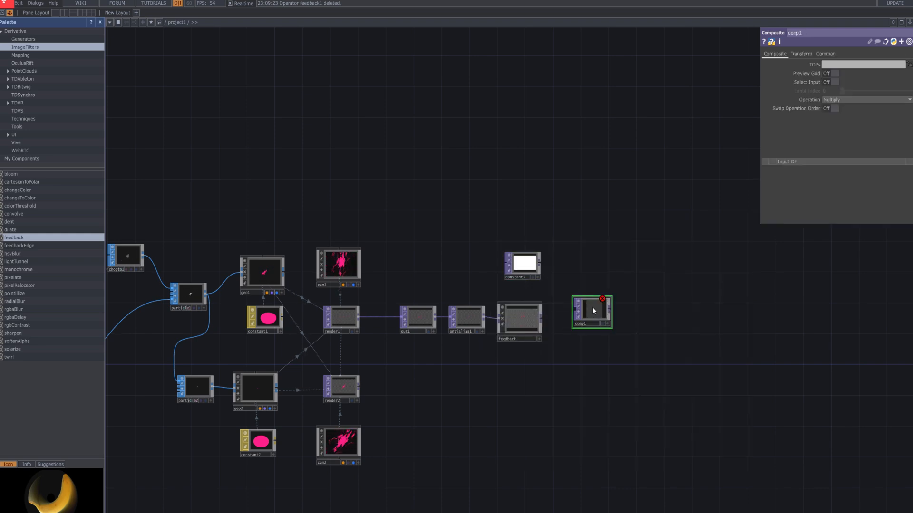
{"action": "left_click_drag", "start_coordinate": [601, 356], "coordinate": [629, 243]}
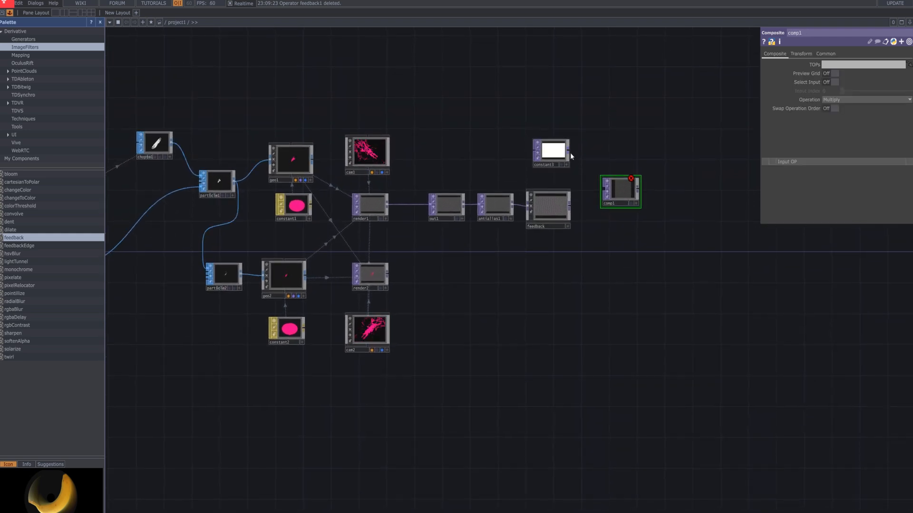
{"action": "left_click_drag", "start_coordinate": [568, 150], "coordinate": [605, 193]}
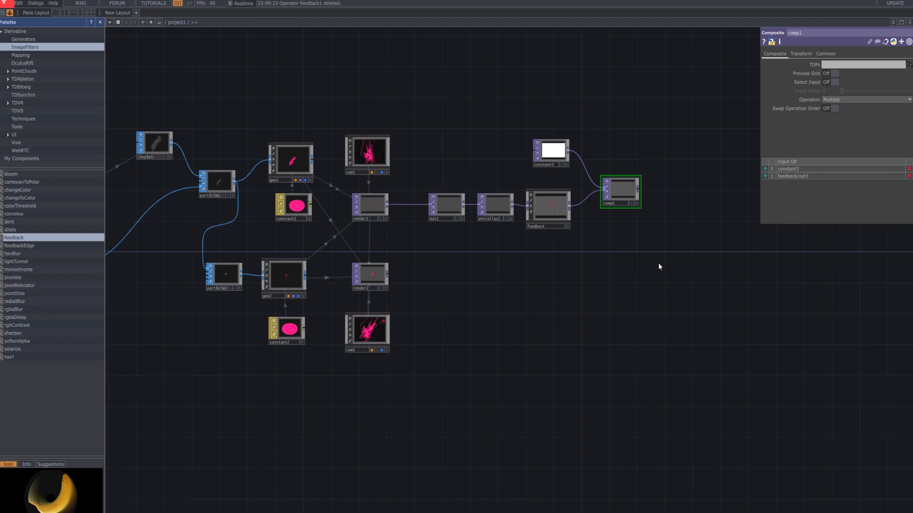
- Inspect constant3's output parameters, then comp1's input order and composited preview
{"action": "left_click", "coordinate": [555, 155]}
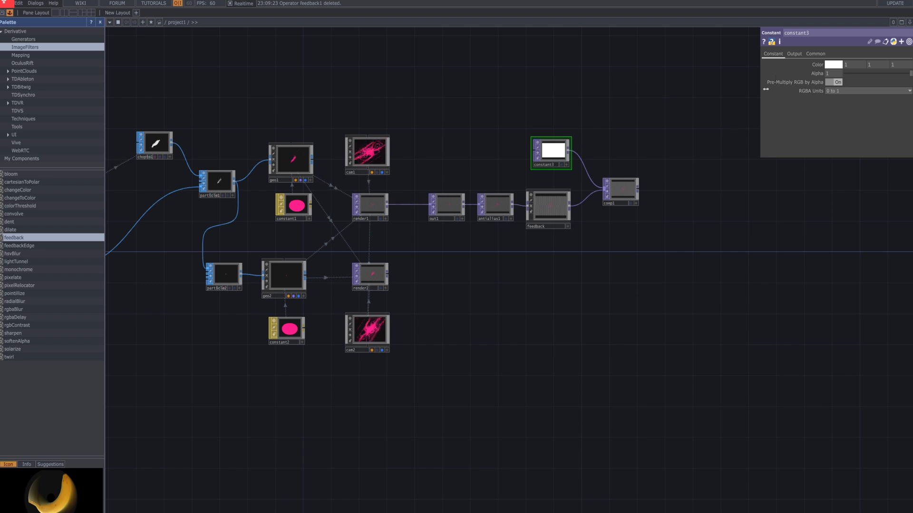
{"action": "left_click", "coordinate": [793, 55]}
{"action": "left_click", "coordinate": [638, 185]}
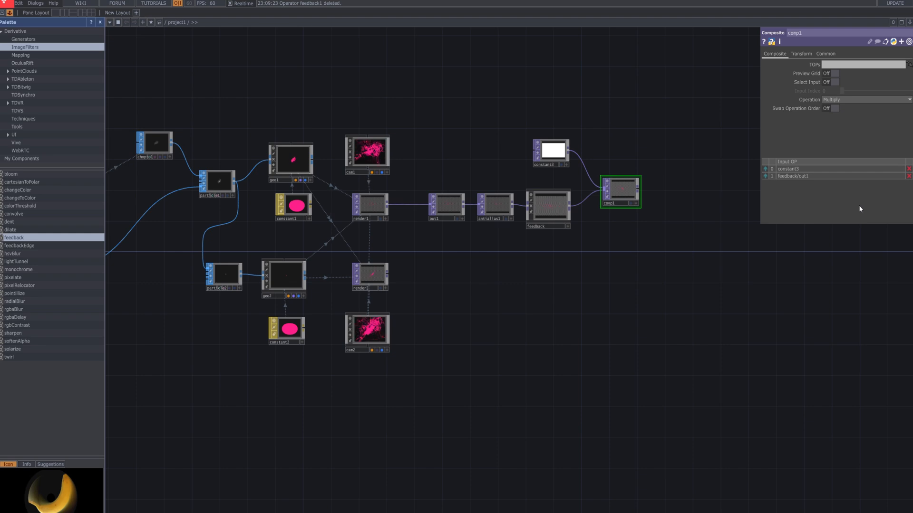
{"action": "scroll", "coordinate": [645, 197], "scroll_direction": "up", "scroll_amount": 3}
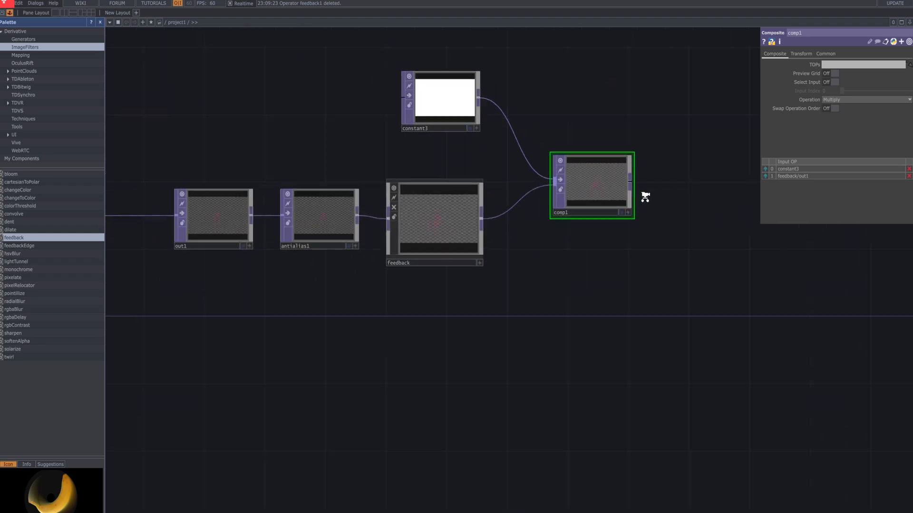
{"action": "scroll", "coordinate": [645, 197], "scroll_direction": "up", "scroll_amount": 1}
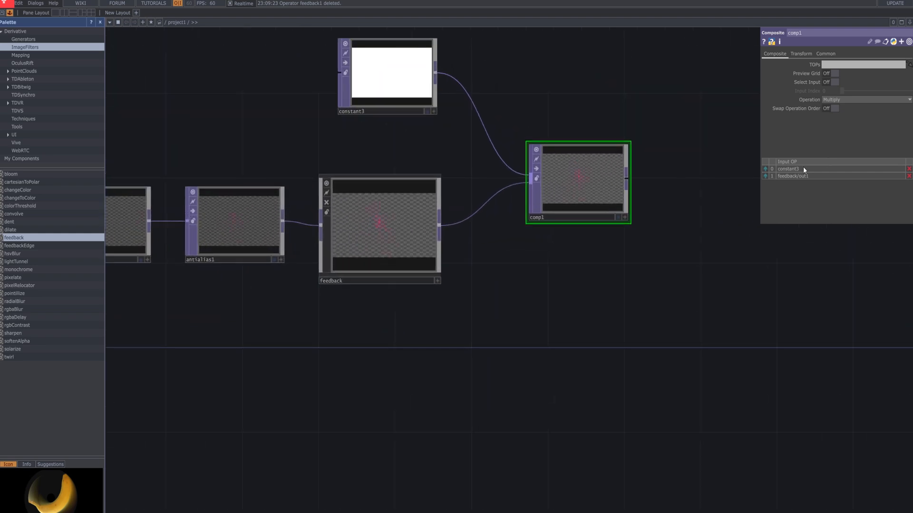
{"action": "scroll", "coordinate": [692, 235], "scroll_direction": "down", "scroll_amount": 2}
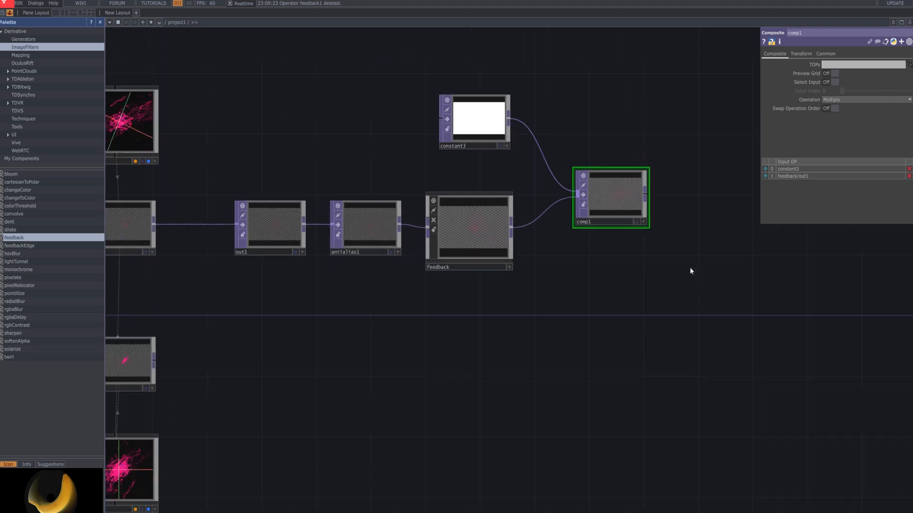
{"action": "left_click_drag", "start_coordinate": [689, 267], "coordinate": [603, 261]}
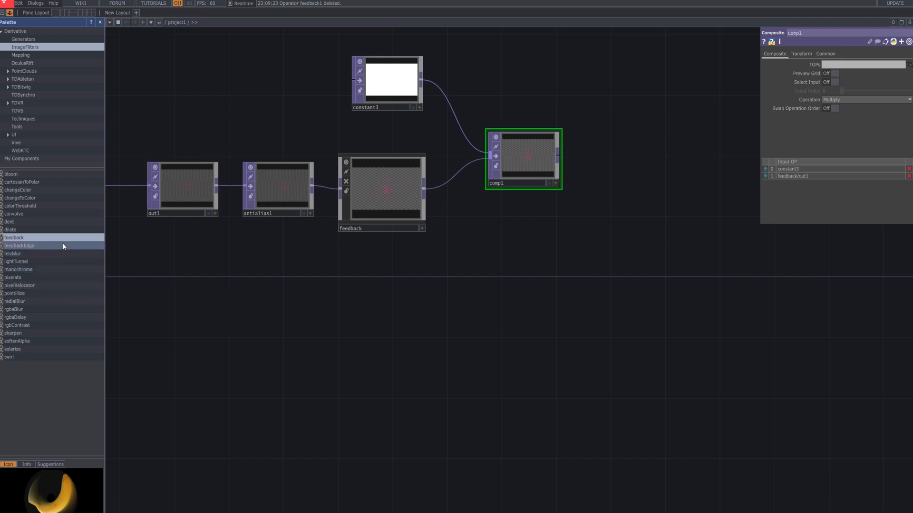
- Add the solarize and feedbackEdge image filter components beyond comp1, with feedbackEdge above solarize
{"action": "left_click", "coordinate": [72, 350]}
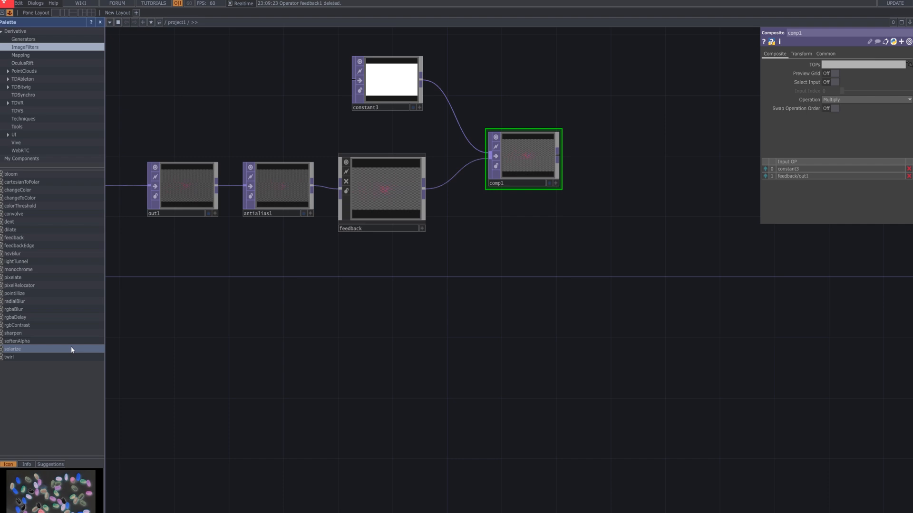
{"action": "left_click_drag", "start_coordinate": [70, 349], "coordinate": [637, 264]}
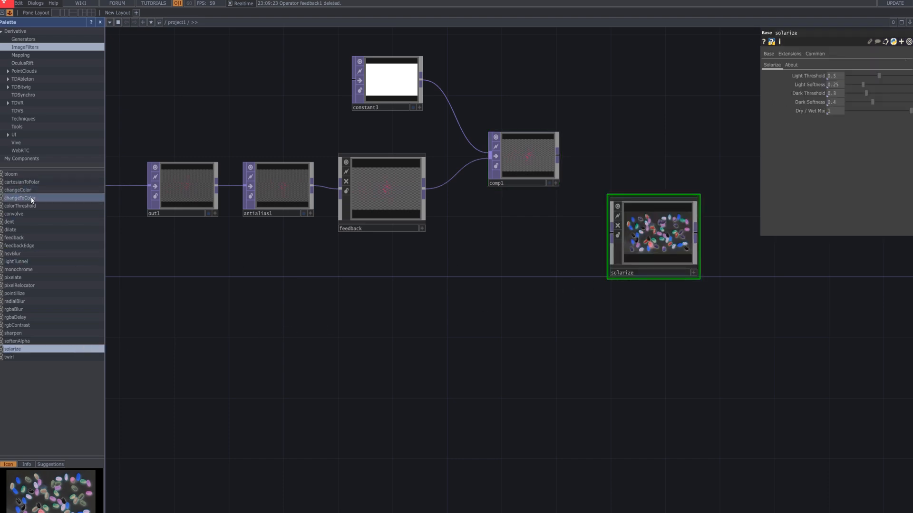
{"action": "left_click", "coordinate": [44, 244]}
{"action": "left_click_drag", "start_coordinate": [607, 123], "coordinate": [642, 109]}
{"action": "left_click_drag", "start_coordinate": [644, 153], "coordinate": [594, 175]}
{"action": "left_click_drag", "start_coordinate": [620, 87], "coordinate": [601, 107]}
- Wire comp1's output into both the feedbackEdge and solarize components
{"action": "left_click_drag", "start_coordinate": [510, 176], "coordinate": [577, 109]}
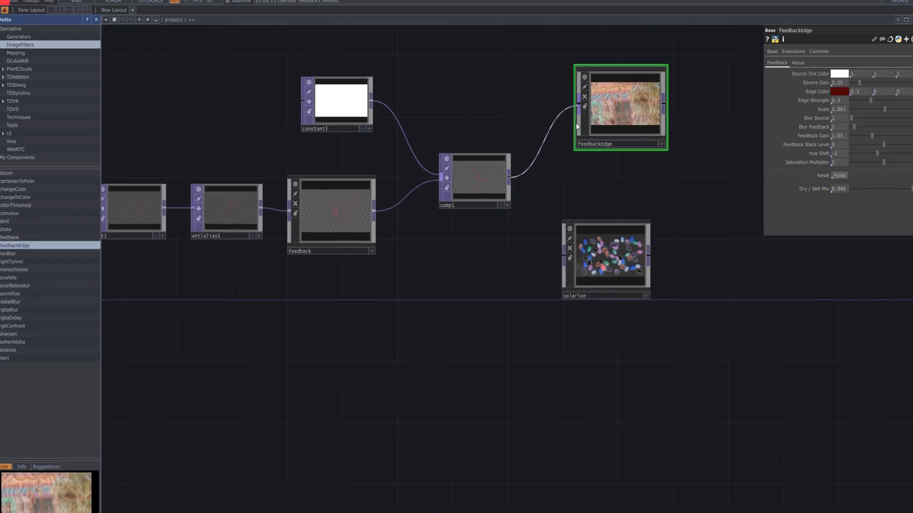
{"action": "left_click_drag", "start_coordinate": [510, 178], "coordinate": [642, 257]}
{"action": "left_click_drag", "start_coordinate": [707, 251], "coordinate": [504, 265]}
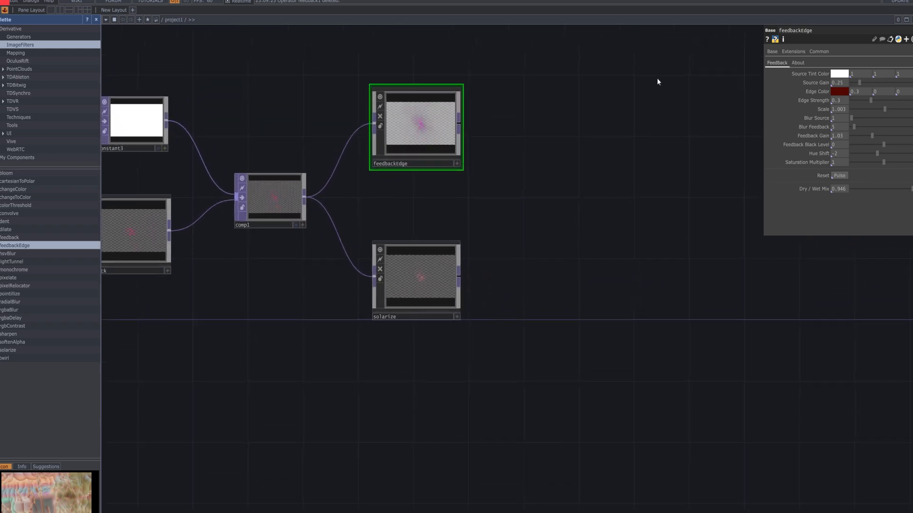
- Examine and compare the output previews of feedbackEdge and solarize
{"action": "scroll", "coordinate": [495, 134], "scroll_direction": "up", "scroll_amount": 5}
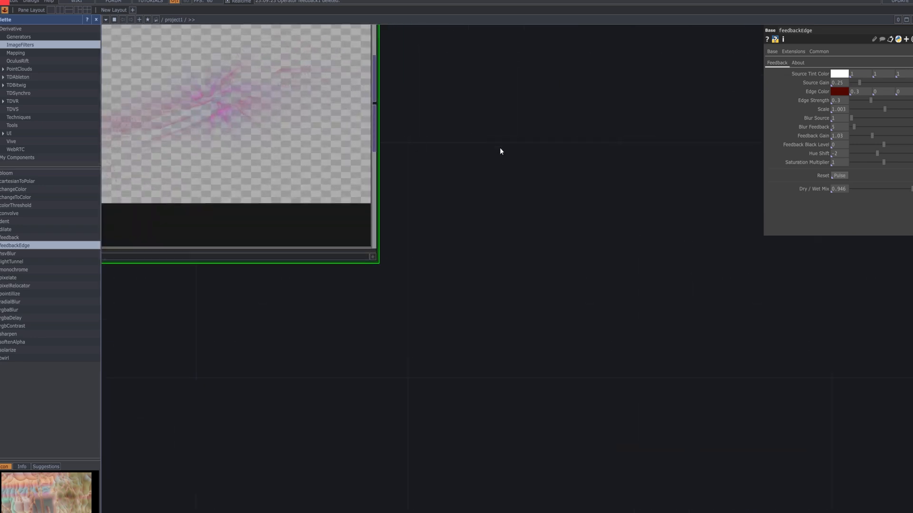
{"action": "left_click_drag", "start_coordinate": [500, 148], "coordinate": [573, 136]}
{"action": "scroll", "coordinate": [665, 281], "scroll_direction": "down", "scroll_amount": 3}
{"action": "left_click_drag", "start_coordinate": [590, 280], "coordinate": [619, 165]}
{"action": "scroll", "coordinate": [563, 273], "scroll_direction": "up", "scroll_amount": 2}
{"action": "scroll", "coordinate": [563, 273], "scroll_direction": "up", "scroll_amount": 2}
{"action": "left_click_drag", "start_coordinate": [562, 273], "coordinate": [620, 238]}
{"action": "scroll", "coordinate": [618, 235], "scroll_direction": "down", "scroll_amount": 2}
{"action": "left_click_drag", "start_coordinate": [600, 205], "coordinate": [542, 380]}
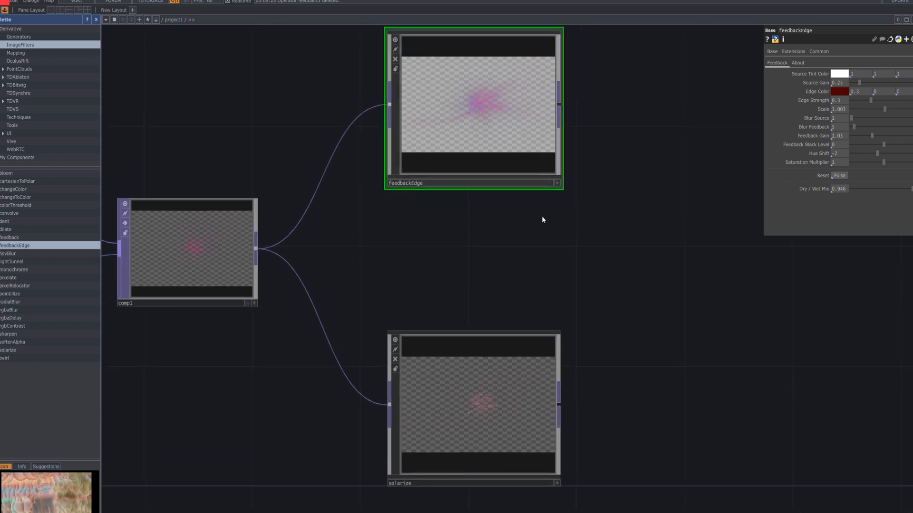
- Set feedbackEdge's Source Gain to 0.4
{"action": "left_click_drag", "start_coordinate": [540, 210], "coordinate": [531, 285]}
{"action": "scroll", "coordinate": [536, 258], "scroll_direction": "up", "scroll_amount": 3}
{"action": "scroll", "coordinate": [606, 228], "scroll_direction": "up", "scroll_amount": 1}
{"action": "left_click_drag", "start_coordinate": [610, 221], "coordinate": [627, 281]}
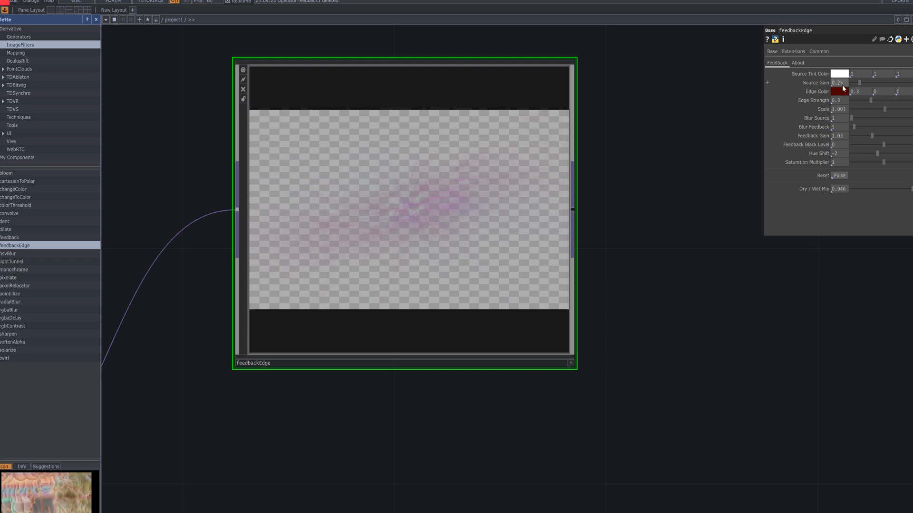
{"action": "type", "text": "4"}
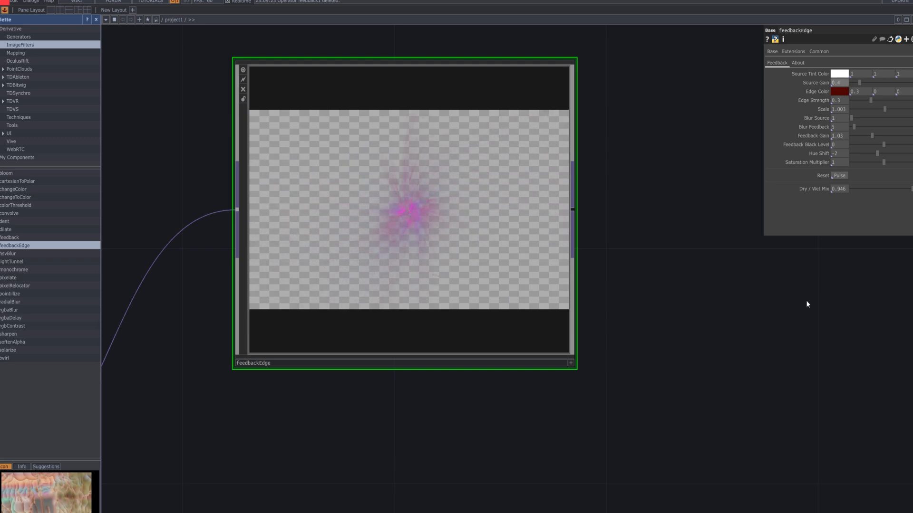
- Set feedbackEdge's Scale to 1.1 and its Blur Feedback to 1
{"action": "key", "text": "Return"}
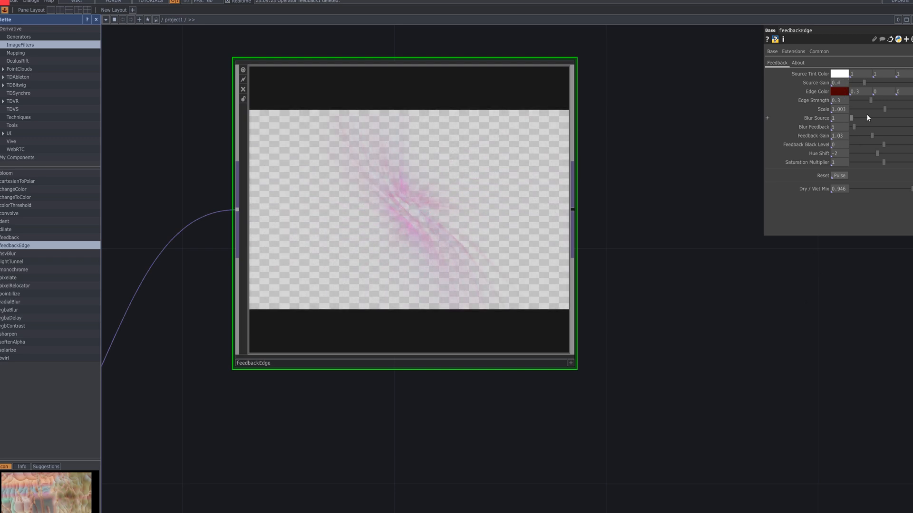
{"action": "left_click", "coordinate": [837, 112]}
{"action": "type", "text": "1.1"}
{"action": "key", "text": "Return"}
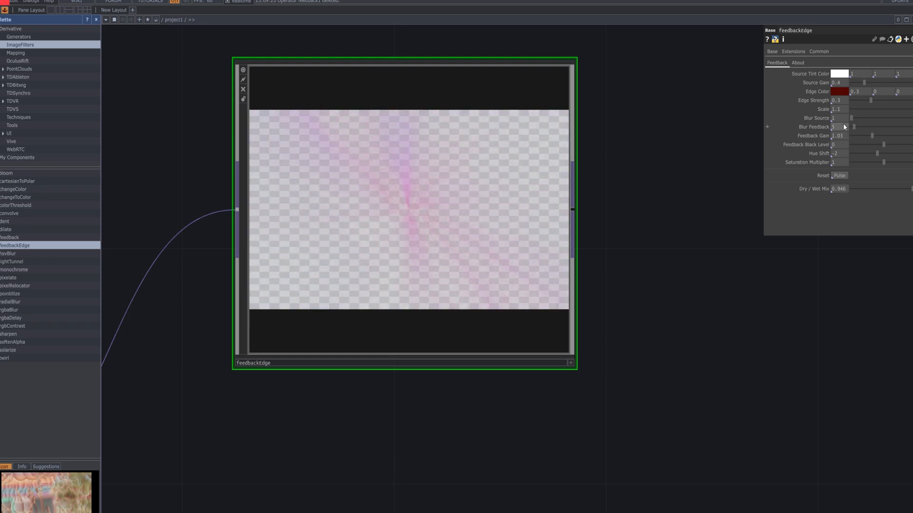
{"action": "left_click_drag", "start_coordinate": [844, 128], "coordinate": [819, 127]}
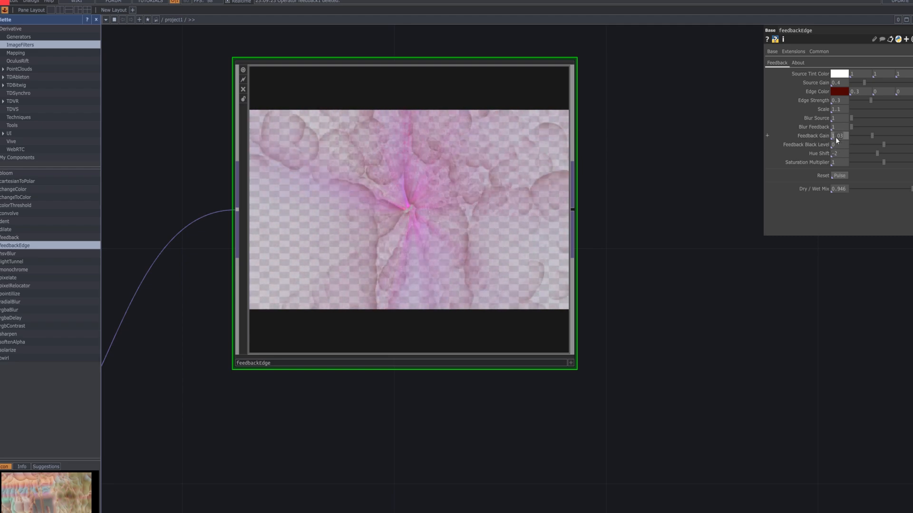
- Try Feedback Gain values of 11 and 1 on feedbackEdge
{"action": "left_click", "coordinate": [835, 137]}
{"action": "type", "text": "11"}
{"action": "key", "text": "Return"}
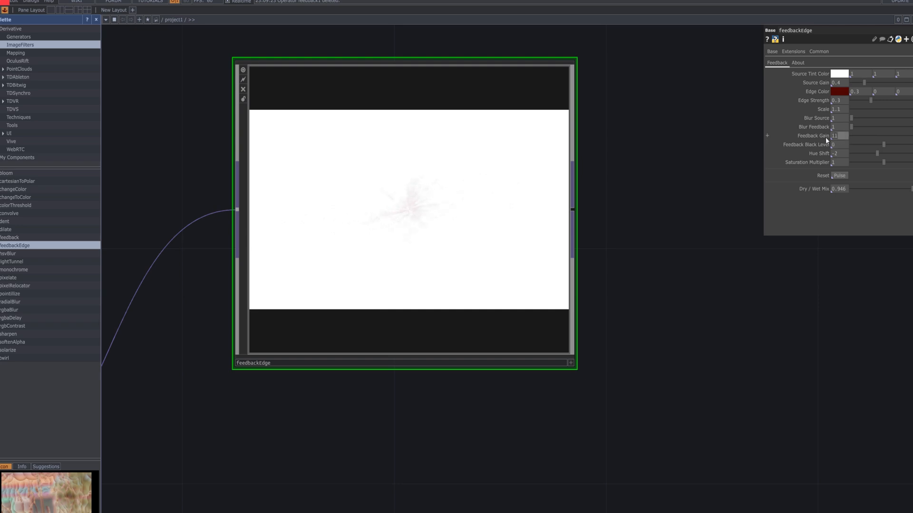
{"action": "type", "text": "1"}
{"action": "key", "text": "Return"}
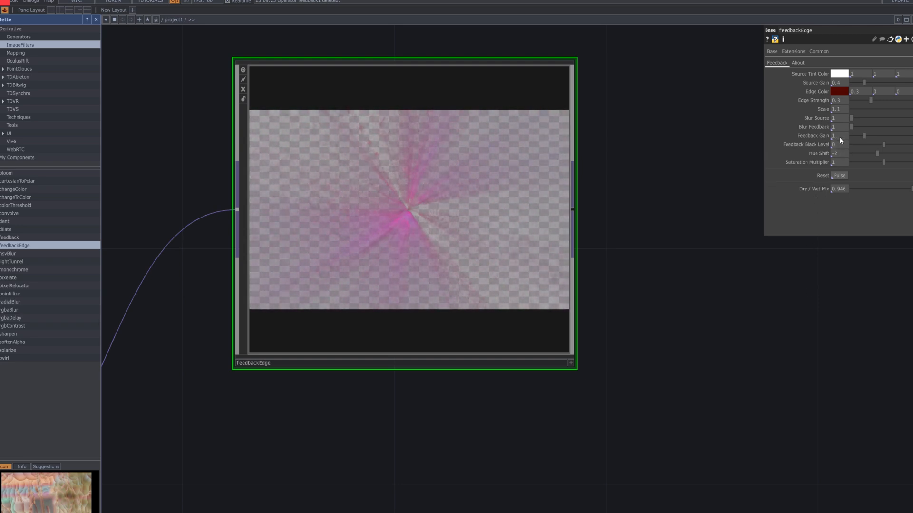
- Set feedbackEdge's Feedback Gain to 0.95
{"action": "type", "text": "0."}
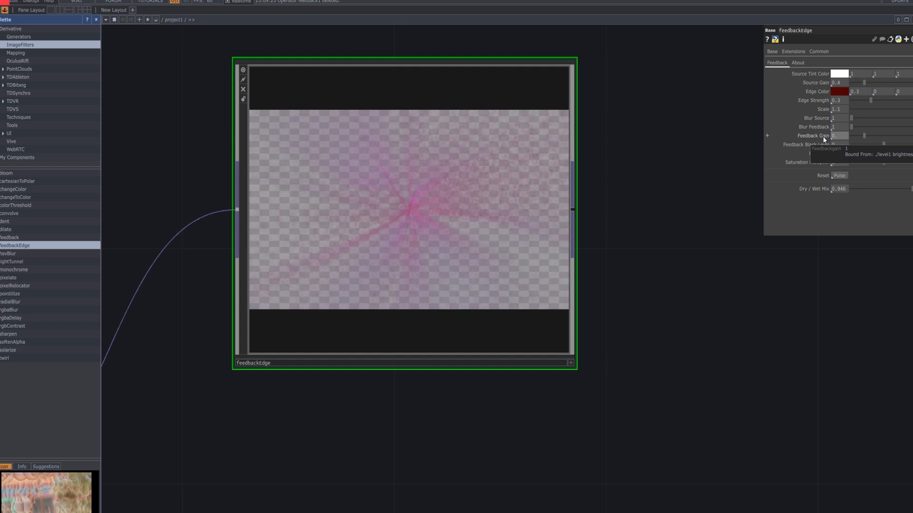
{"action": "type", "text": "95"}
{"action": "key", "text": "Return"}
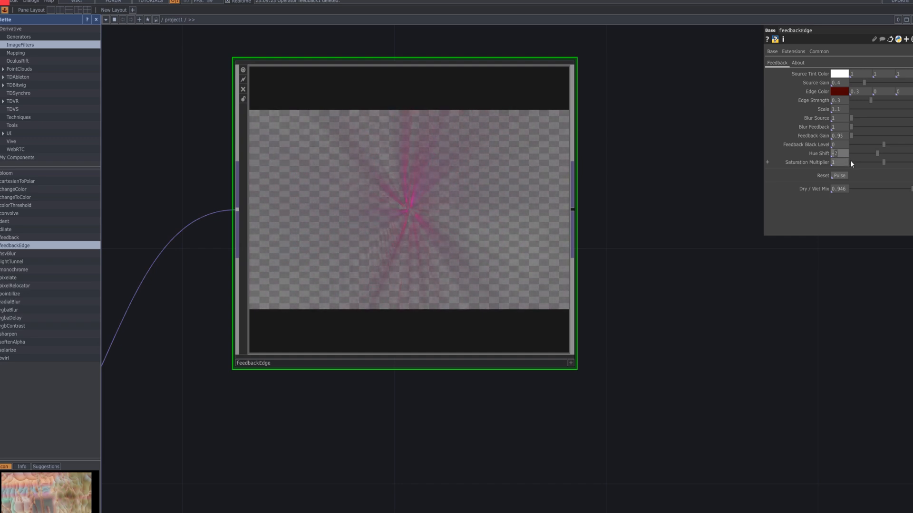
- Set feedbackEdge's Hue Shift to -0.4 and its Saturation Multiplier to 1.1
{"action": "type", "text": ".4"}
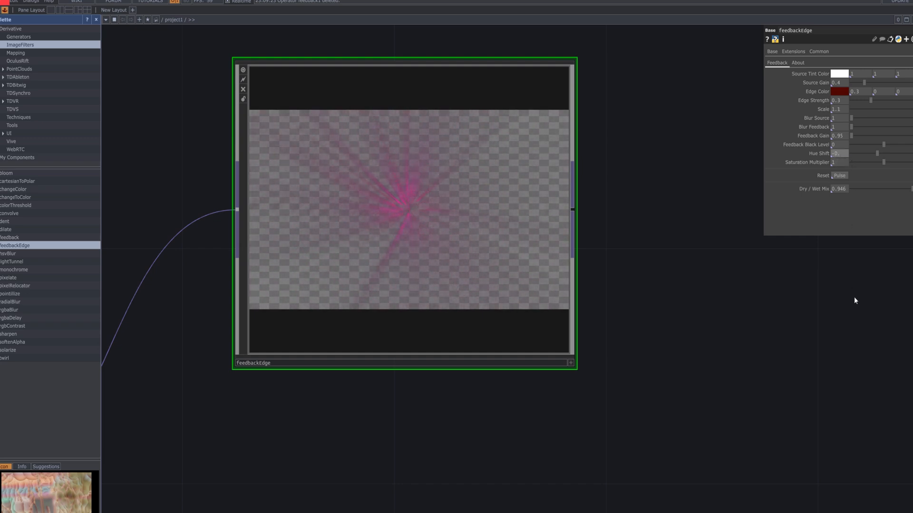
{"action": "key", "text": "Return"}
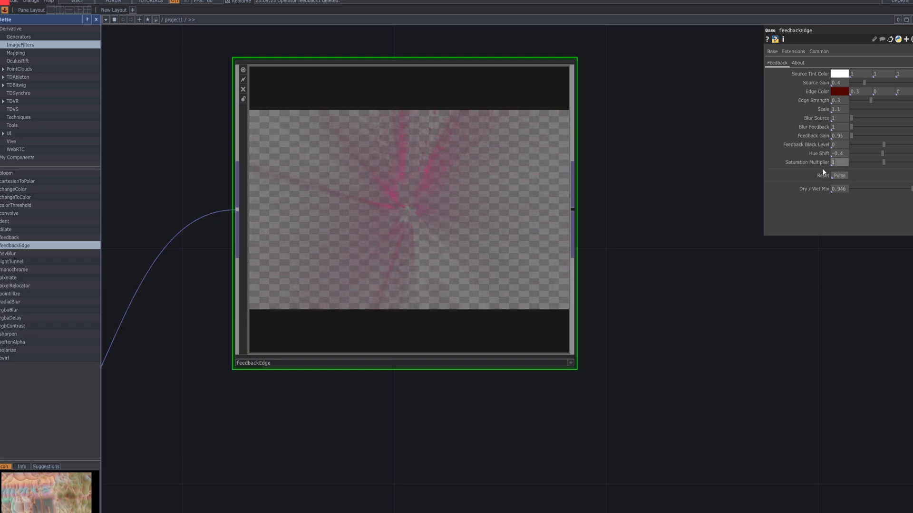
{"action": "type", "text": "1.1"}
{"action": "key", "text": "Return"}
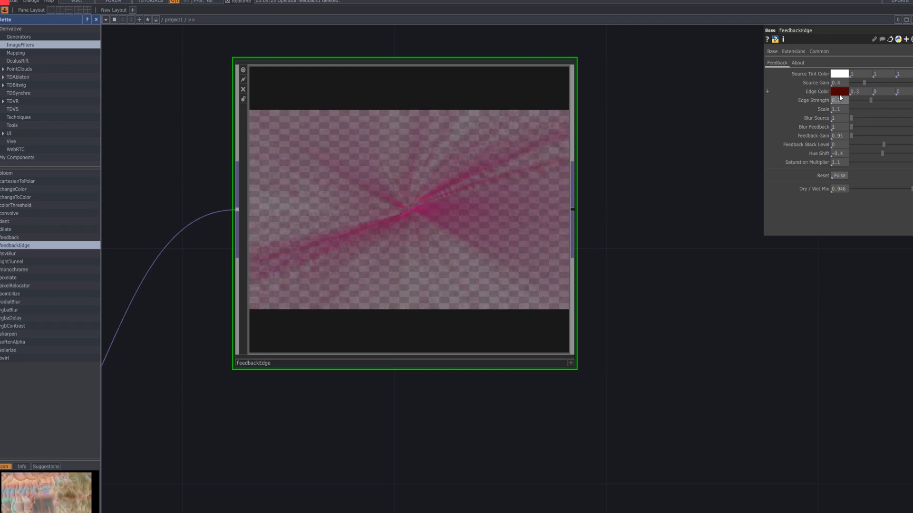
- Lower feedbackEdge's Edge Strength to 0.275 and its Dry / Wet Mix to 0.291
{"action": "middle_click_drag", "start_coordinate": [840, 94], "coordinate": [784, 345]}
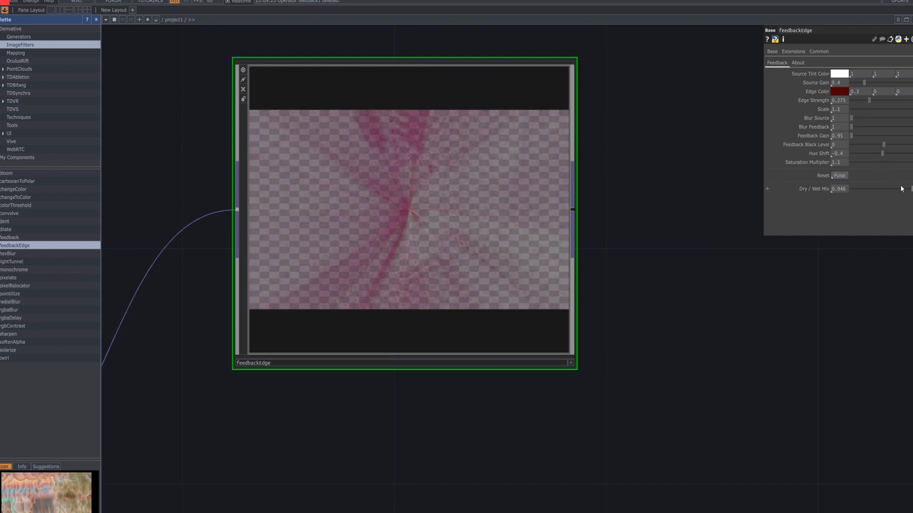
{"action": "left_click_drag", "start_coordinate": [903, 189], "coordinate": [873, 196]}
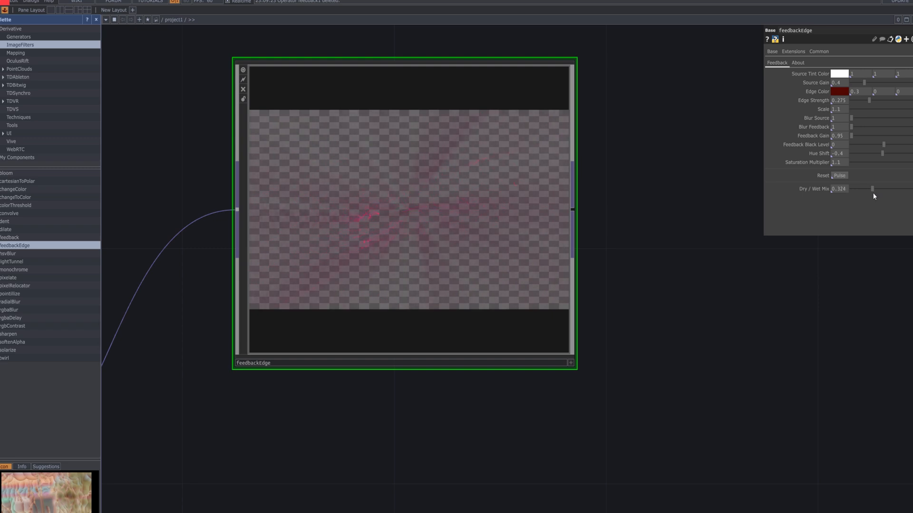
{"action": "left_click", "coordinate": [870, 195]}
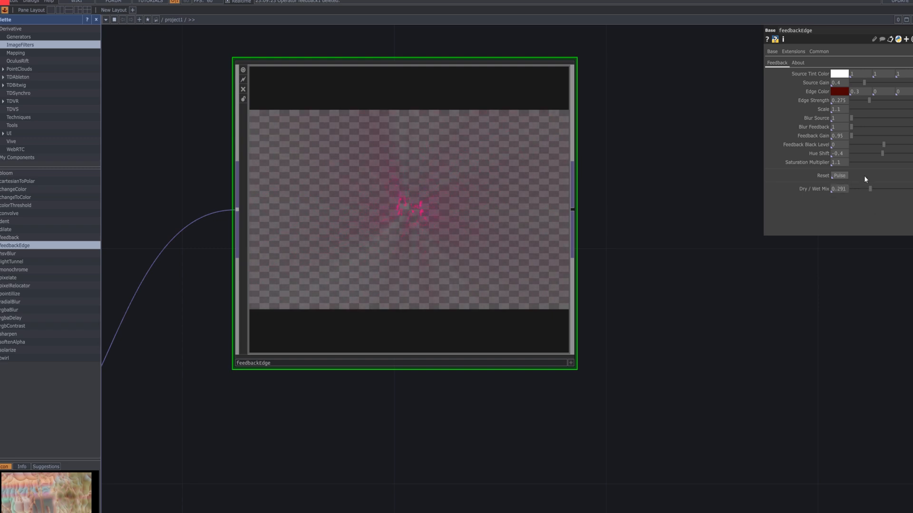
- Darken feedbackEdge's red Edge Color to a value of 0.24
{"action": "left_click", "coordinate": [850, 92]}
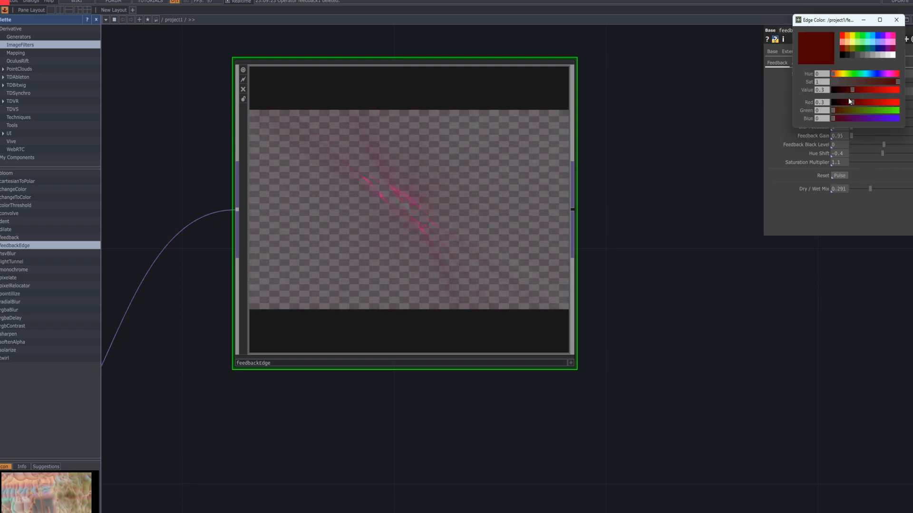
{"action": "mouse_move", "coordinate": [852, 90]}
{"action": "left_mouse_down"}
{"action": "mouse_move", "coordinate": [901, 90]}
{"action": "mouse_move", "coordinate": [833, 90]}
{"action": "mouse_move", "coordinate": [844, 99]}
{"action": "left_mouse_up"}
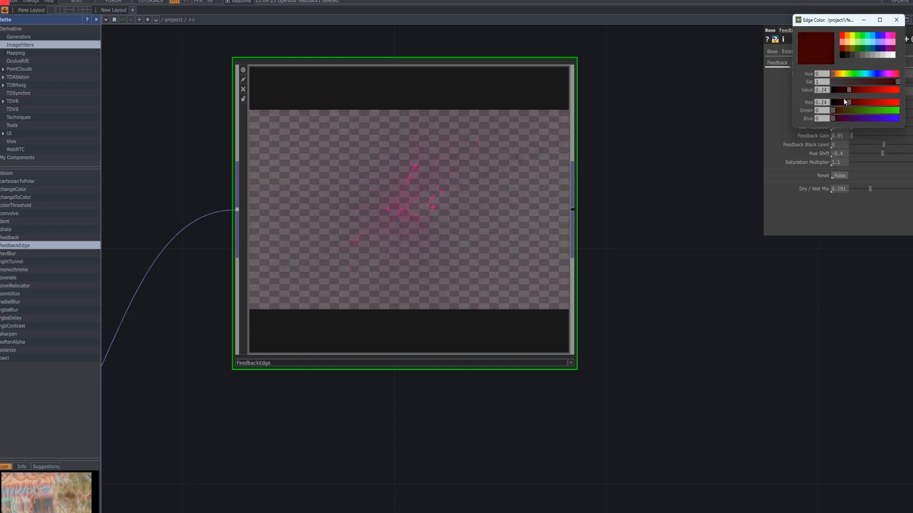
{"action": "left_click", "coordinate": [896, 20]}
- Raise the solarize component's Light Threshold to 0.609
{"action": "scroll", "coordinate": [728, 420], "scroll_direction": "down", "scroll_amount": 1}
{"action": "scroll", "coordinate": [728, 420], "scroll_direction": "down", "scroll_amount": 3}
{"action": "left_click_drag", "start_coordinate": [678, 261], "coordinate": [663, 95]}
{"action": "left_click_drag", "start_coordinate": [706, 278], "coordinate": [703, 183]}
{"action": "left_click", "coordinate": [623, 384]}
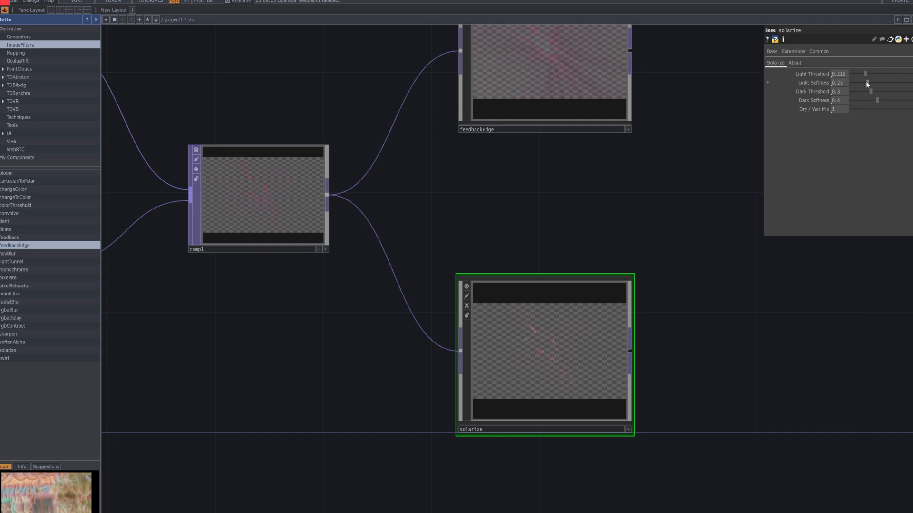
{"action": "left_click_drag", "start_coordinate": [866, 81], "coordinate": [889, 81]}
{"action": "left_click_drag", "start_coordinate": [717, 378], "coordinate": [805, 330]}
{"action": "scroll", "coordinate": [718, 326], "scroll_direction": "up", "scroll_amount": 4}
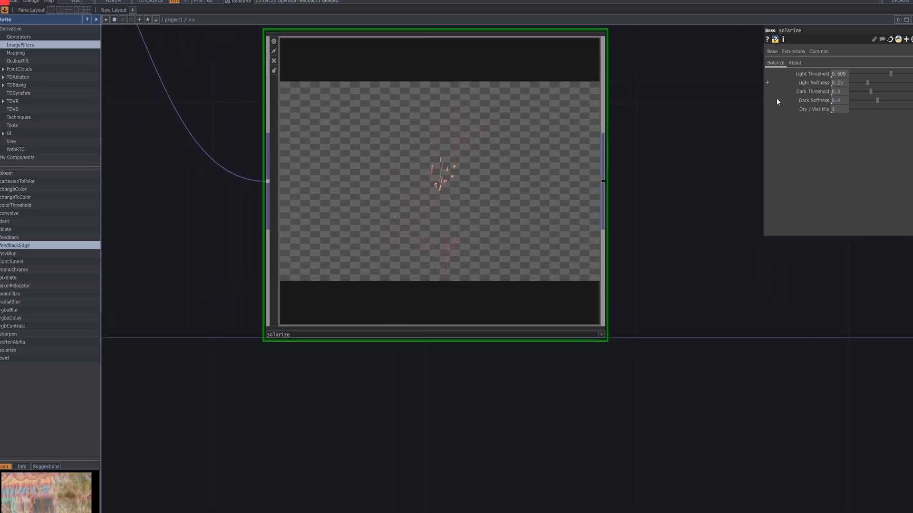
- Set solarize's Light Threshold to 0.089 and its Light Softness, Dark Threshold and Dark Softness to 0
{"action": "left_click_drag", "start_coordinate": [890, 73], "coordinate": [890, 75]}
{"action": "type", "text": "0.8"}
{"action": "type", "text": "089"}
{"action": "key", "text": "Return"}
{"action": "mouse_move", "coordinate": [867, 83]}
{"action": "left_mouse_down"}
{"action": "mouse_move", "coordinate": [843, 91]}
{"action": "mouse_move", "coordinate": [910, 88]}
{"action": "mouse_move", "coordinate": [851, 89]}
{"action": "mouse_move", "coordinate": [864, 92]}
{"action": "left_mouse_up"}
{"action": "left_click_drag", "start_coordinate": [794, 107], "coordinate": [827, 99]}
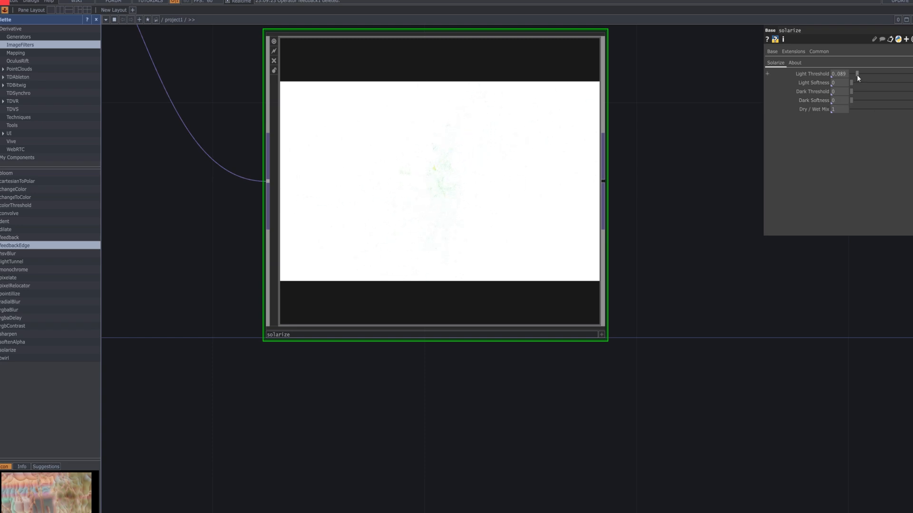
- Add a Bloom TOP fed by solarize's output and place it beside solarize
{"action": "scroll", "coordinate": [638, 288], "scroll_direction": "down", "scroll_amount": 3}
{"action": "left_click_drag", "start_coordinate": [678, 225], "coordinate": [622, 351]}
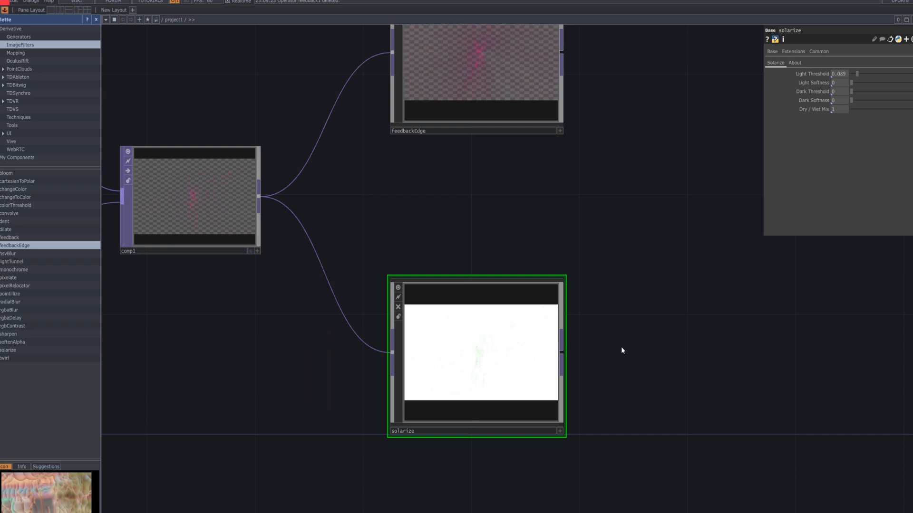
{"action": "left_click", "coordinate": [562, 352]}
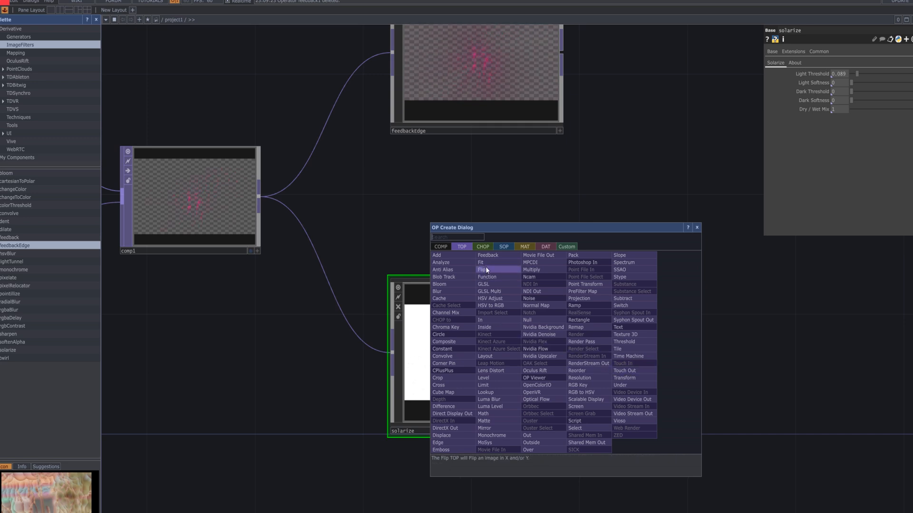
{"action": "type", "text": "bl"}
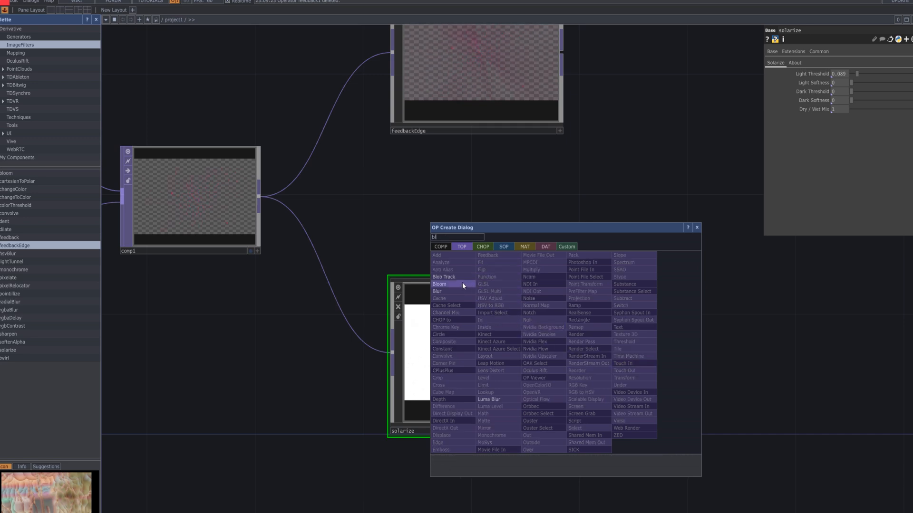
{"action": "left_click", "coordinate": [462, 284]}
{"action": "left_click", "coordinate": [721, 350]}
{"action": "left_click_drag", "start_coordinate": [836, 409], "coordinate": [599, 384]}
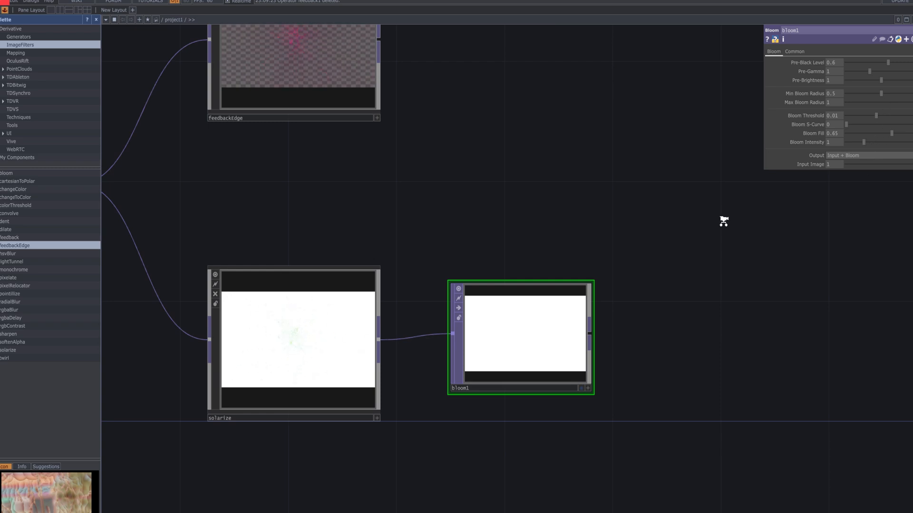
- Adjust solarize's Light Threshold to 0.229
{"action": "scroll", "coordinate": [723, 218], "scroll_direction": "down", "scroll_amount": 3}
{"action": "left_click_drag", "start_coordinate": [723, 310], "coordinate": [765, 322]}
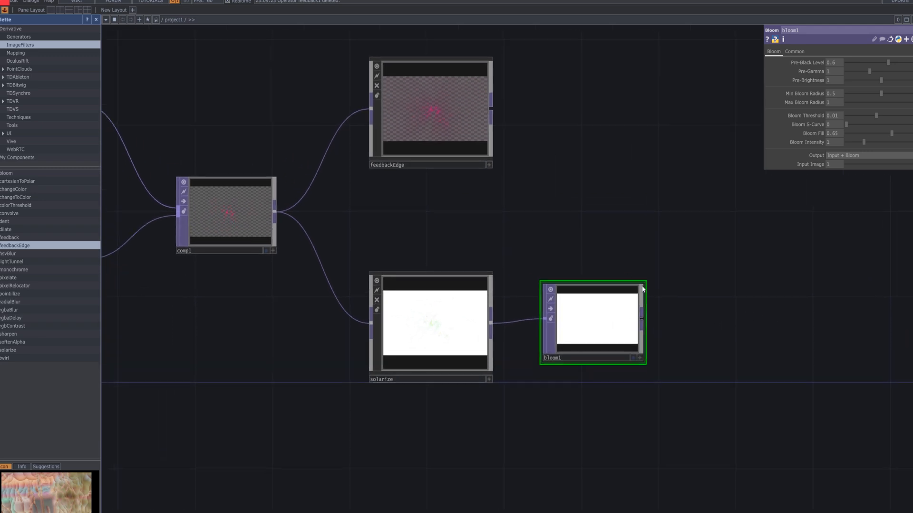
{"action": "left_click", "coordinate": [453, 329]}
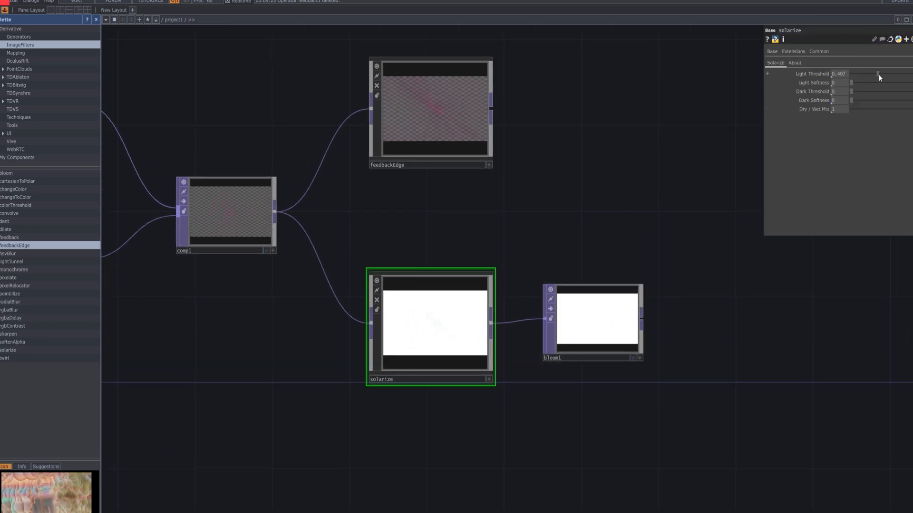
{"action": "left_click_drag", "start_coordinate": [851, 73], "coordinate": [861, 134]}
- Tune bloom1: Pre-Black Level 0.135, Pre-Gamma 1.79, Min Bloom Radius 0.233, Max Bloom Radius 0.611, Threshold -0.009, S-Curve 0.684, Fill 0.223, Intensity 0.83
{"action": "left_click", "coordinate": [611, 331]}
{"action": "left_click_drag", "start_coordinate": [911, 102], "coordinate": [888, 104]}
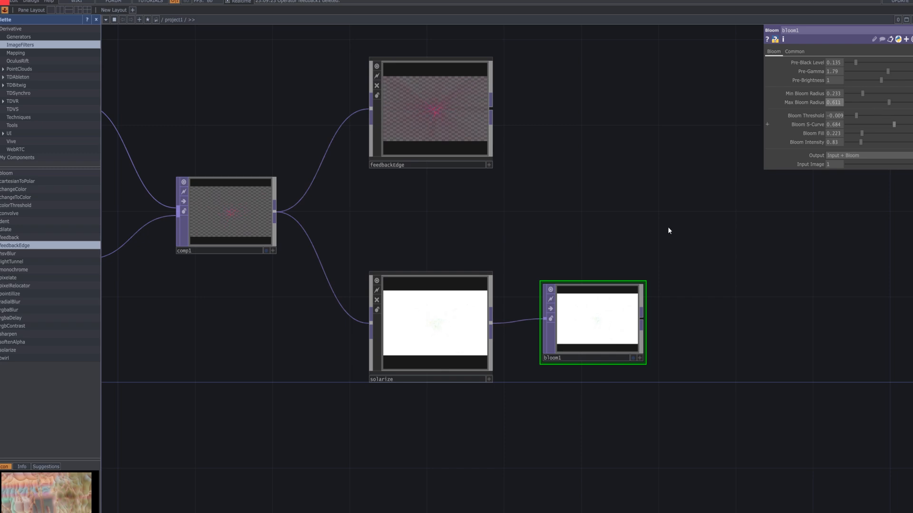
- Set solarize's Light Threshold and Light Softness to 1, Dark Threshold to 0.117, Dark Softness to 0 and Dry / Wet Mix to 1
{"action": "left_click", "coordinate": [477, 298]}
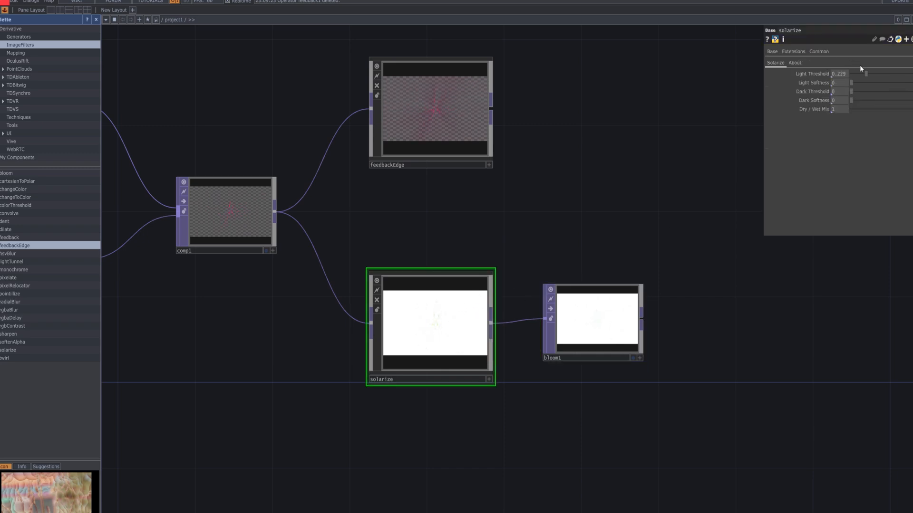
{"action": "left_click_drag", "start_coordinate": [872, 75], "coordinate": [792, 116]}
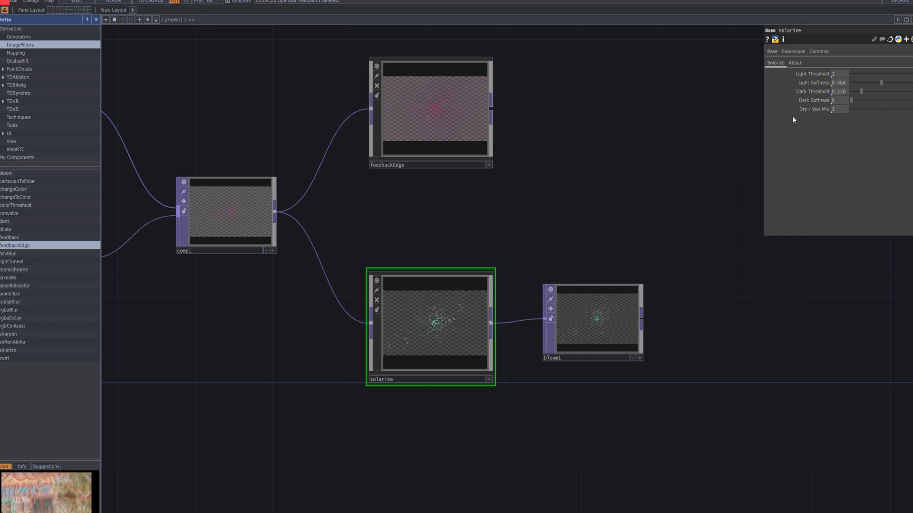
{"action": "mouse_move", "coordinate": [911, 110]}
{"action": "left_mouse_down"}
{"action": "mouse_move", "coordinate": [895, 114]}
{"action": "mouse_move", "coordinate": [912, 112]}
{"action": "left_mouse_up"}
{"action": "left_click_drag", "start_coordinate": [881, 83], "coordinate": [792, 102]}
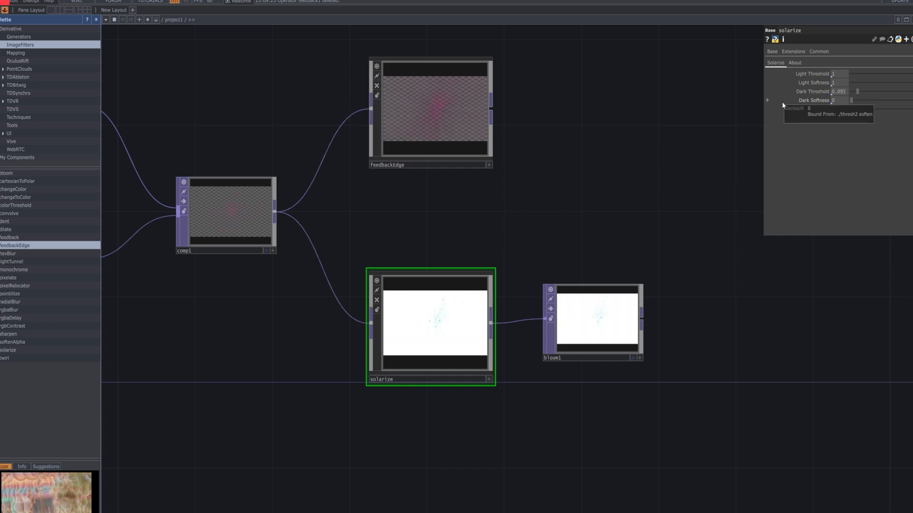
{"action": "left_click", "coordinate": [859, 92]}
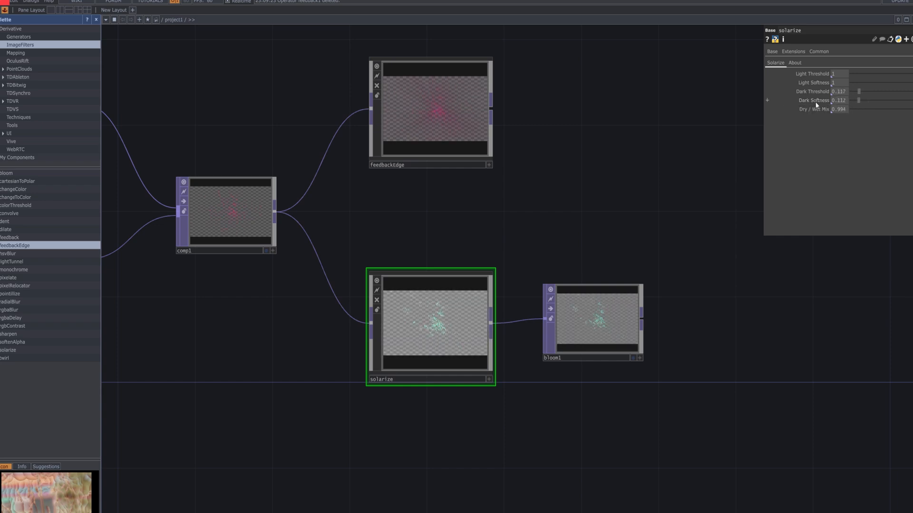
{"action": "mouse_move", "coordinate": [908, 109]}
{"action": "left_mouse_down"}
{"action": "mouse_move", "coordinate": [838, 115]}
{"action": "mouse_move", "coordinate": [912, 115]}
{"action": "left_mouse_up"}
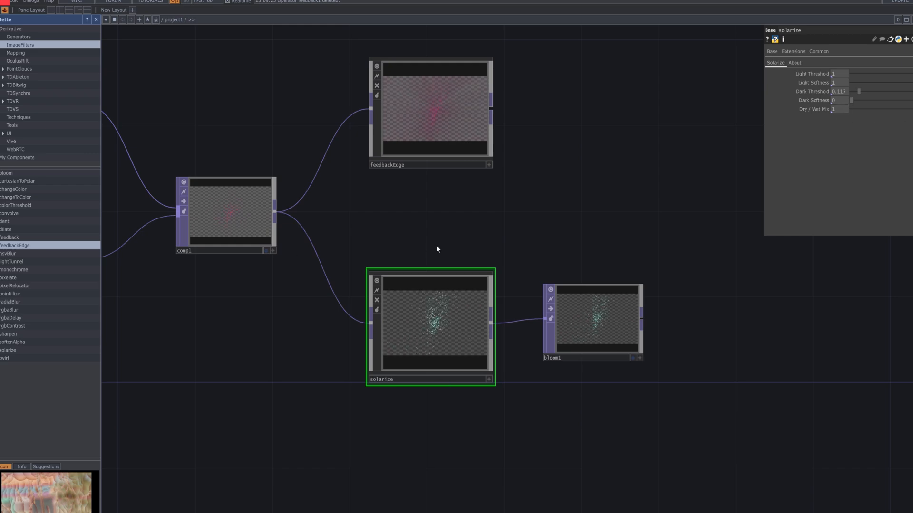
{"action": "scroll", "coordinate": [528, 326], "scroll_direction": "up", "scroll_amount": 5}
{"action": "scroll", "coordinate": [563, 372], "scroll_direction": "down", "scroll_amount": 8}
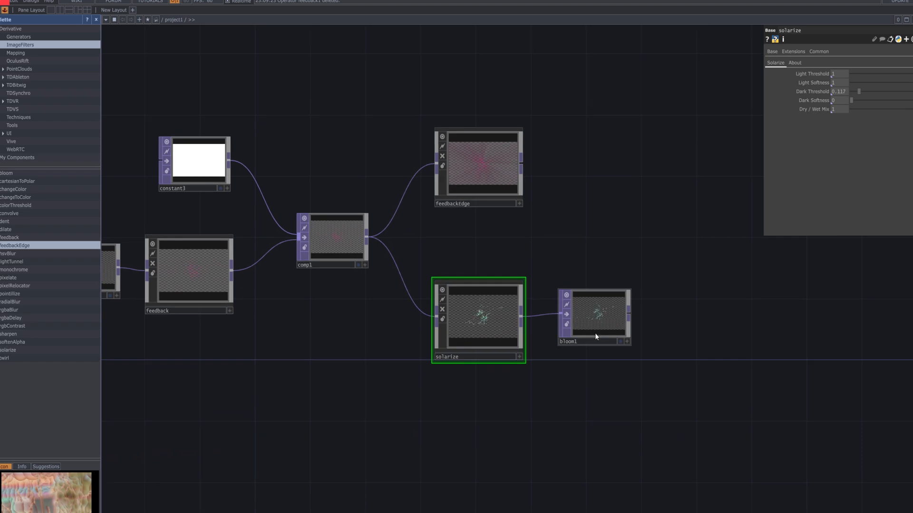
{"action": "left_click", "coordinate": [595, 331]}
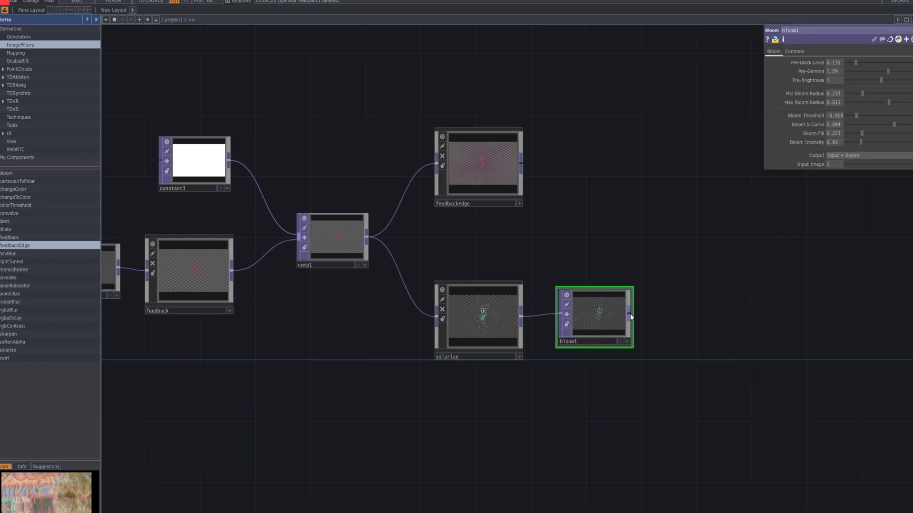
{"action": "right_click", "coordinate": [630, 316]}
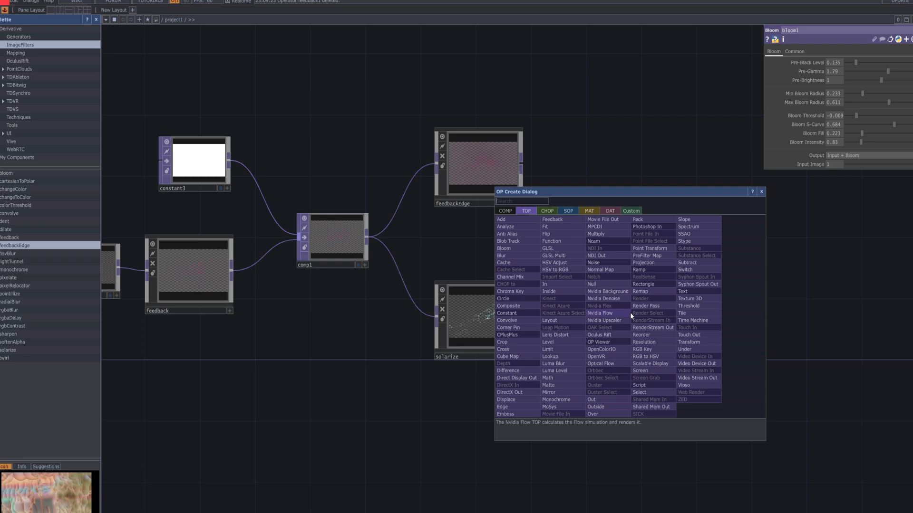
{"action": "left_click", "coordinate": [761, 192]}
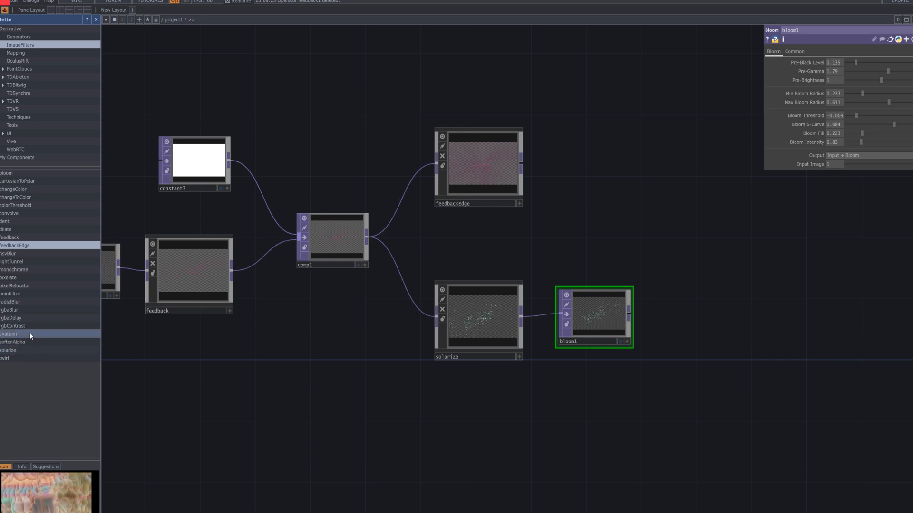
- Add the radialBlur image filter beside bloom1 and feed bloom1's output into it
{"action": "left_click", "coordinate": [30, 312]}
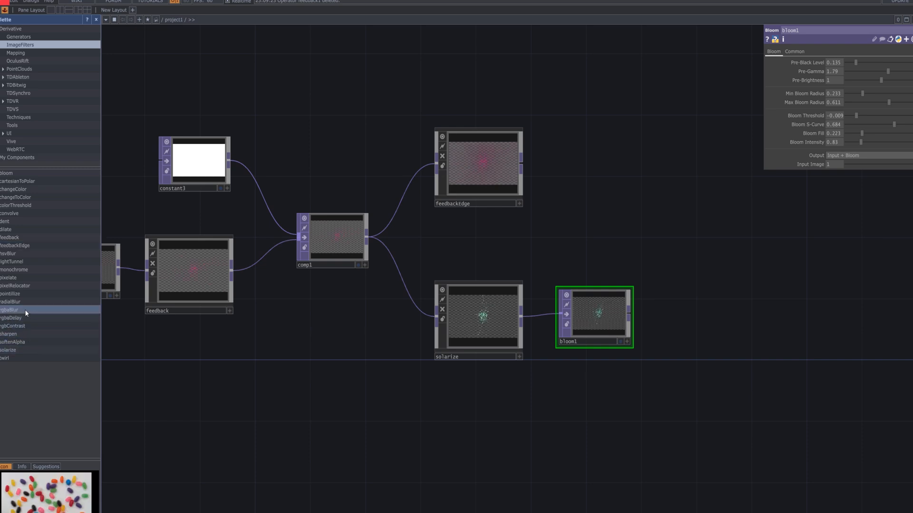
{"action": "left_click_drag", "start_coordinate": [22, 302], "coordinate": [743, 322]}
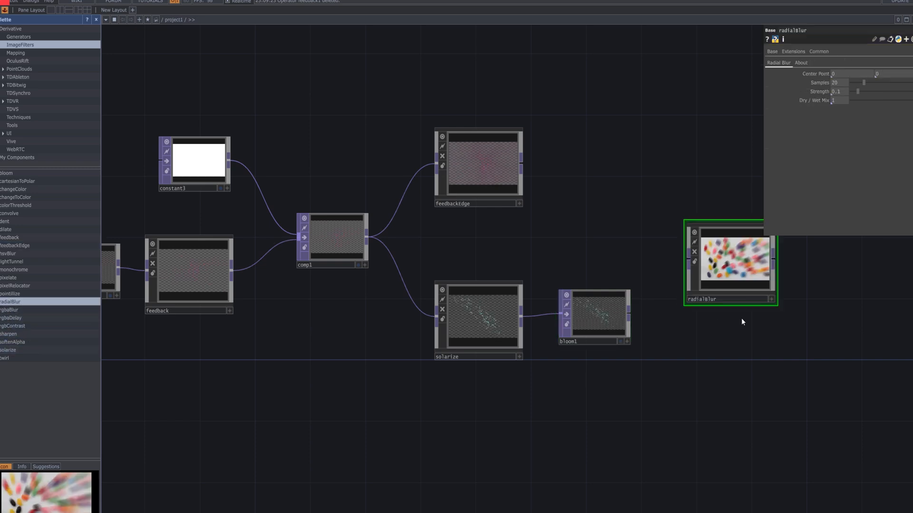
{"action": "left_click_drag", "start_coordinate": [718, 281], "coordinate": [713, 323]}
{"action": "left_click_drag", "start_coordinate": [629, 314], "coordinate": [684, 302]}
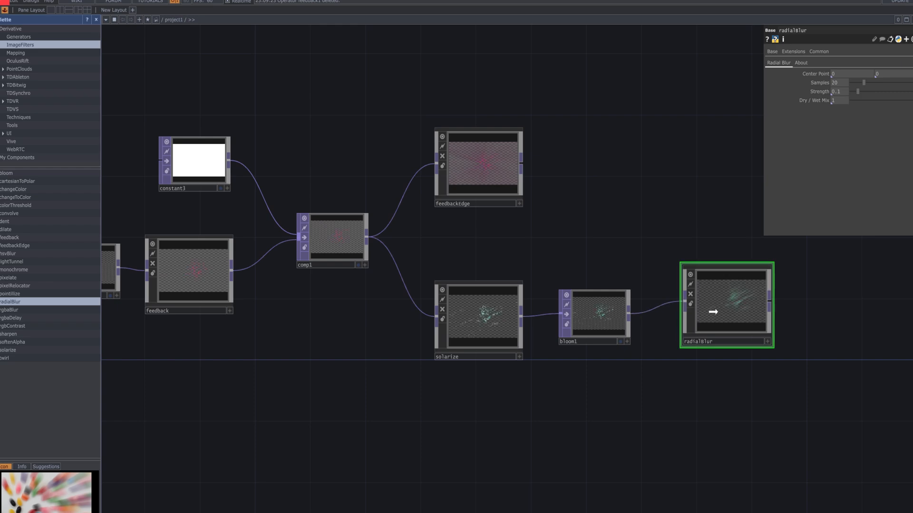
- Set radialBlur's Center Point to 0.5, 0.5 and its Samples to 100
{"action": "scroll", "coordinate": [764, 333], "scroll_direction": "up", "scroll_amount": 5}
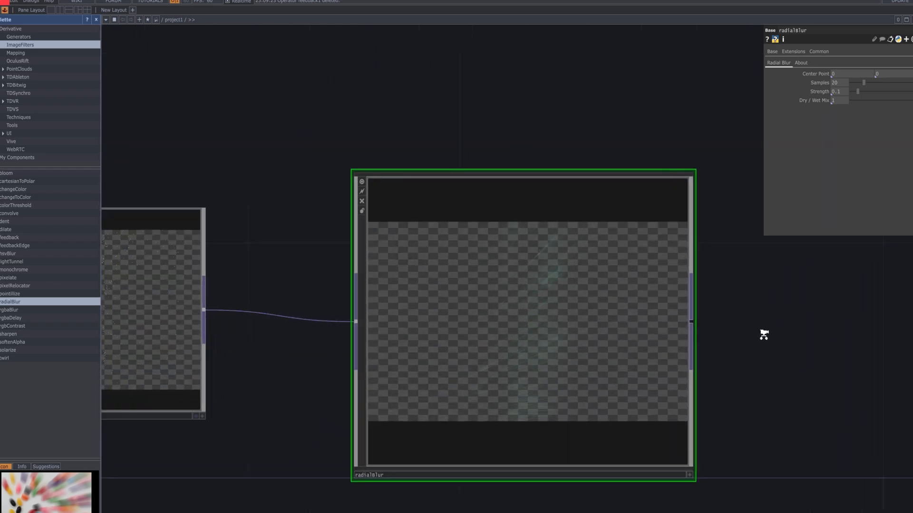
{"action": "scroll", "coordinate": [763, 335], "scroll_direction": "down", "scroll_amount": 4}
{"action": "left_click_drag", "start_coordinate": [805, 358], "coordinate": [703, 341]}
{"action": "scroll", "coordinate": [713, 335], "scroll_direction": "down", "scroll_amount": 2}
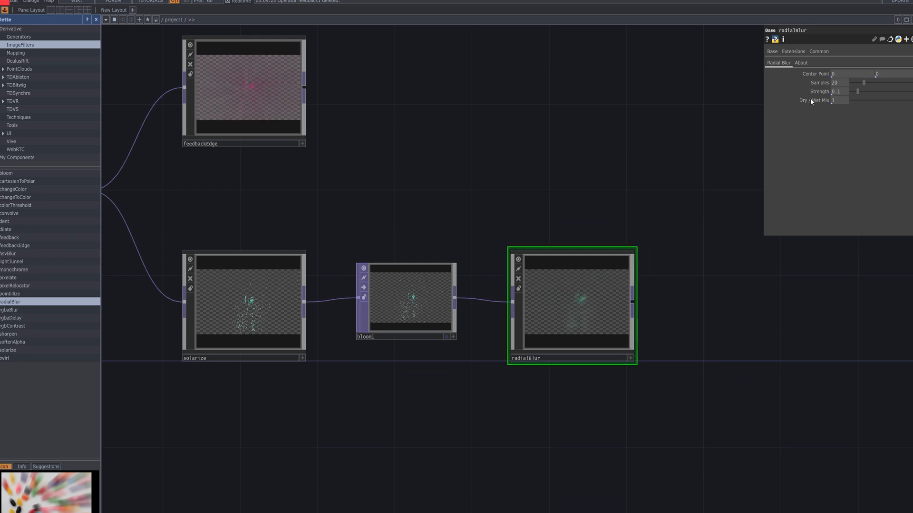
{"action": "left_click", "coordinate": [838, 75]}
{"action": "type", "text": "."}
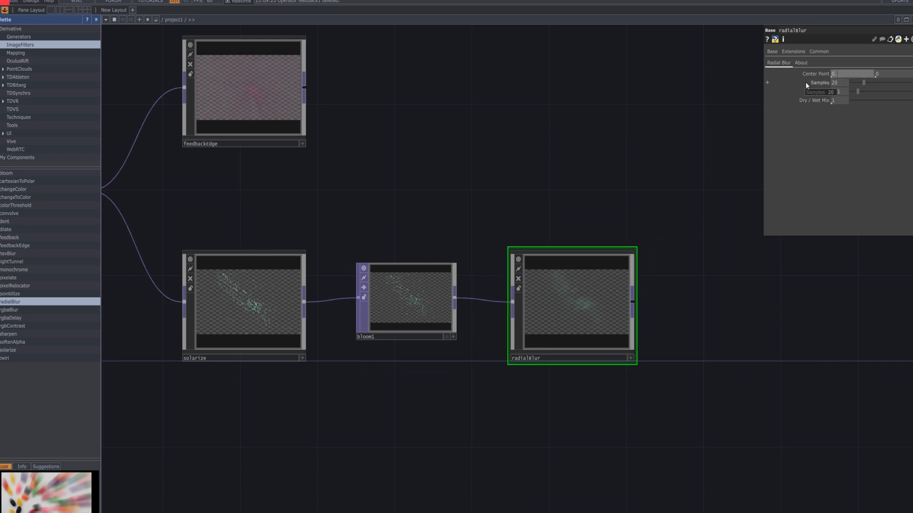
{"action": "type", "text": "5"}
{"action": "key", "text": "Return"}
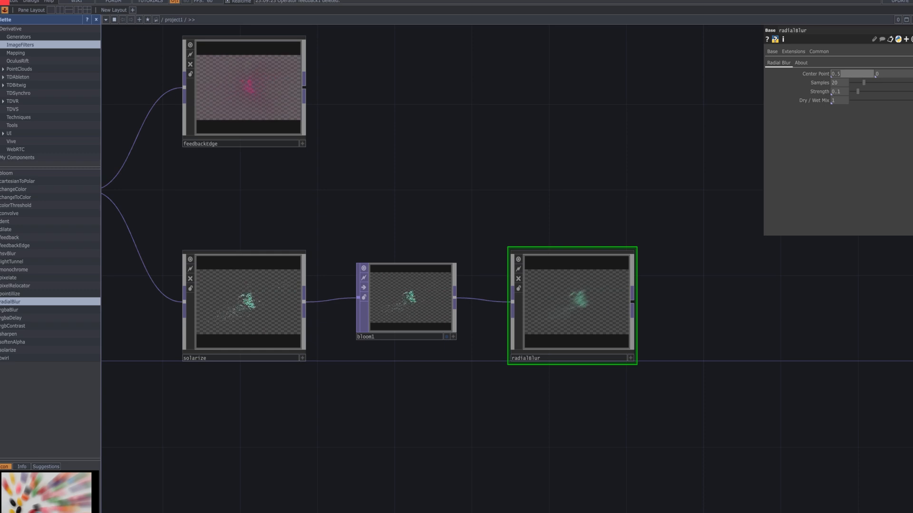
{"action": "left_click", "coordinate": [882, 74]}
{"action": "type", "text": ".5"}
{"action": "key", "text": "Return"}
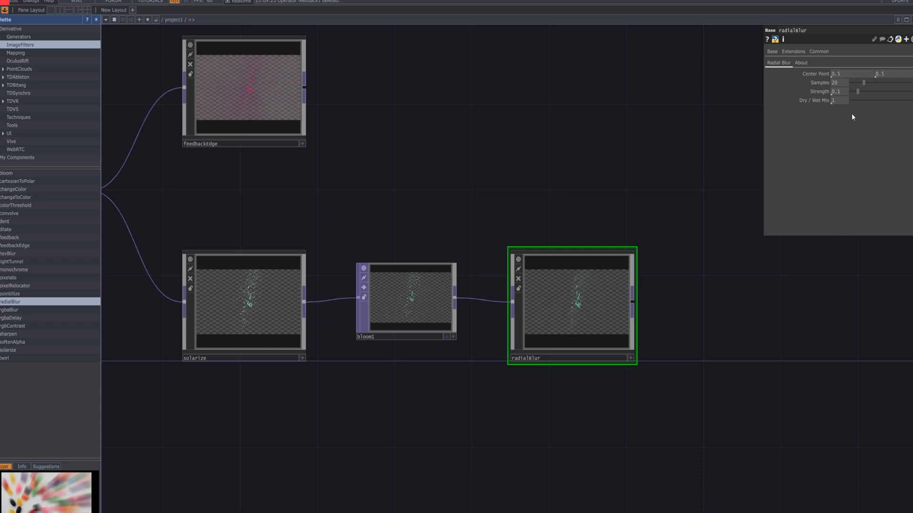
{"action": "left_click", "coordinate": [839, 82]}
{"action": "type", "text": "100"}
{"action": "key", "text": "Return"}
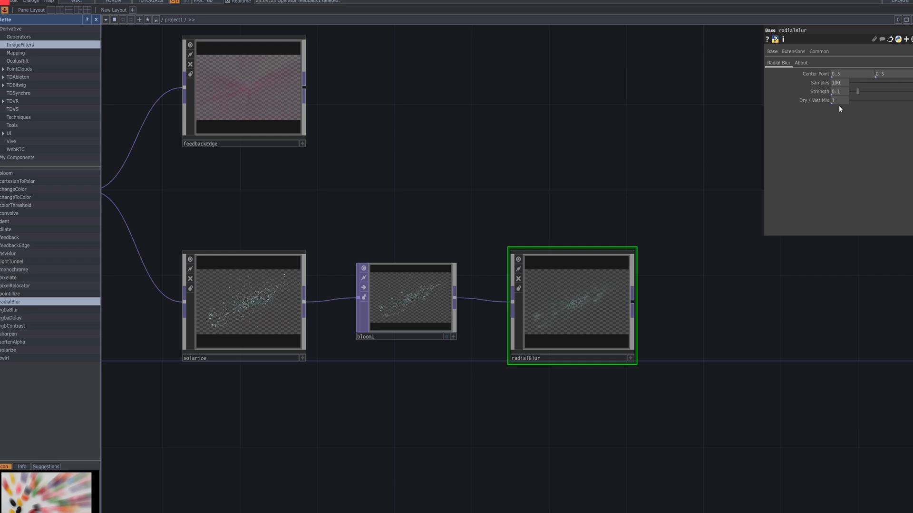
- Tune radialBlur to a Strength of 0.7896 and a Dry / Wet Mix of 0.7645
{"action": "scroll", "coordinate": [626, 292], "scroll_direction": "up", "scroll_amount": 5}
{"action": "left_click_drag", "start_coordinate": [685, 314], "coordinate": [726, 289]}
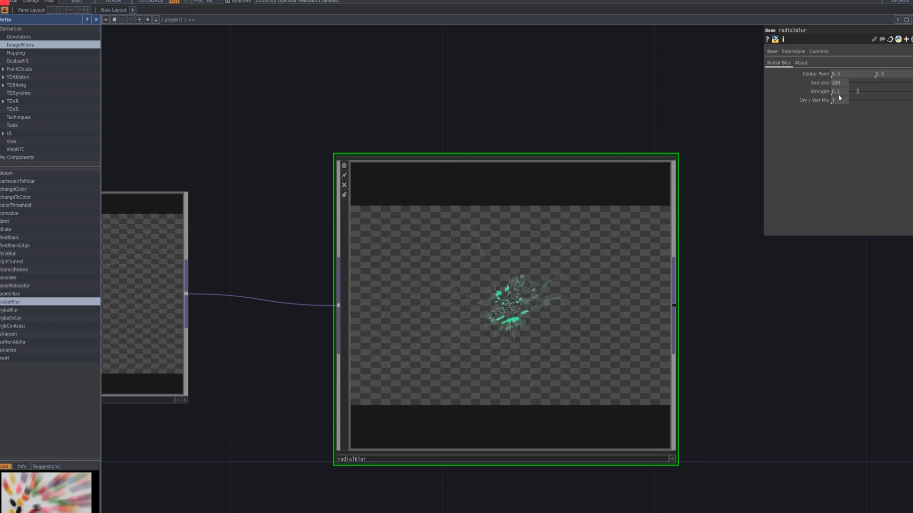
{"action": "left_click_drag", "start_coordinate": [838, 94], "coordinate": [828, 95]}
{"action": "type", "text": "0"}
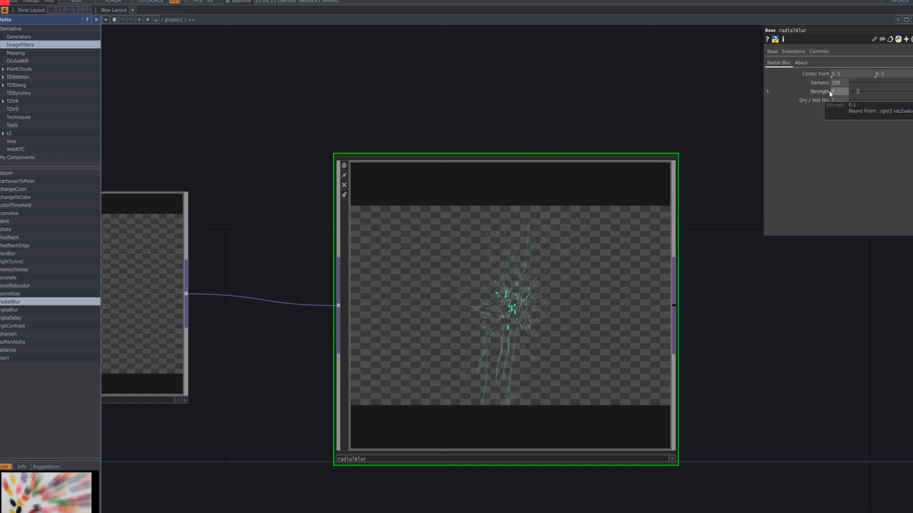
{"action": "key", "text": "Return"}
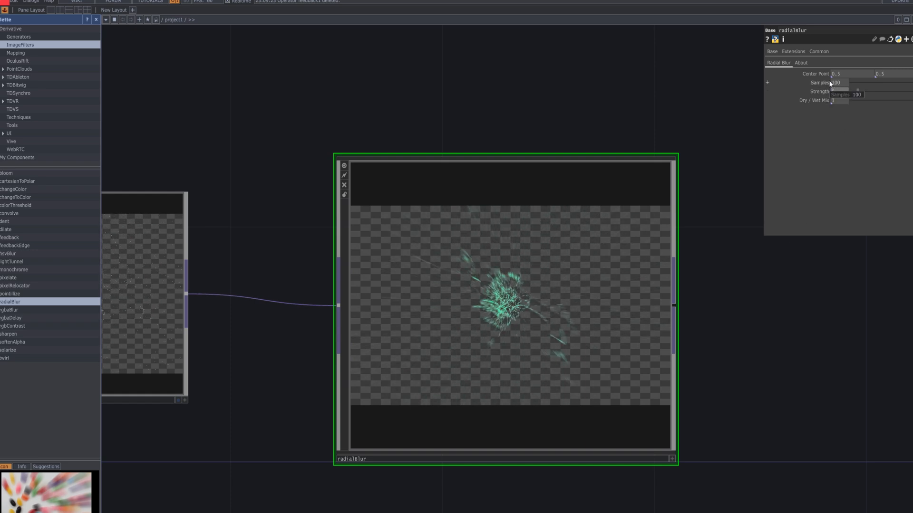
{"action": "left_click_drag", "start_coordinate": [858, 92], "coordinate": [903, 91]}
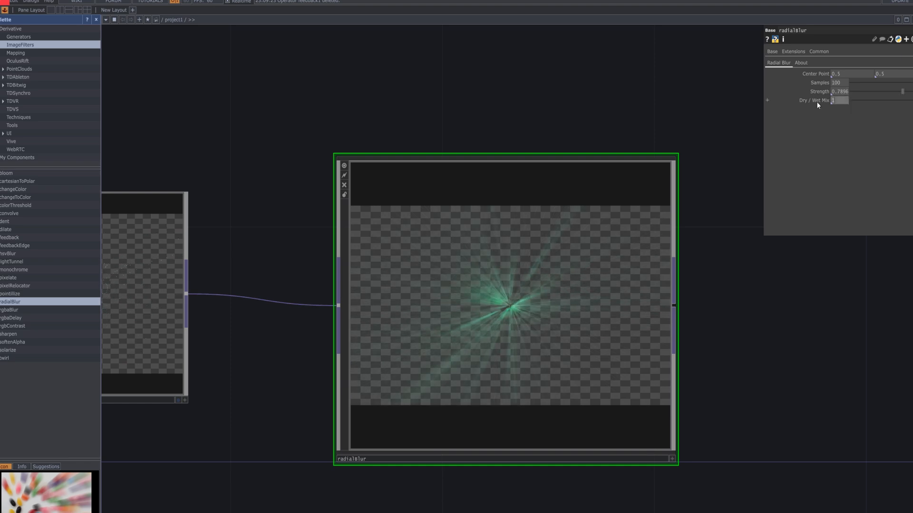
{"action": "type", "text": "0."}
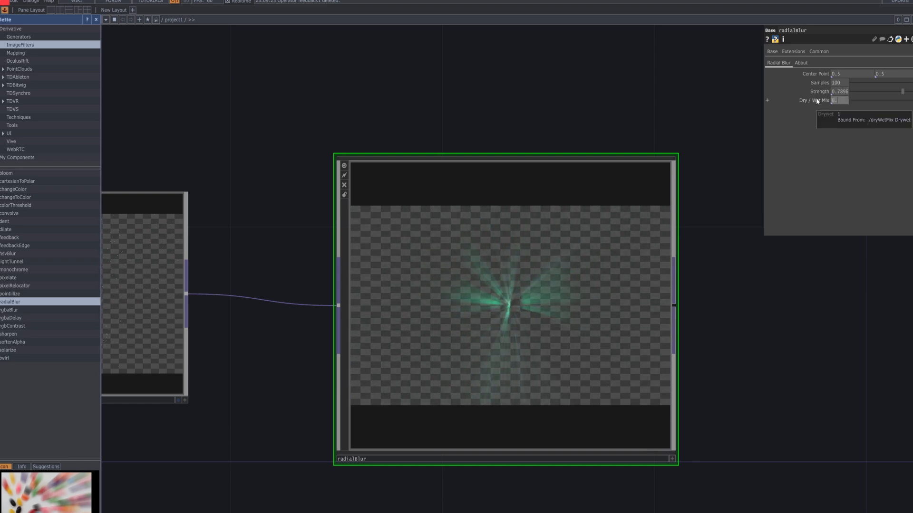
{"action": "type", "text": "7645"}
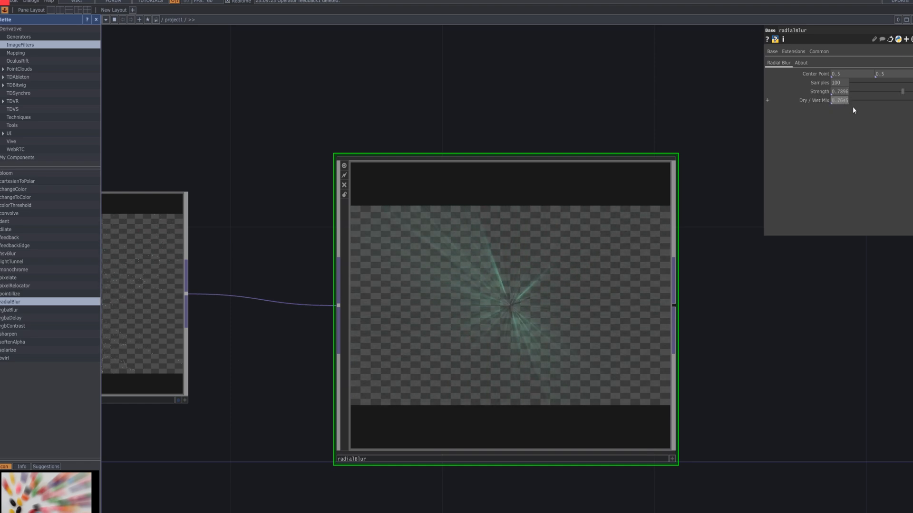
{"action": "key", "text": "Return"}
{"action": "scroll", "coordinate": [528, 310], "scroll_direction": "up", "scroll_amount": 5}
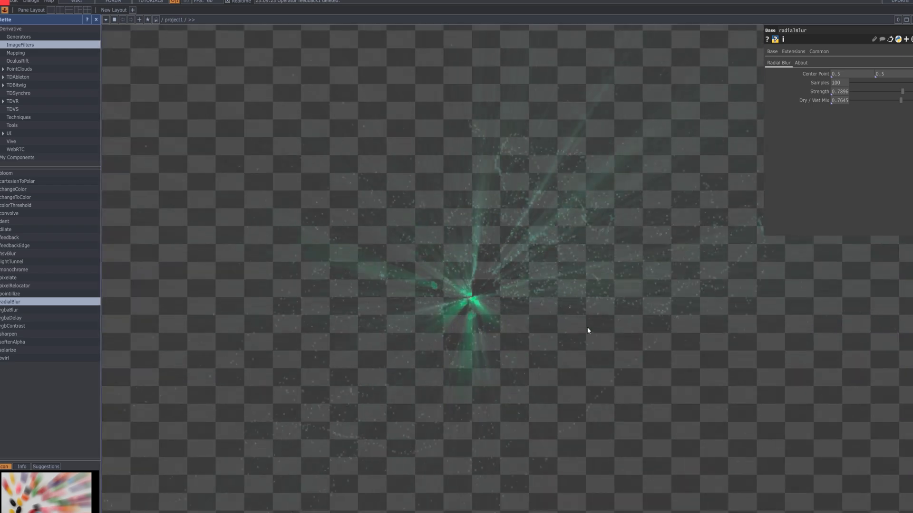
{"action": "scroll", "coordinate": [586, 327], "scroll_direction": "down", "scroll_amount": 6}
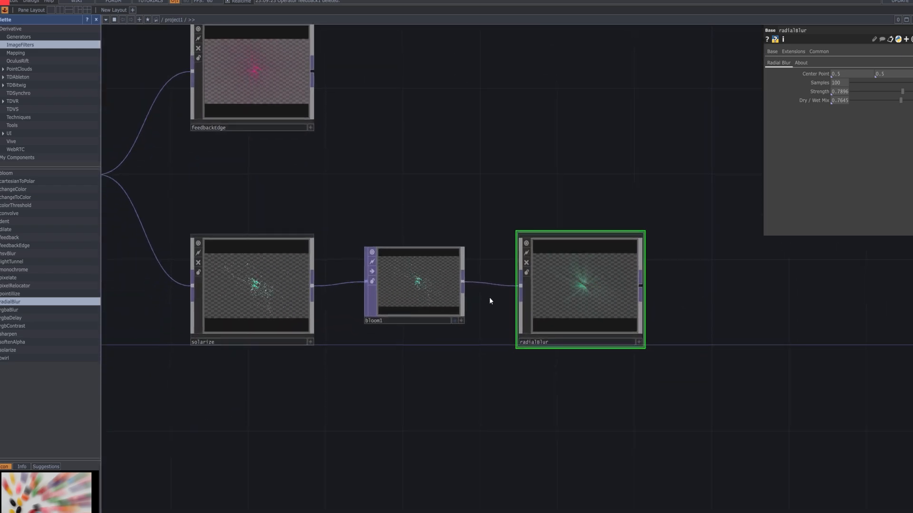
- Move radialBlur further away from bloom1 and hide the component palette
{"action": "scroll", "coordinate": [390, 391], "scroll_direction": "down", "scroll_amount": 4}
{"action": "left_click_drag", "start_coordinate": [393, 393], "coordinate": [615, 382]}
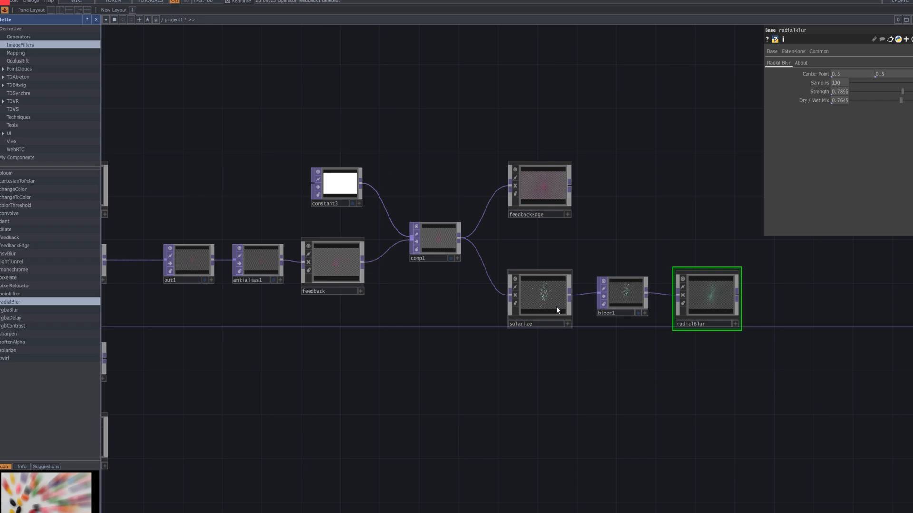
{"action": "left_click", "coordinate": [440, 240]}
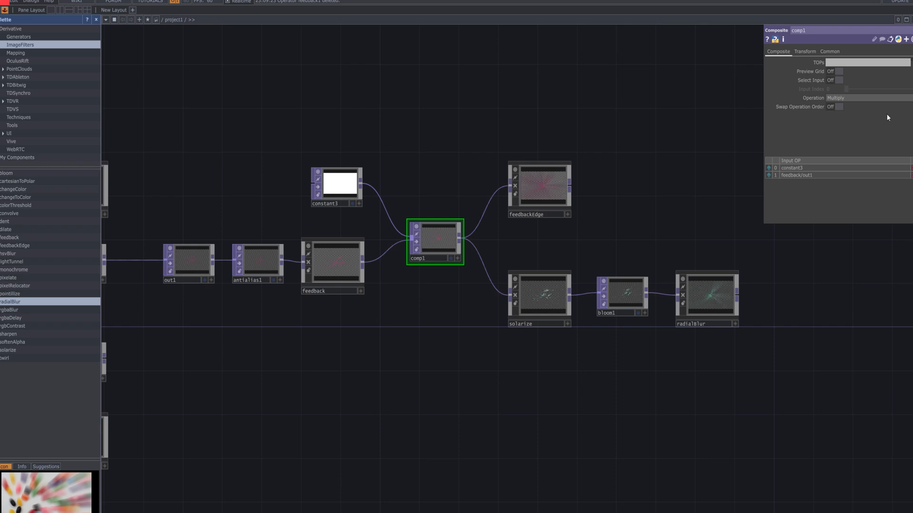
{"action": "left_click_drag", "start_coordinate": [730, 295], "coordinate": [681, 357]}
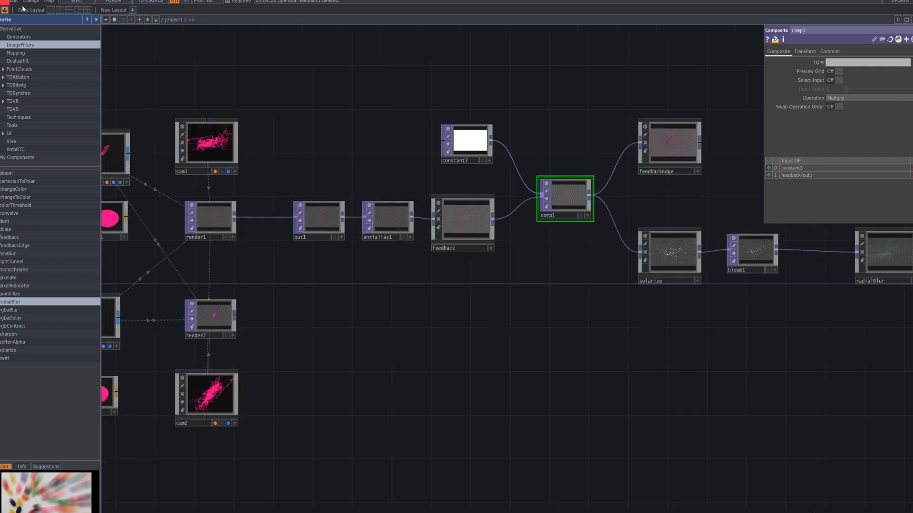
{"action": "left_click", "coordinate": [4, 10]}
{"action": "left_click_drag", "start_coordinate": [524, 361], "coordinate": [584, 375]}
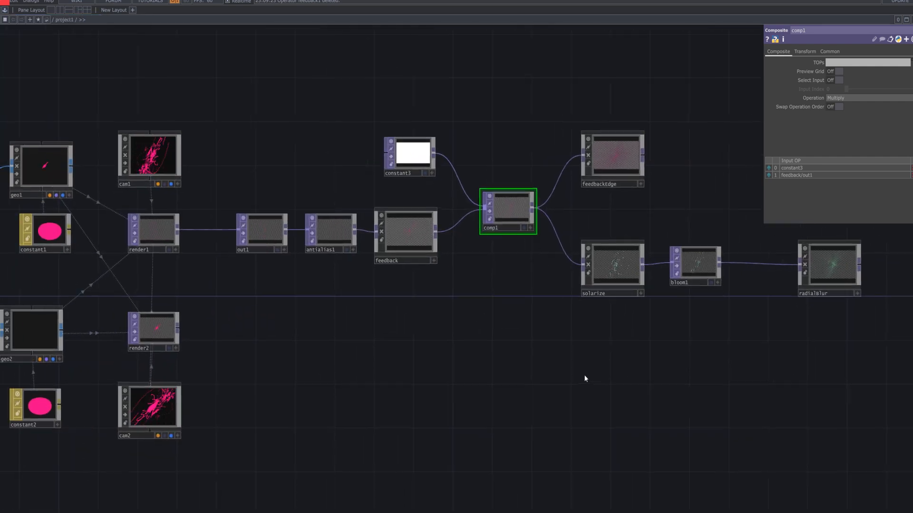
{"action": "left_click_drag", "start_coordinate": [702, 354], "coordinate": [404, 422]}
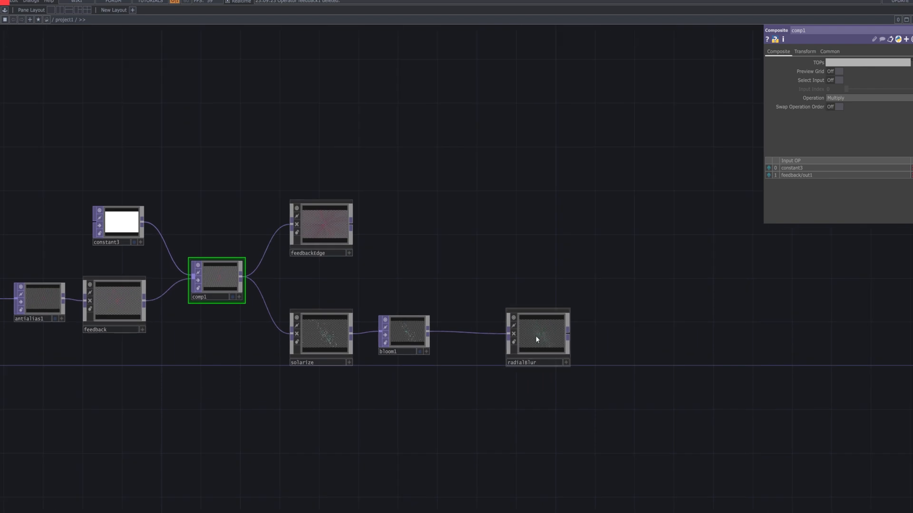
- Try a Transform TOP fed by radialBlur, with its Pivot set to 1.2, 1.2
{"action": "left_click", "coordinate": [580, 337]}
{"action": "scroll", "coordinate": [605, 350], "scroll_direction": "up", "scroll_amount": 5}
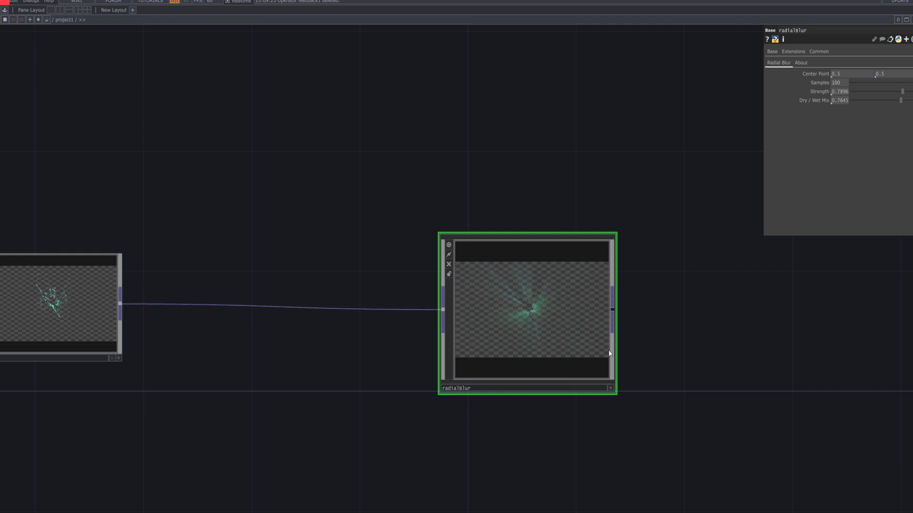
{"action": "scroll", "coordinate": [610, 354], "scroll_direction": "down", "scroll_amount": 6}
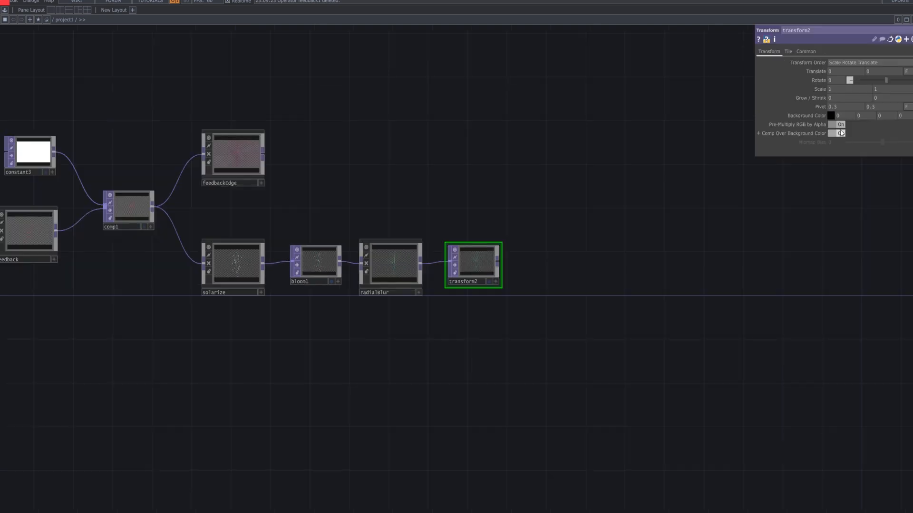
{"action": "scroll", "coordinate": [586, 336], "scroll_direction": "up", "scroll_amount": 2}
{"action": "scroll", "coordinate": [583, 352], "scroll_direction": "up", "scroll_amount": 3}
{"action": "scroll", "coordinate": [611, 320], "scroll_direction": "down", "scroll_amount": 4}
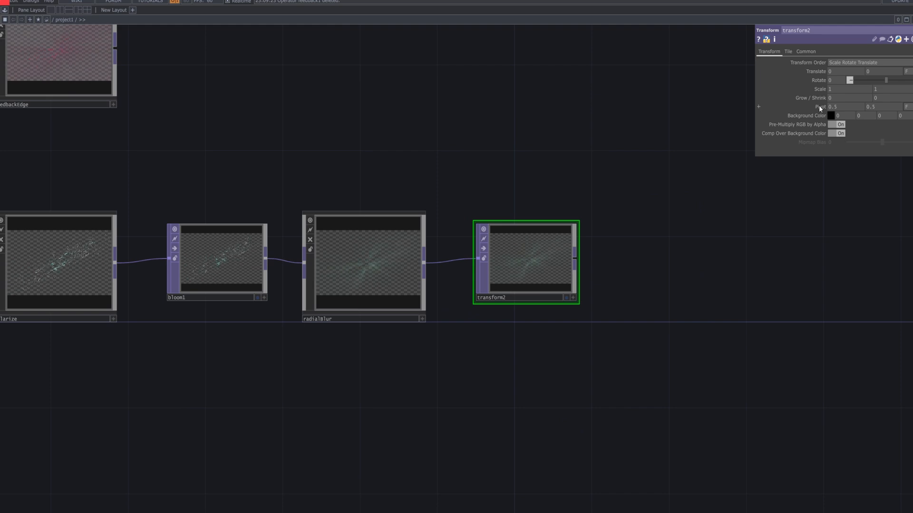
{"action": "mouse_move", "coordinate": [818, 105]}
{"action": "middle_mouse_down"}
{"action": "mouse_move", "coordinate": [836, 98]}
{"action": "mouse_move", "coordinate": [814, 101]}
{"action": "middle_mouse_up"}
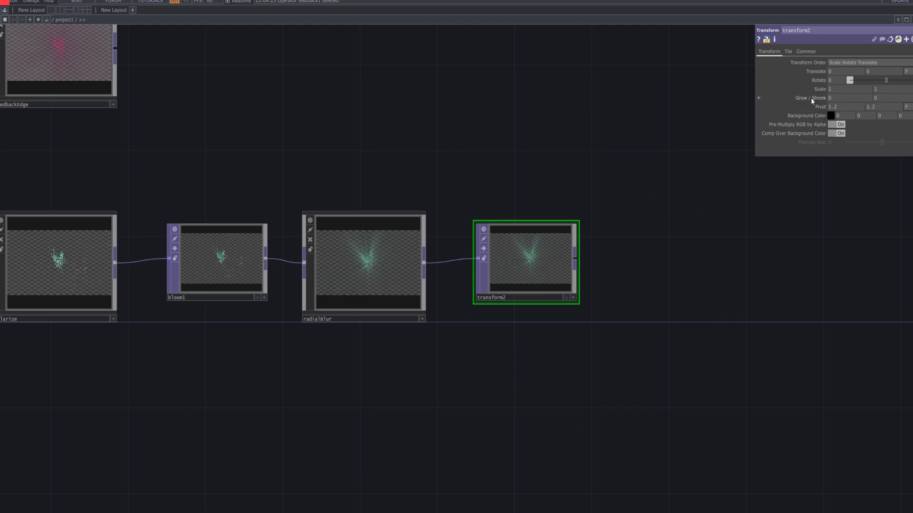
- Try the Scale Translate Rotate order on transform2 and restore Scale Rotate Translate
{"action": "left_click", "coordinate": [851, 63]}
{"action": "left_click", "coordinate": [856, 80]}
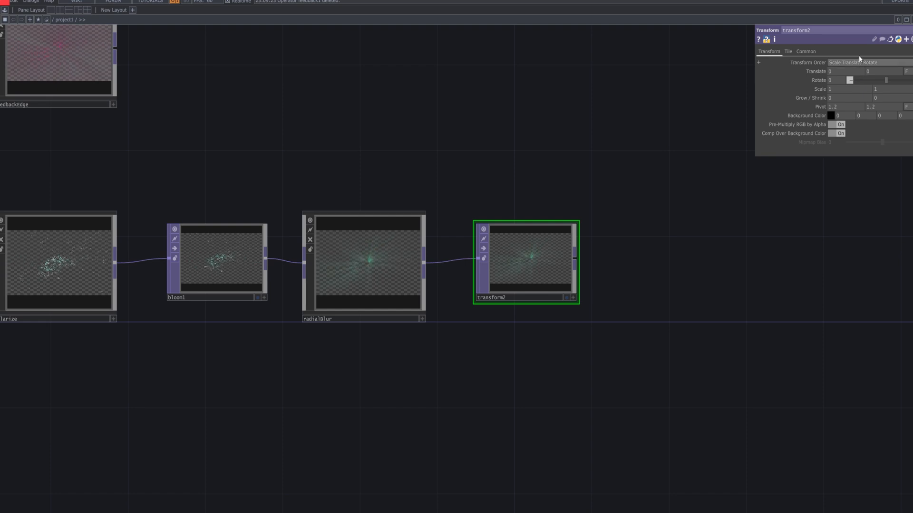
{"action": "left_click", "coordinate": [858, 62]}
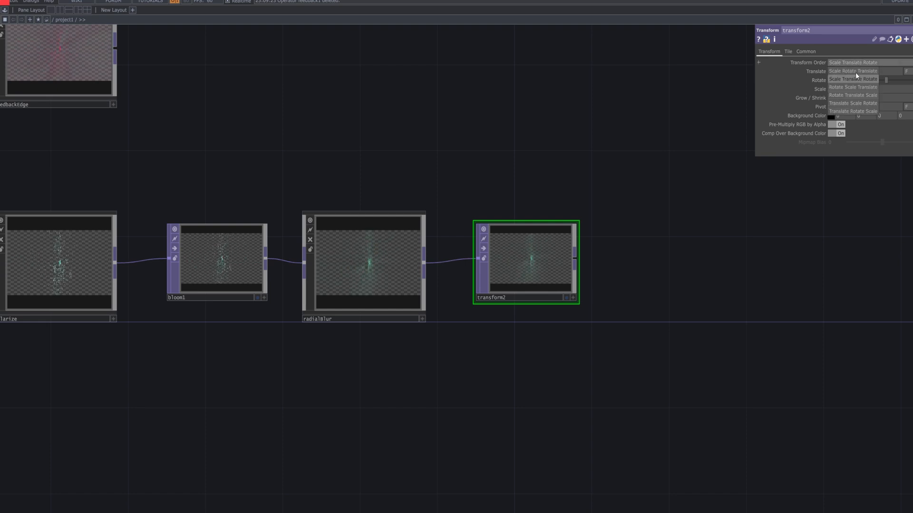
{"action": "left_click", "coordinate": [855, 72]}
- Toggle transform2's Limit Tiles on and back off, and review its common settings and transform order options
{"action": "left_click", "coordinate": [790, 52]}
{"action": "left_click", "coordinate": [782, 51]}
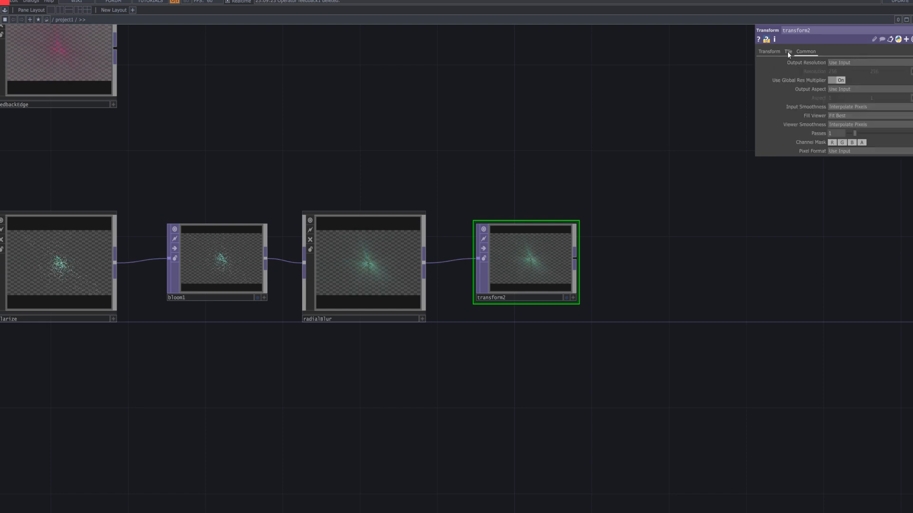
{"action": "left_click", "coordinate": [788, 52]}
{"action": "left_click", "coordinate": [832, 70]}
{"action": "left_click", "coordinate": [832, 70]}
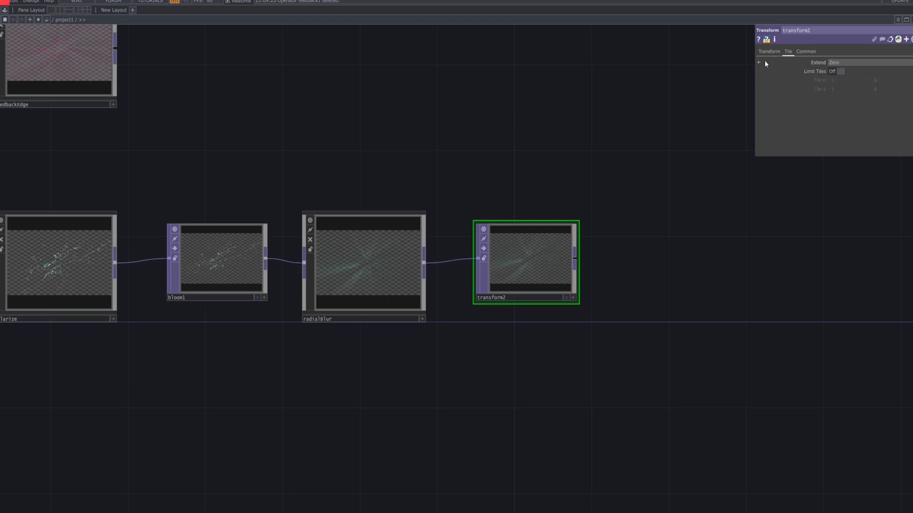
{"action": "left_click", "coordinate": [767, 52]}
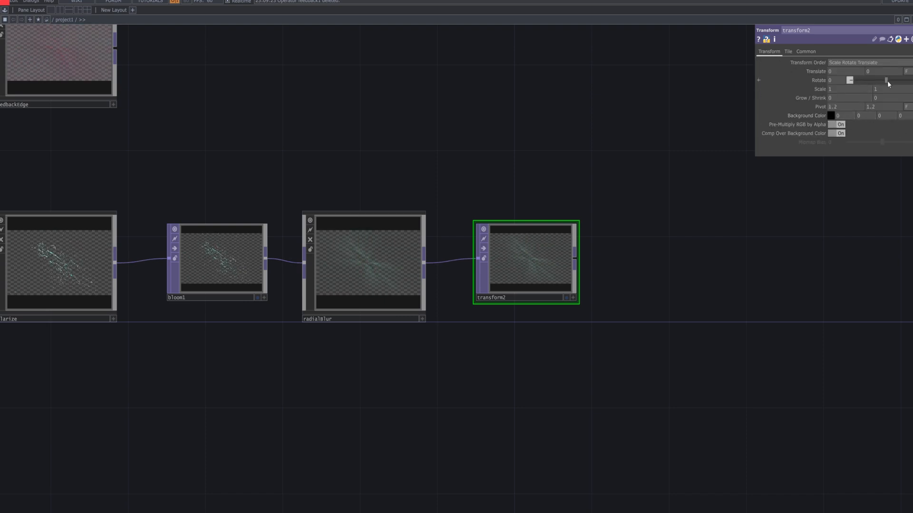
{"action": "left_click", "coordinate": [860, 62]}
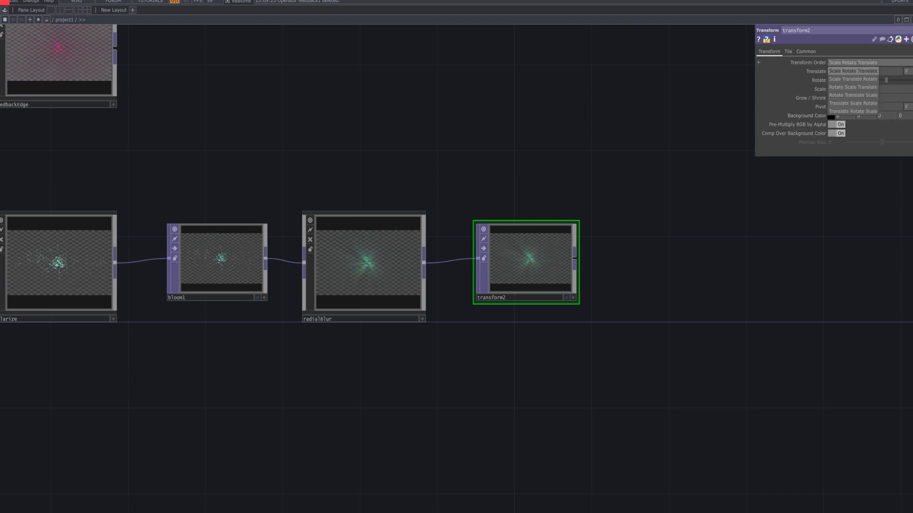
{"action": "left_click", "coordinate": [841, 156]}
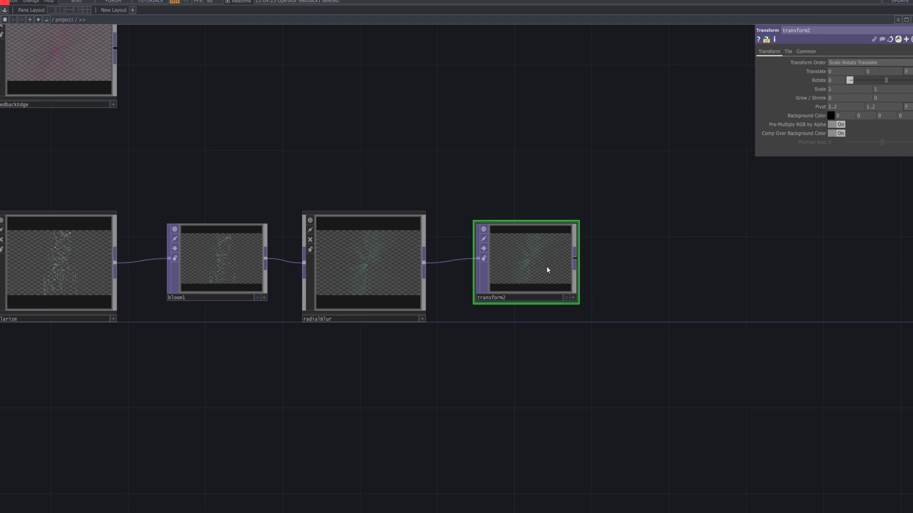
- Delete the transform2 operator that follows radialBlur
{"action": "scroll", "coordinate": [546, 266], "scroll_direction": "up", "scroll_amount": 5}
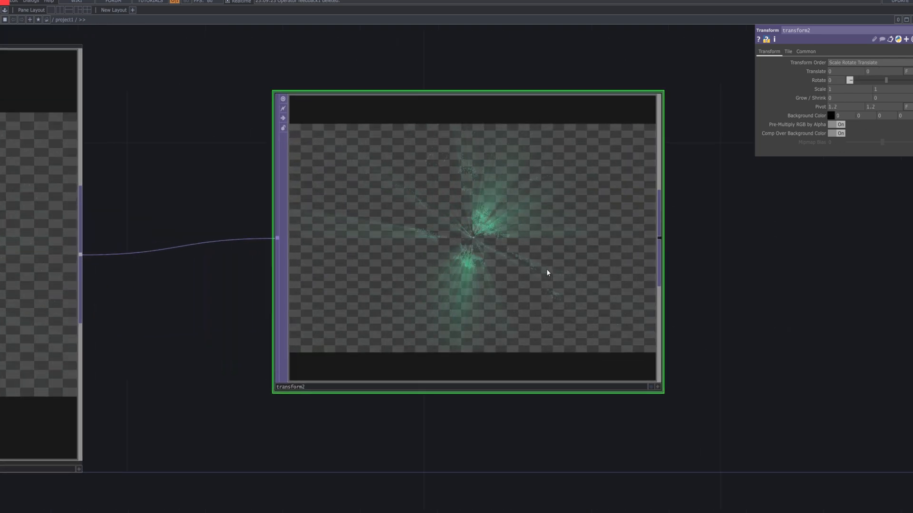
{"action": "scroll", "coordinate": [546, 269], "scroll_direction": "down", "scroll_amount": 5}
{"action": "key", "text": "Delete"}
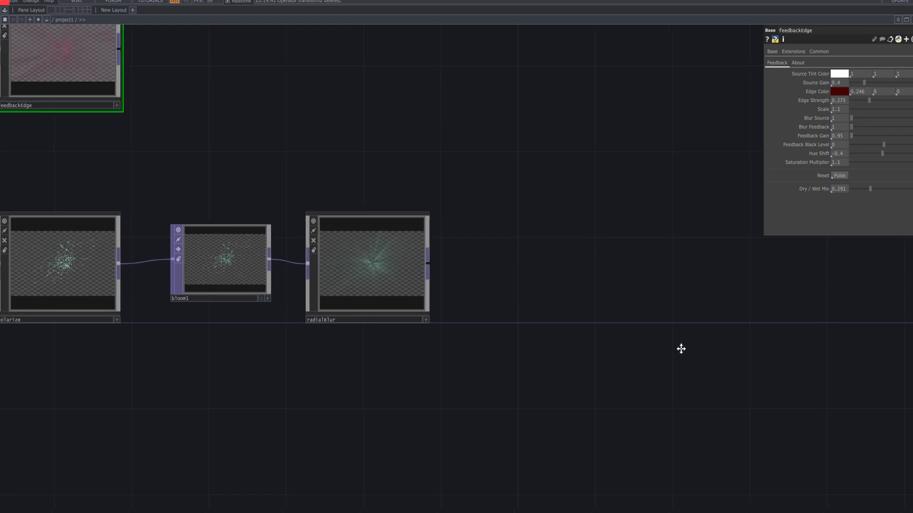
- Set the solarize component's Dark Threshold to 0.111 and shift radialBlur slightly in the network
{"action": "left_click_drag", "start_coordinate": [441, 350], "coordinate": [565, 354]}
{"action": "scroll", "coordinate": [564, 354], "scroll_direction": "down", "scroll_amount": 3}
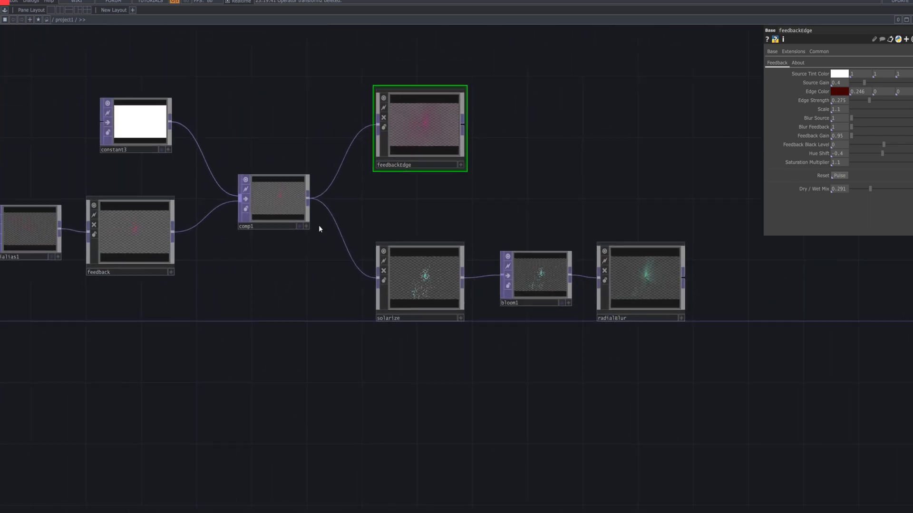
{"action": "left_click", "coordinate": [295, 207]}
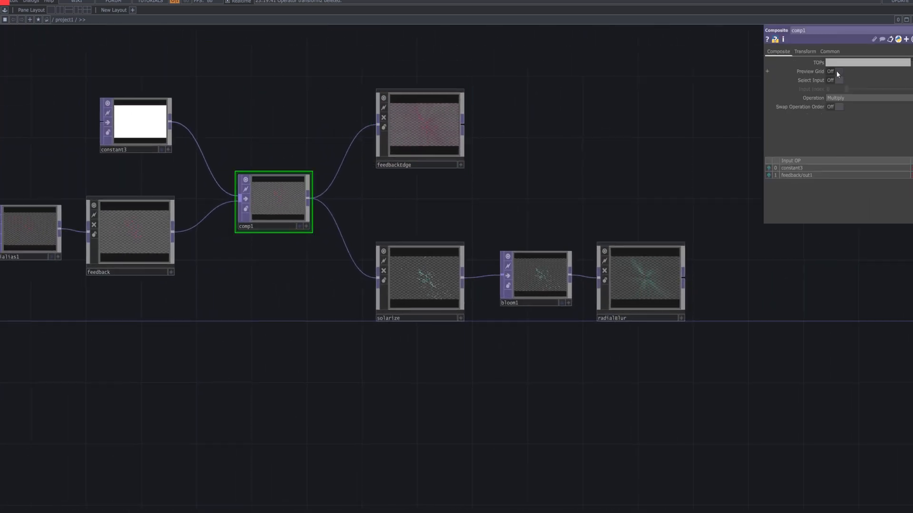
{"action": "left_click", "coordinate": [433, 267]}
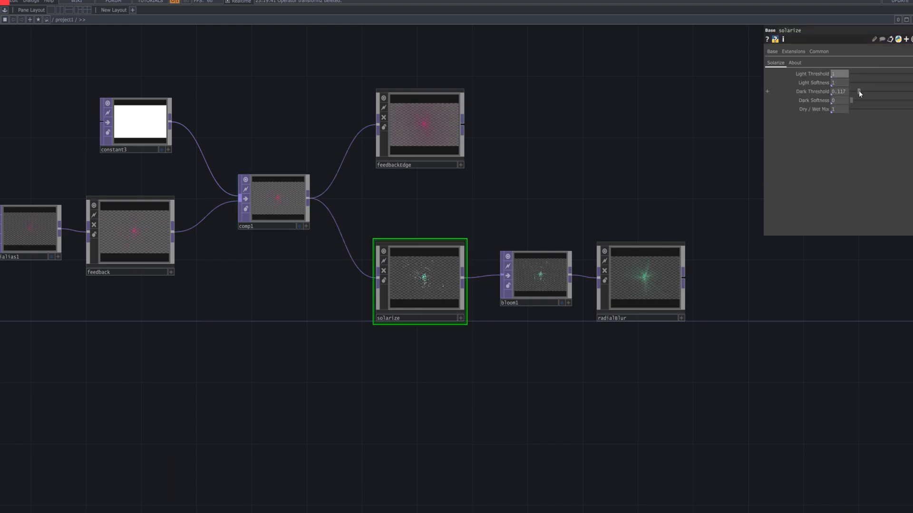
{"action": "mouse_move", "coordinate": [858, 90]}
{"action": "left_mouse_down"}
{"action": "mouse_move", "coordinate": [871, 94]}
{"action": "mouse_move", "coordinate": [859, 91]}
{"action": "left_mouse_up"}
{"action": "mouse_move", "coordinate": [665, 282]}
{"action": "left_mouse_down"}
{"action": "mouse_move", "coordinate": [705, 266]}
{"action": "mouse_move", "coordinate": [661, 296]}
{"action": "left_mouse_up"}
- Add an Over TOP beyond radialBlur and connect radialBlur's output to its first input
{"action": "left_click_drag", "start_coordinate": [666, 422], "coordinate": [500, 377]}
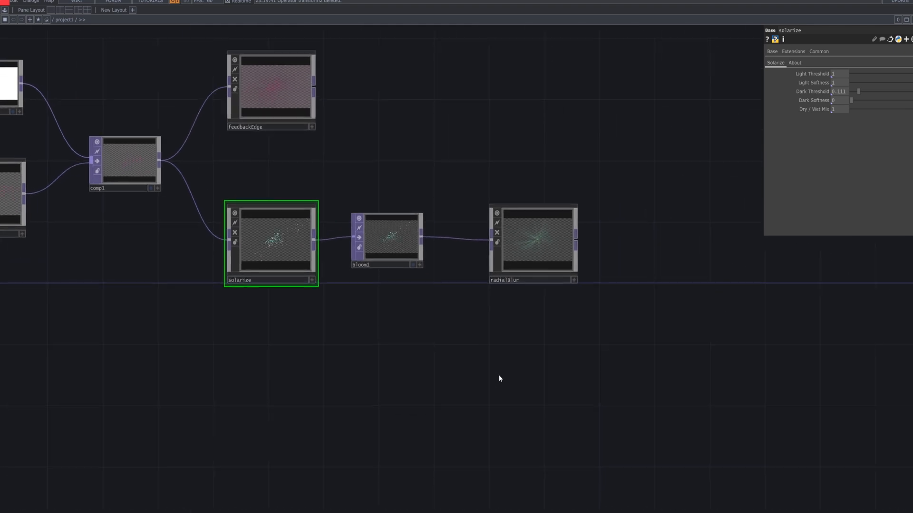
{"action": "key", "text": "Tab"}
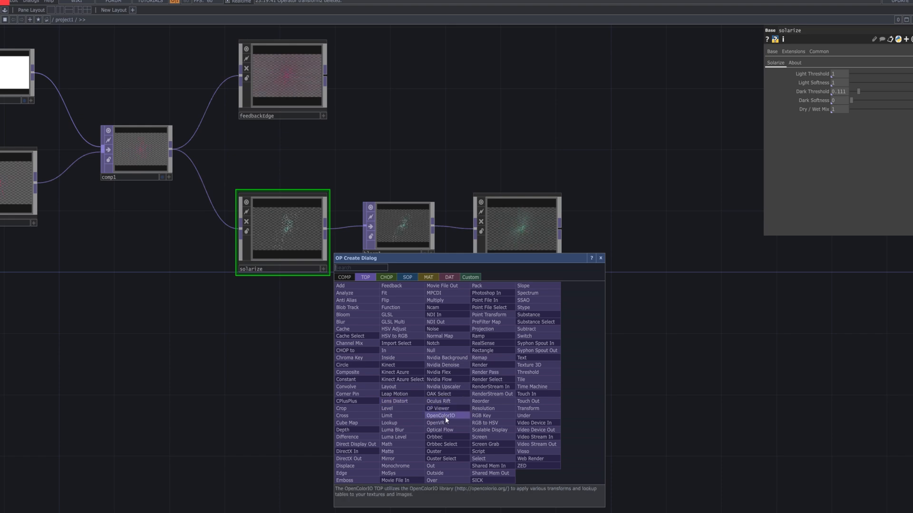
{"action": "type", "text": "o"}
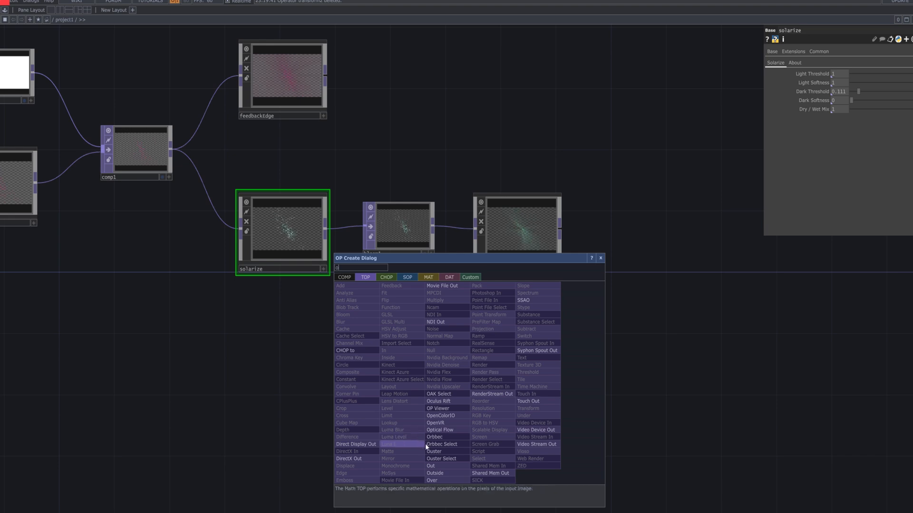
{"action": "left_click", "coordinate": [443, 480]}
{"action": "left_click", "coordinate": [550, 338]}
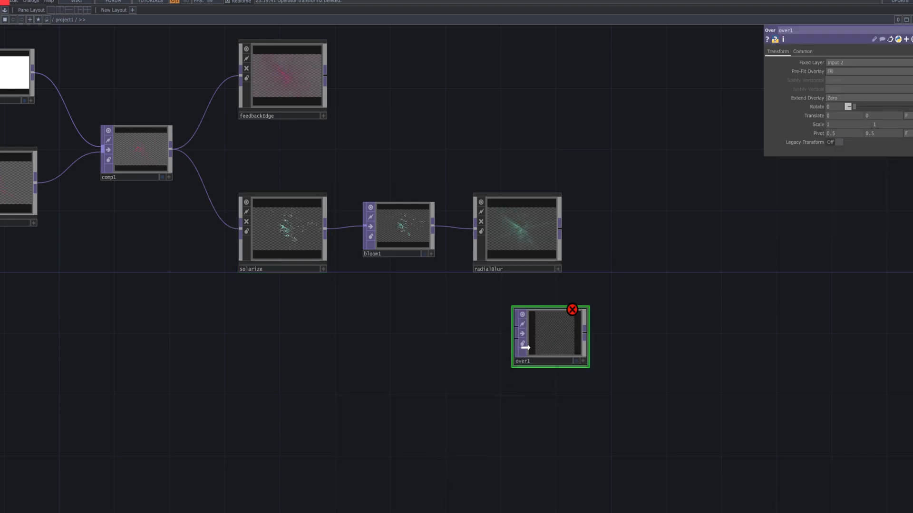
{"action": "left_click_drag", "start_coordinate": [580, 326], "coordinate": [632, 329]}
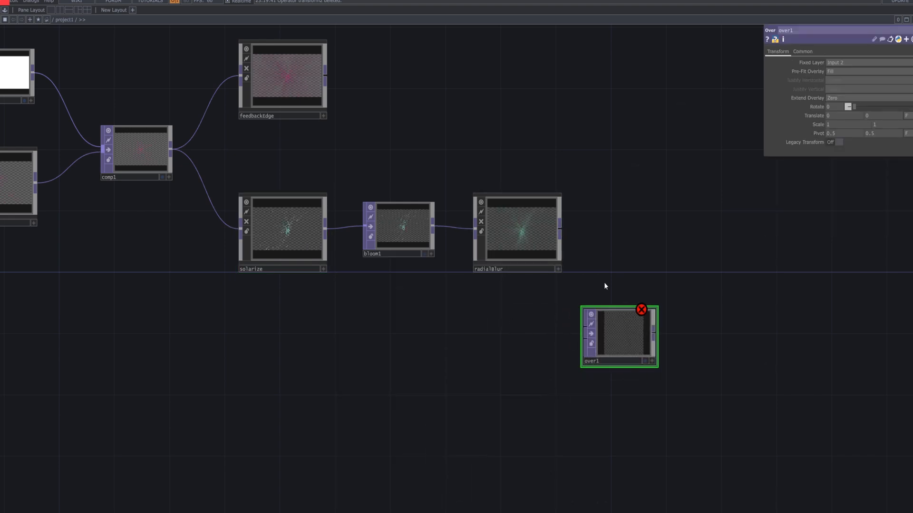
{"action": "left_click_drag", "start_coordinate": [562, 233], "coordinate": [586, 333]}
- Add a Constant TOP in the empty network area below radialBlur
{"action": "key", "text": "Tab"}
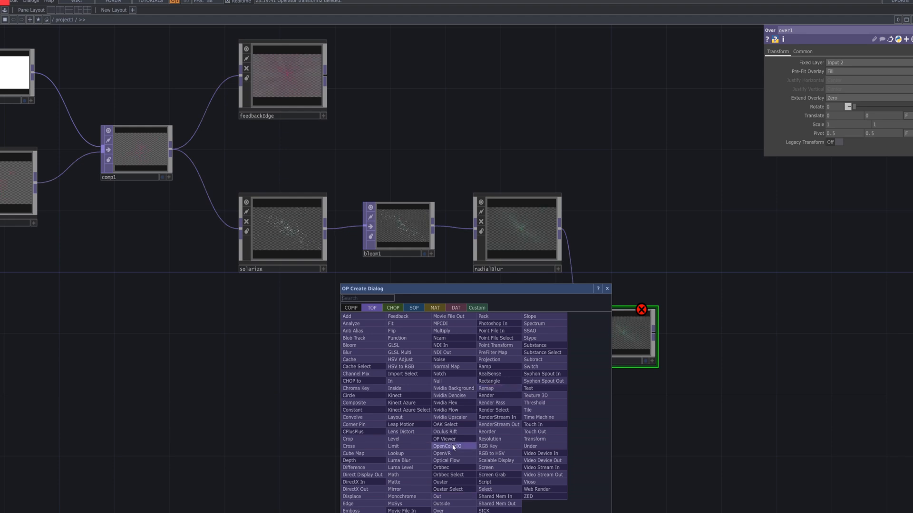
{"action": "type", "text": "co"}
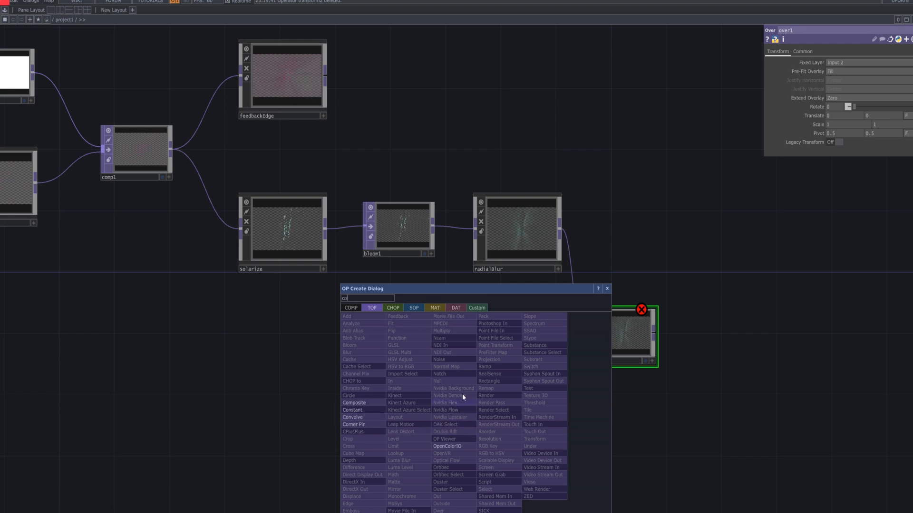
{"action": "left_click_drag", "start_coordinate": [481, 289], "coordinate": [473, 232]}
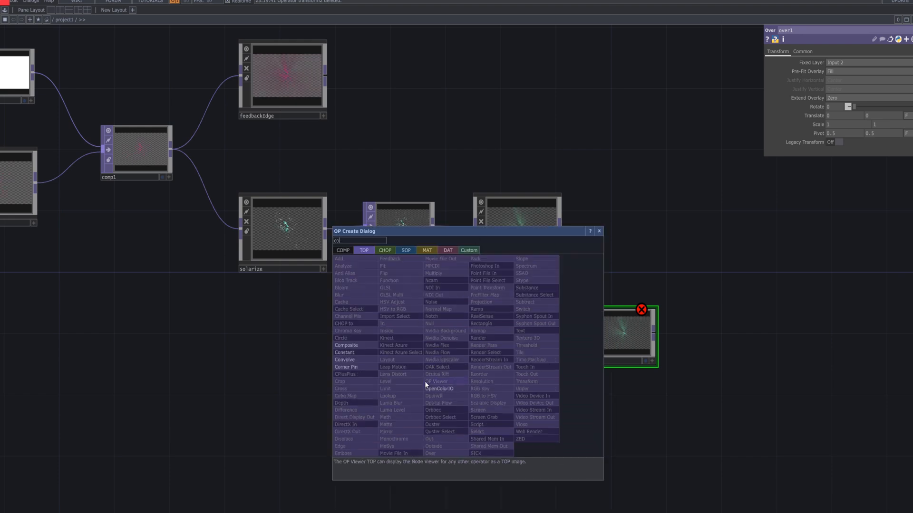
{"action": "type", "text": "n"}
{"action": "left_click", "coordinate": [366, 353]}
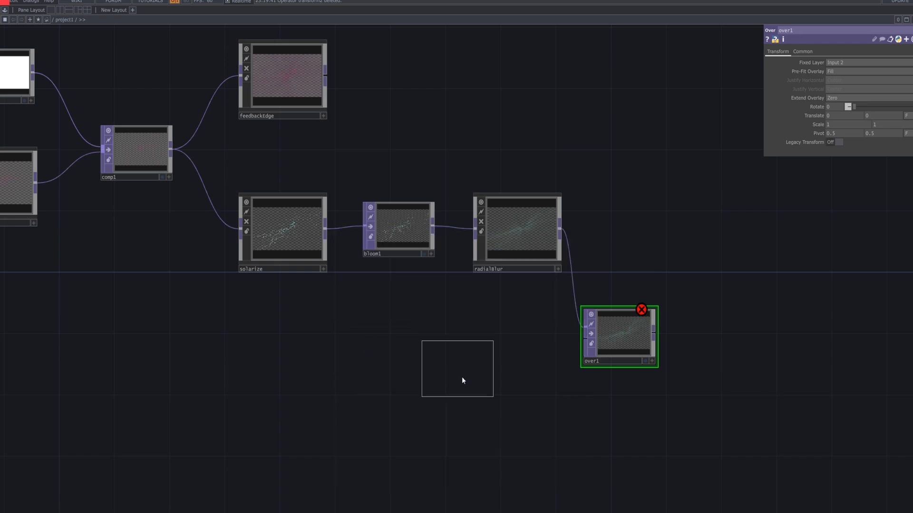
{"action": "left_click", "coordinate": [469, 386]}
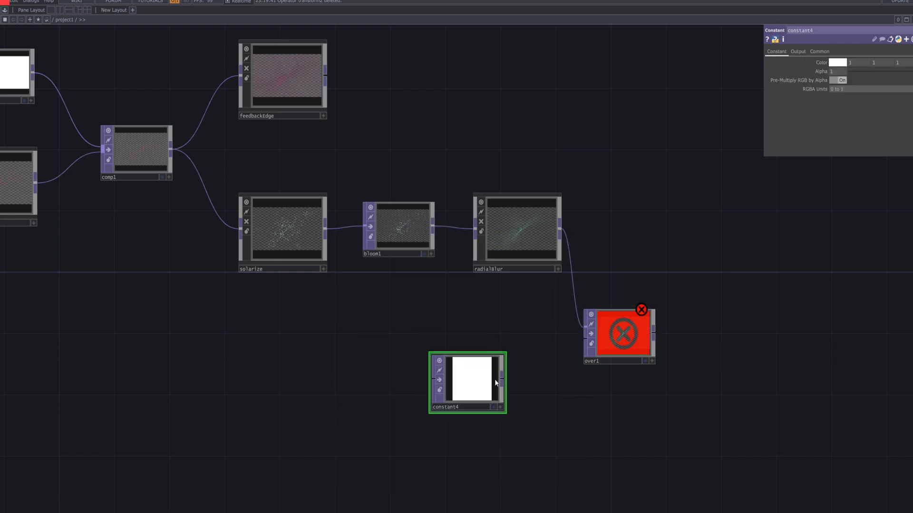
- Set constant4's color to black and its resolution to 1280 x 720
{"action": "left_click", "coordinate": [838, 63]}
{"action": "left_click_drag", "start_coordinate": [894, 90], "coordinate": [789, 95]}
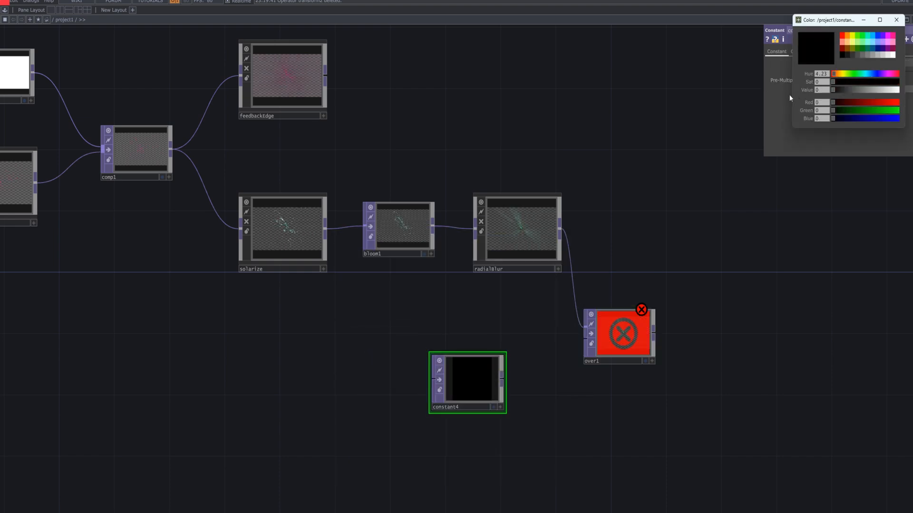
{"action": "left_click", "coordinate": [896, 19]}
{"action": "left_click", "coordinate": [819, 52]}
{"action": "left_click", "coordinate": [910, 71]}
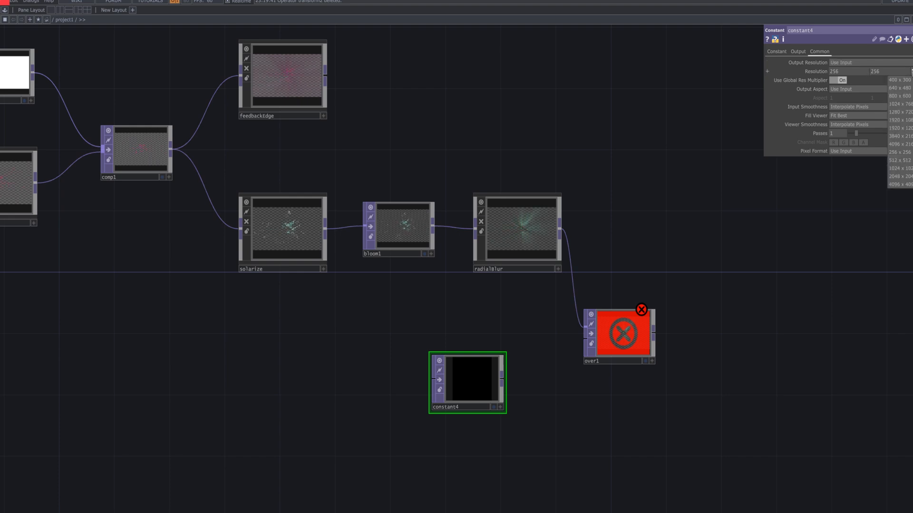
{"action": "left_click", "coordinate": [899, 112]}
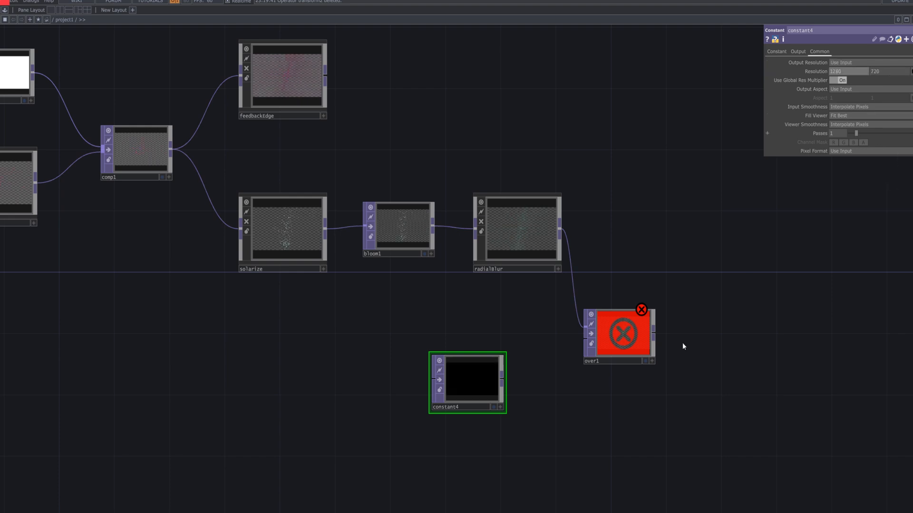
- Connect constant4 to over1's second input, and arrange over1 beside radialBlur with constant4 below
{"action": "left_click_drag", "start_coordinate": [505, 381], "coordinate": [675, 242]}
{"action": "left_click_drag", "start_coordinate": [476, 402], "coordinate": [522, 343]}
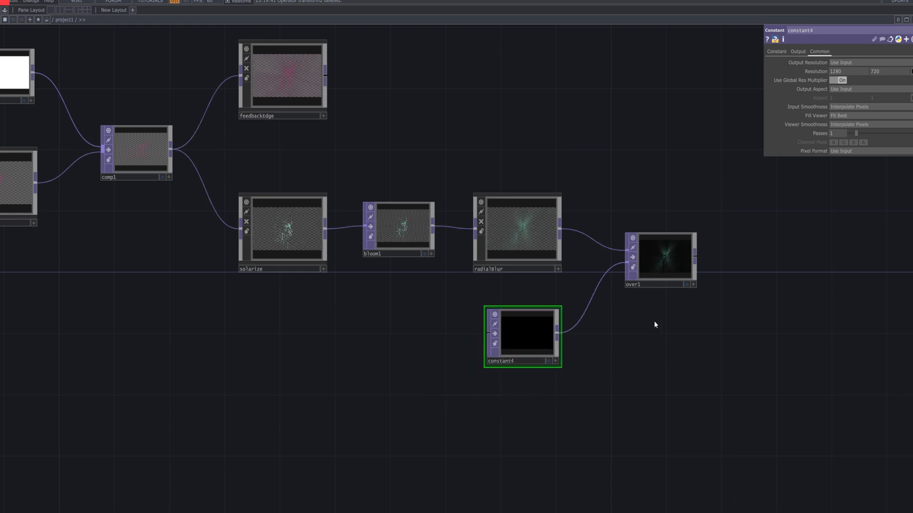
{"action": "left_click_drag", "start_coordinate": [669, 262], "coordinate": [672, 243]}
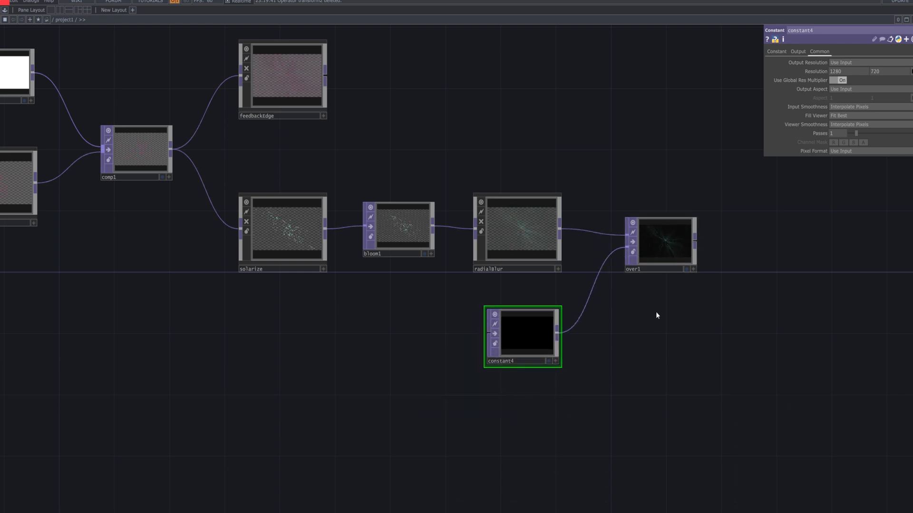
- Add an Out TOP fed by feedbackEdge, placed well clear of it on the same row
{"action": "scroll", "coordinate": [655, 312], "scroll_direction": "left", "scroll_amount": 5}
{"action": "scroll", "coordinate": [655, 312], "scroll_direction": "up", "scroll_amount": 3}
{"action": "right_click", "coordinate": [390, 123]}
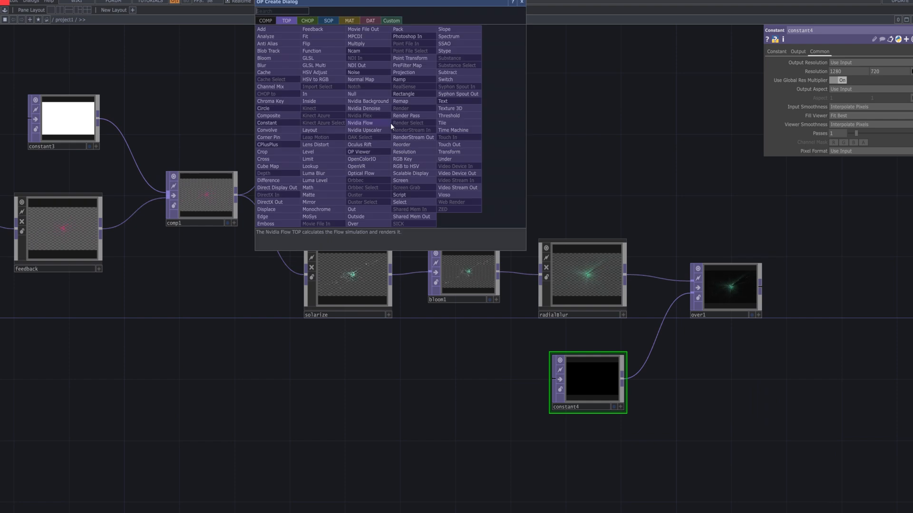
{"action": "type", "text": "ou"}
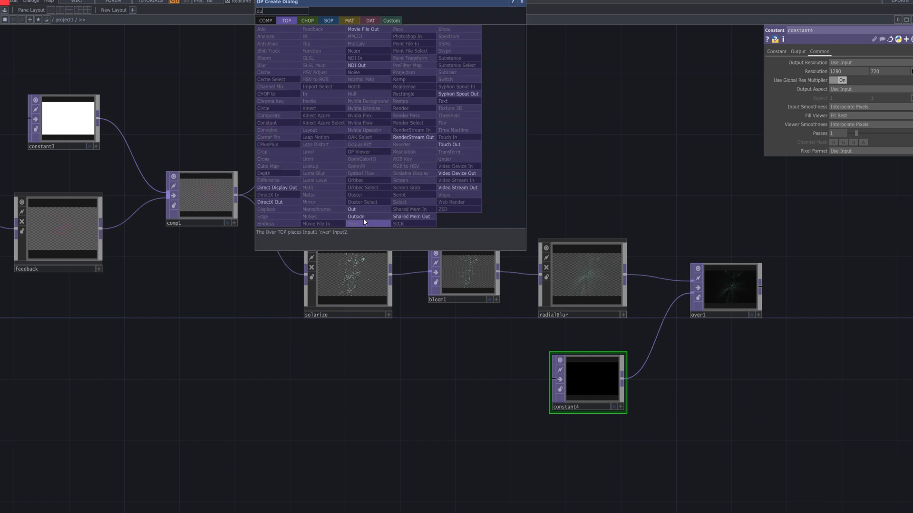
{"action": "left_click", "coordinate": [365, 222]}
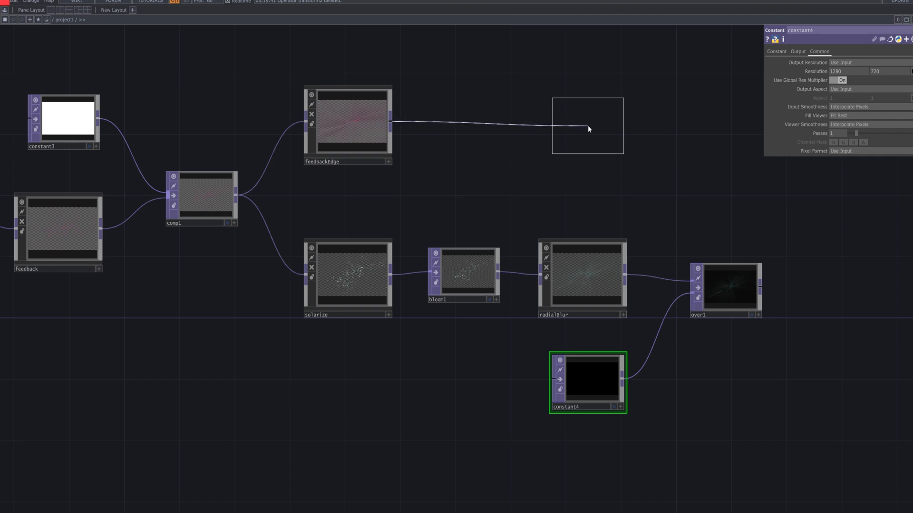
{"action": "left_click", "coordinate": [724, 127]}
- Add an Out TOP fed by over1, aligned below out2
{"action": "left_click_drag", "start_coordinate": [759, 129], "coordinate": [564, 138]}
{"action": "key", "text": "Tab"}
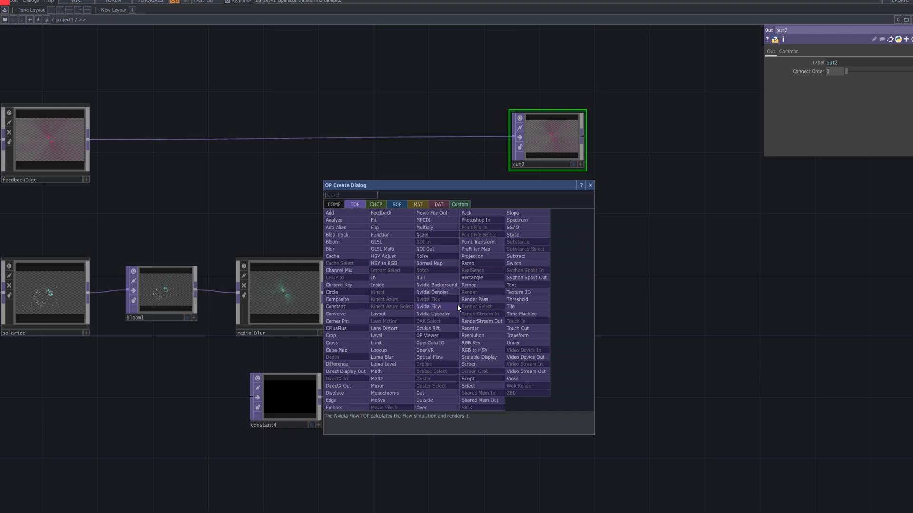
{"action": "type", "text": "ou"}
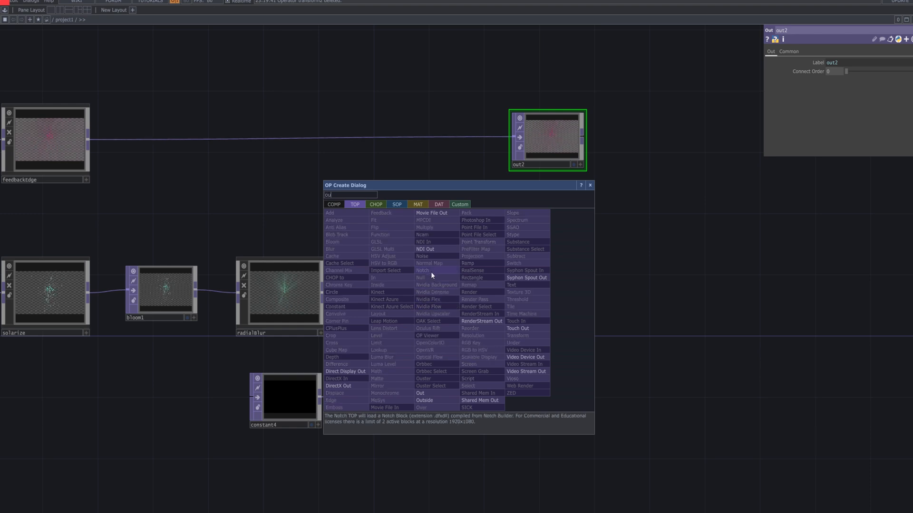
{"action": "left_click", "coordinate": [438, 393]}
{"action": "left_click", "coordinate": [552, 309]}
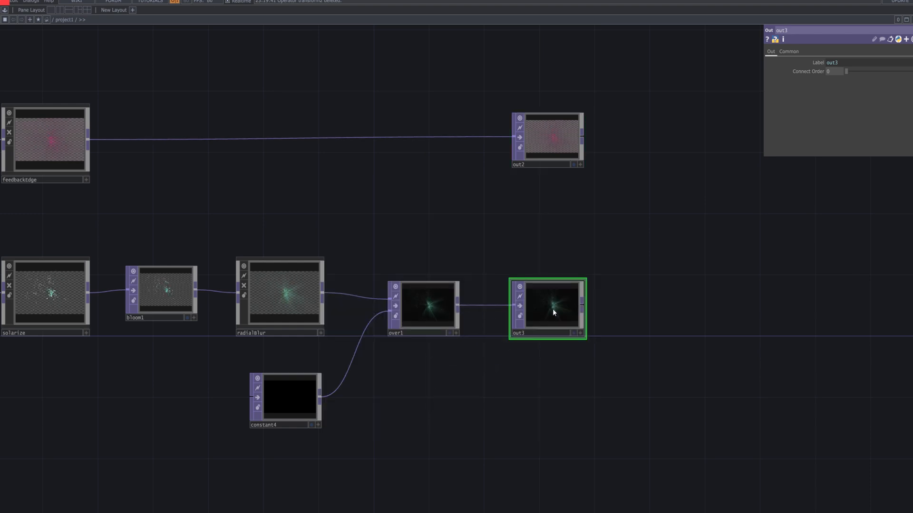
{"action": "key", "text": "Tab"}
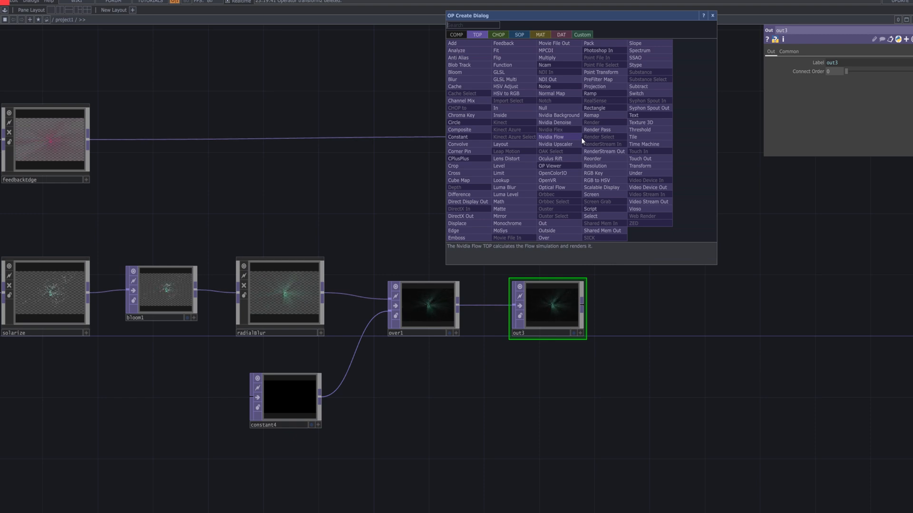
{"action": "type", "text": "mo"}
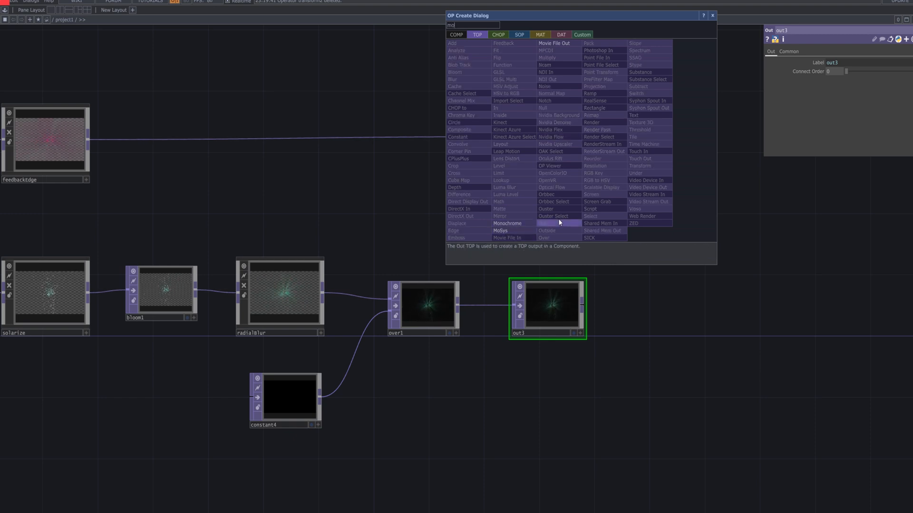
{"action": "left_click", "coordinate": [571, 50]}
{"action": "left_click", "coordinate": [634, 144]}
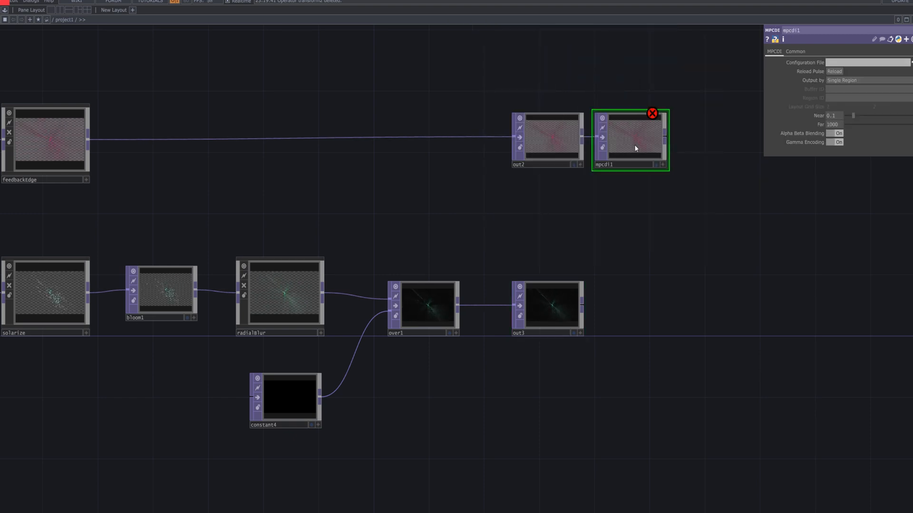
{"action": "key", "text": "Delete"}
{"action": "right_click", "coordinate": [580, 137]}
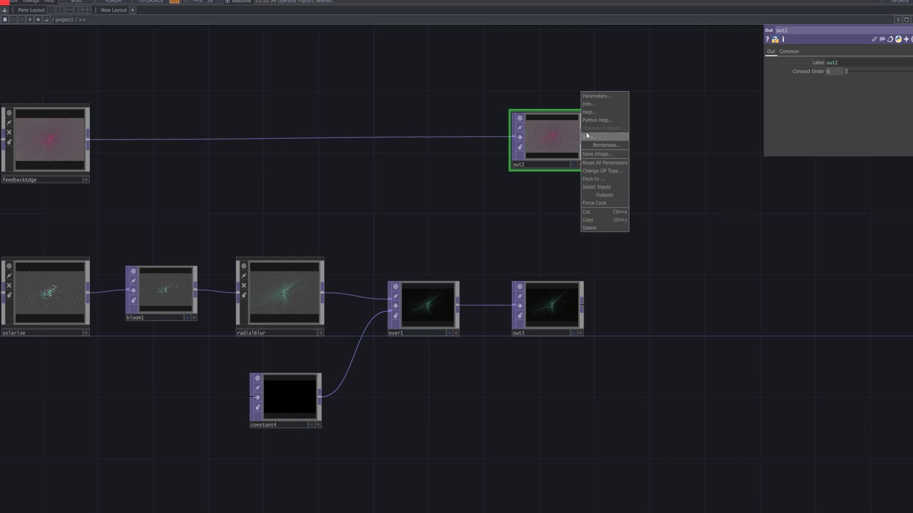
{"action": "left_click", "coordinate": [630, 116]}
- Add a Movie File Out TOP fed by out2
{"action": "right_click", "coordinate": [583, 135]}
{"action": "type", "text": "m"}
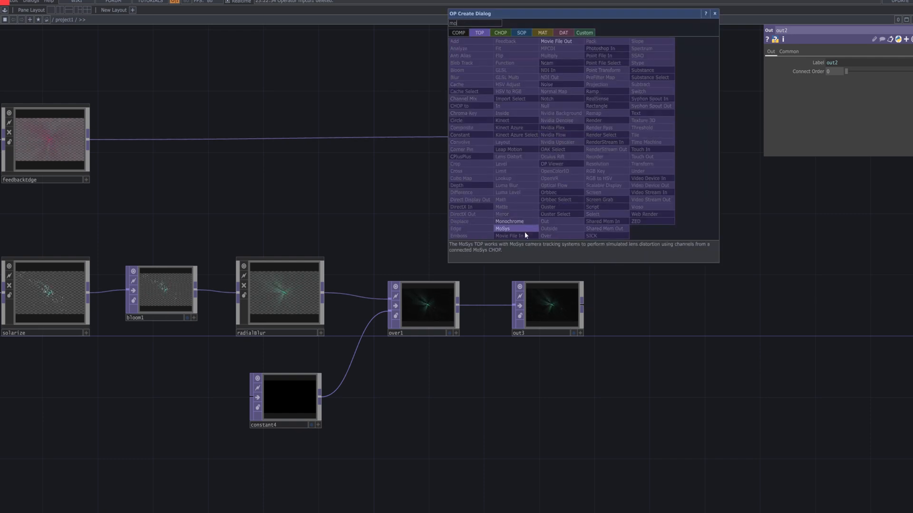
{"action": "type", "text": "o"}
{"action": "left_click", "coordinate": [576, 42]}
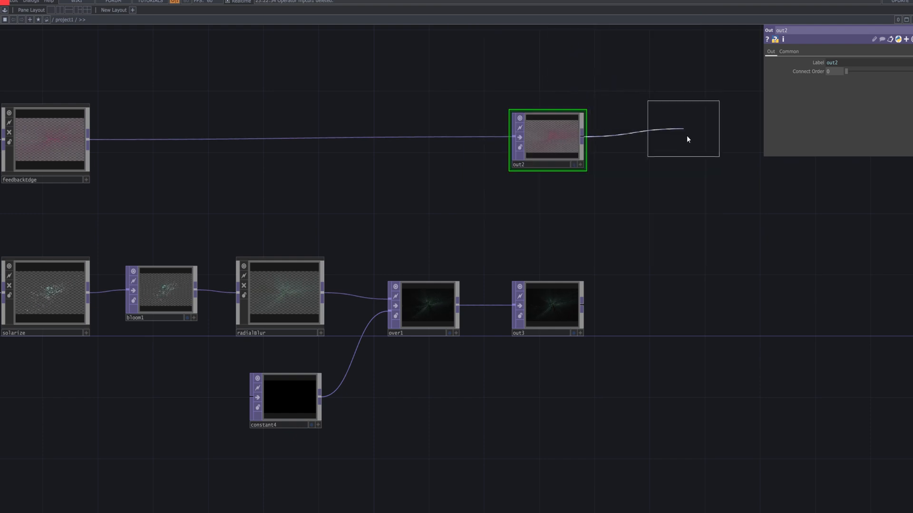
{"action": "left_click", "coordinate": [677, 135]}
- Duplicate moviefileout1 onto the lower row and connect out3 to the copy
{"action": "key", "text": "ctrl+c"}
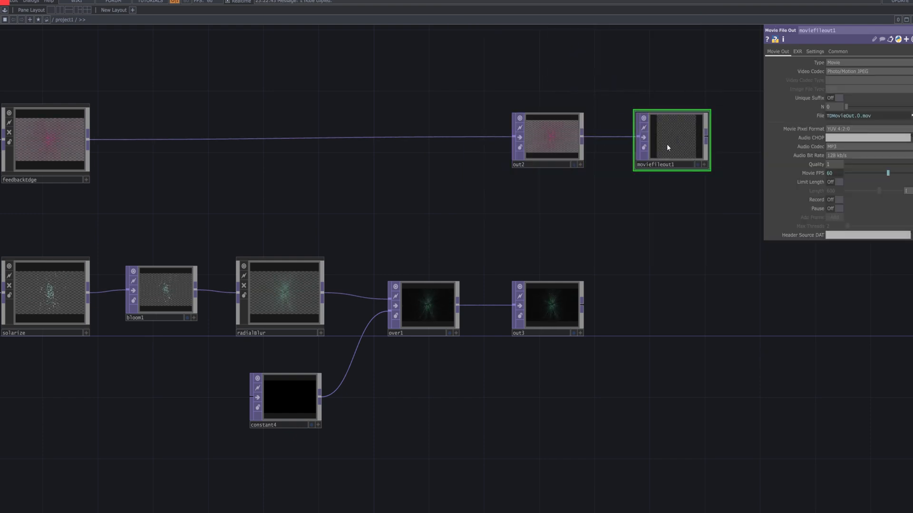
{"action": "key", "text": "ctrl+v"}
{"action": "left_click", "coordinate": [666, 309]}
{"action": "left_click_drag", "start_coordinate": [583, 305], "coordinate": [638, 305]}
- Display both out3 and out2 as the network background and view the whole post-processing chain
{"action": "scroll", "coordinate": [697, 411], "scroll_direction": "down", "scroll_amount": 1}
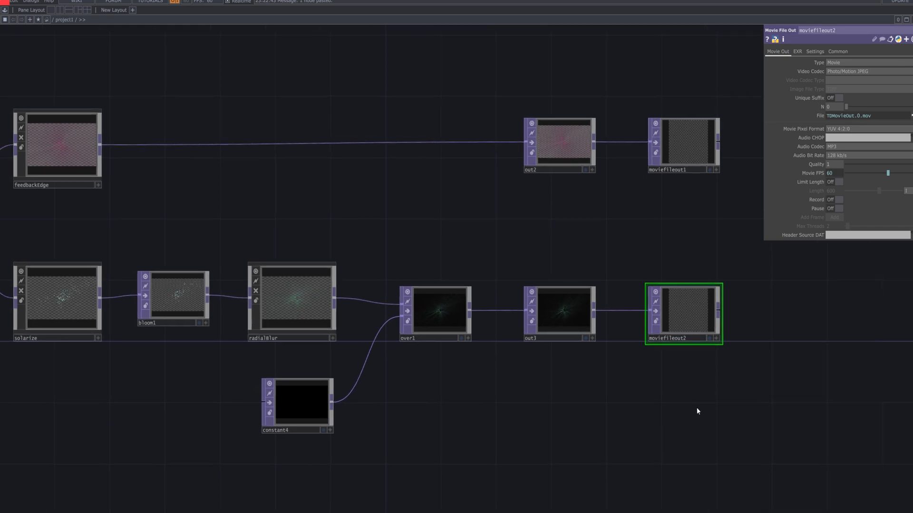
{"action": "scroll", "coordinate": [577, 432], "scroll_direction": "down", "scroll_amount": 2}
{"action": "scroll", "coordinate": [633, 425], "scroll_direction": "down", "scroll_amount": 1}
{"action": "left_click_drag", "start_coordinate": [634, 424], "coordinate": [737, 400]}
{"action": "scroll", "coordinate": [674, 398], "scroll_direction": "down", "scroll_amount": 2}
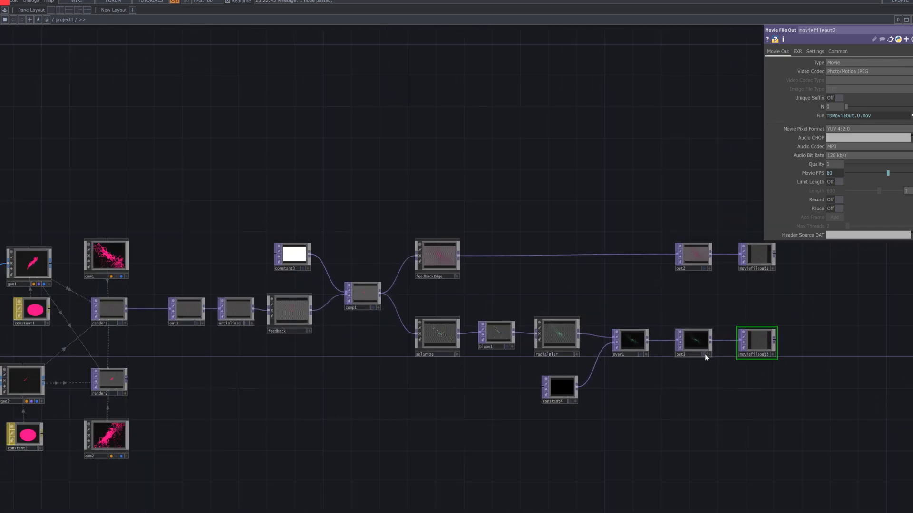
{"action": "left_click", "coordinate": [704, 354]}
{"action": "left_click", "coordinate": [704, 269]}
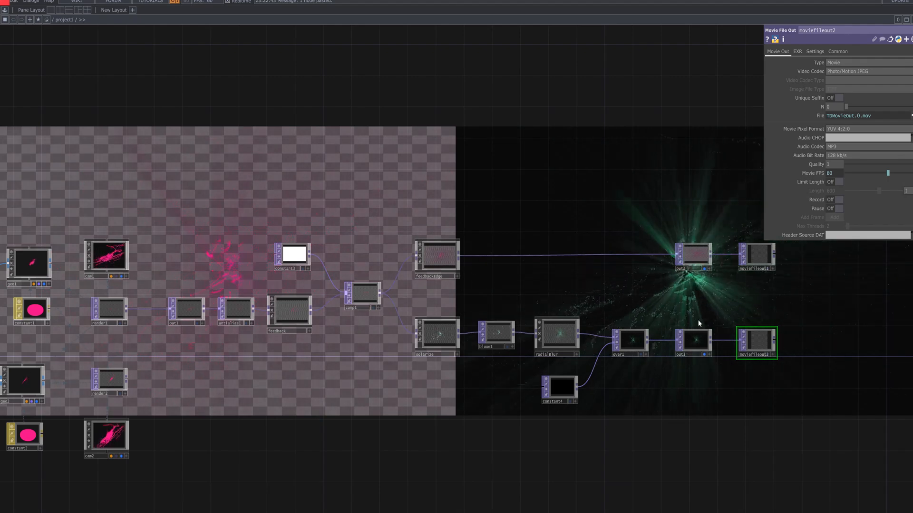
{"action": "left_click_drag", "start_coordinate": [577, 439], "coordinate": [640, 443]}
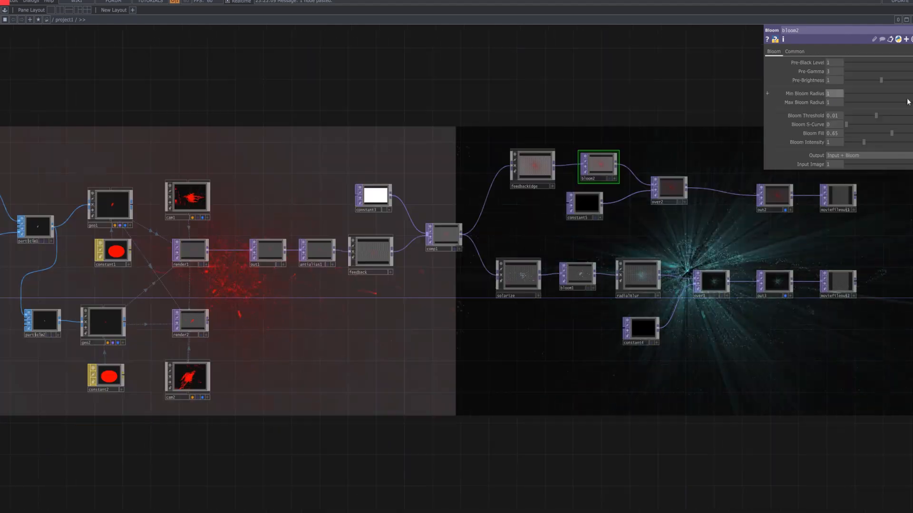
- Strengthen bloom2's glow by setting Bloom Intensity to 4 and Bloom S-Curve to 1, and lowering Bloom Threshold
{"action": "scroll", "coordinate": [649, 204], "scroll_direction": "up", "scroll_amount": 8}
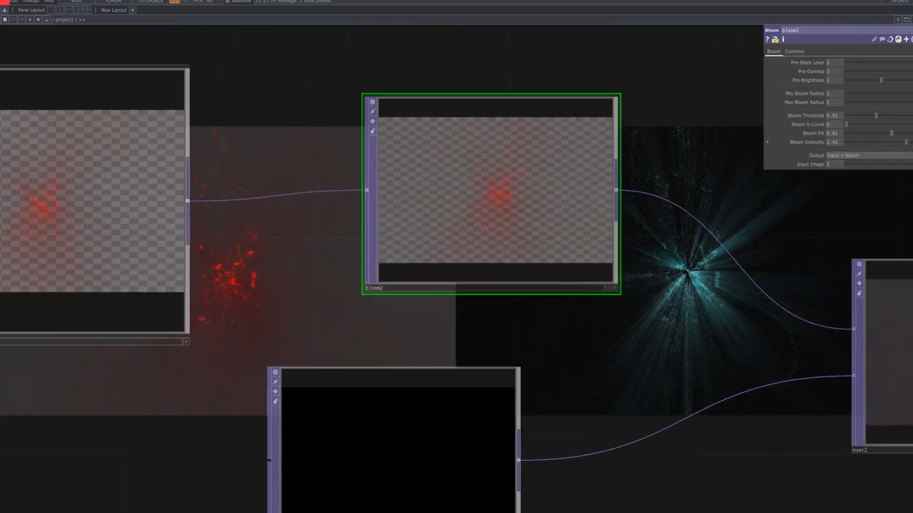
{"action": "left_click_drag", "start_coordinate": [906, 142], "coordinate": [912, 142]}
{"action": "left_click_drag", "start_coordinate": [846, 124], "coordinate": [874, 116]}
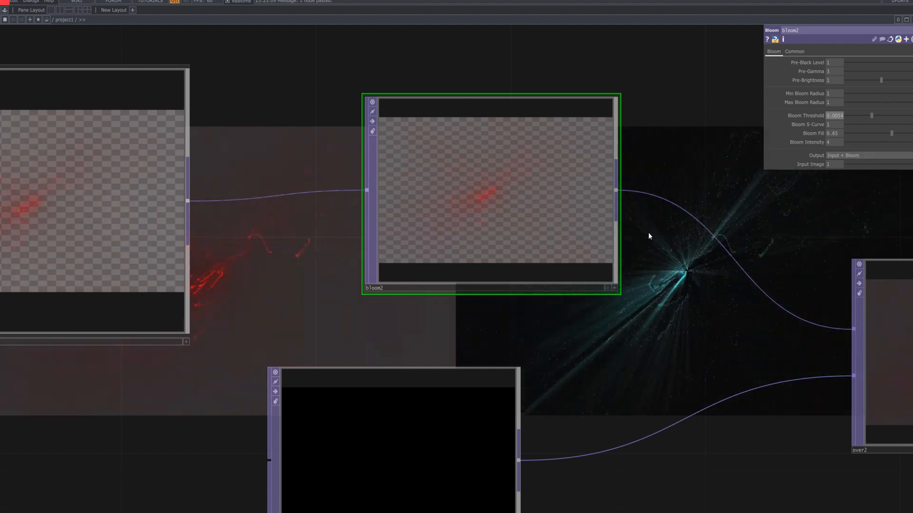
- Set the solarize component's Dark Threshold to about 0.112
{"action": "scroll", "coordinate": [648, 232], "scroll_direction": "down", "scroll_amount": 5}
{"action": "left_click_drag", "start_coordinate": [486, 326], "coordinate": [508, 251]}
{"action": "scroll", "coordinate": [508, 251], "scroll_direction": "down", "scroll_amount": 3}
{"action": "left_click_drag", "start_coordinate": [424, 273], "coordinate": [335, 272]}
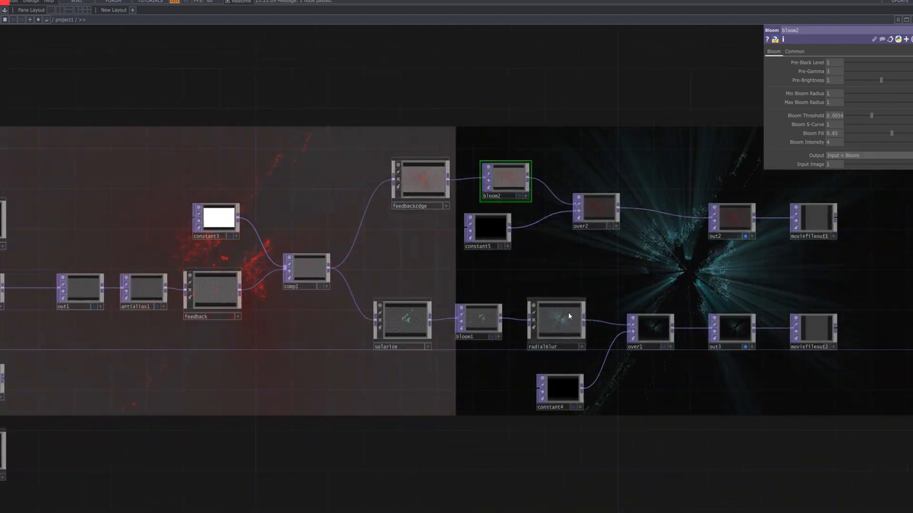
{"action": "left_click", "coordinate": [409, 323]}
{"action": "left_click_drag", "start_coordinate": [911, 73], "coordinate": [859, 91]}
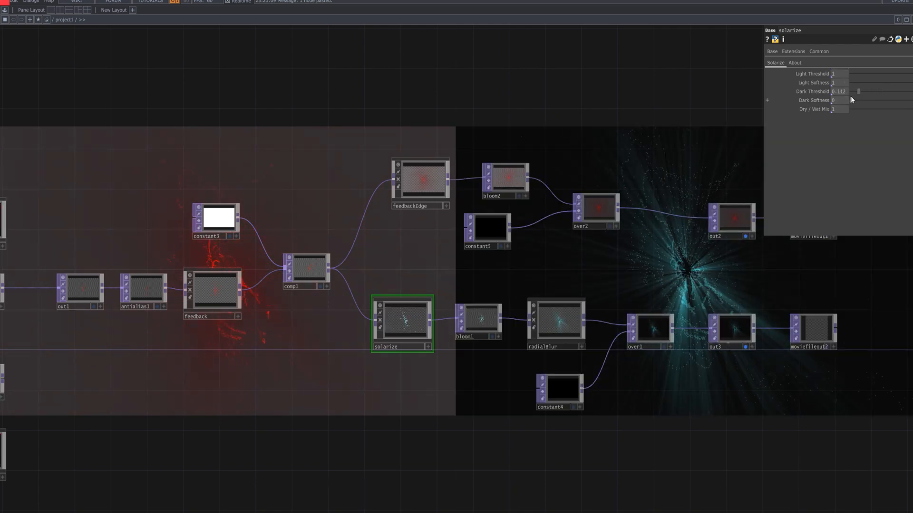
- Try a Light Threshold of about 0.564 on solarize with Dark Softness at 0, and raise the threshold back up
{"action": "left_click_drag", "start_coordinate": [911, 73], "coordinate": [886, 74]}
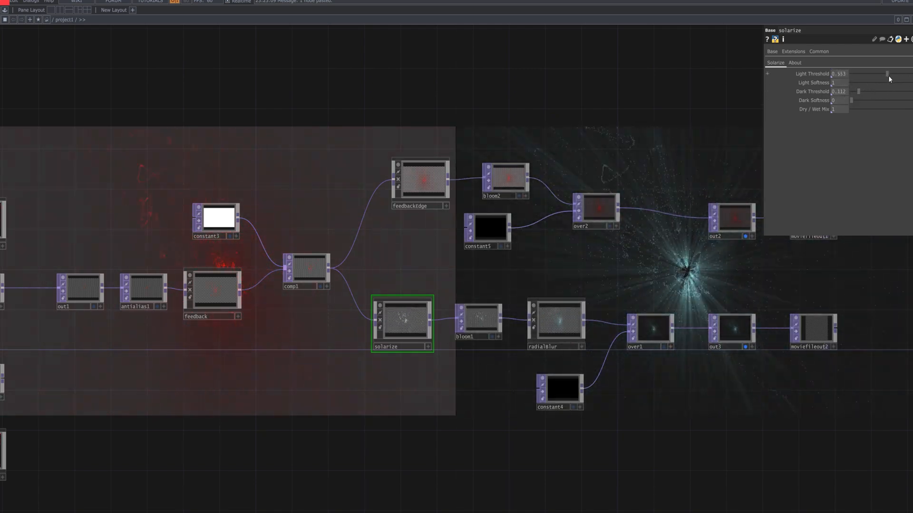
{"action": "left_click_drag", "start_coordinate": [853, 101], "coordinate": [850, 101]}
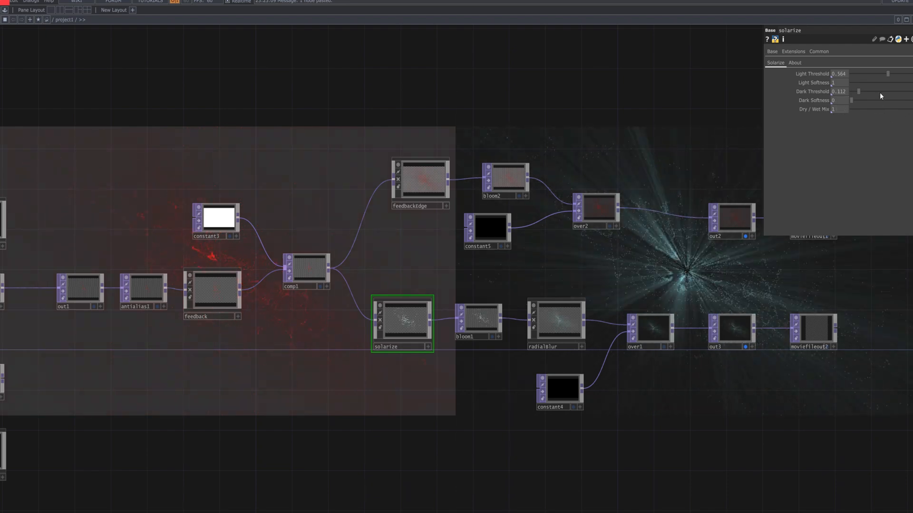
{"action": "mouse_move", "coordinate": [887, 74]}
{"action": "left_mouse_down"}
{"action": "mouse_move", "coordinate": [854, 75]}
{"action": "mouse_move", "coordinate": [912, 74]}
{"action": "mouse_move", "coordinate": [890, 92]}
{"action": "mouse_move", "coordinate": [912, 91]}
{"action": "left_mouse_up"}
{"action": "left_click", "coordinate": [912, 109]}
- Set the radialBlur component's Dry / Wet Mix to about 0.64
{"action": "left_click", "coordinate": [652, 328]}
{"action": "left_click", "coordinate": [557, 321]}
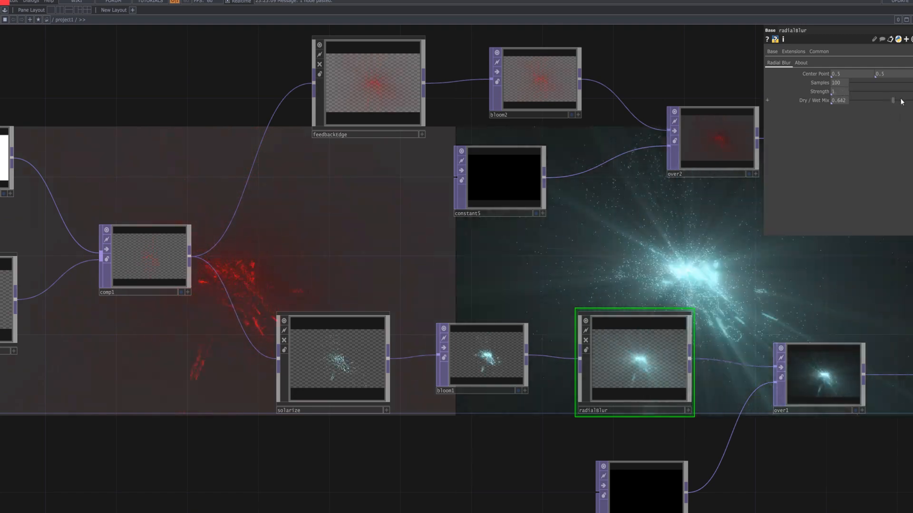
{"action": "mouse_move", "coordinate": [892, 99]}
{"action": "left_mouse_down"}
{"action": "mouse_move", "coordinate": [885, 100]}
{"action": "mouse_move", "coordinate": [896, 95]}
{"action": "left_mouse_up"}
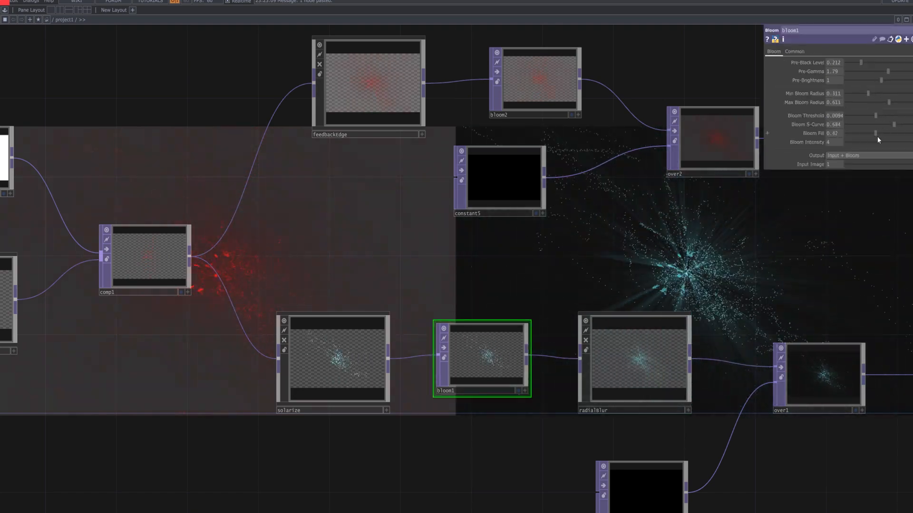
- Set bloom1's Bloom Fill to about 0.544
{"action": "left_click", "coordinate": [885, 134]}
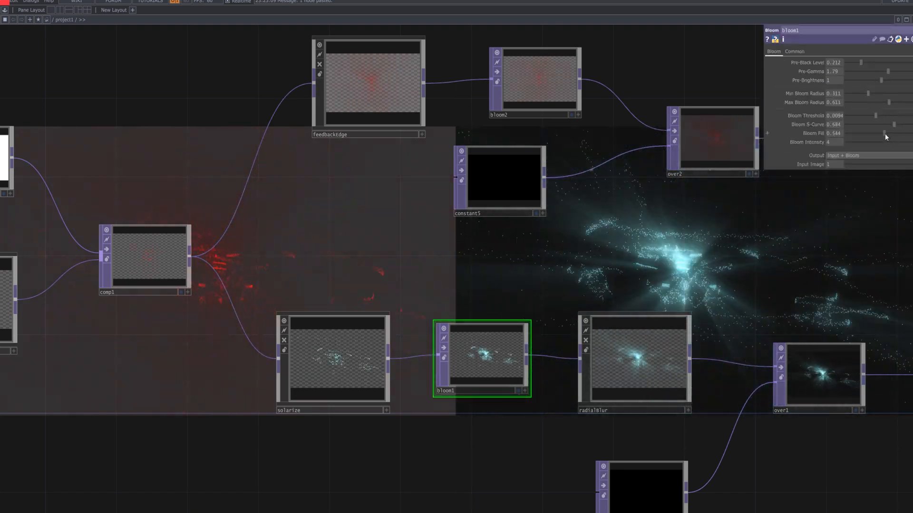